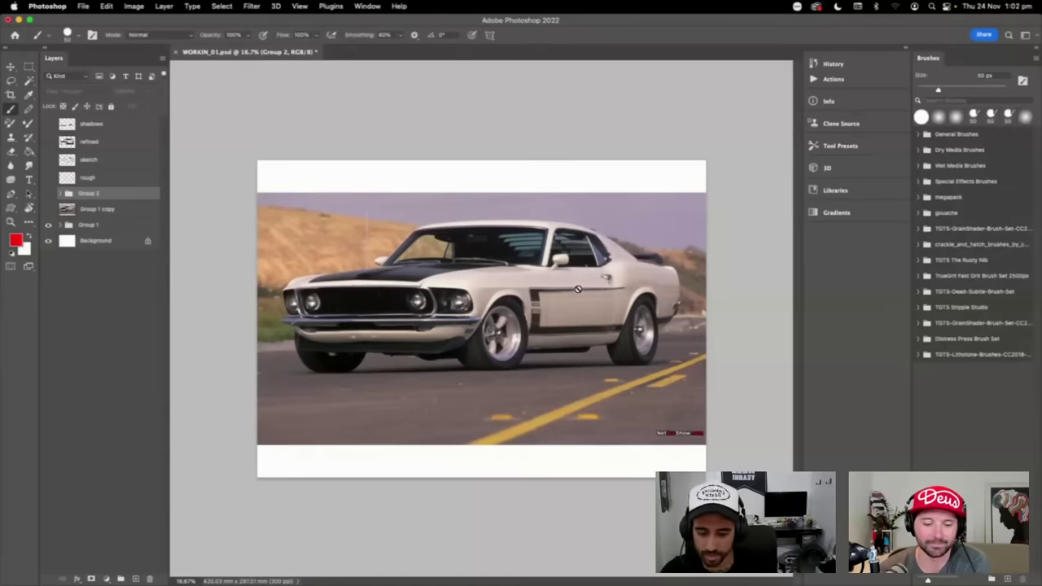
- Preview the red paint-over briefly, then show the white 74 car paint-over in Group 1 copy
{"action": "left_click", "coordinate": [48, 194]}
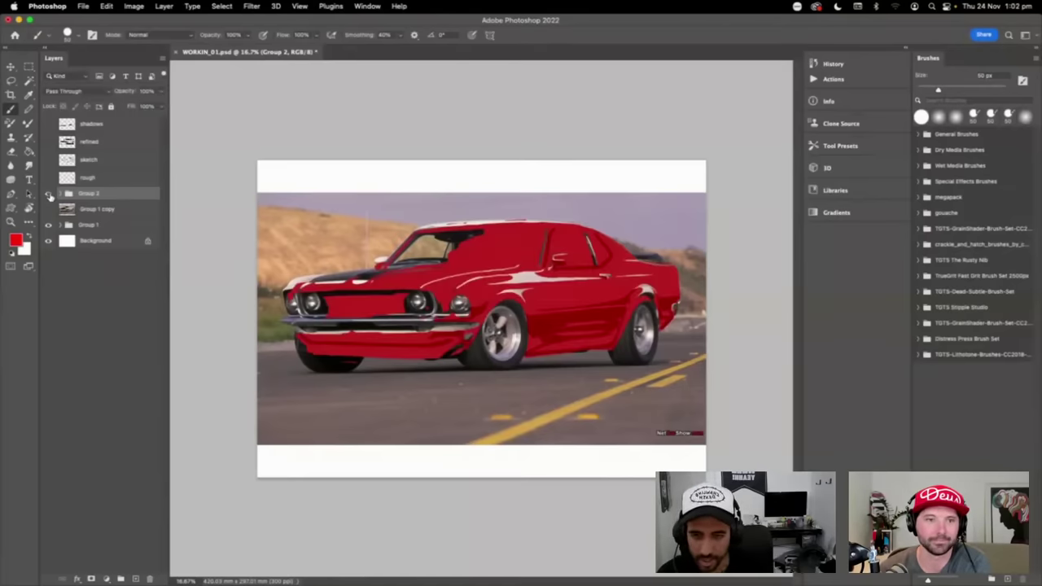
{"action": "left_click", "coordinate": [48, 195]}
{"action": "left_click", "coordinate": [48, 210]}
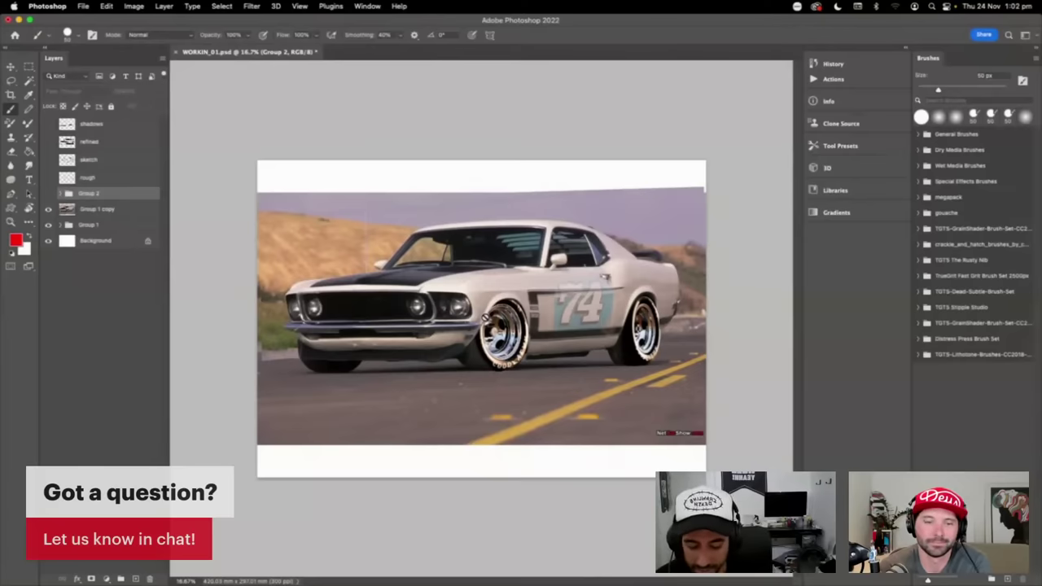
- Turn on the red 'rough' sketch and hide the Group 1 copy paint-over and the Group 1 car photo
{"action": "left_click", "coordinate": [49, 178]}
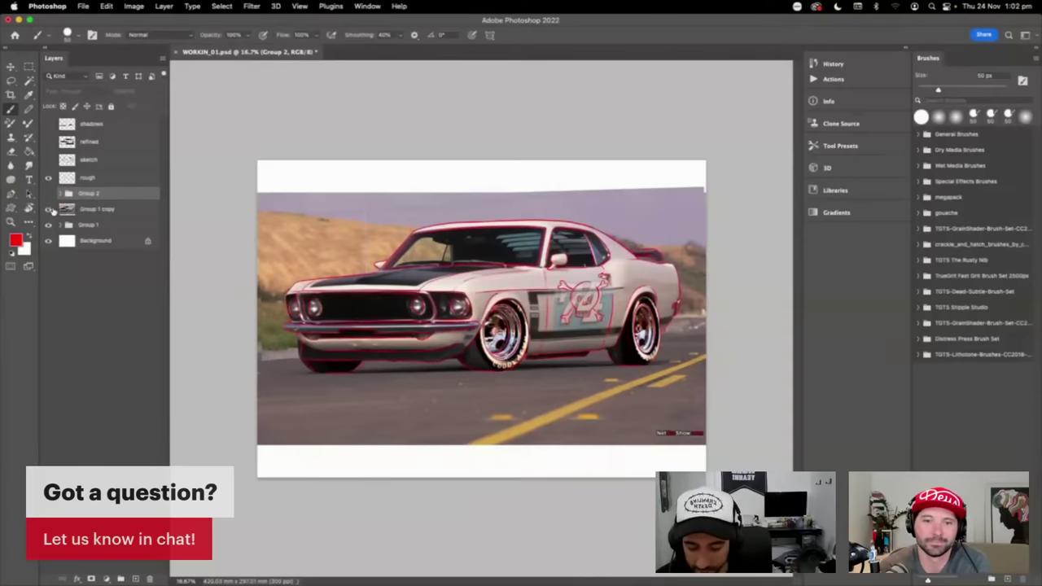
{"action": "left_click", "coordinate": [48, 208]}
{"action": "left_click", "coordinate": [48, 225]}
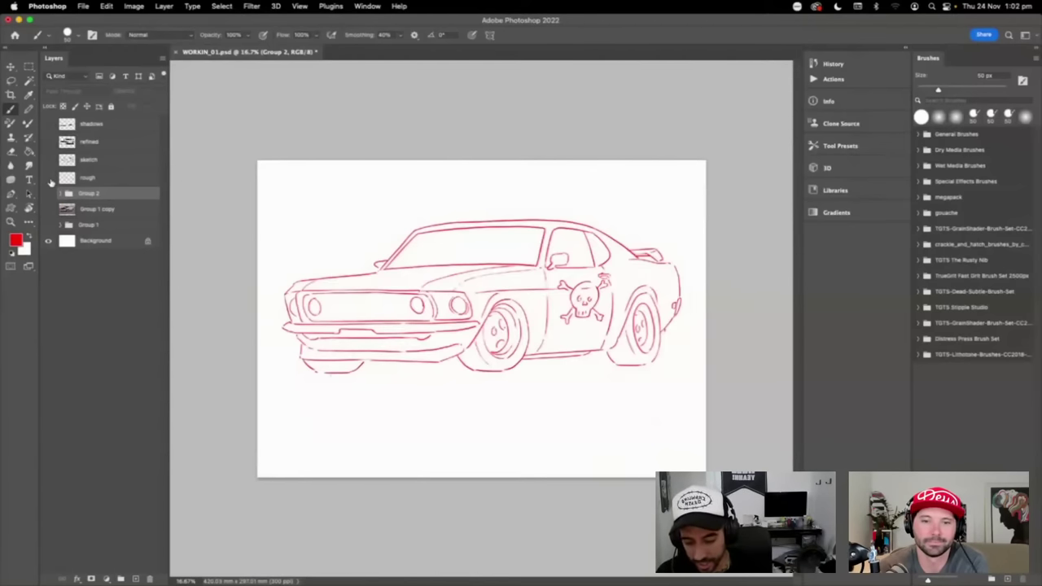
- Hide 'rough', flip the black 'sketch' layer on and off, and show the inked 'refined' line art
{"action": "left_click", "coordinate": [48, 178]}
{"action": "left_click", "coordinate": [47, 160]}
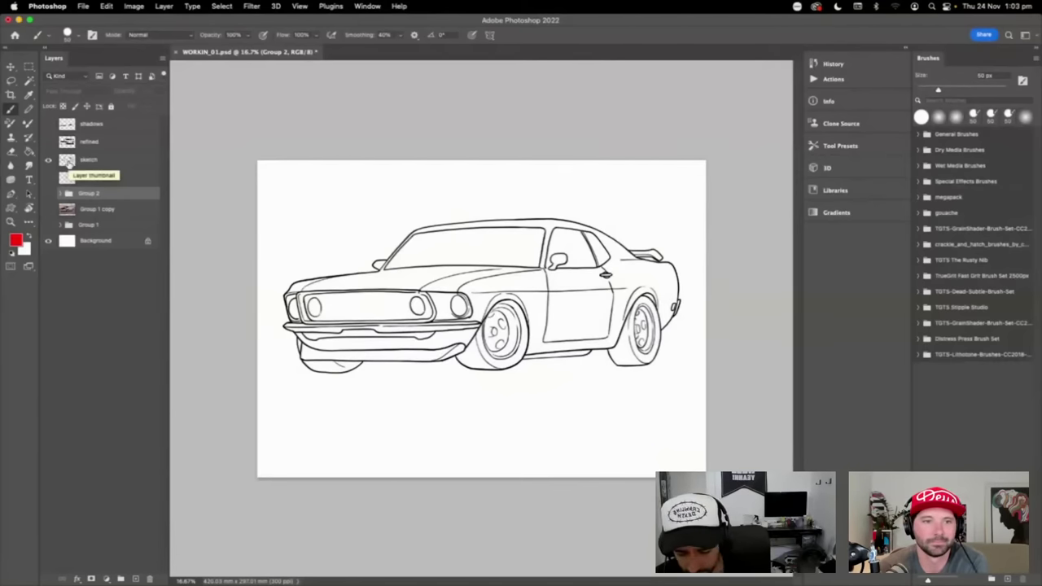
{"action": "left_click", "coordinate": [50, 160]}
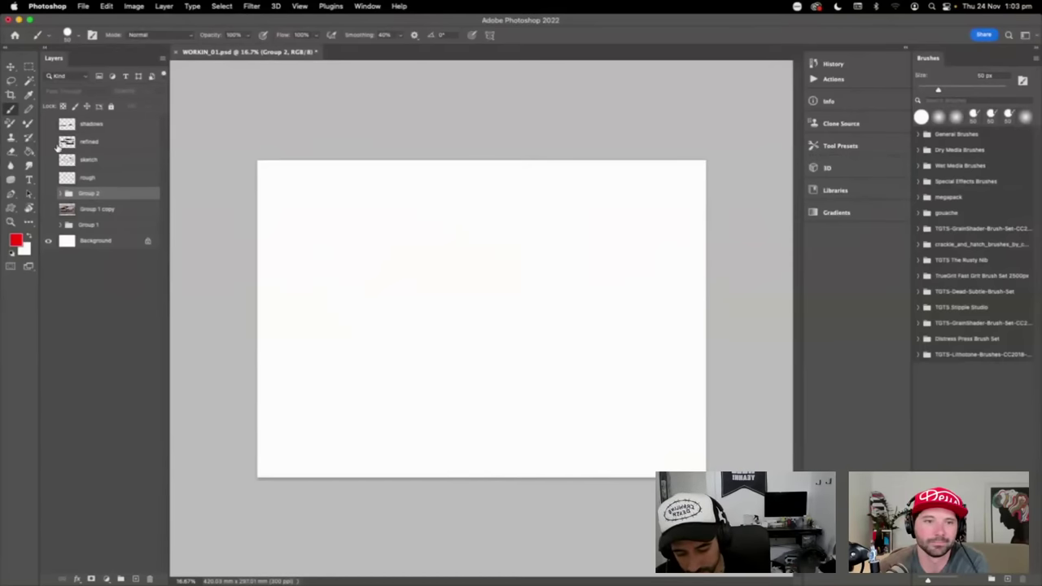
{"action": "left_click", "coordinate": [50, 161]}
{"action": "left_click", "coordinate": [50, 159]}
{"action": "left_click", "coordinate": [49, 142]}
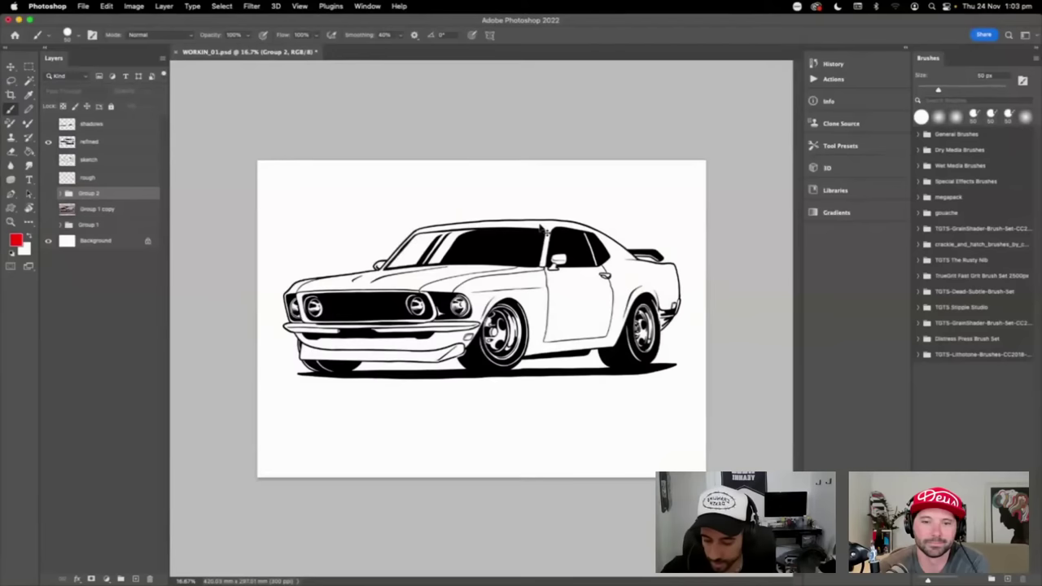
- Inspect the zoomed-in car in Full Screen Mode, then return to Standard screen mode
{"action": "key", "text": "f"}
{"action": "key", "text": "f"}
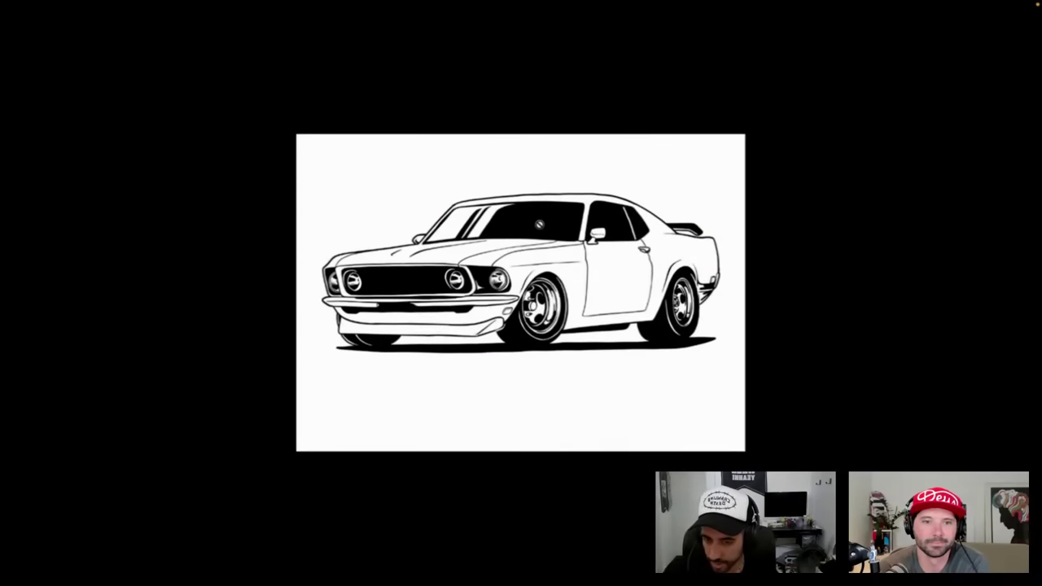
{"action": "key", "text": "ctrl+plus"}
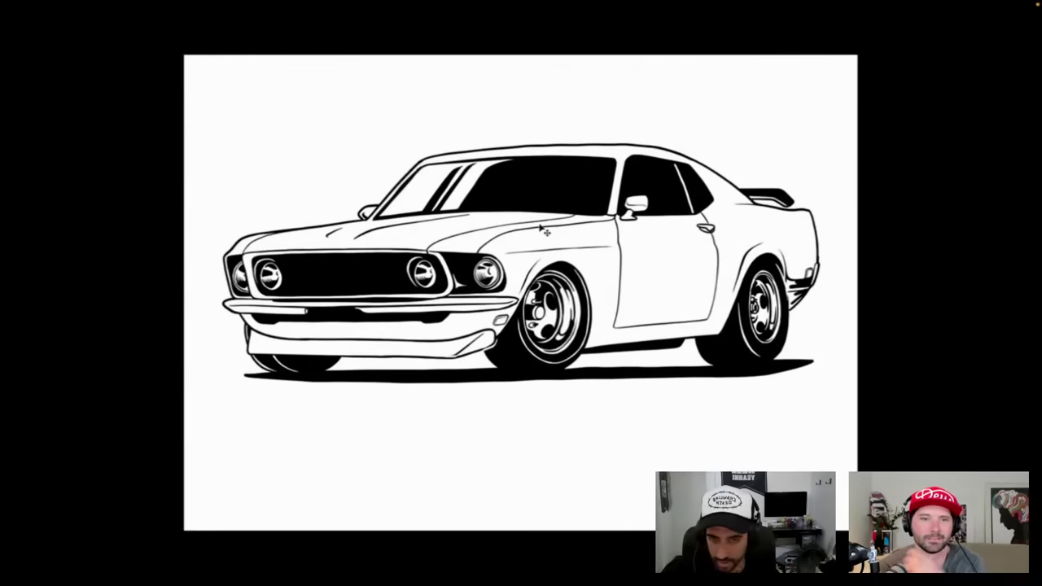
{"action": "key", "text": "ctrl+plus"}
{"action": "left_click_drag", "start_coordinate": [663, 255], "coordinate": [660, 289]}
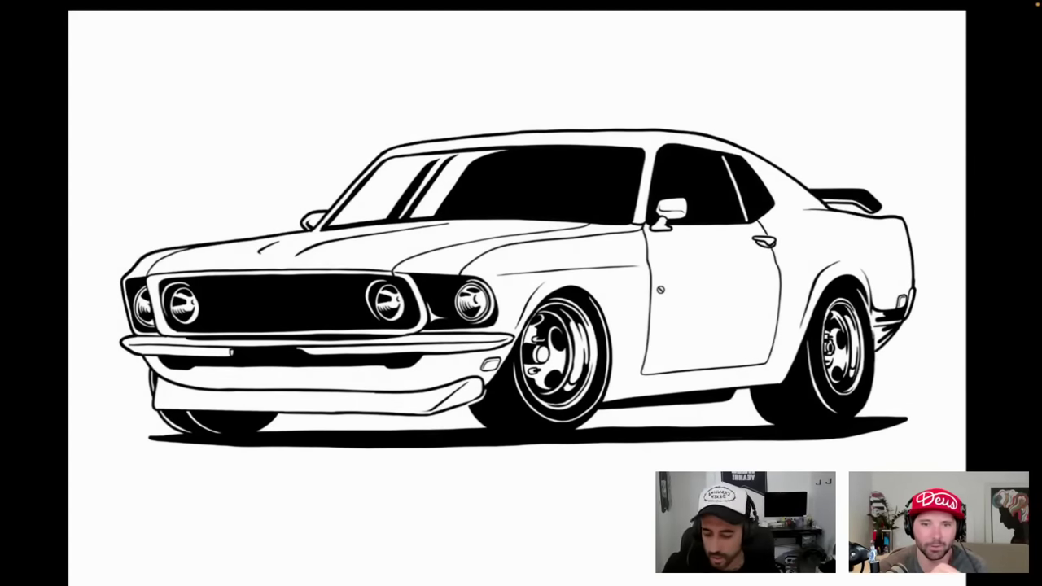
{"action": "key", "text": "f"}
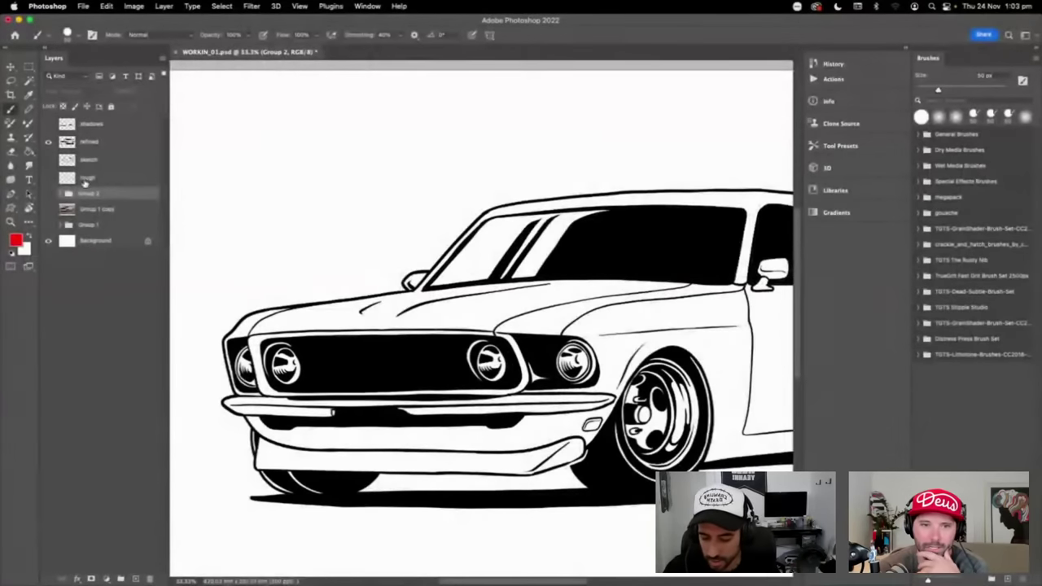
- Compare the 'sketch' layer against the 'refined' ink along the car's rear and front, ending with 'refined' shown
{"action": "left_click", "coordinate": [48, 143]}
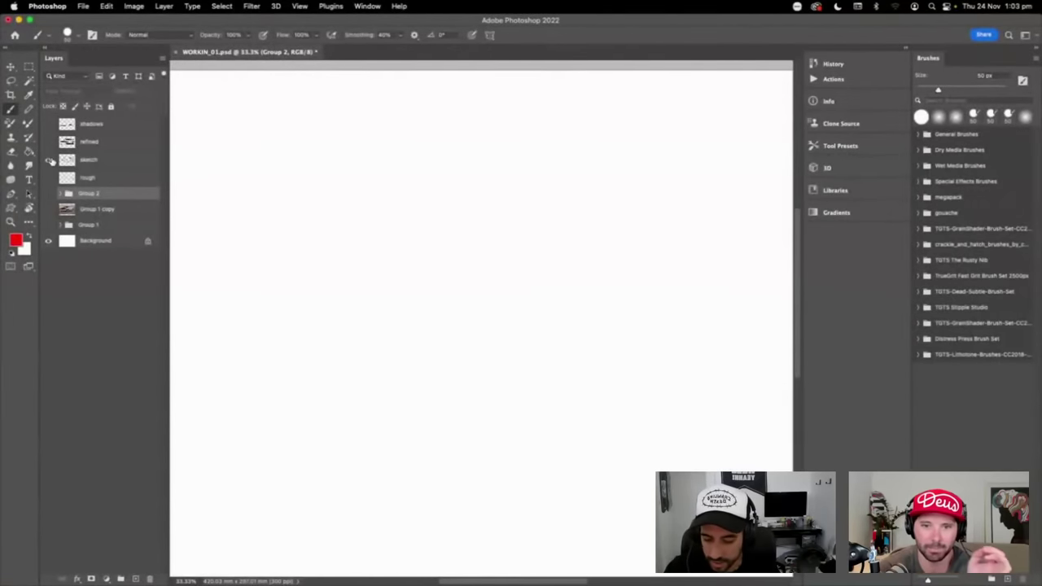
{"action": "left_click", "coordinate": [49, 159]}
{"action": "left_click_drag", "start_coordinate": [657, 477], "coordinate": [536, 448]}
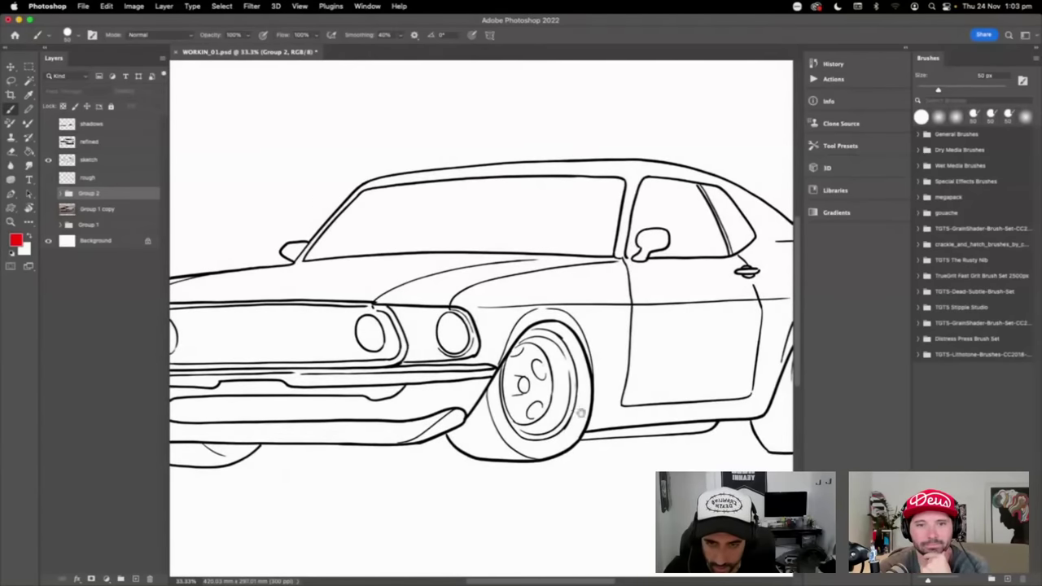
{"action": "left_click_drag", "start_coordinate": [580, 412], "coordinate": [524, 417]}
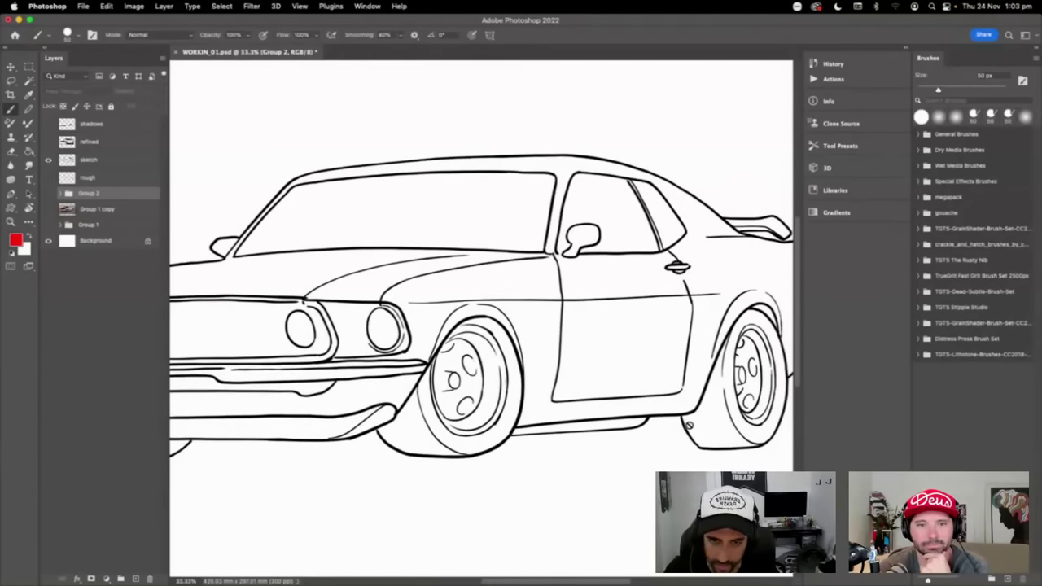
{"action": "left_click", "coordinate": [48, 160]}
{"action": "left_click", "coordinate": [48, 142]}
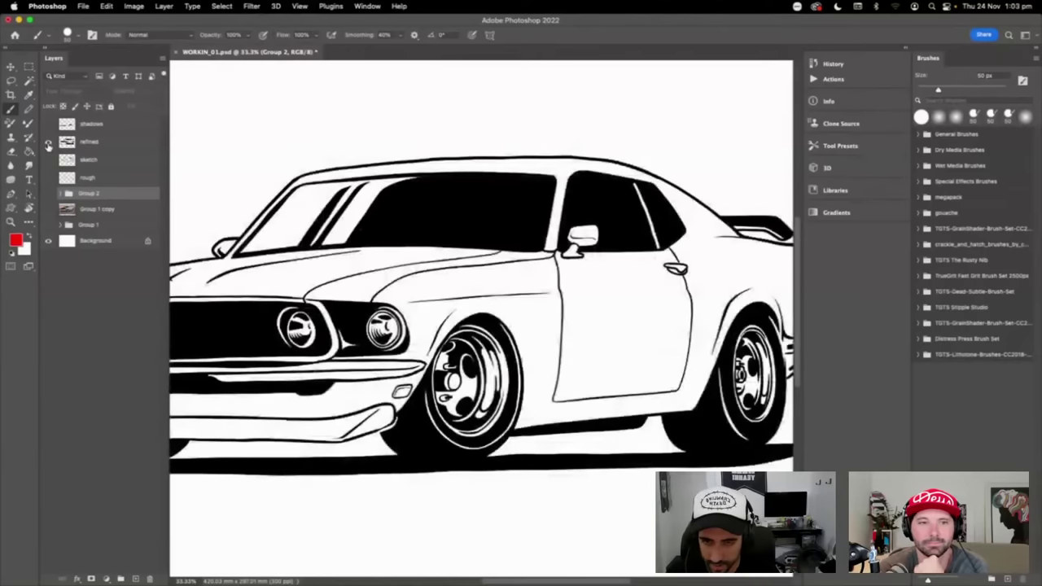
{"action": "left_click_drag", "start_coordinate": [496, 333], "coordinate": [592, 343]}
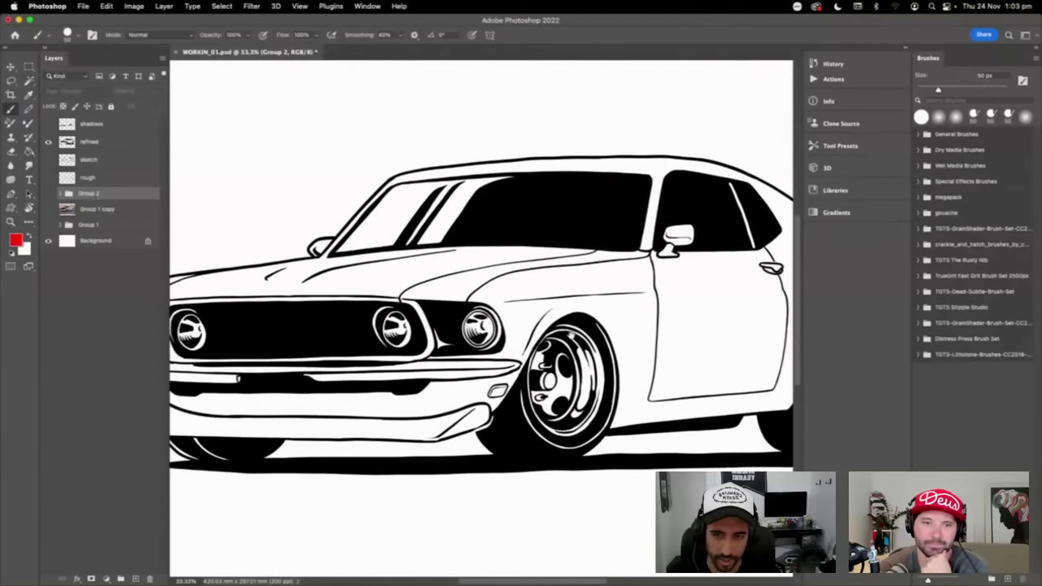
{"action": "left_click_drag", "start_coordinate": [513, 330], "coordinate": [627, 326]}
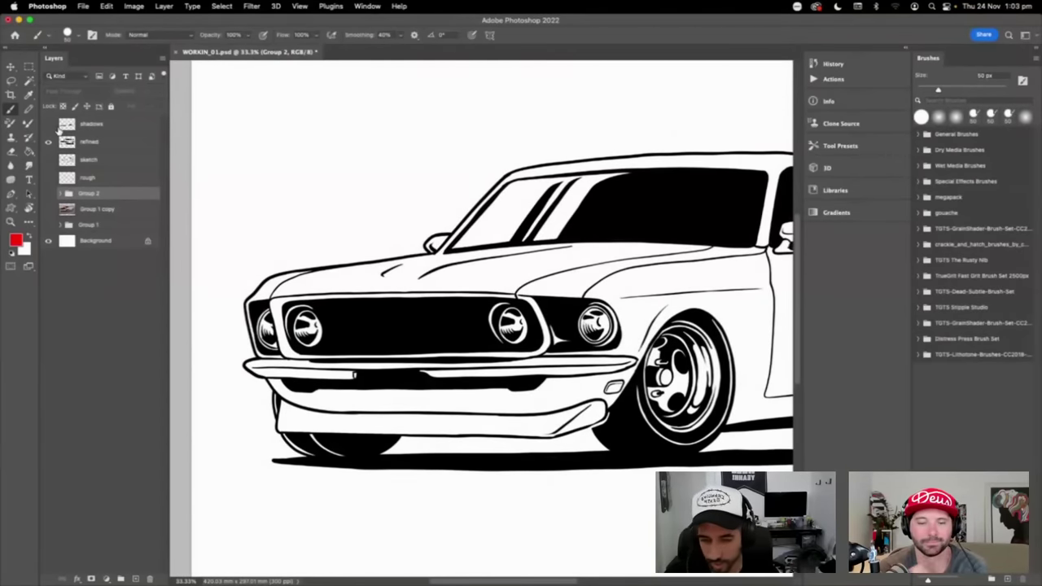
- Turn on the 'shadows' layer and zoom out to fit the whole car
{"action": "key", "text": "super+minus"}
{"action": "left_click", "coordinate": [48, 124]}
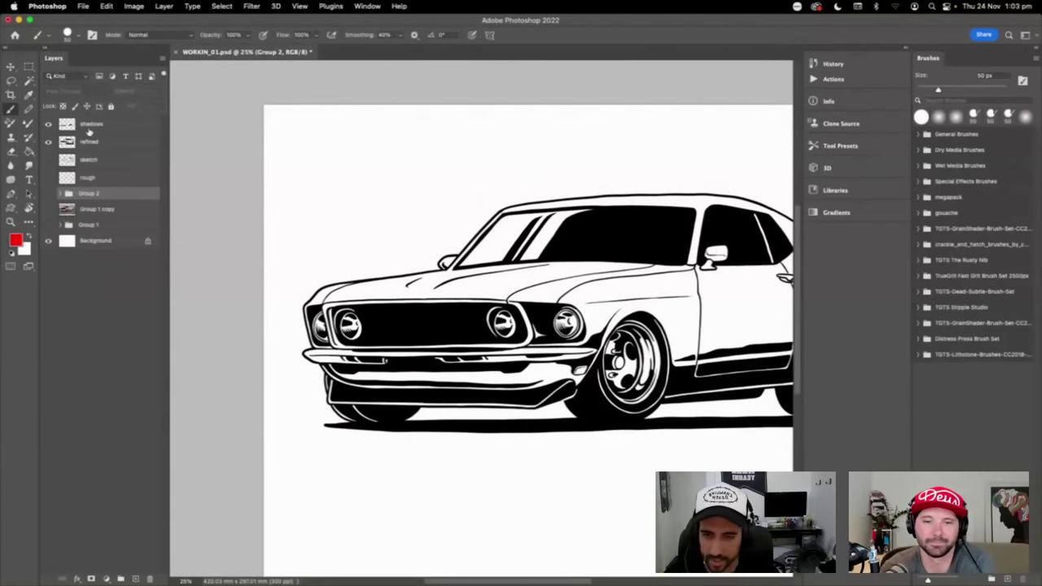
{"action": "left_click_drag", "start_coordinate": [533, 313], "coordinate": [429, 284]}
{"action": "key", "text": "super+minus"}
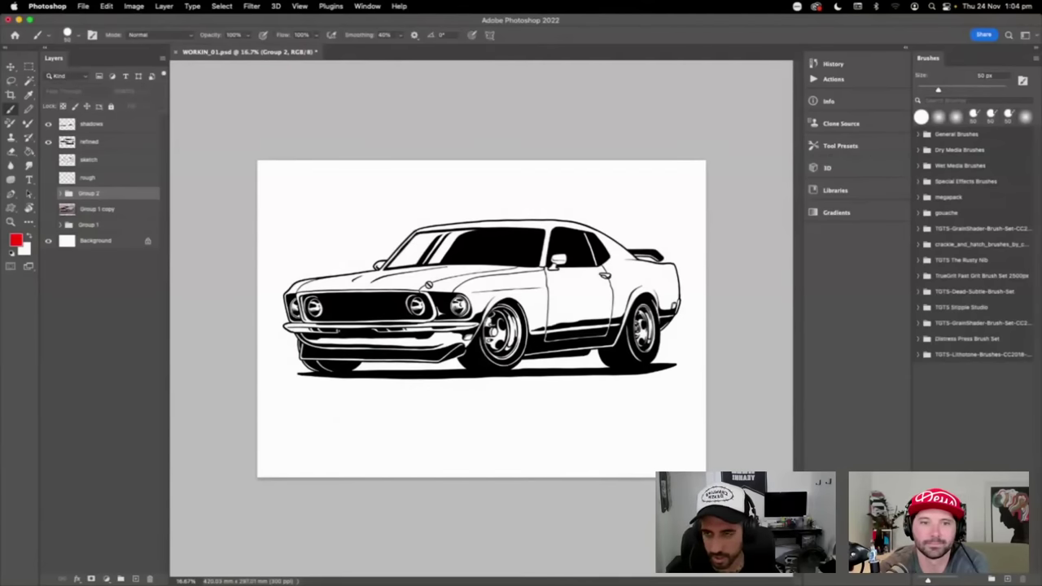
- Show the Group 1 copy paint-over beneath the ink and lower its opacity to 47%
{"action": "key", "text": "super+equal"}
{"action": "key", "text": "super+equal"}
{"action": "key", "text": "super+equal"}
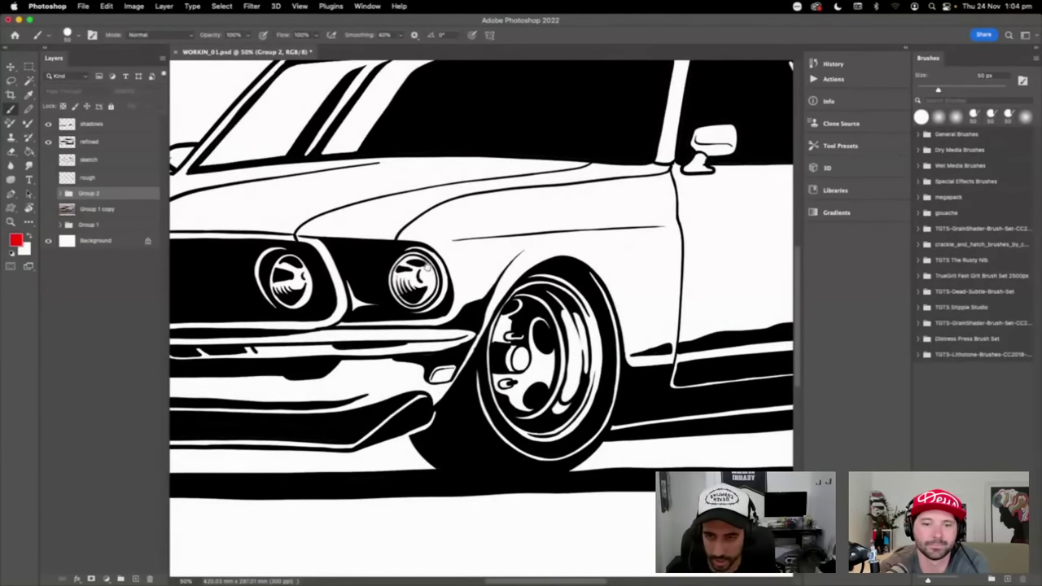
{"action": "left_click_drag", "start_coordinate": [404, 262], "coordinate": [550, 267]}
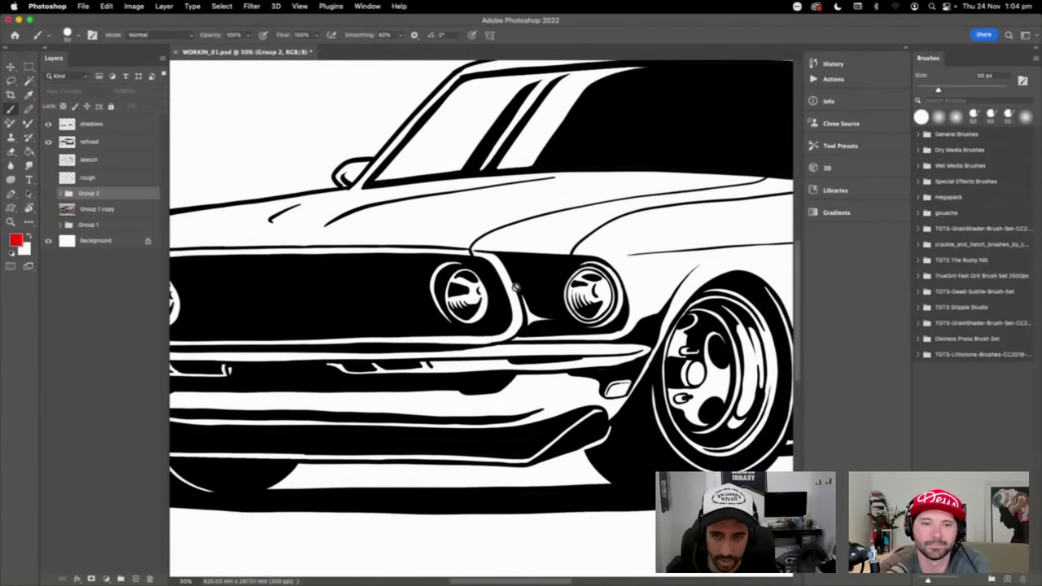
{"action": "left_click", "coordinate": [48, 225]}
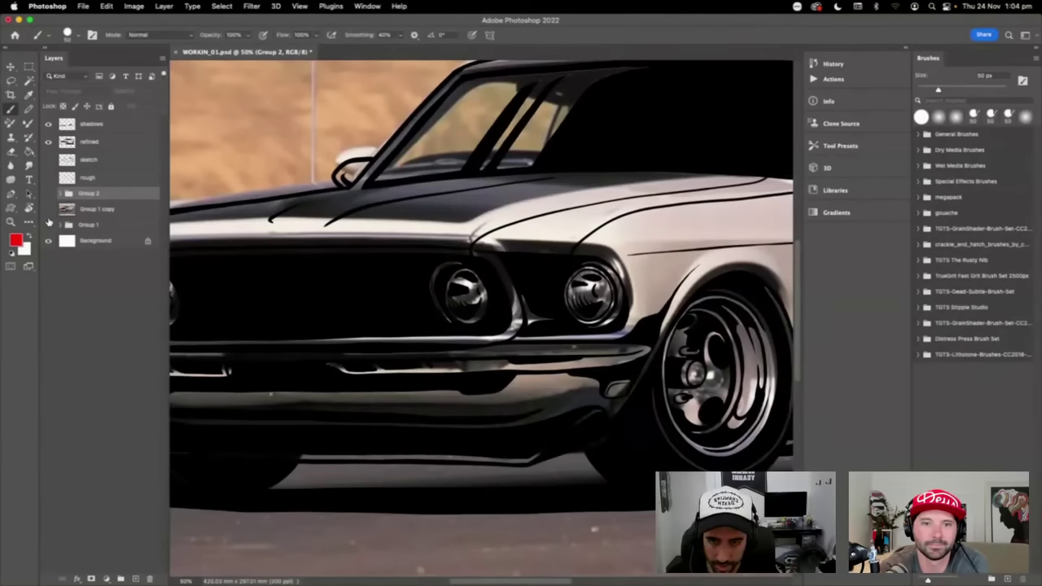
{"action": "left_click", "coordinate": [48, 225]}
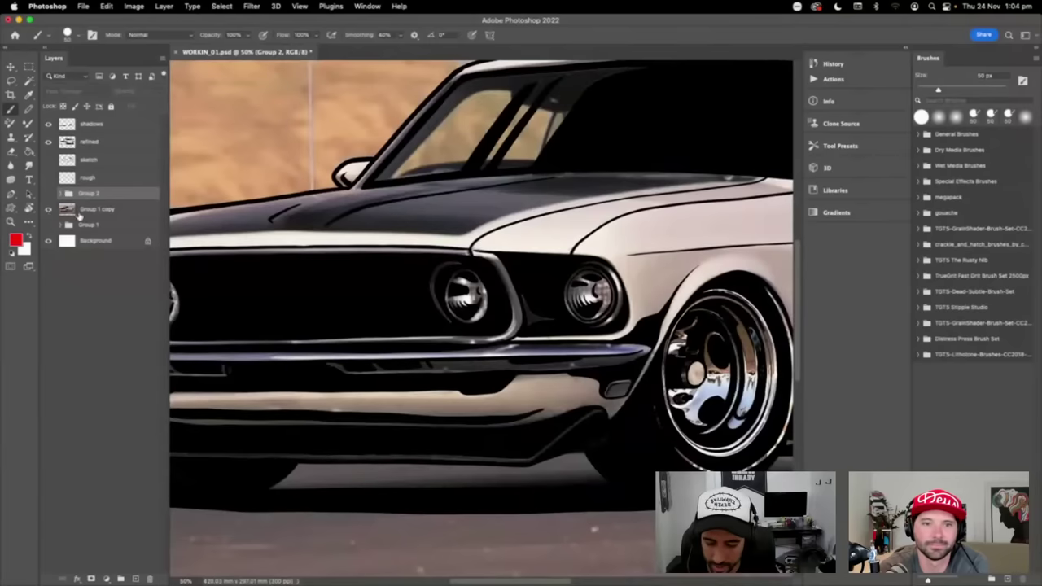
{"action": "left_click", "coordinate": [48, 210]}
{"action": "left_click", "coordinate": [49, 210]}
{"action": "left_click", "coordinate": [91, 210]}
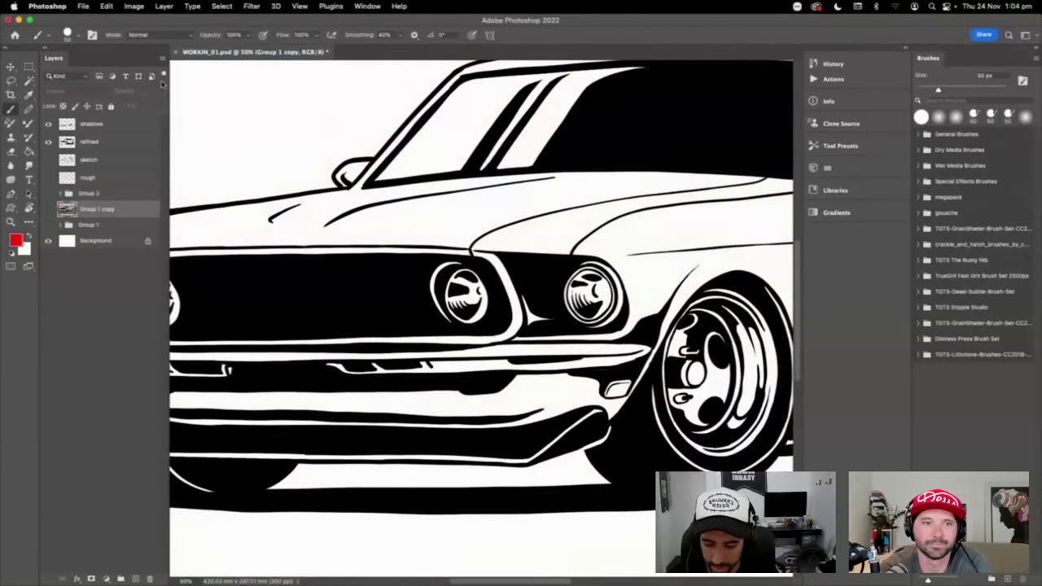
{"action": "left_click", "coordinate": [48, 211]}
{"action": "left_click", "coordinate": [163, 91]}
{"action": "left_click_drag", "start_coordinate": [161, 106], "coordinate": [135, 107]}
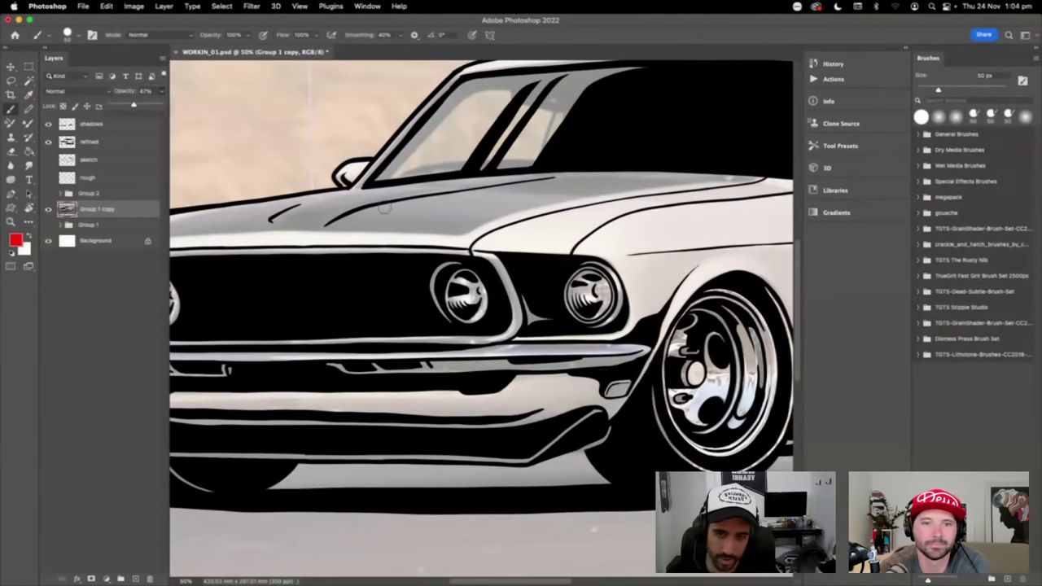
- Pan around the drawing and zoom out to 25% to see the whole car
{"action": "scroll", "coordinate": [570, 265], "scroll_direction": "right", "scroll_amount": 10}
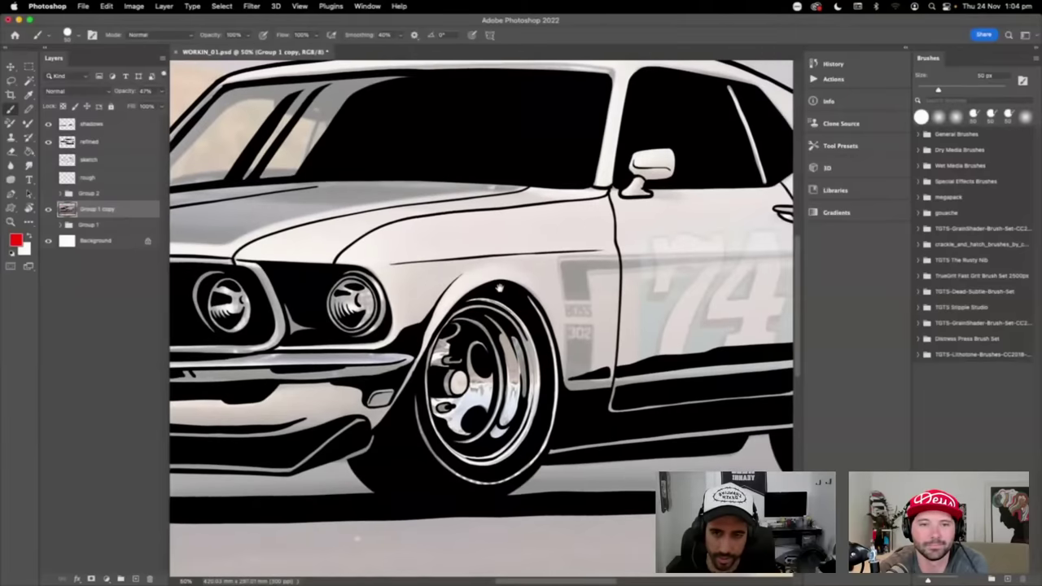
{"action": "scroll", "coordinate": [540, 337], "scroll_direction": "right", "scroll_amount": 3}
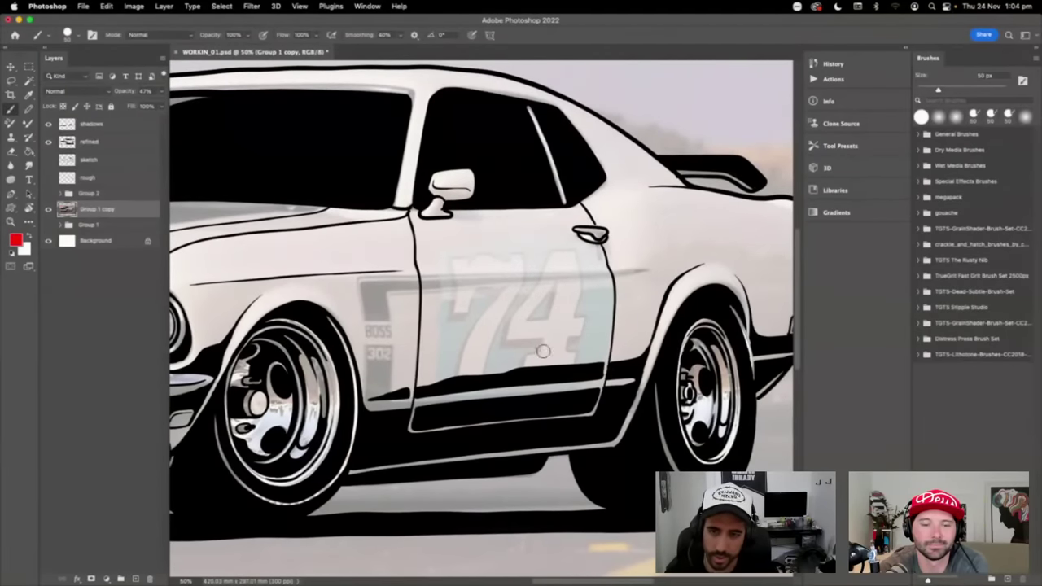
{"action": "scroll", "coordinate": [499, 259], "scroll_direction": "up", "scroll_amount": 2}
{"action": "scroll", "coordinate": [525, 280], "scroll_direction": "down", "scroll_amount": 3}
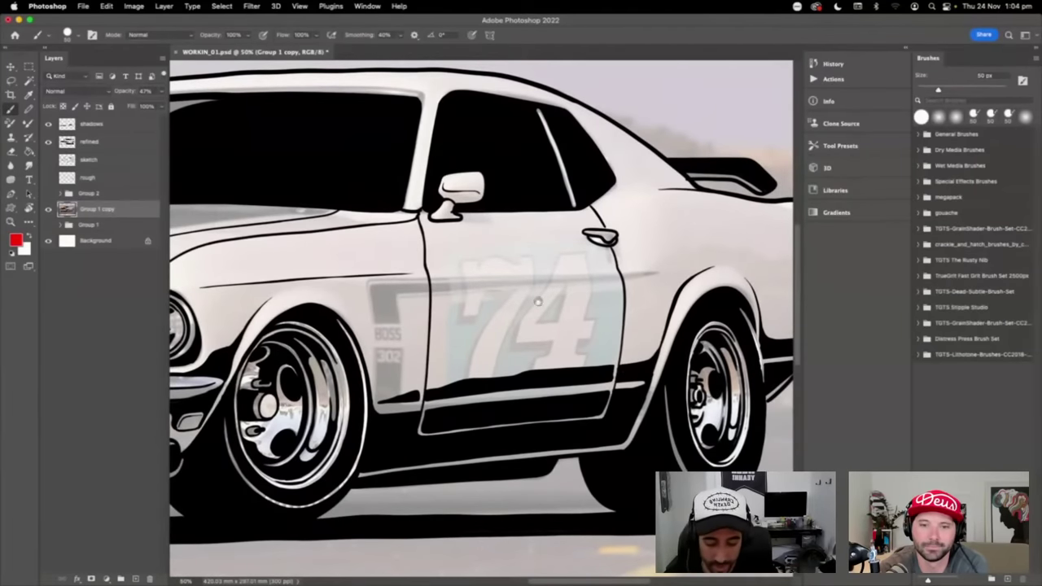
{"action": "scroll", "coordinate": [533, 276], "scroll_direction": "left", "scroll_amount": 4}
{"action": "scroll", "coordinate": [502, 294], "scroll_direction": "left", "scroll_amount": 6}
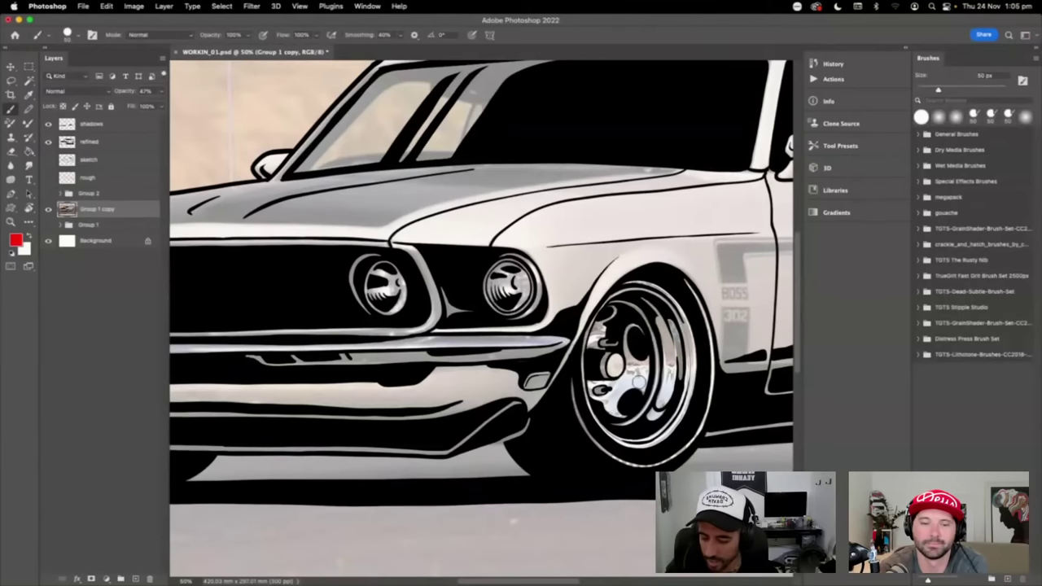
{"action": "key", "text": "super+minus"}
{"action": "key", "text": "super+minus"}
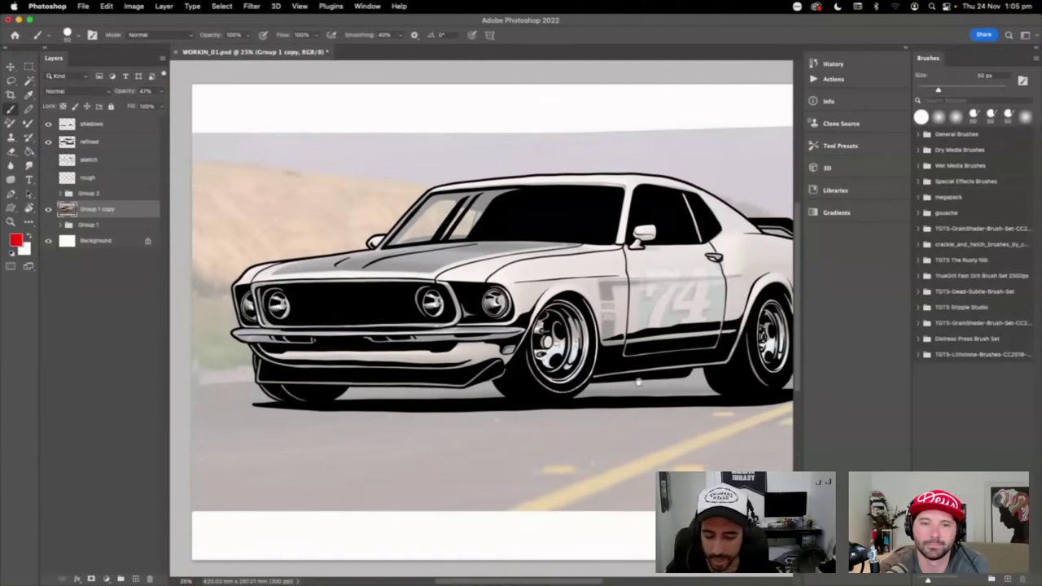
- Hide the Group 1 copy road reference and review the inked Mustang full screen before returning to Standard mode
{"action": "key", "text": "f"}
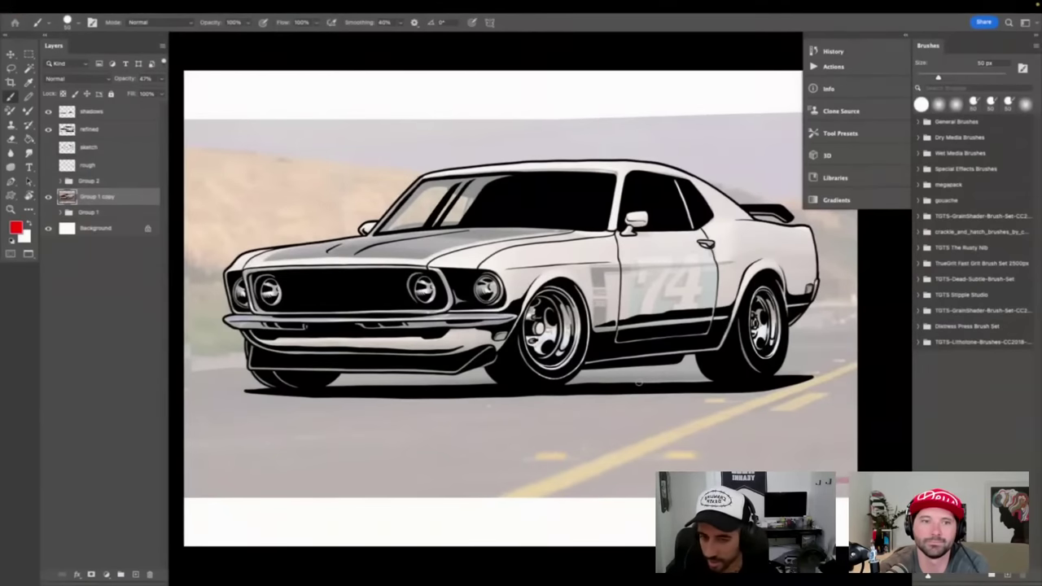
{"action": "key", "text": "f"}
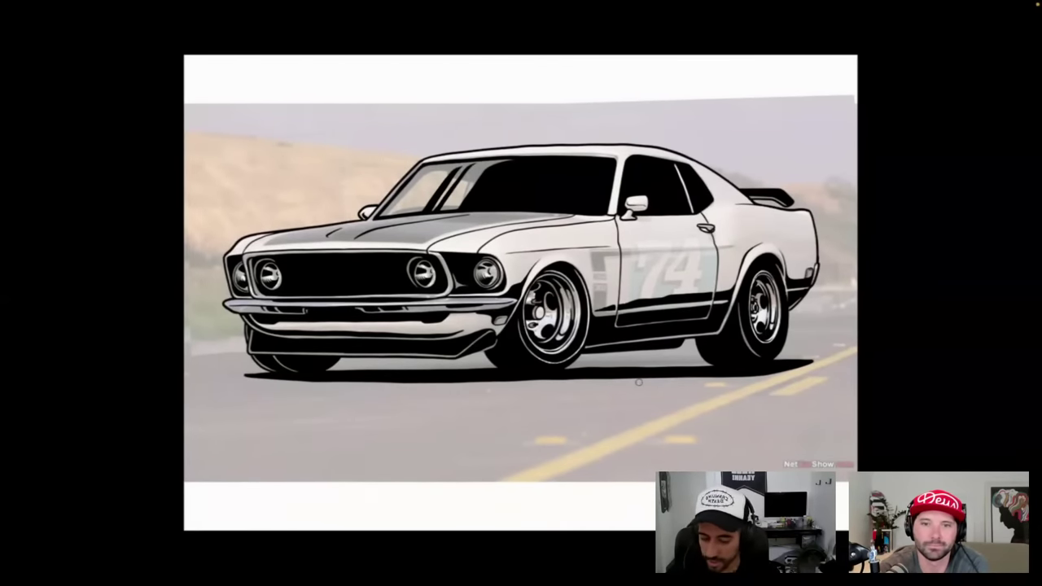
{"action": "key", "text": "f"}
{"action": "left_click", "coordinate": [48, 209]}
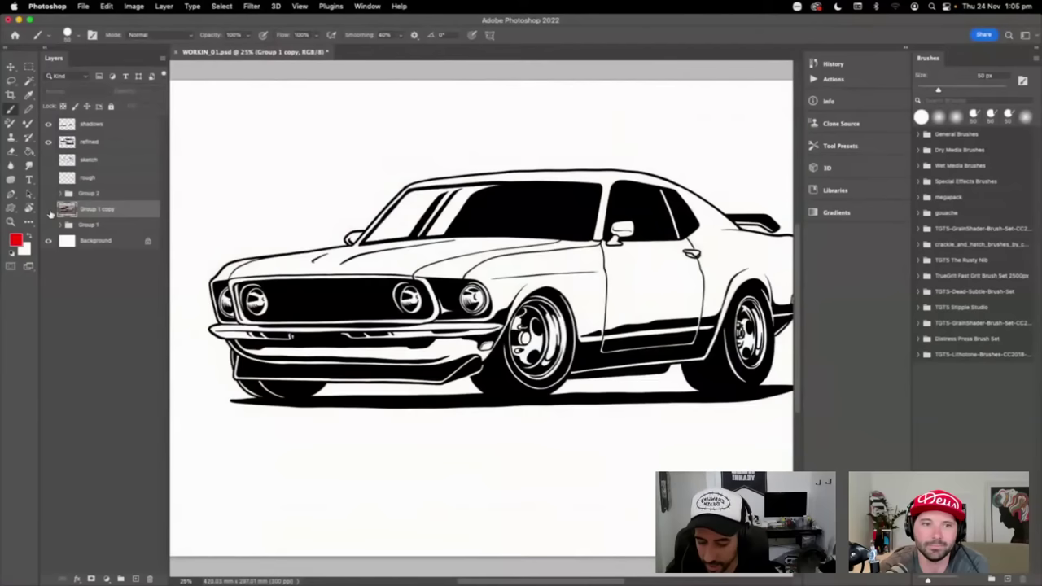
{"action": "key", "text": "f"}
{"action": "key", "text": "f"}
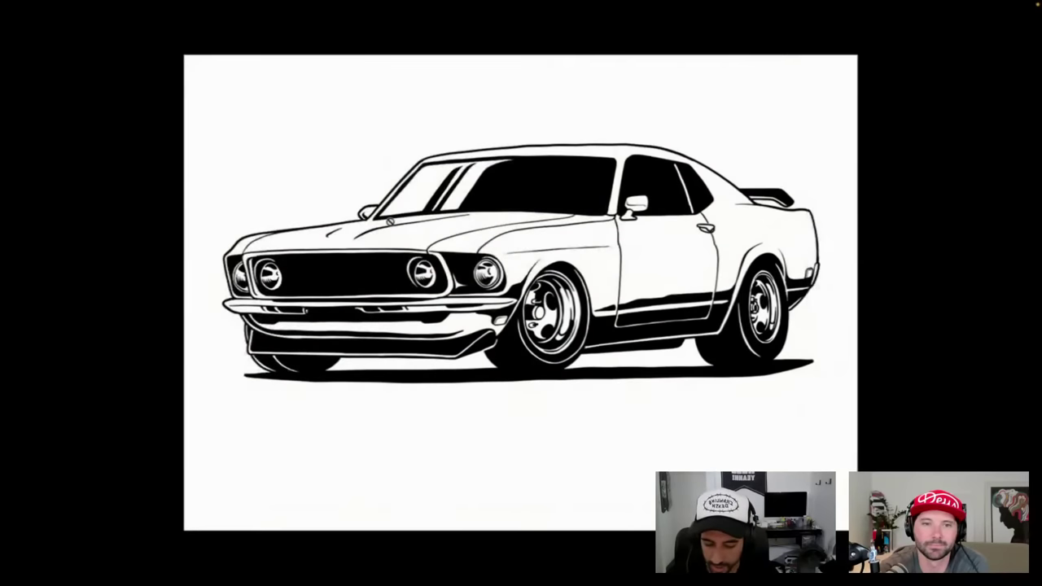
{"action": "left_click_drag", "start_coordinate": [651, 321], "coordinate": [600, 340]}
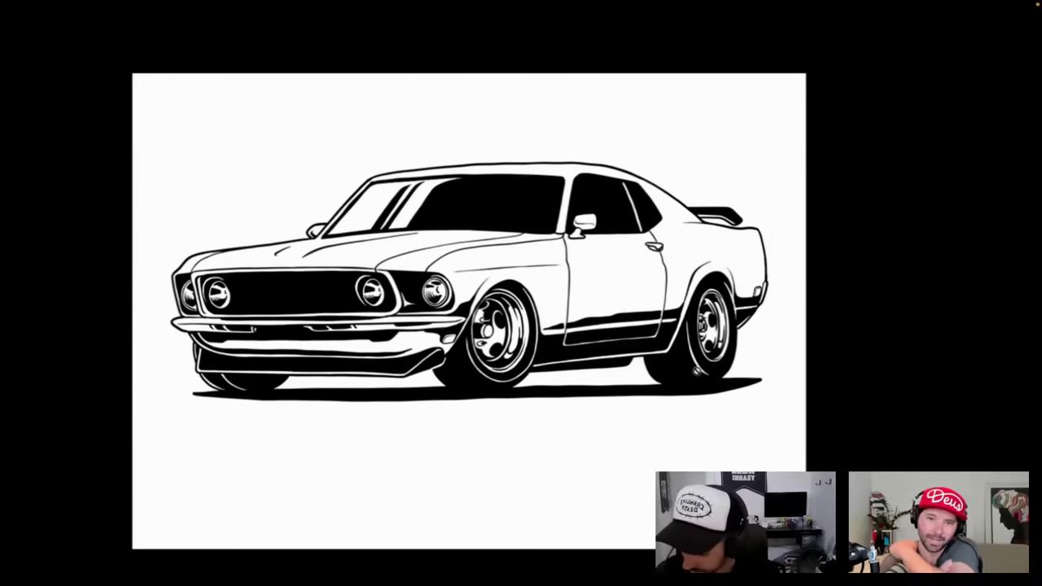
{"action": "key", "text": "f"}
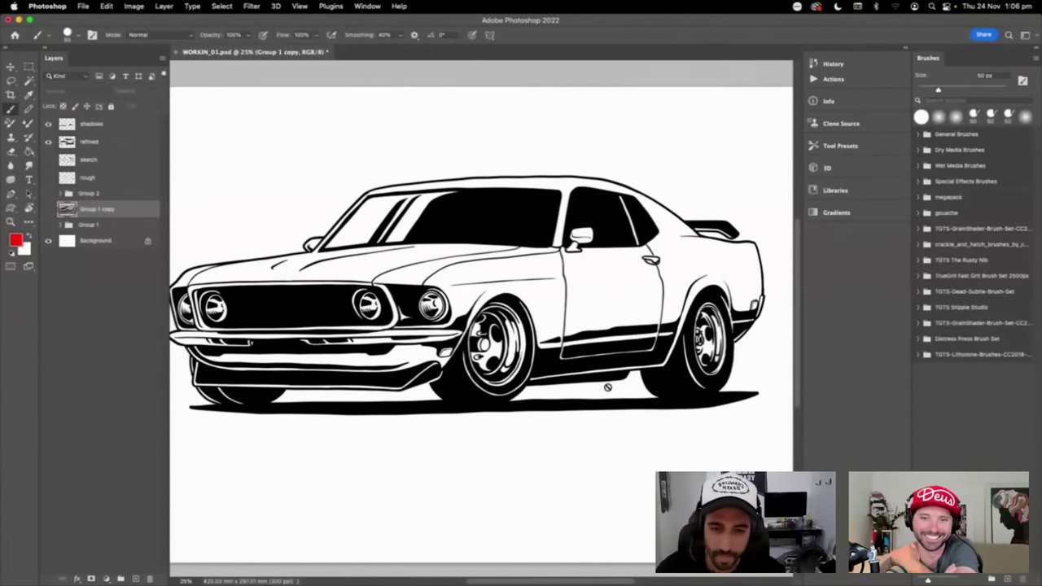
- Hide 'shadows' and 'refined', then show 'sketch' and the Group 1 copy paint-over
{"action": "scroll", "coordinate": [458, 328], "scroll_direction": "left", "scroll_amount": 3}
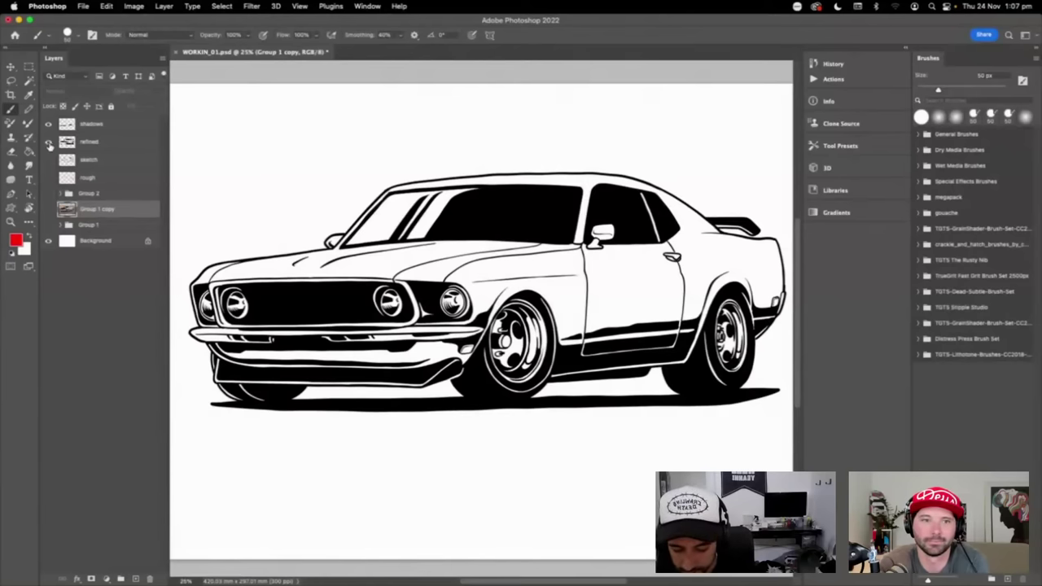
{"action": "left_click_drag", "start_coordinate": [48, 124], "coordinate": [51, 159]}
{"action": "left_click", "coordinate": [50, 160]}
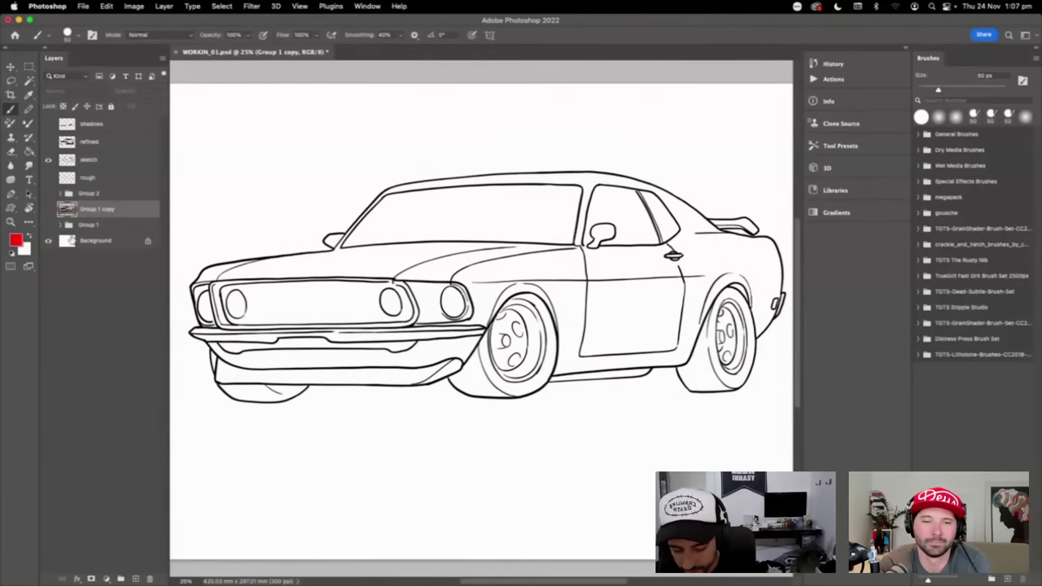
{"action": "left_click", "coordinate": [48, 209]}
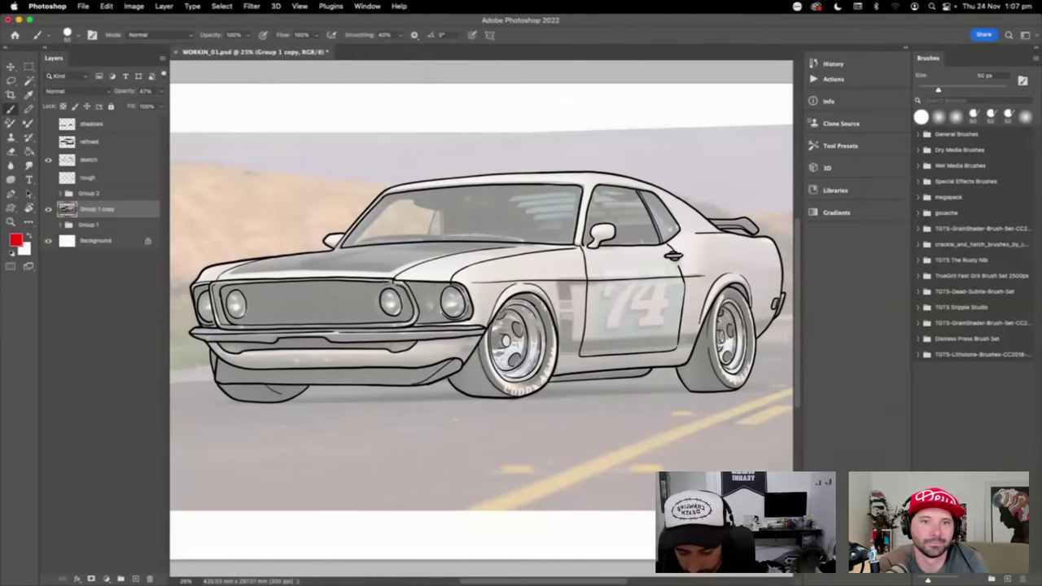
- Select the 'sketch' layer and set up a 31 px black brush
{"action": "left_click", "coordinate": [103, 160]}
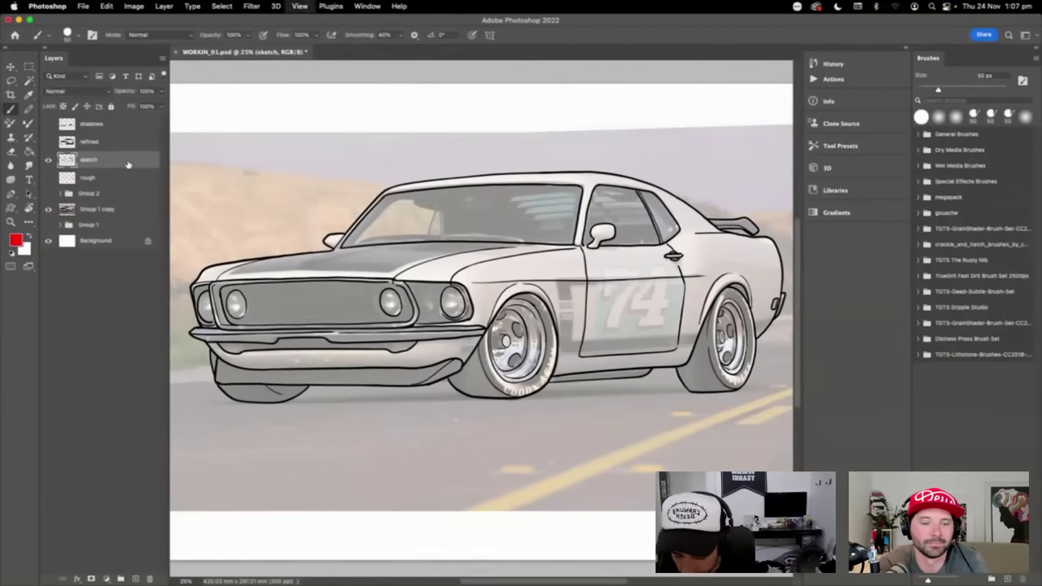
{"action": "scroll", "coordinate": [477, 330], "scroll_direction": "up", "scroll_amount": 5}
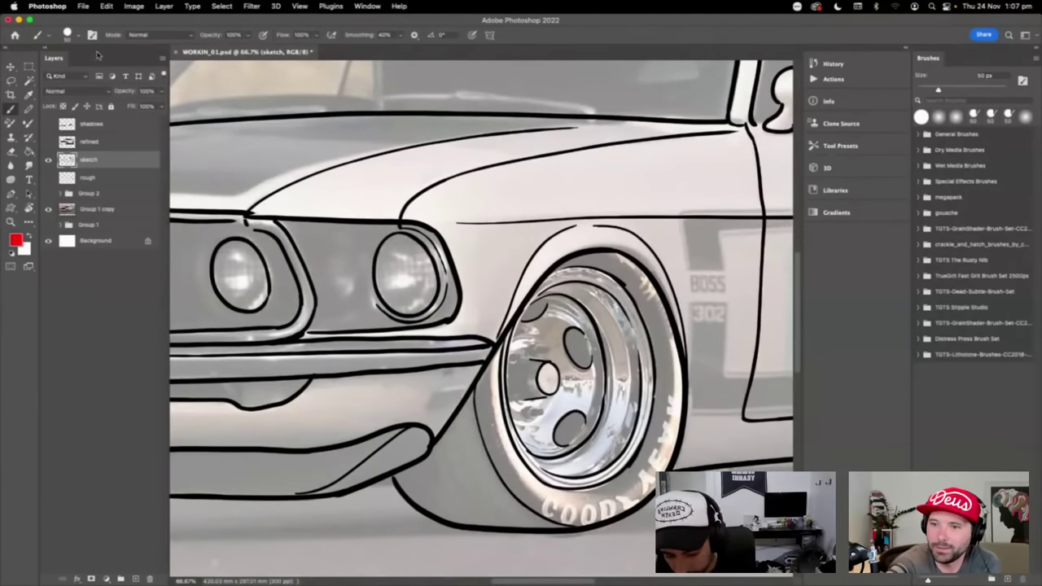
{"action": "left_click", "coordinate": [72, 37]}
{"action": "left_click_drag", "start_coordinate": [79, 40], "coordinate": [71, 38]}
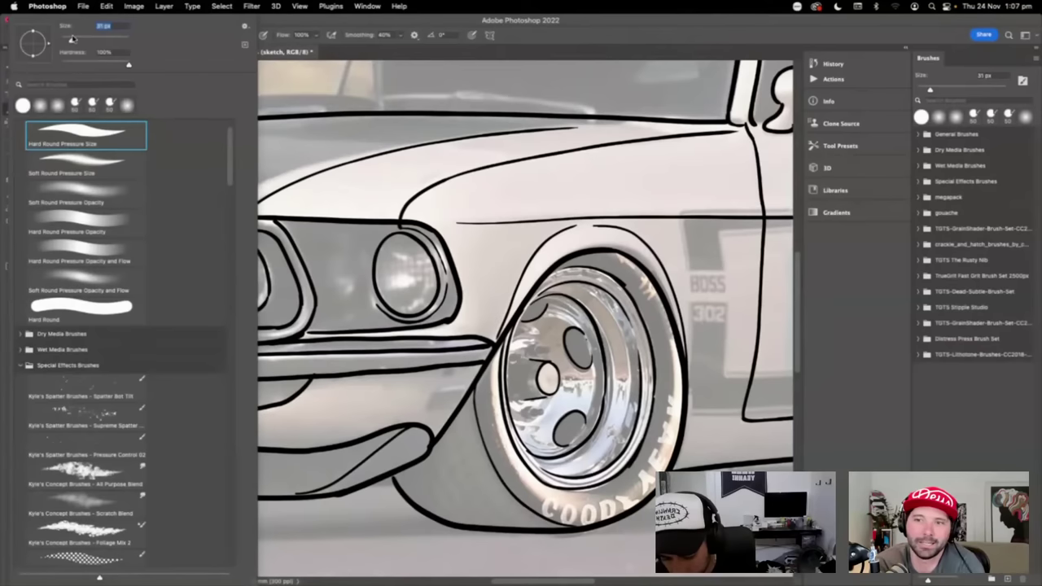
{"action": "key", "text": "Return"}
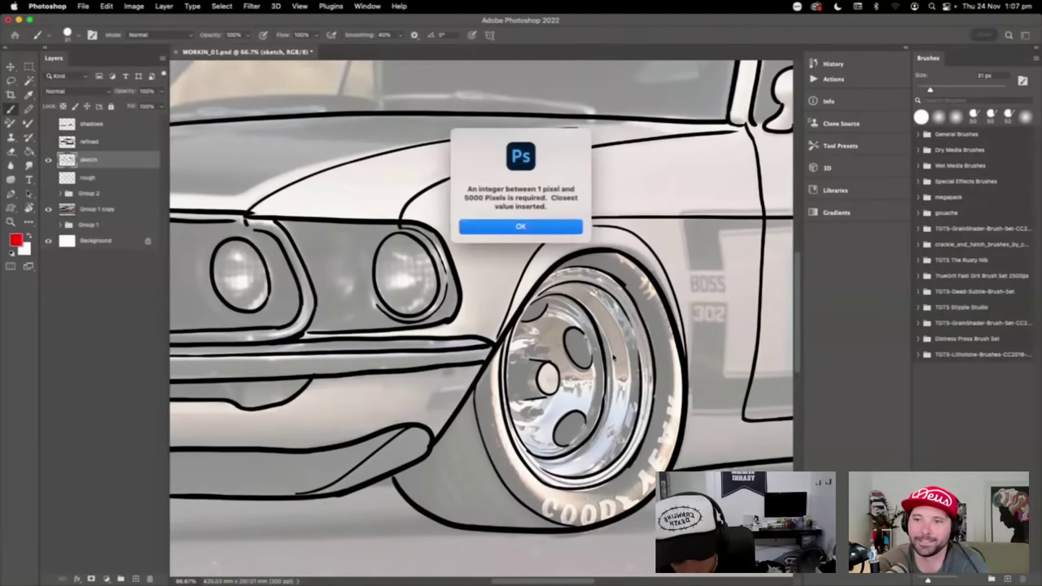
{"action": "left_click", "coordinate": [542, 233]}
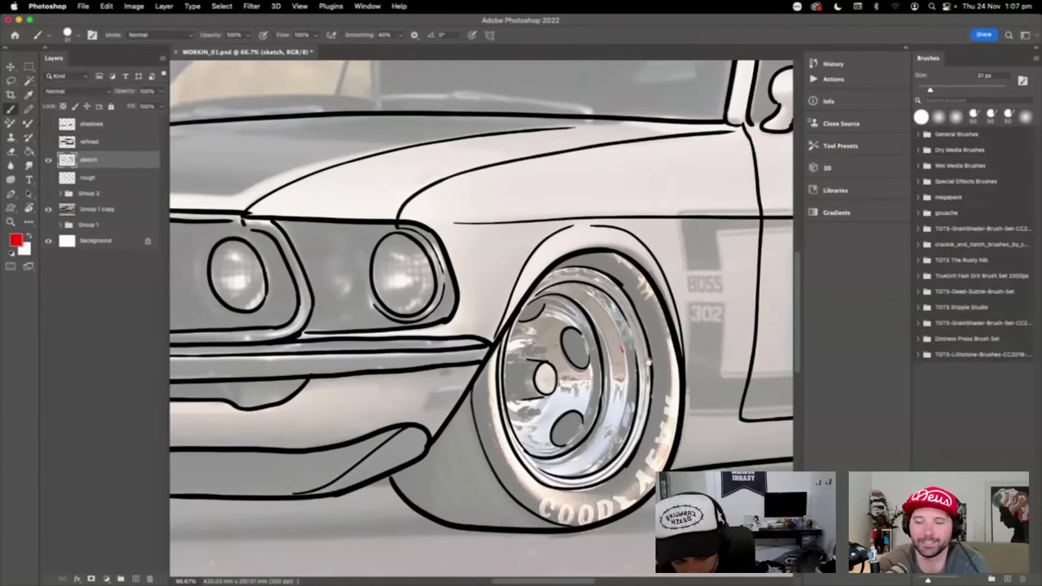
{"action": "scroll", "coordinate": [601, 359], "scroll_direction": "right", "scroll_amount": 5}
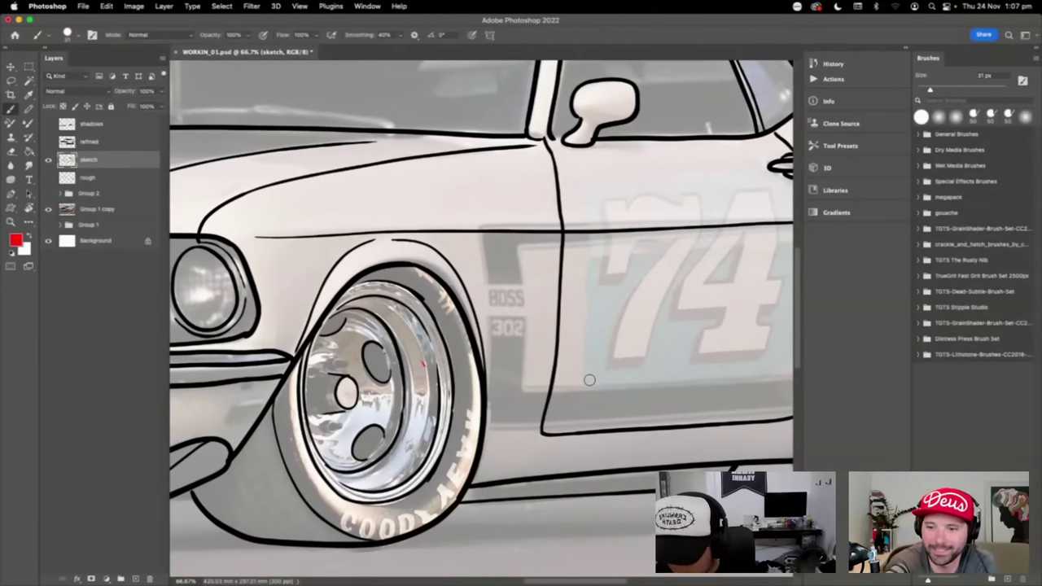
{"action": "key", "text": "d"}
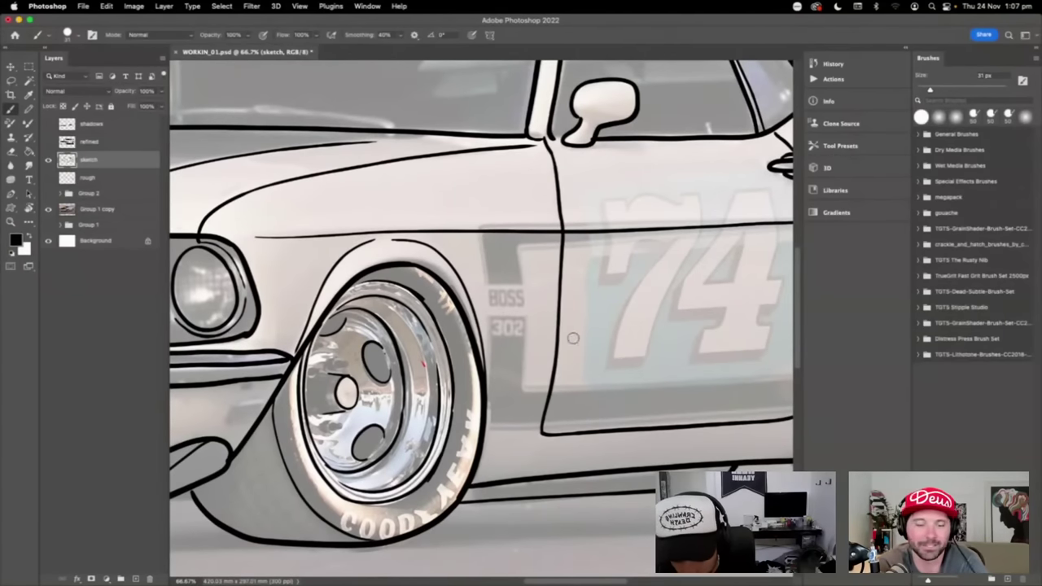
- Rotate the canvas view to angle the car and bring the door mirror into view with the Brush active
{"action": "scroll", "coordinate": [596, 343], "scroll_direction": "right", "scroll_amount": 5}
{"action": "scroll", "coordinate": [570, 374], "scroll_direction": "down", "scroll_amount": 2}
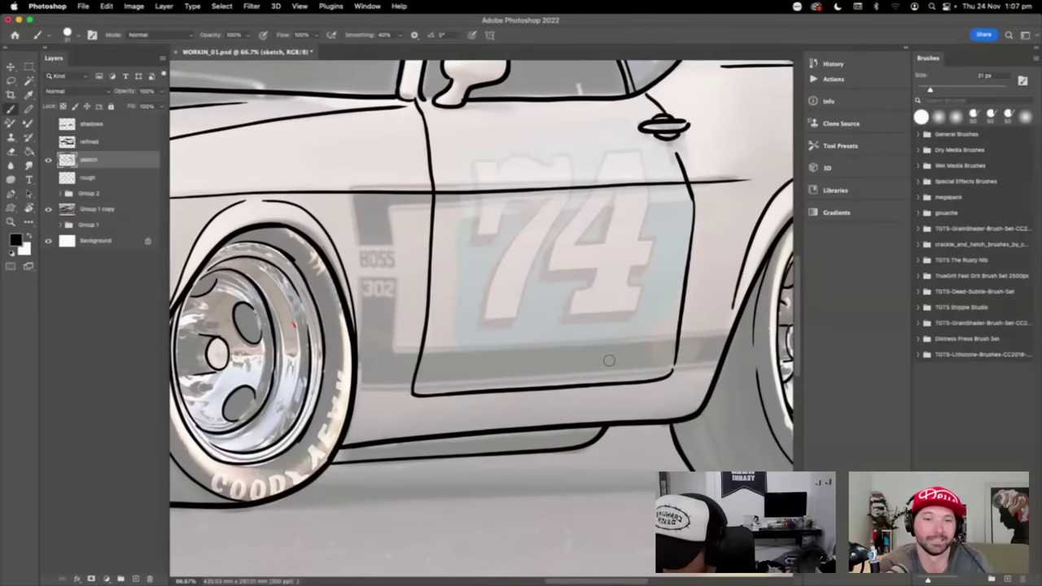
{"action": "key", "text": "r"}
{"action": "mouse_move", "coordinate": [605, 417]}
{"action": "left_mouse_down"}
{"action": "mouse_move", "coordinate": [570, 350]}
{"action": "mouse_move", "coordinate": [555, 278]}
{"action": "left_mouse_up"}
{"action": "key", "text": "b"}
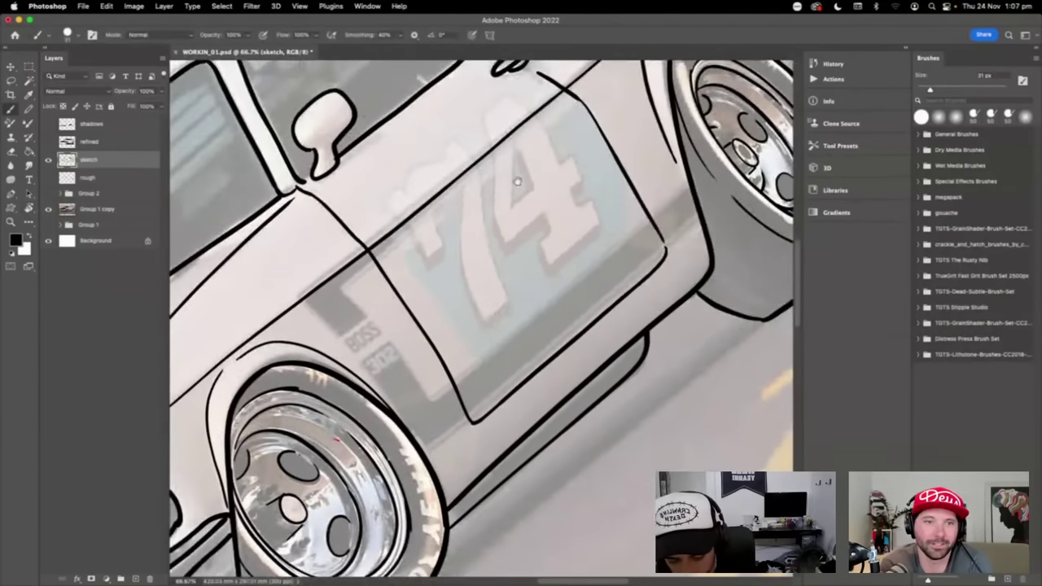
{"action": "scroll", "coordinate": [555, 278], "scroll_direction": "up", "scroll_amount": 2}
{"action": "scroll", "coordinate": [556, 277], "scroll_direction": "down", "scroll_amount": 1}
{"action": "scroll", "coordinate": [644, 220], "scroll_direction": "up", "scroll_amount": 3}
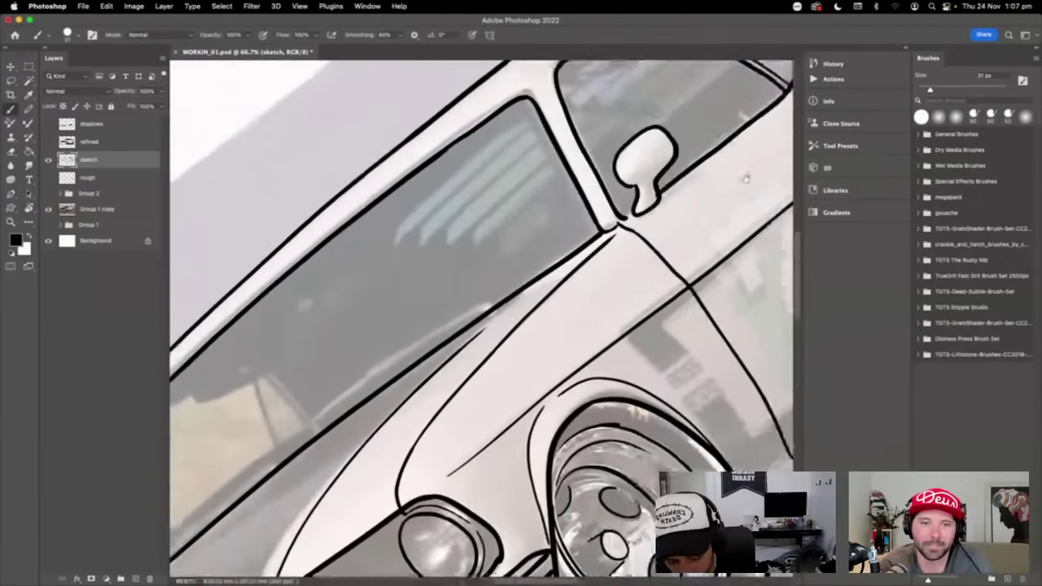
{"action": "scroll", "coordinate": [643, 220], "scroll_direction": "right", "scroll_amount": 1}
{"action": "scroll", "coordinate": [682, 219], "scroll_direction": "up", "scroll_amount": 3}
{"action": "scroll", "coordinate": [571, 310], "scroll_direction": "right", "scroll_amount": 4}
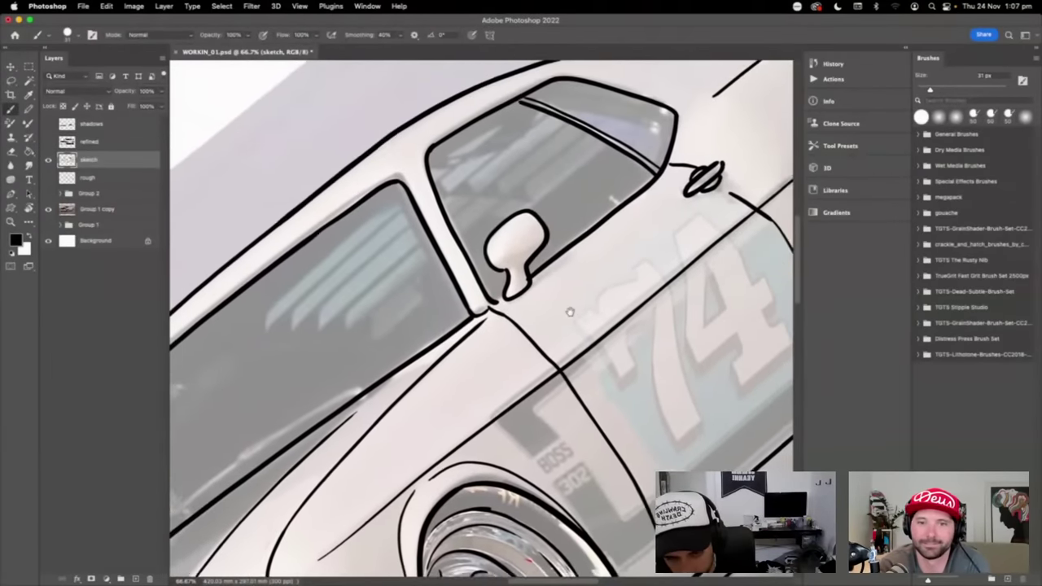
{"action": "scroll", "coordinate": [520, 318], "scroll_direction": "right", "scroll_amount": 1}
{"action": "scroll", "coordinate": [521, 318], "scroll_direction": "up", "scroll_amount": 1}
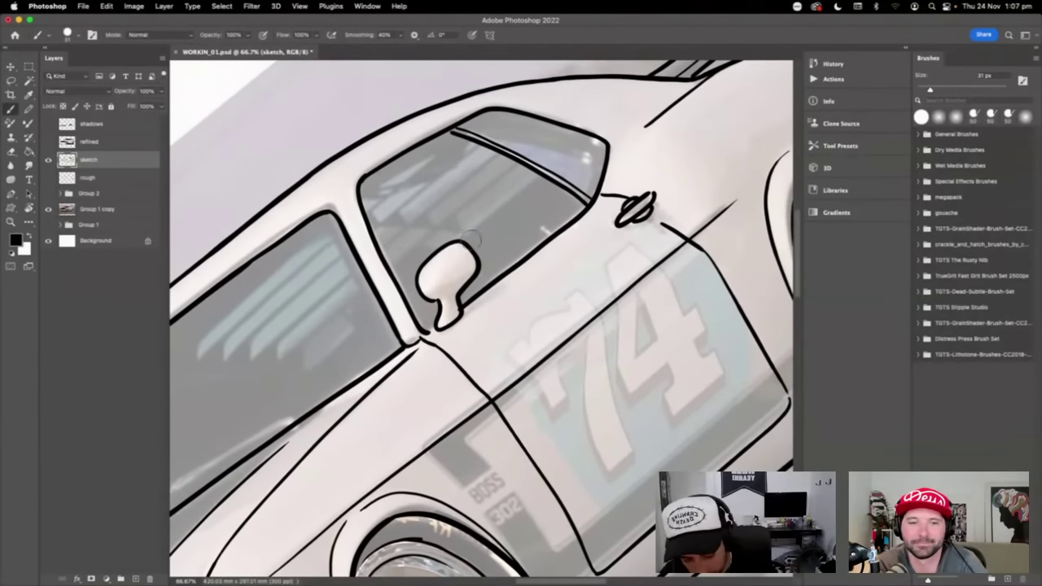
- Redraw the door mirror's left edge and curved head outline, then reset the rotated view to level
{"action": "mouse_move", "coordinate": [432, 261]}
{"action": "left_mouse_down"}
{"action": "mouse_move", "coordinate": [430, 321]}
{"action": "mouse_move", "coordinate": [489, 265]}
{"action": "mouse_move", "coordinate": [469, 250]}
{"action": "left_mouse_up"}
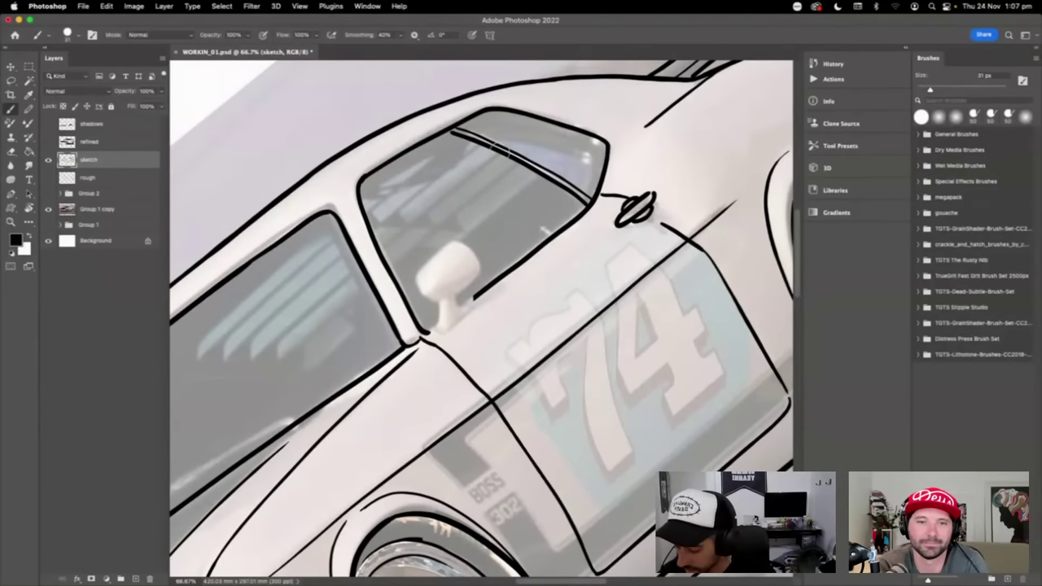
{"action": "key", "text": "super+z"}
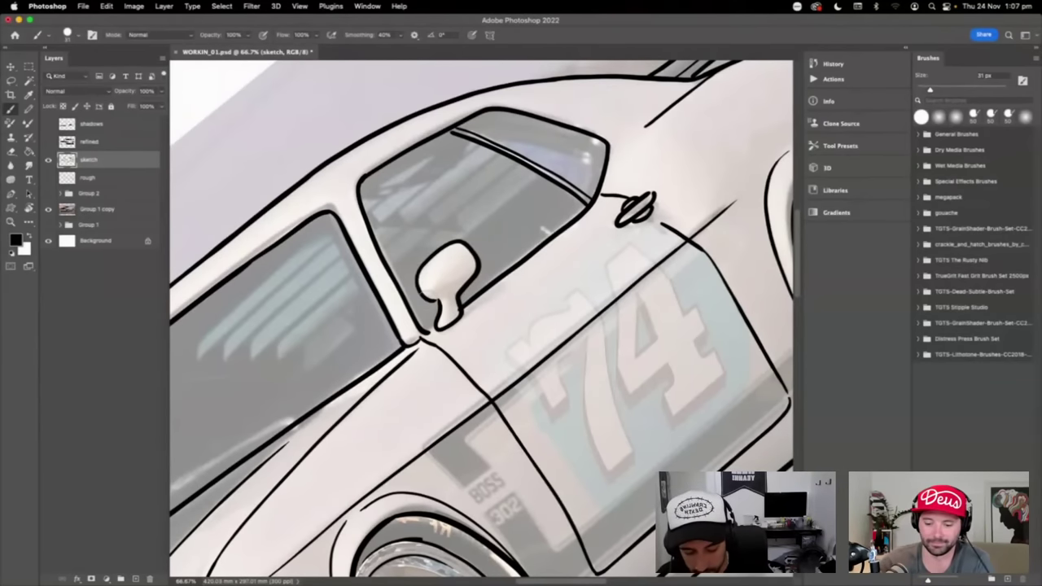
{"action": "mouse_move", "coordinate": [442, 305]}
{"action": "left_mouse_down"}
{"action": "mouse_move", "coordinate": [420, 272]}
{"action": "mouse_move", "coordinate": [468, 281]}
{"action": "mouse_move", "coordinate": [444, 325]}
{"action": "mouse_move", "coordinate": [437, 306]}
{"action": "mouse_move", "coordinate": [468, 262]}
{"action": "mouse_move", "coordinate": [449, 244]}
{"action": "mouse_move", "coordinate": [456, 322]}
{"action": "mouse_move", "coordinate": [447, 334]}
{"action": "mouse_move", "coordinate": [419, 277]}
{"action": "mouse_move", "coordinate": [444, 348]}
{"action": "left_mouse_up"}
{"action": "key", "text": "super+z"}
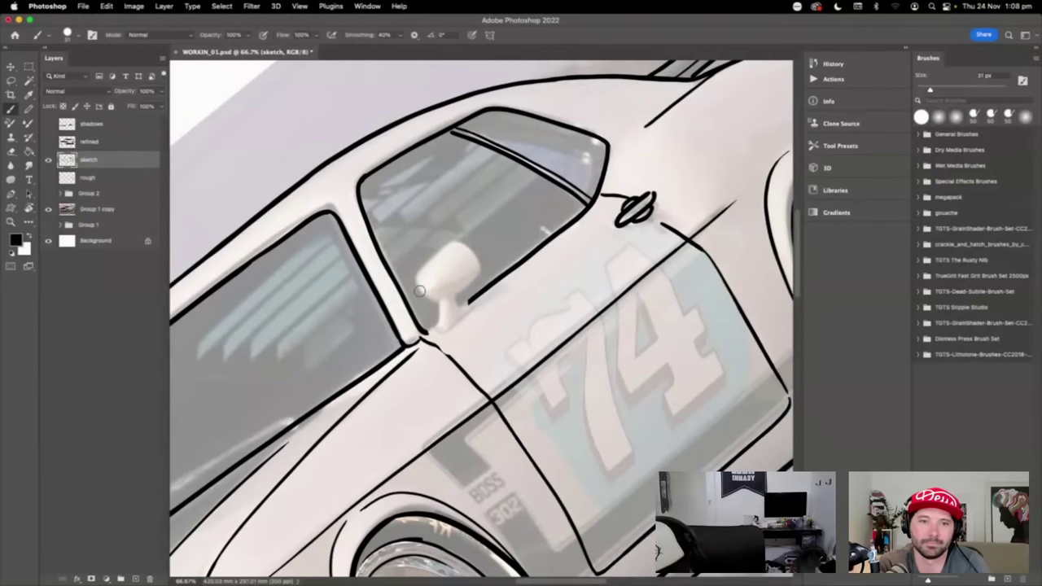
{"action": "mouse_move", "coordinate": [420, 293]}
{"action": "left_mouse_down"}
{"action": "mouse_move", "coordinate": [417, 274]}
{"action": "mouse_move", "coordinate": [432, 256]}
{"action": "mouse_move", "coordinate": [457, 239]}
{"action": "mouse_move", "coordinate": [478, 246]}
{"action": "mouse_move", "coordinate": [484, 273]}
{"action": "mouse_move", "coordinate": [456, 299]}
{"action": "mouse_move", "coordinate": [464, 311]}
{"action": "mouse_move", "coordinate": [438, 314]}
{"action": "mouse_move", "coordinate": [438, 331]}
{"action": "mouse_move", "coordinate": [456, 326]}
{"action": "mouse_move", "coordinate": [464, 303]}
{"action": "mouse_move", "coordinate": [437, 300]}
{"action": "left_mouse_up"}
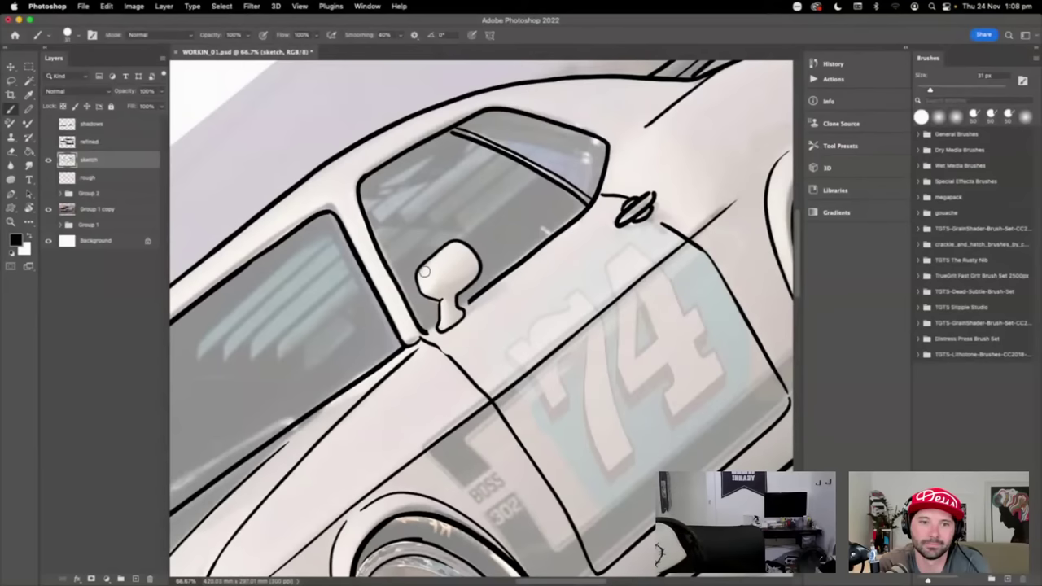
{"action": "left_click_drag", "start_coordinate": [431, 283], "coordinate": [476, 260]}
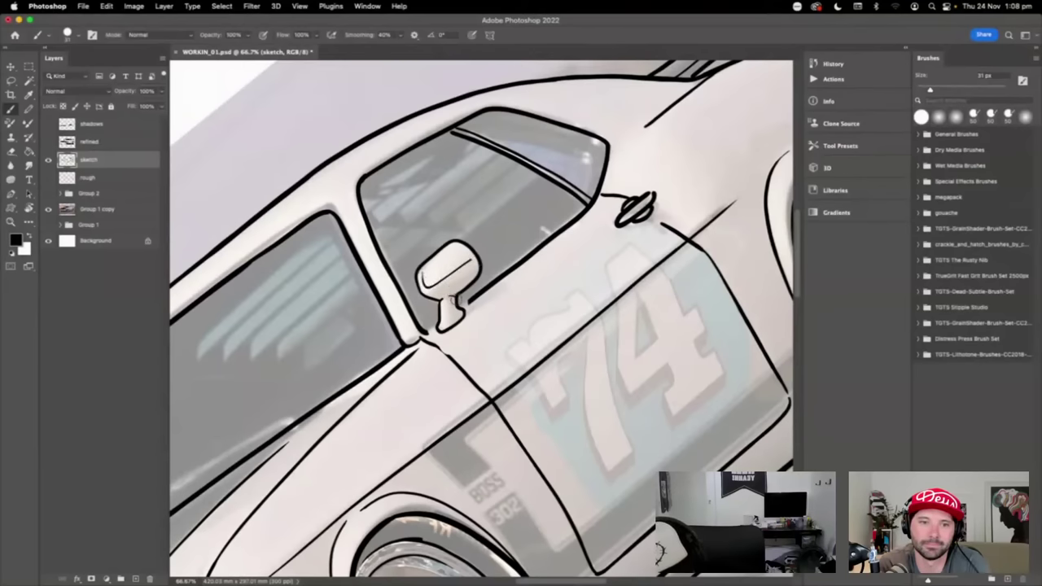
{"action": "scroll", "coordinate": [597, 333], "scroll_direction": "down", "scroll_amount": 5}
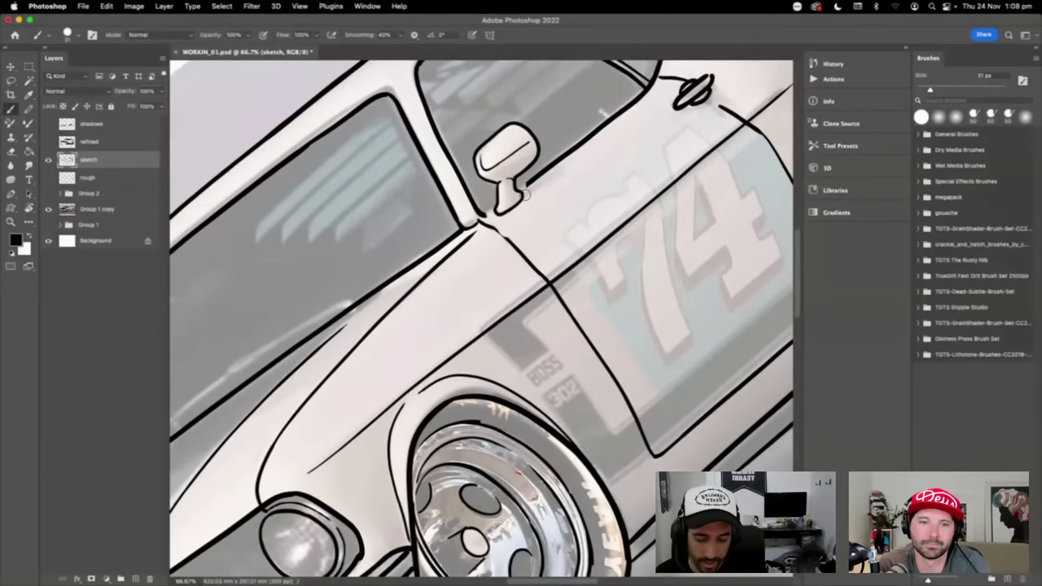
{"action": "scroll", "coordinate": [615, 306], "scroll_direction": "up", "scroll_amount": 2}
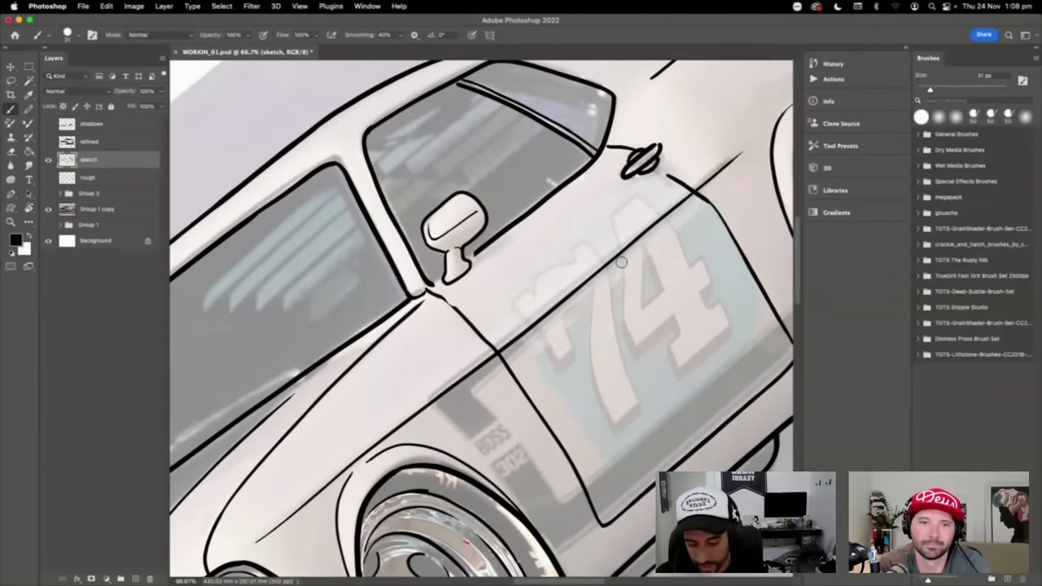
{"action": "scroll", "coordinate": [621, 262], "scroll_direction": "down", "scroll_amount": 6}
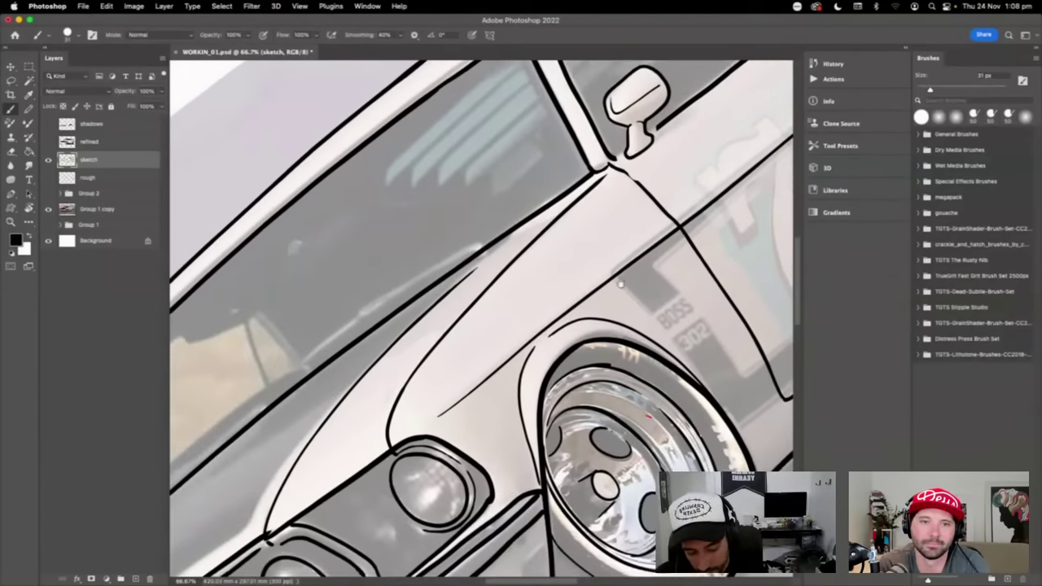
{"action": "scroll", "coordinate": [677, 263], "scroll_direction": "down", "scroll_amount": 5}
{"action": "scroll", "coordinate": [734, 212], "scroll_direction": "down", "scroll_amount": 2}
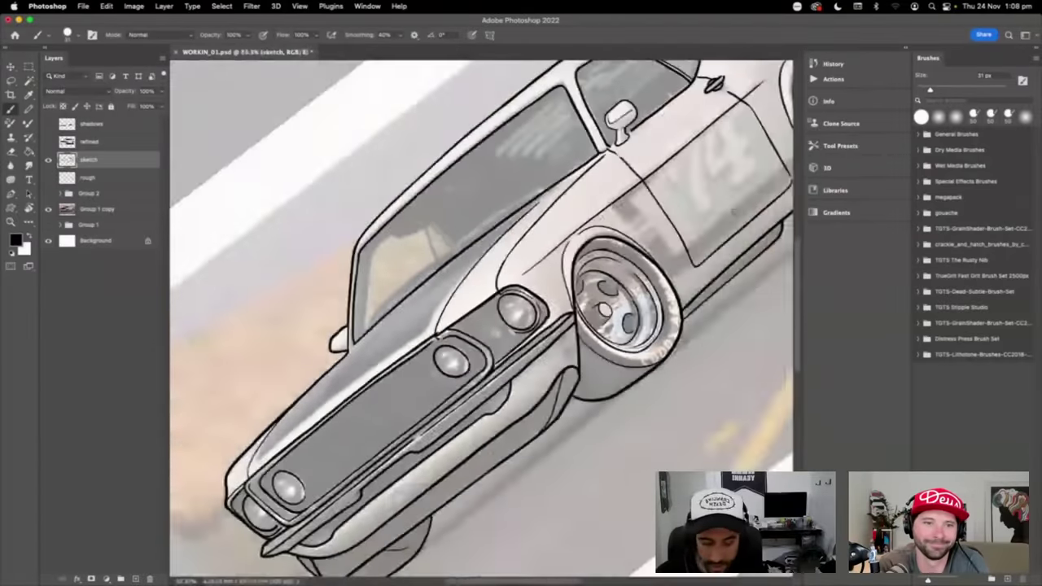
{"action": "key", "text": "Escape"}
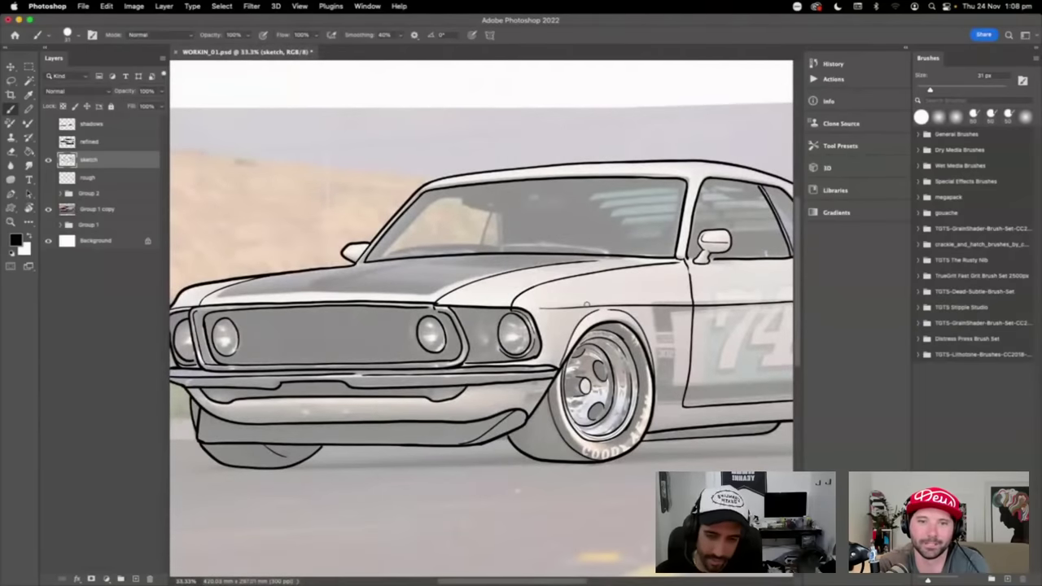
- Review 'refined' with 'shadows' over the whole car, then hide them and show only the Group 1 photo
{"action": "left_click", "coordinate": [48, 142]}
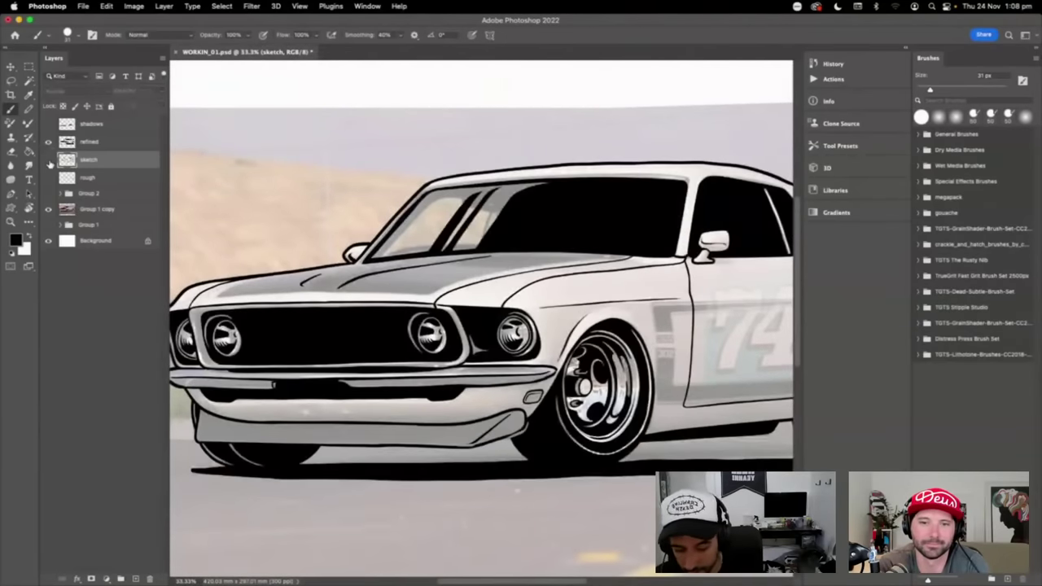
{"action": "left_click", "coordinate": [48, 209]}
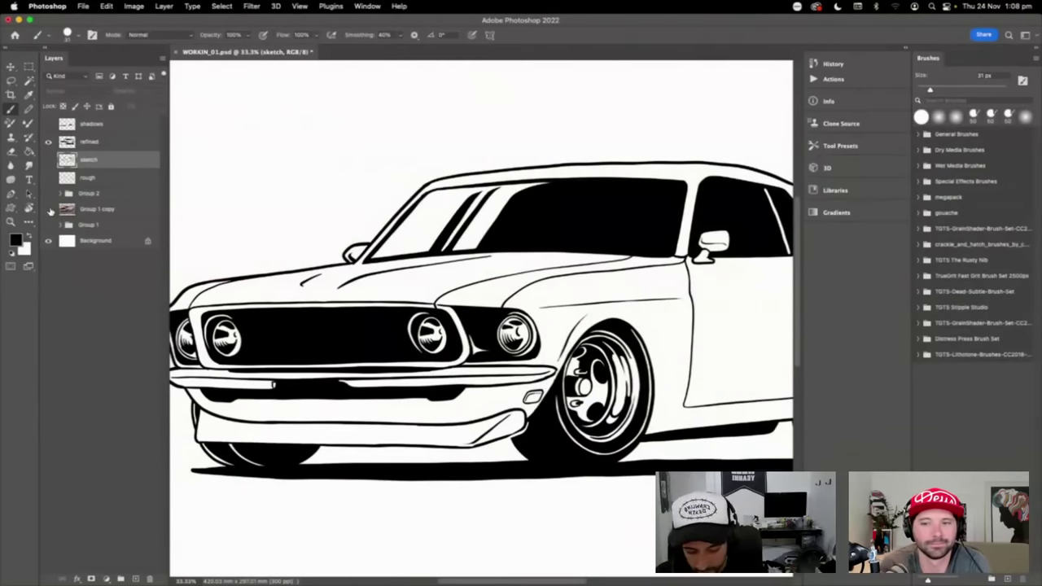
{"action": "key", "text": "super+minus"}
{"action": "left_click", "coordinate": [48, 124]}
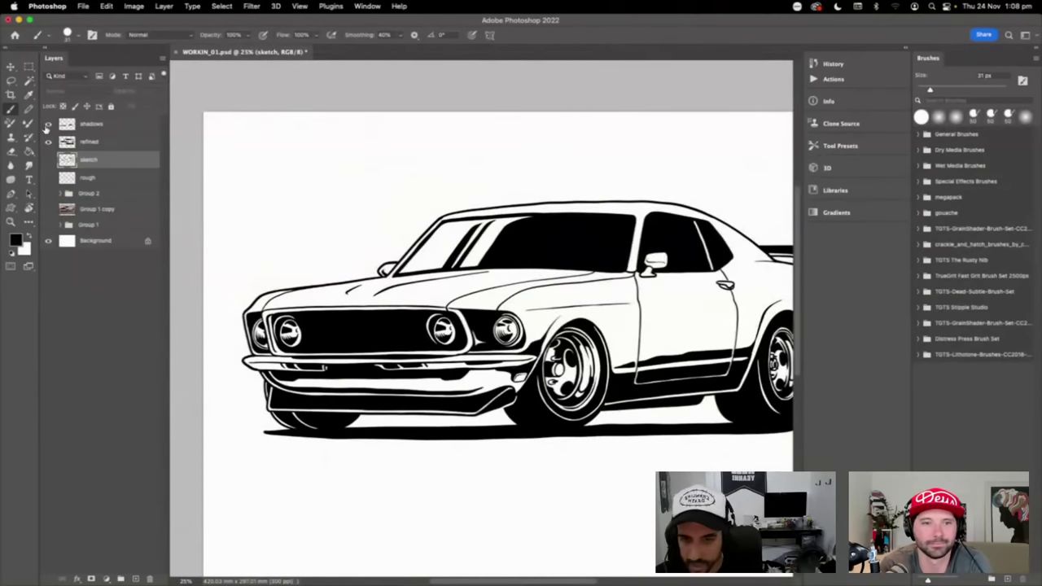
{"action": "scroll", "coordinate": [480, 326], "scroll_direction": "left", "scroll_amount": 3}
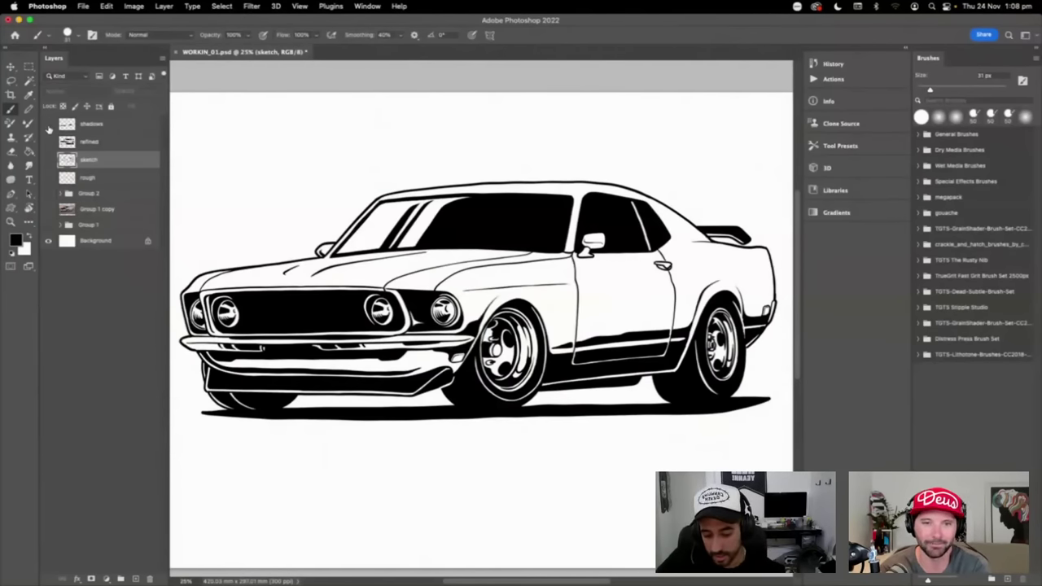
{"action": "left_click_drag", "start_coordinate": [48, 127], "coordinate": [55, 196]}
{"action": "left_click", "coordinate": [49, 225]}
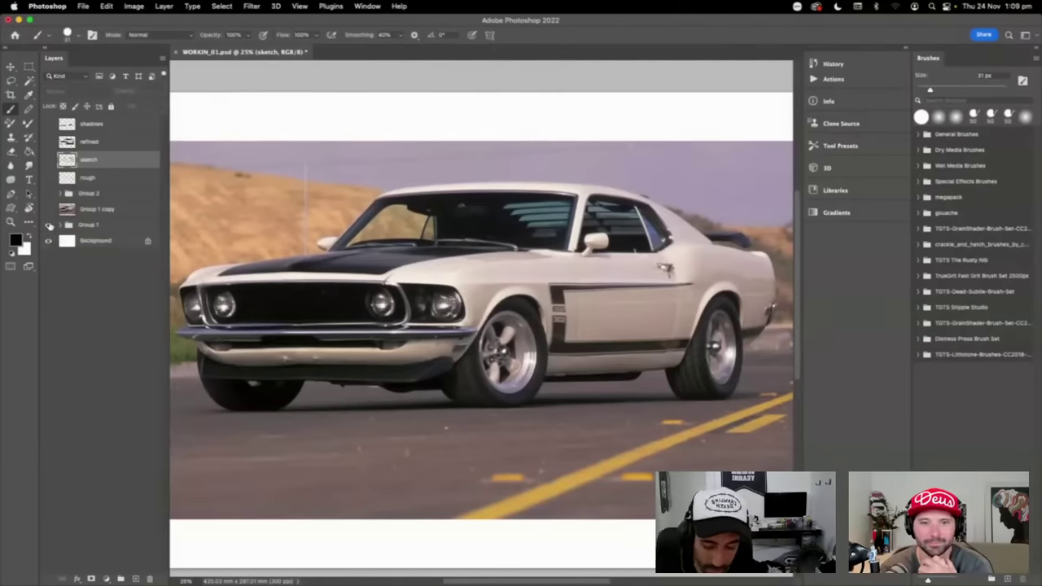
- Compare the 74 paint-over with the Group 1 photo, then show 'shadows' and 'refined' and hide the photo
{"action": "left_click", "coordinate": [49, 210]}
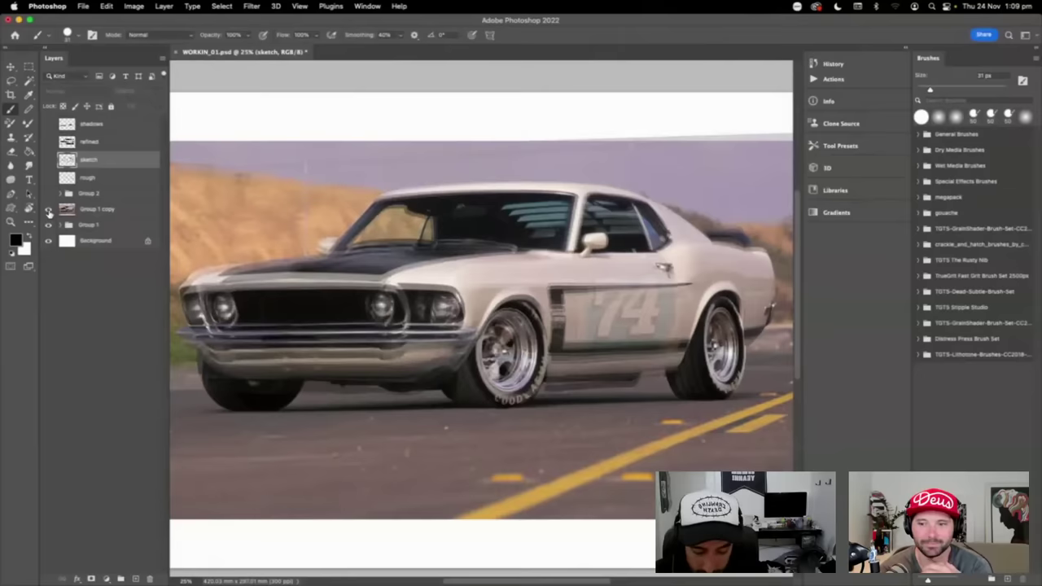
{"action": "left_click", "coordinate": [48, 226]}
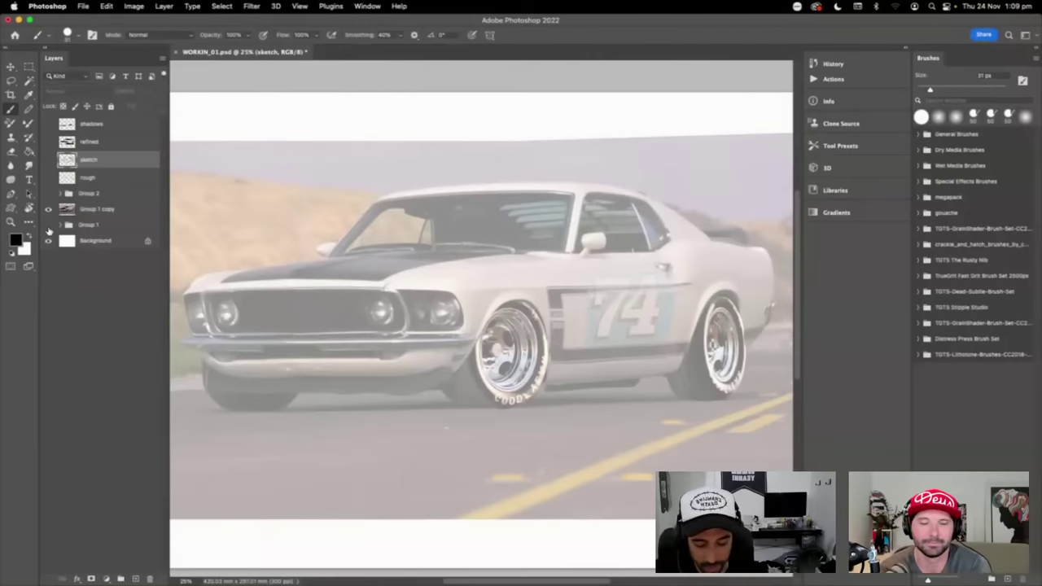
{"action": "left_click", "coordinate": [48, 210]}
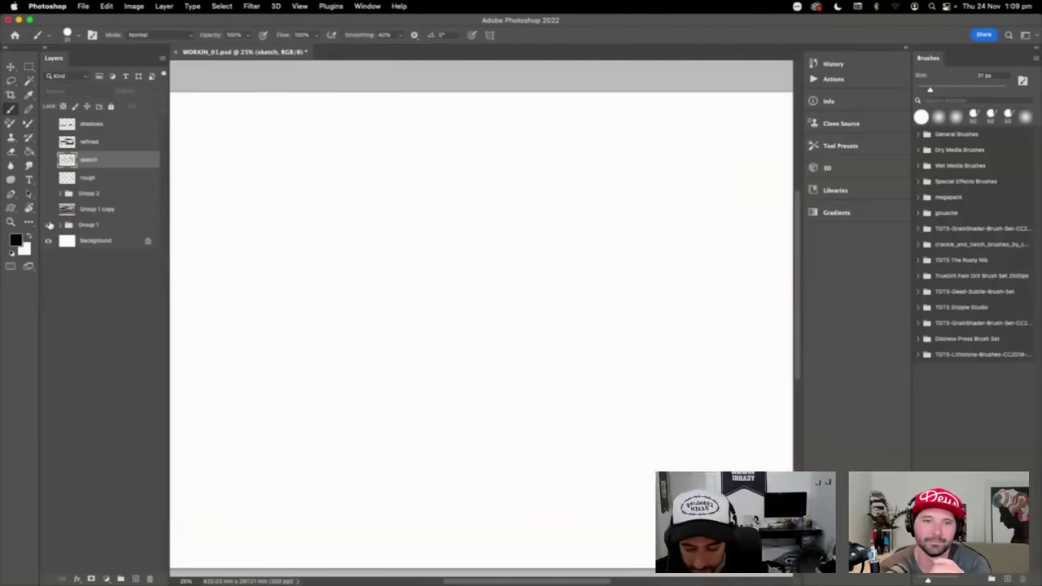
{"action": "left_click", "coordinate": [48, 225]}
{"action": "left_click", "coordinate": [48, 124]}
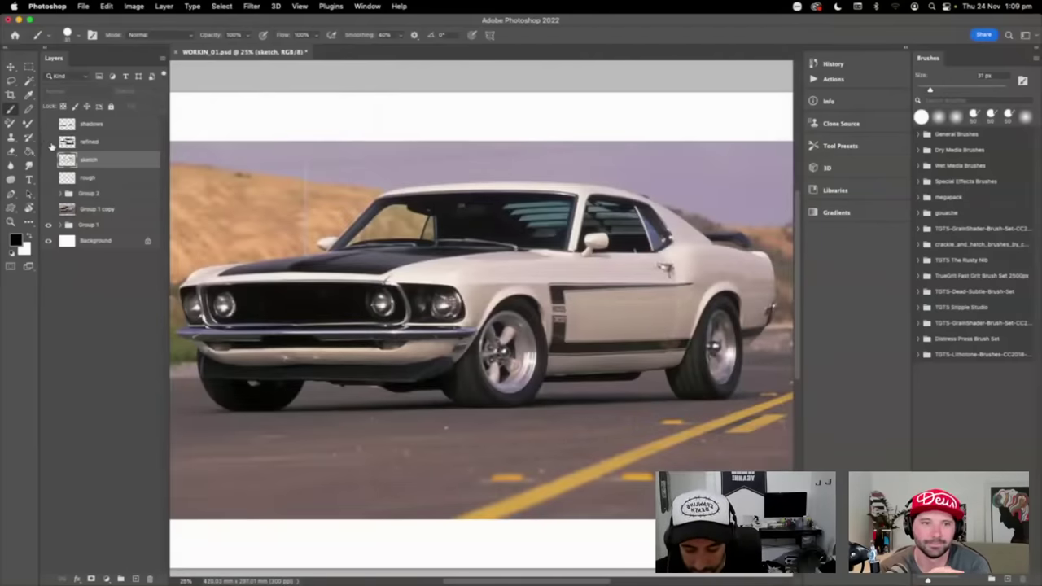
{"action": "left_click", "coordinate": [48, 141]}
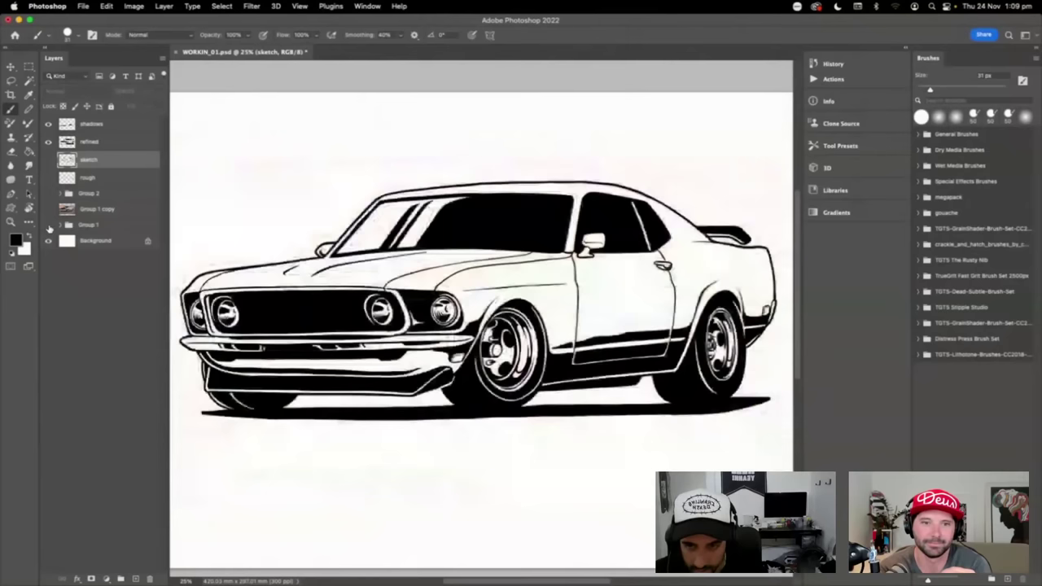
{"action": "left_click", "coordinate": [48, 225]}
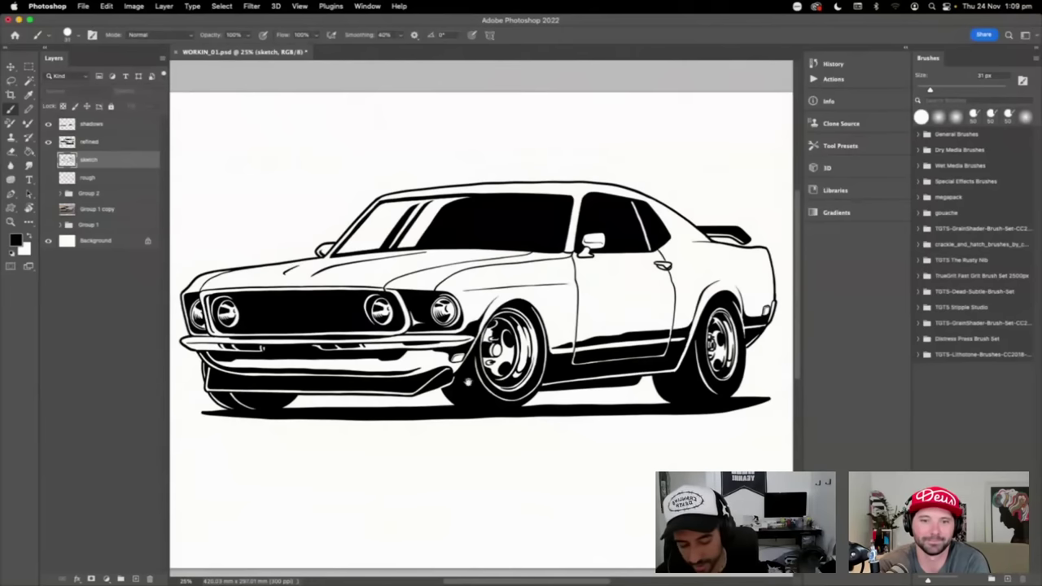
{"action": "scroll", "coordinate": [554, 390], "scroll_direction": "up", "scroll_amount": 3}
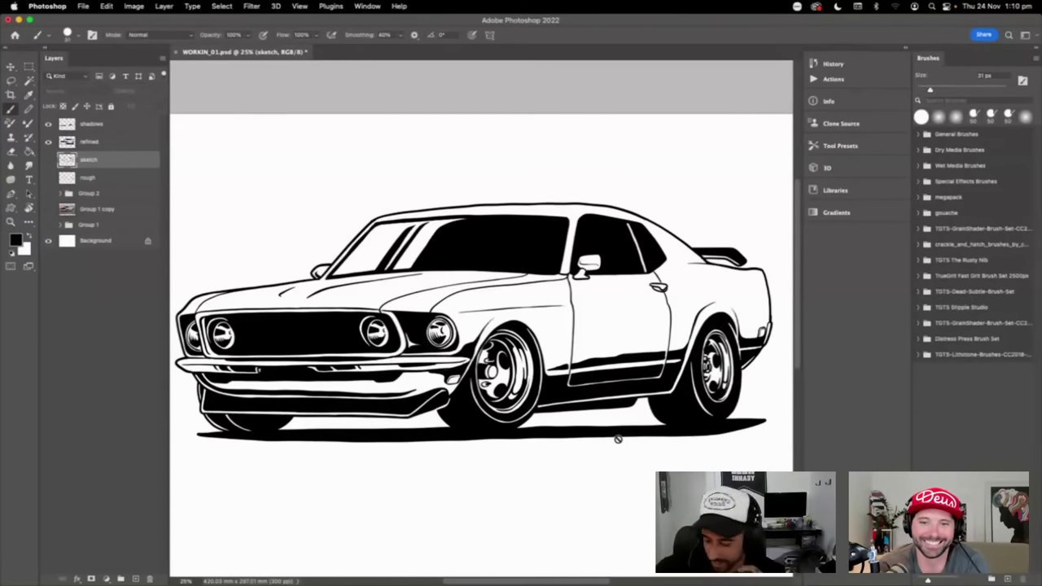
{"action": "scroll", "coordinate": [643, 420], "scroll_direction": "left", "scroll_amount": 2}
{"action": "scroll", "coordinate": [644, 420], "scroll_direction": "down", "scroll_amount": 1}
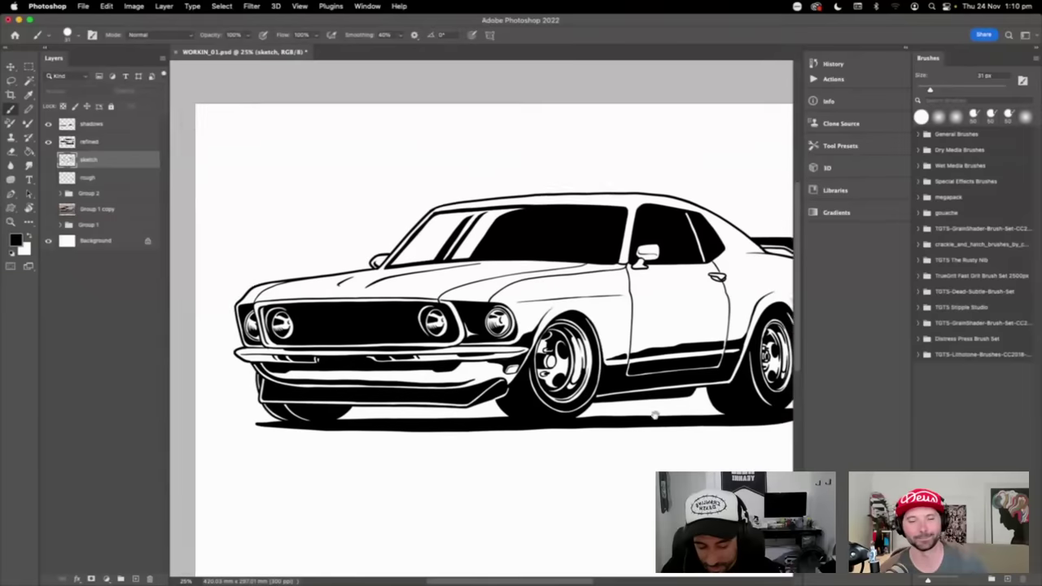
{"action": "scroll", "coordinate": [655, 416], "scroll_direction": "right", "scroll_amount": 2}
{"action": "scroll", "coordinate": [656, 416], "scroll_direction": "down", "scroll_amount": 1}
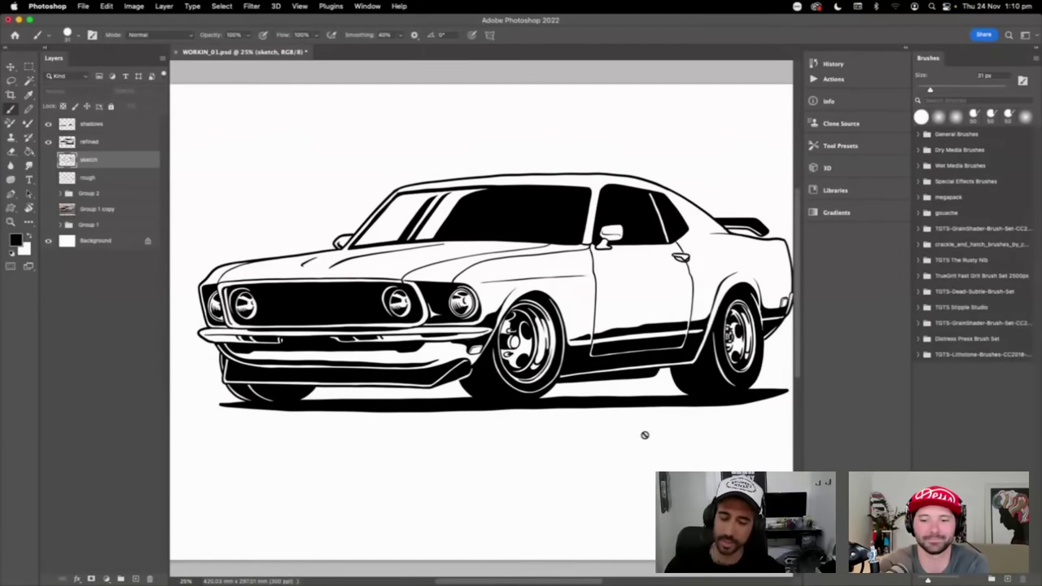
- Merge the 'refined' and 'shadows' layers via the Layers panel menu and check the merged result
{"action": "left_click", "coordinate": [10, 81]}
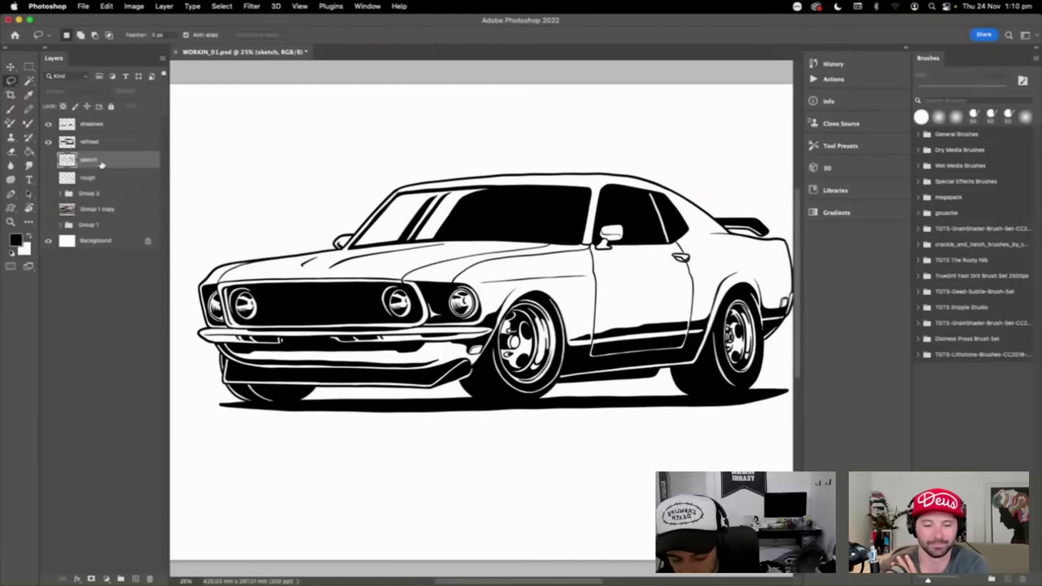
{"action": "left_click", "coordinate": [106, 143]}
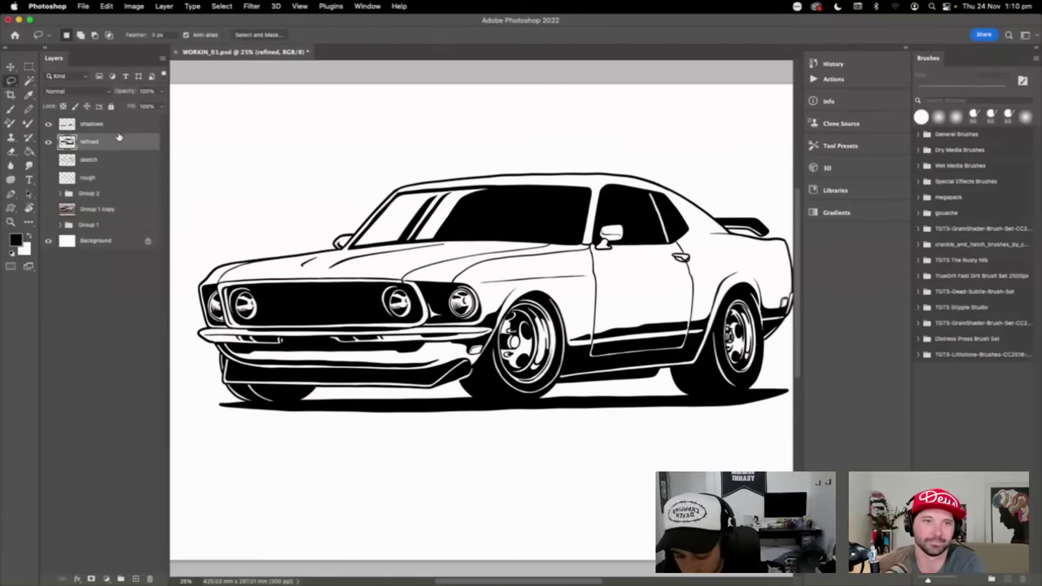
{"action": "left_click", "coordinate": [121, 128], "text": "shift"}
{"action": "left_click", "coordinate": [163, 59]}
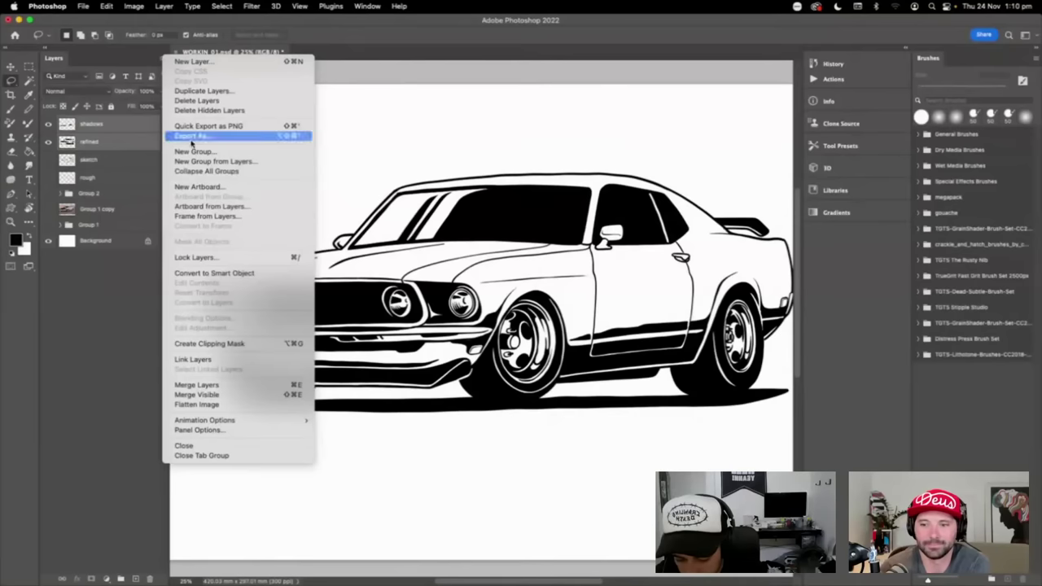
{"action": "left_click", "coordinate": [234, 386]}
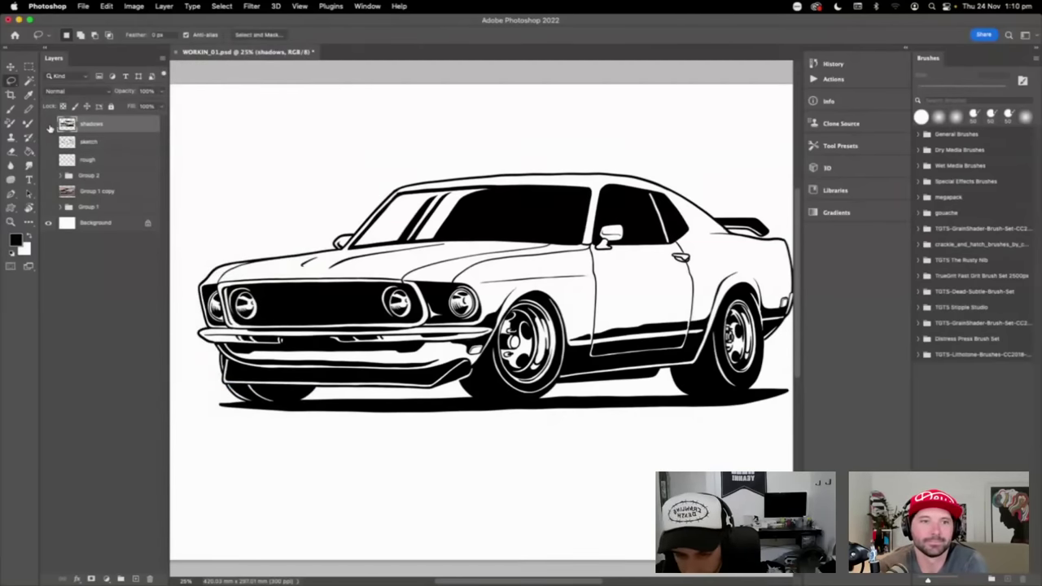
{"action": "left_click", "coordinate": [49, 125]}
{"action": "left_click", "coordinate": [48, 125]}
{"action": "left_click", "coordinate": [49, 125]}
{"action": "left_click", "coordinate": [48, 125]}
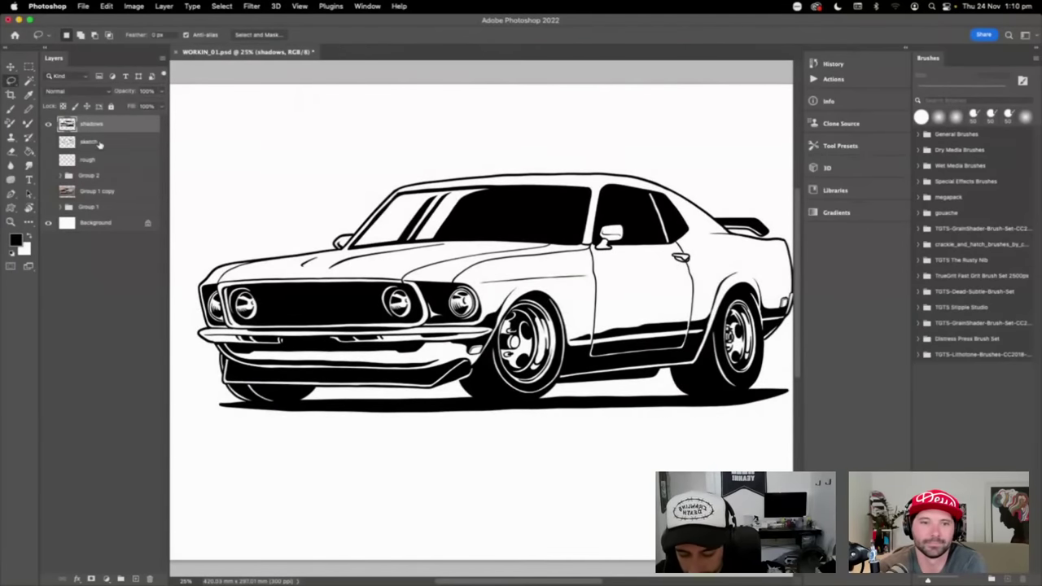
- Group the 'sketch' and 'rough' layers into Group 3
{"action": "left_click", "coordinate": [117, 163], "text": "shift"}
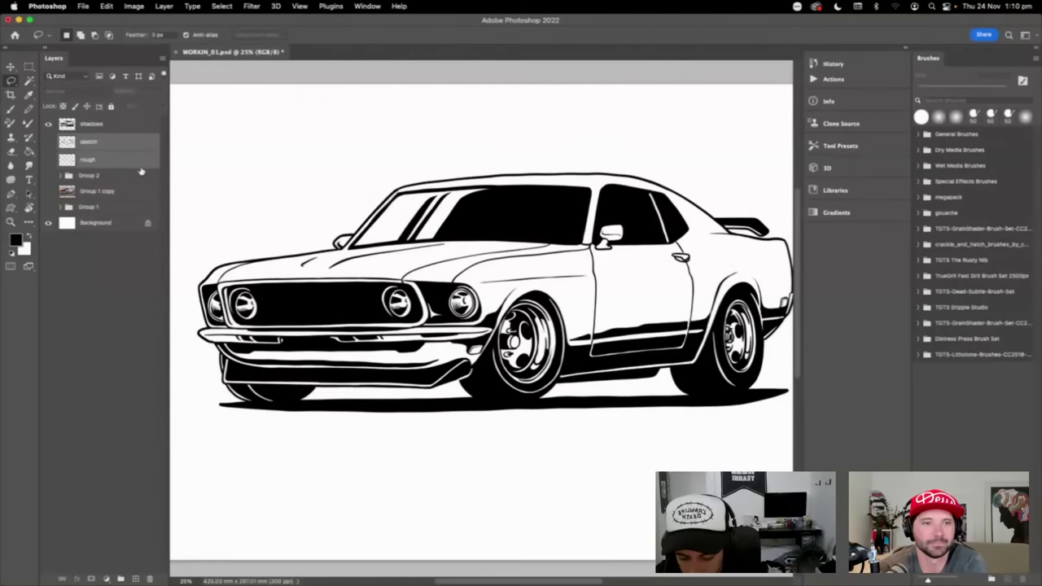
{"action": "left_click", "coordinate": [120, 579]}
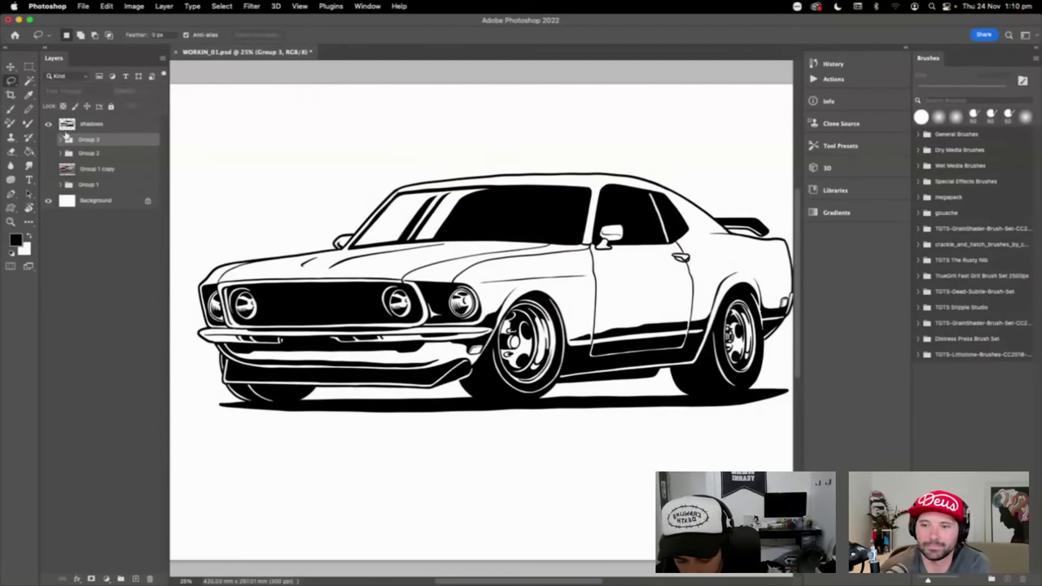
{"action": "left_click", "coordinate": [116, 127]}
{"action": "left_click", "coordinate": [119, 143]}
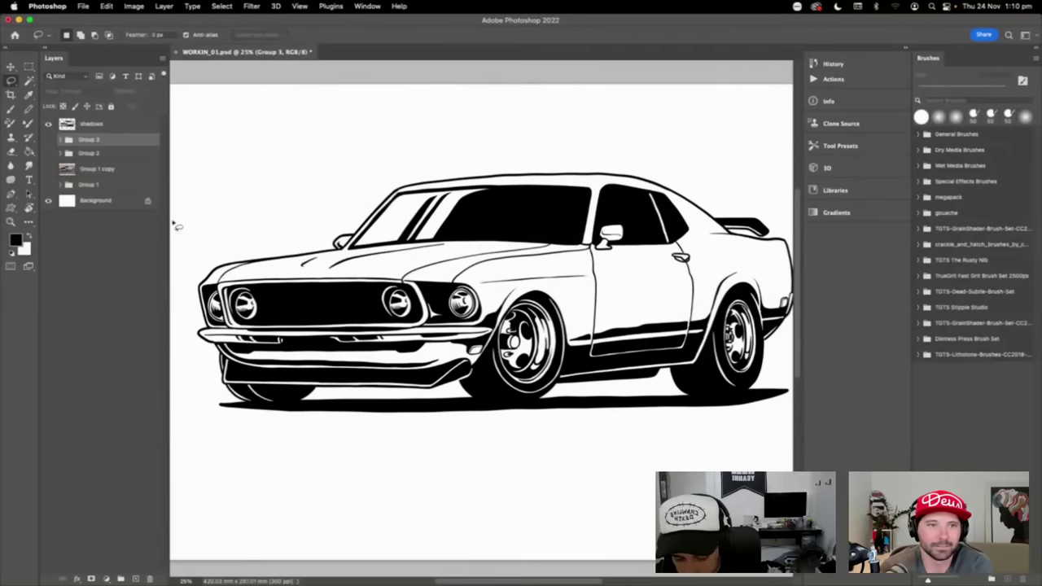
- Add an empty Layer 7 directly above Group 3, beneath the merged shadows layer
{"action": "left_click", "coordinate": [135, 579]}
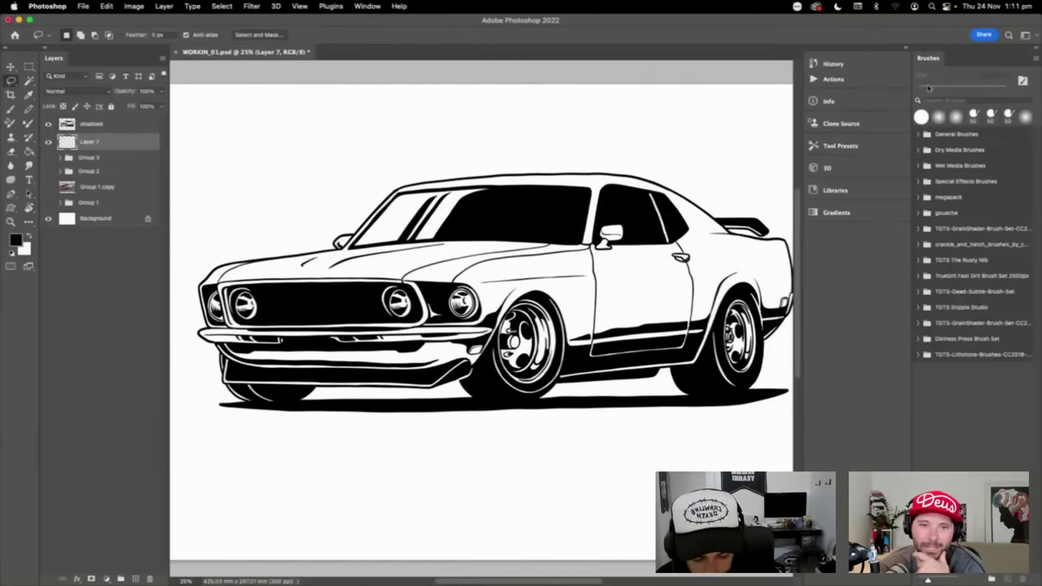
- Collapse the Brushes panel on the right dock to widen the canvas area
{"action": "left_click", "coordinate": [1036, 52]}
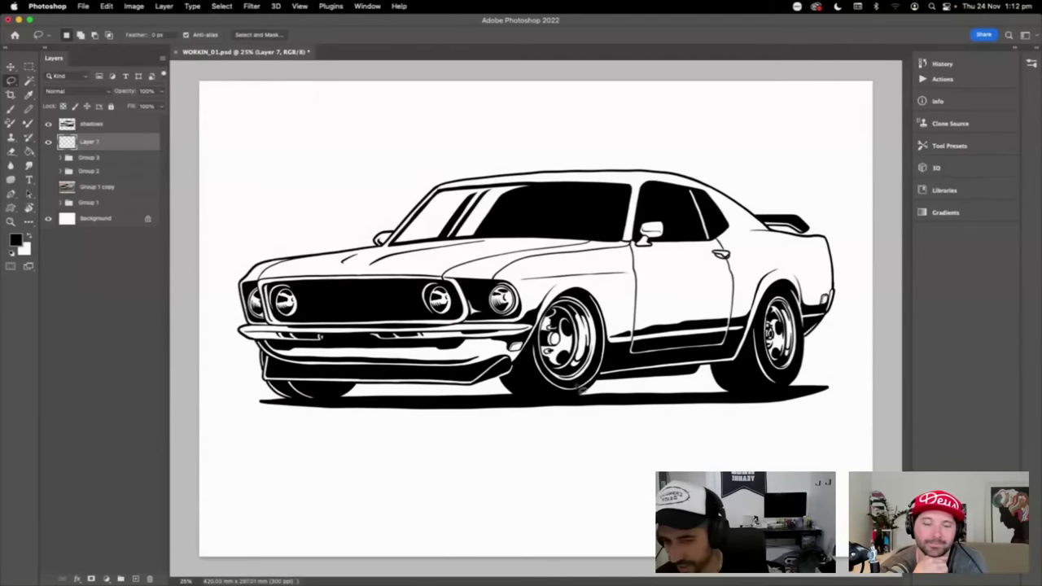
- Rotate the view about 20°, zoom to 33.3% on the car, and start choosing a new foreground colour
{"action": "key", "text": "r"}
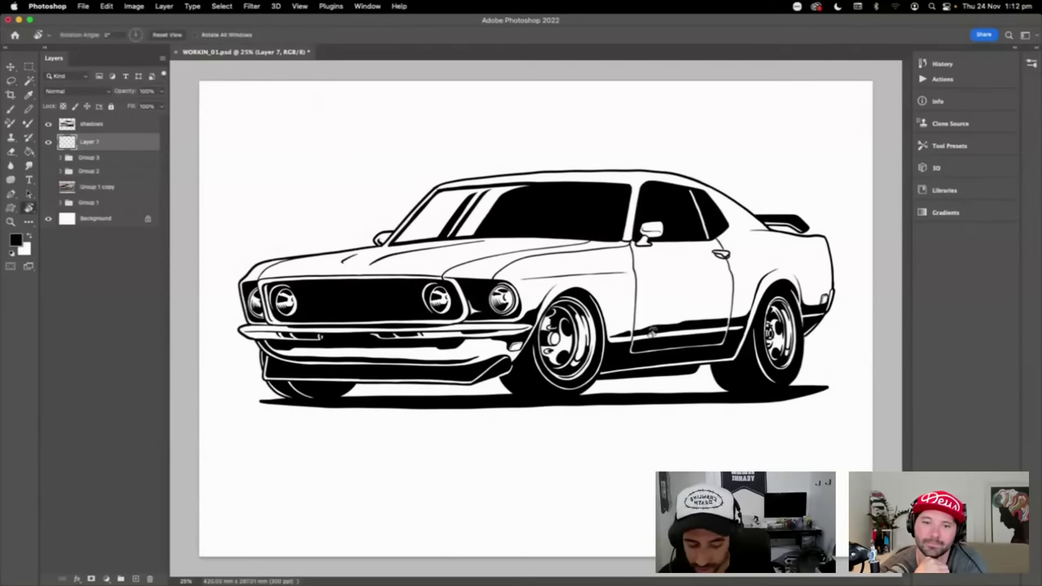
{"action": "mouse_move", "coordinate": [656, 335]}
{"action": "left_mouse_down"}
{"action": "mouse_move", "coordinate": [649, 287]}
{"action": "mouse_move", "coordinate": [652, 326]}
{"action": "left_mouse_up"}
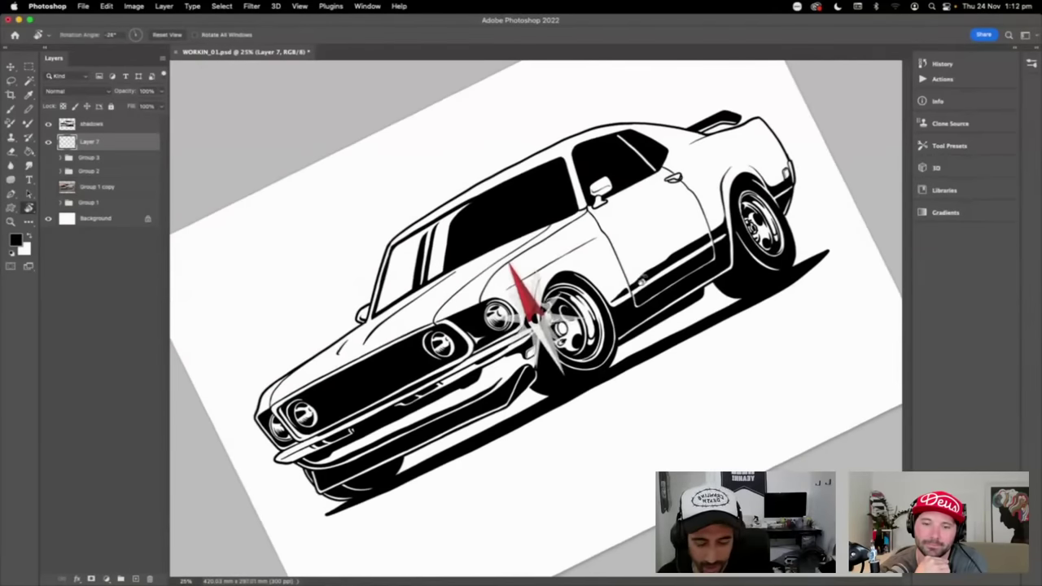
{"action": "key", "text": "l"}
{"action": "scroll", "coordinate": [675, 342], "scroll_direction": "left", "scroll_amount": 2}
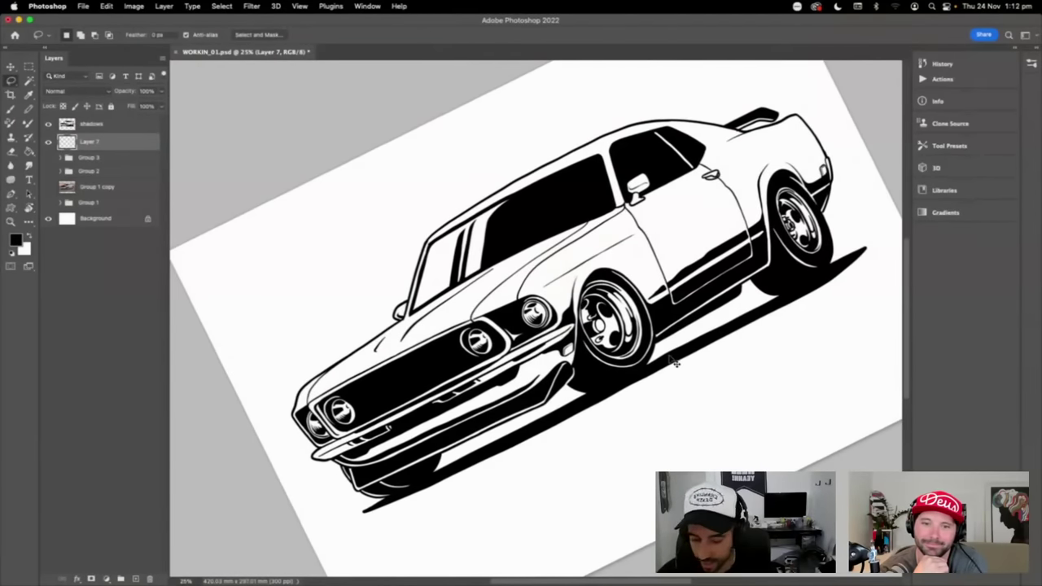
{"action": "key", "text": "super+plus"}
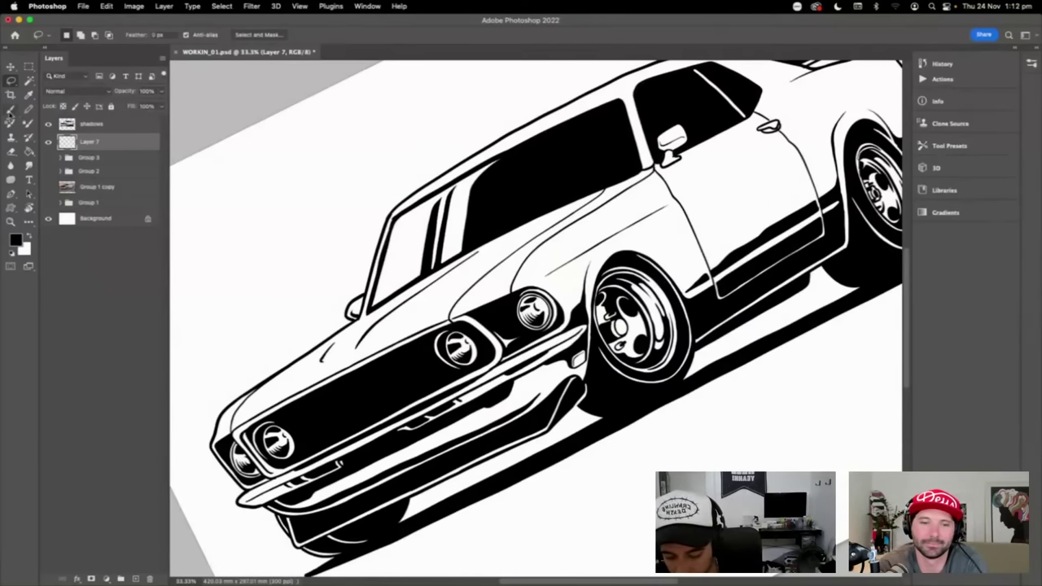
{"action": "key", "text": "i"}
{"action": "left_click", "coordinate": [16, 240]}
- Set red as the foreground colour and brush red lines along the hood's front edges
{"action": "key", "text": "Return"}
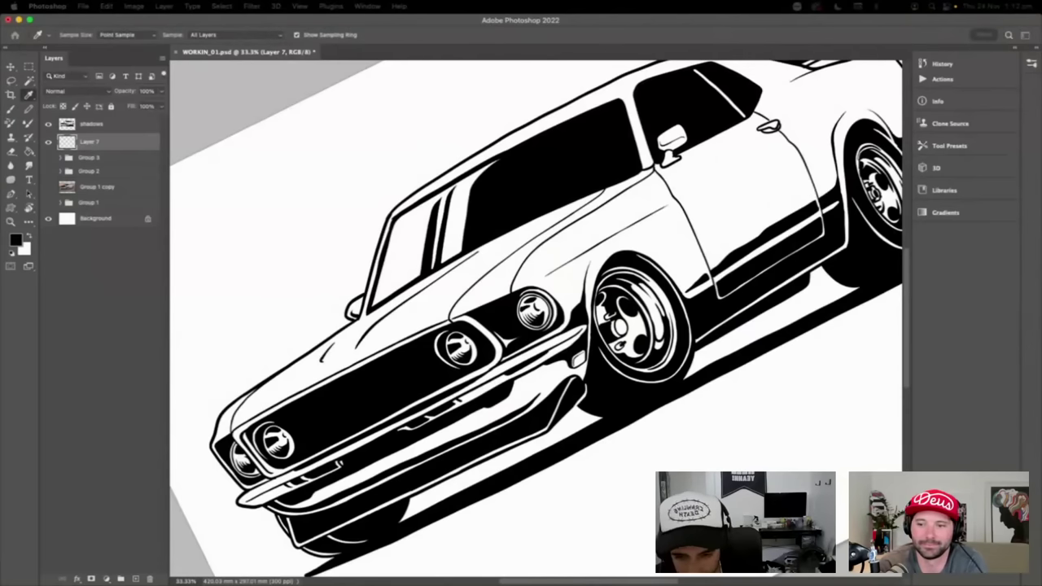
{"action": "key", "text": "b"}
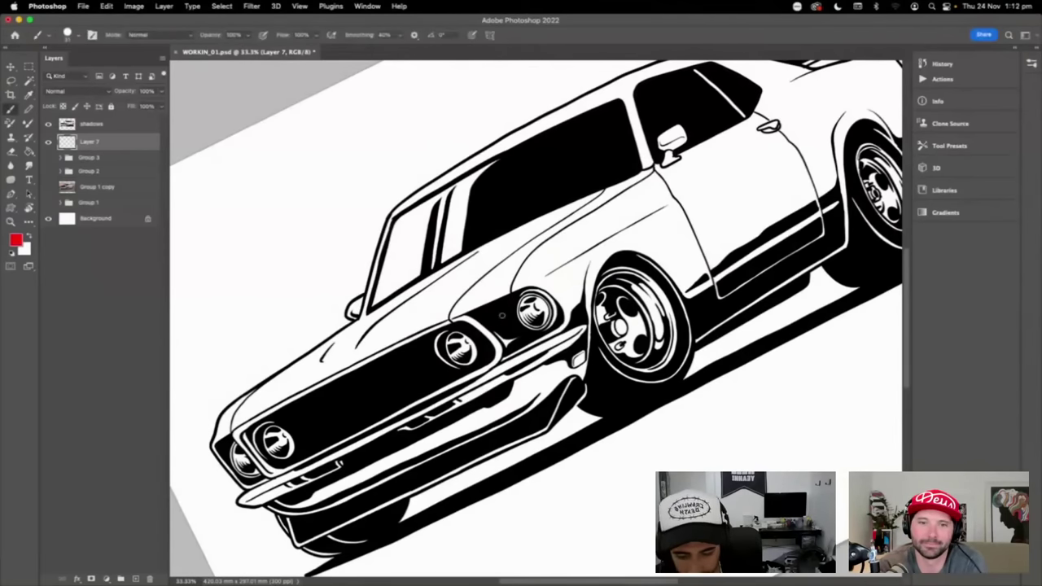
{"action": "mouse_move", "coordinate": [219, 452]}
{"action": "left_mouse_down"}
{"action": "mouse_move", "coordinate": [215, 431]}
{"action": "mouse_move", "coordinate": [232, 409]}
{"action": "mouse_move", "coordinate": [254, 393]}
{"action": "mouse_move", "coordinate": [218, 431]}
{"action": "mouse_move", "coordinate": [244, 408]}
{"action": "mouse_move", "coordinate": [240, 416]}
{"action": "mouse_move", "coordinate": [265, 407]}
{"action": "mouse_move", "coordinate": [245, 391]}
{"action": "mouse_move", "coordinate": [293, 384]}
{"action": "mouse_move", "coordinate": [281, 395]}
{"action": "mouse_move", "coordinate": [321, 355]}
{"action": "mouse_move", "coordinate": [361, 352]}
{"action": "mouse_move", "coordinate": [314, 365]}
{"action": "mouse_move", "coordinate": [357, 333]}
{"action": "left_mouse_up"}
{"action": "key", "text": "ctrl+z"}
{"action": "scroll", "coordinate": [356, 332], "scroll_direction": "left", "scroll_amount": 5}
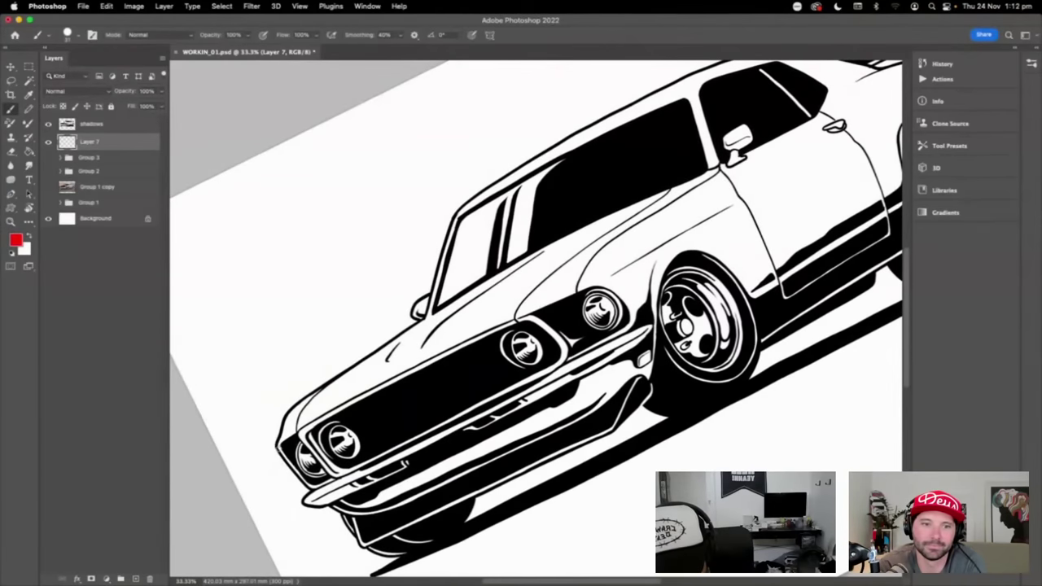
{"action": "mouse_move", "coordinate": [279, 448]}
{"action": "left_mouse_down"}
{"action": "mouse_move", "coordinate": [286, 417]}
{"action": "mouse_move", "coordinate": [312, 393]}
{"action": "mouse_move", "coordinate": [435, 312]}
{"action": "left_mouse_up"}
{"action": "mouse_move", "coordinate": [365, 359]}
{"action": "left_mouse_down"}
{"action": "mouse_move", "coordinate": [570, 240]}
{"action": "mouse_move", "coordinate": [720, 168]}
{"action": "mouse_move", "coordinate": [628, 231]}
{"action": "mouse_move", "coordinate": [574, 293]}
{"action": "mouse_move", "coordinate": [277, 450]}
{"action": "left_mouse_up"}
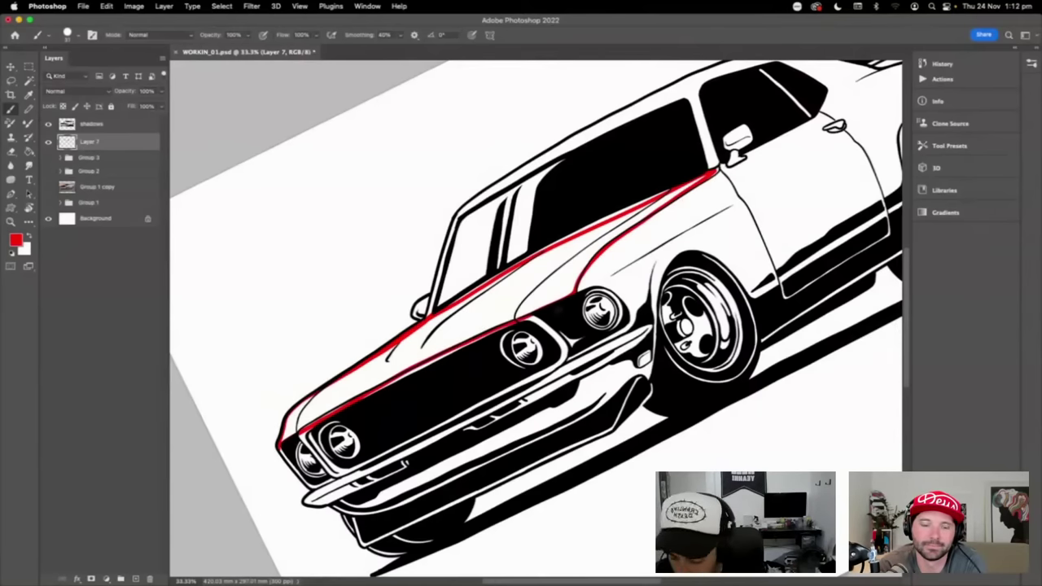
- Paint Bucket fill the hood red, inspect it around the headlights, then undo the fill and lines
{"action": "key", "text": "g"}
{"action": "left_click", "coordinate": [550, 293]}
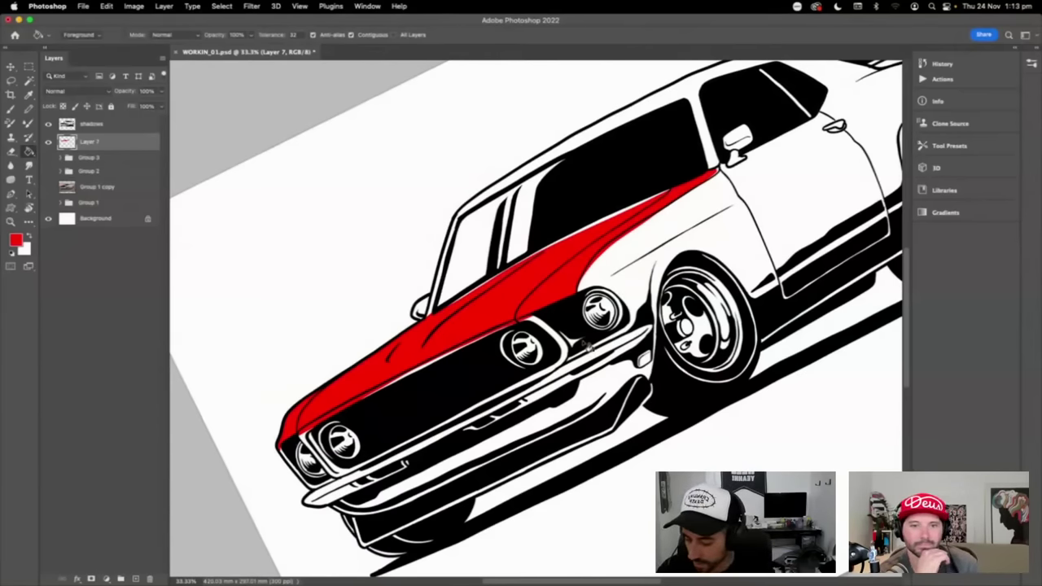
{"action": "key", "text": "super+equal"}
{"action": "key", "text": "super+equal"}
{"action": "key", "text": "super+equal"}
{"action": "key", "text": "super+equal"}
{"action": "key", "text": "super+equal"}
{"action": "key", "text": "super+equal"}
{"action": "key", "text": "super+equal"}
{"action": "key", "text": "super+equal"}
{"action": "key", "text": "super+equal"}
{"action": "key", "text": "super+equal"}
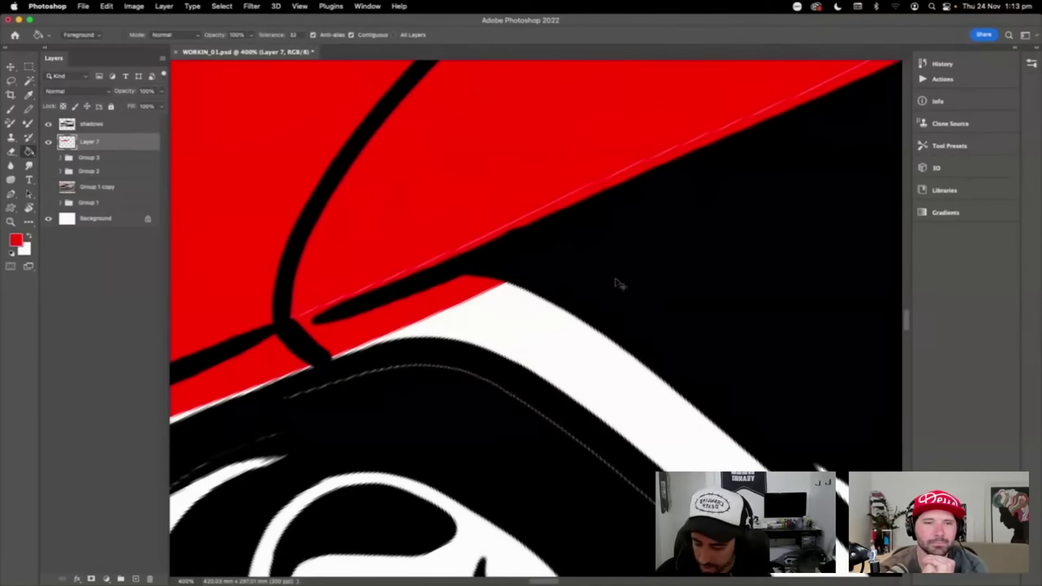
{"action": "scroll", "coordinate": [618, 283], "scroll_direction": "down", "scroll_amount": 10}
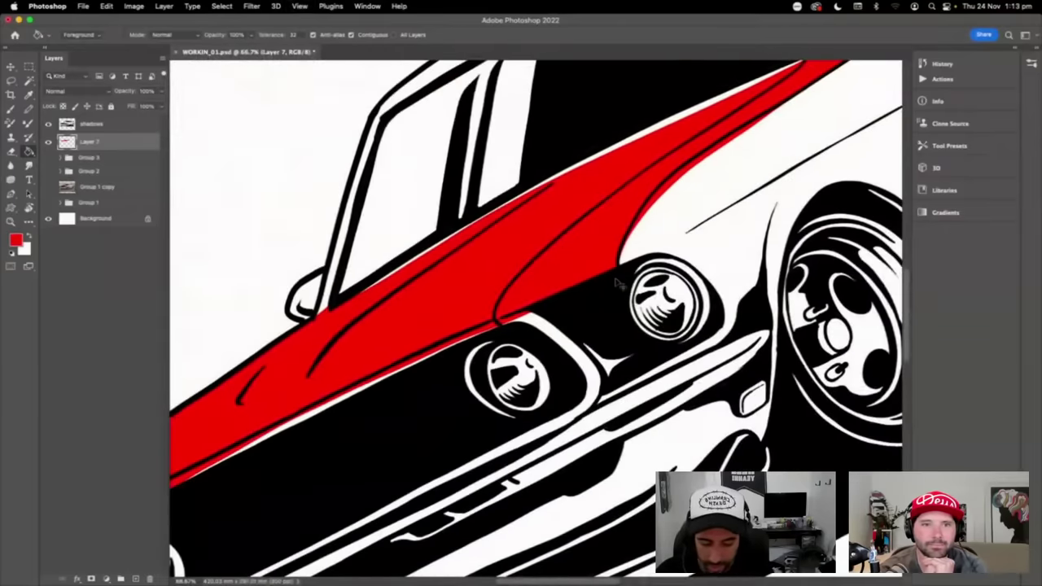
{"action": "scroll", "coordinate": [618, 283], "scroll_direction": "down", "scroll_amount": 2}
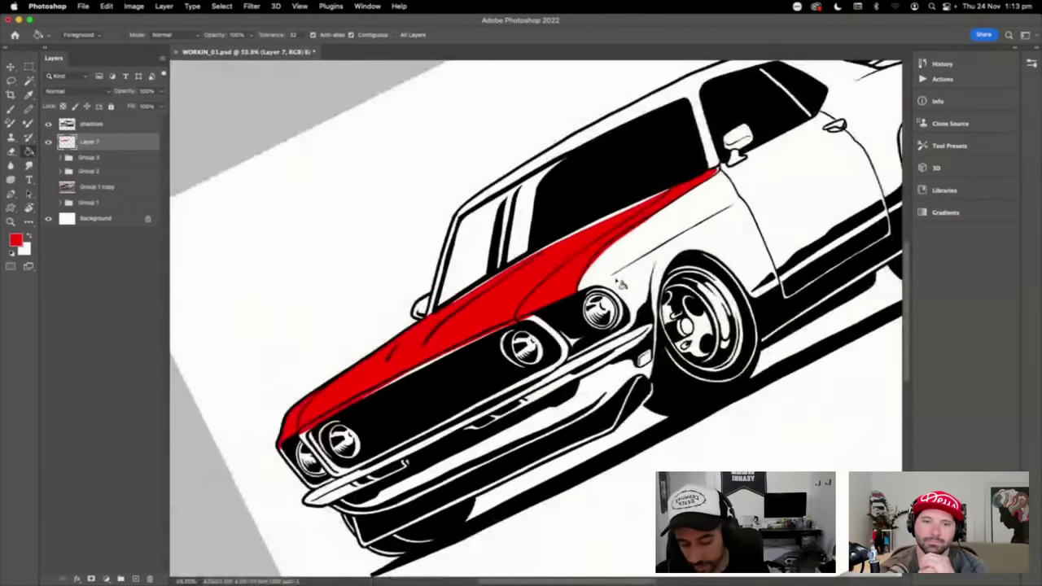
{"action": "key", "text": "super+z"}
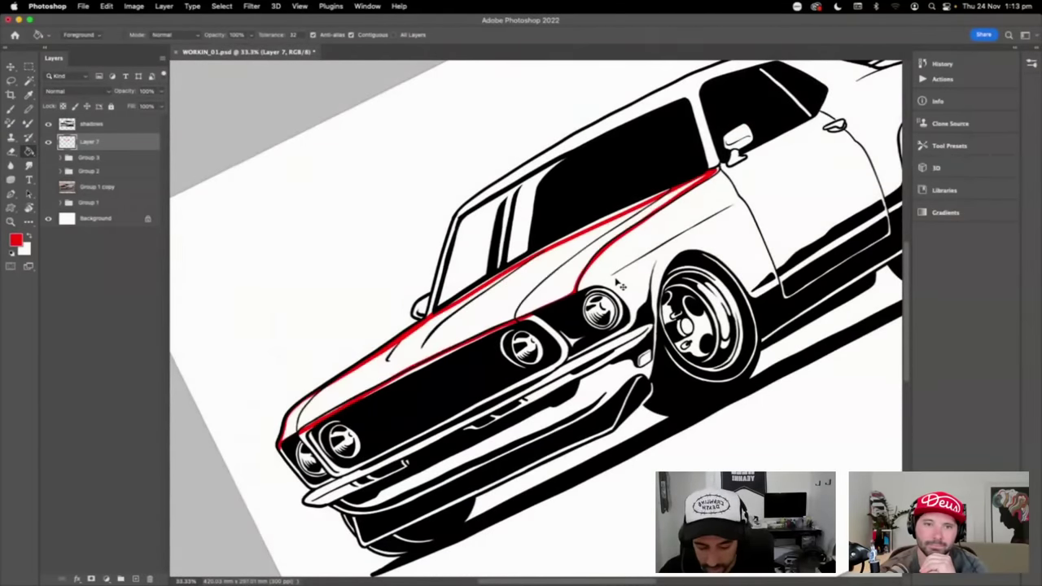
{"action": "key", "text": "super+z"}
- Lasso the Mustang's body from the nose over the roof to the rear door line
{"action": "key", "text": "l"}
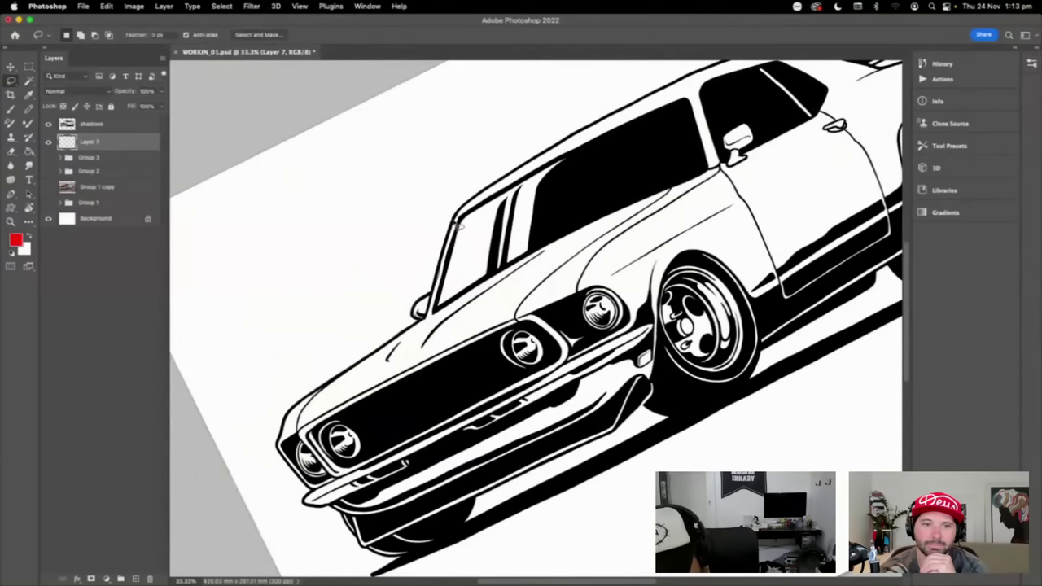
{"action": "mouse_move", "coordinate": [515, 167]}
{"action": "left_mouse_down"}
{"action": "mouse_move", "coordinate": [723, 68]}
{"action": "mouse_move", "coordinate": [798, 325]}
{"action": "mouse_move", "coordinate": [766, 354]}
{"action": "mouse_move", "coordinate": [754, 300]}
{"action": "mouse_move", "coordinate": [734, 275]}
{"action": "mouse_move", "coordinate": [708, 257]}
{"action": "mouse_move", "coordinate": [678, 260]}
{"action": "mouse_move", "coordinate": [652, 390]}
{"action": "left_mouse_up"}
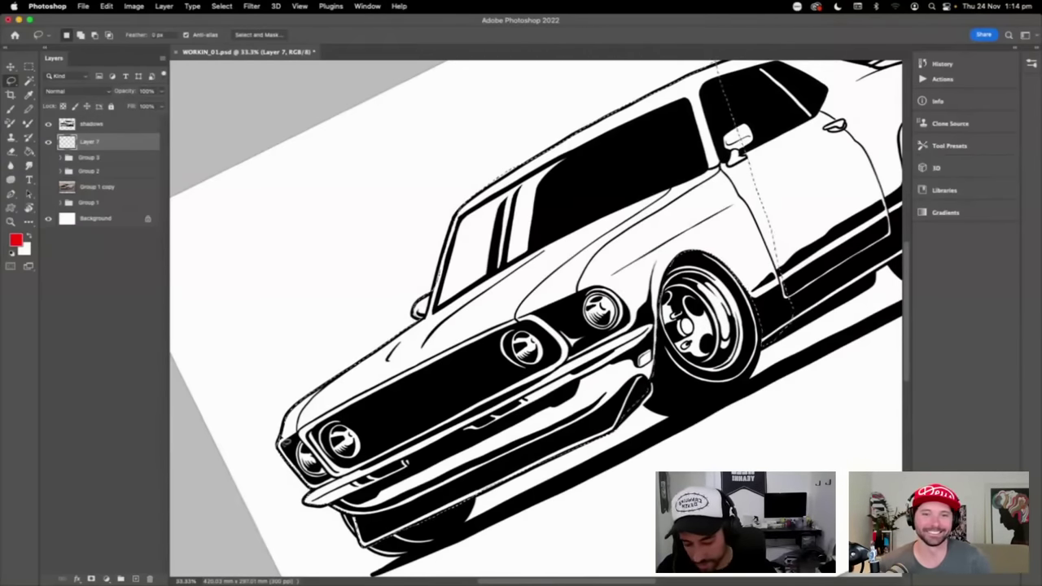
{"action": "key", "text": "g"}
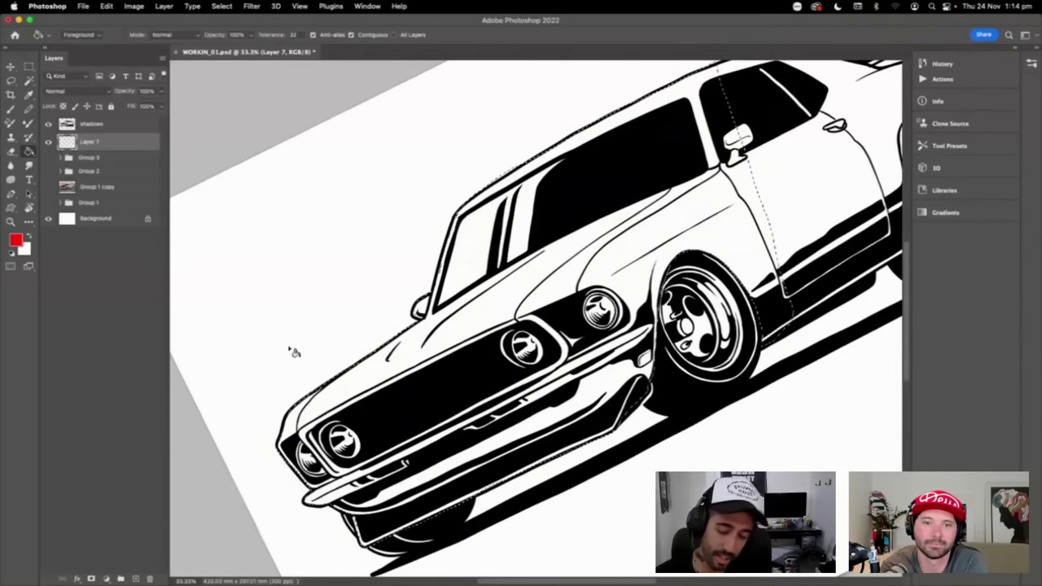
- Add a red Solid Color fill layer, Color Fill 2, masked to the body selection
{"action": "left_click", "coordinate": [106, 579]}
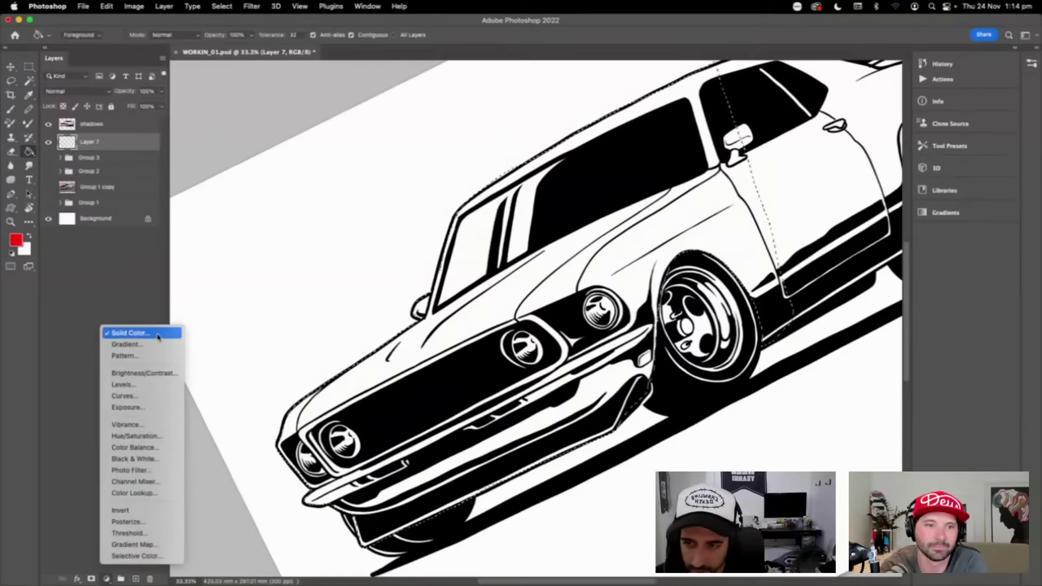
{"action": "left_click", "coordinate": [130, 333]}
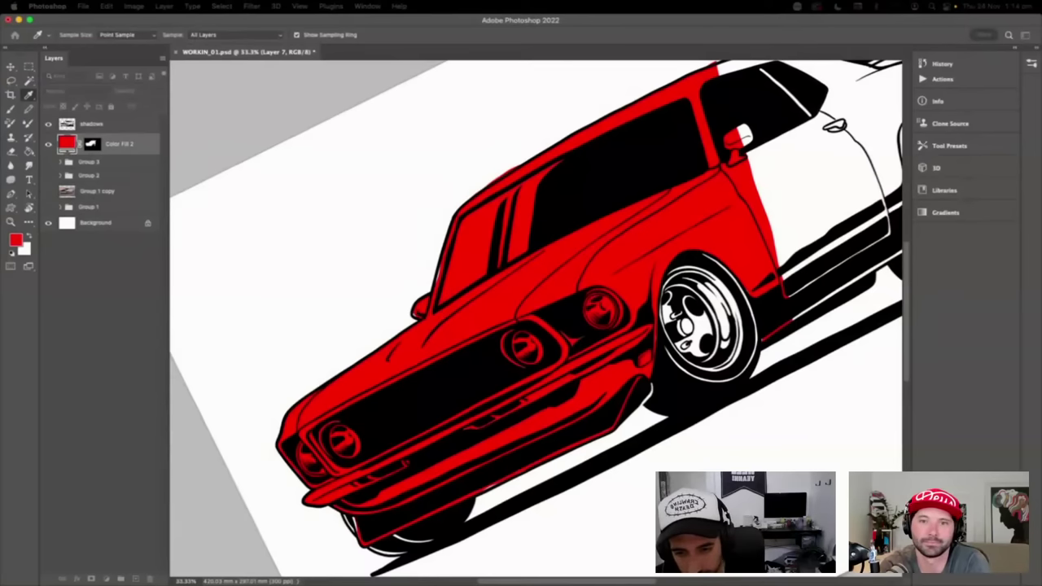
{"action": "key", "text": "g"}
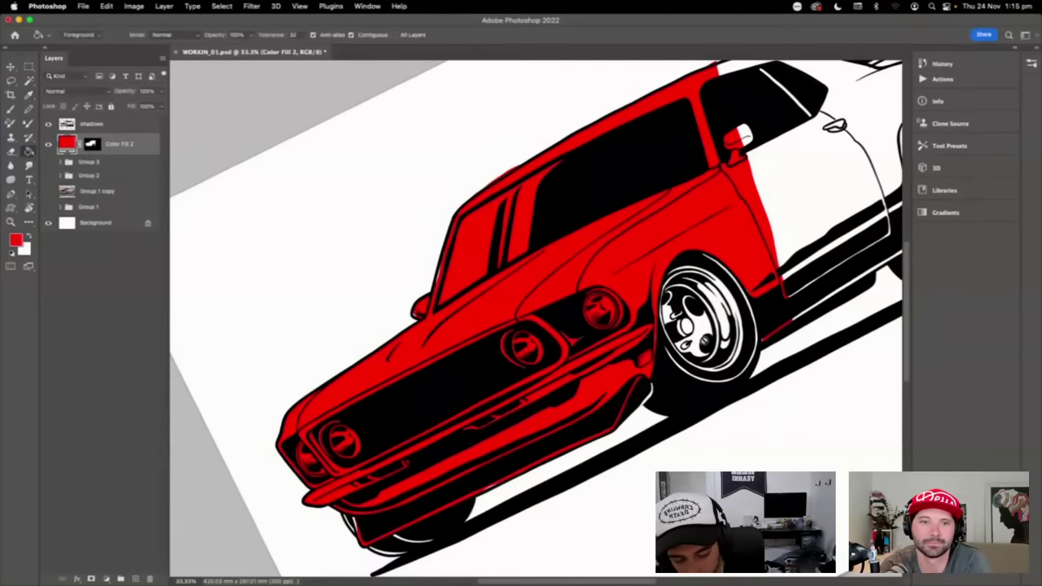
- Recolour Color Fill 2 to green, then pick a light blue in the Color Picker
{"action": "double_click", "coordinate": [69, 144]}
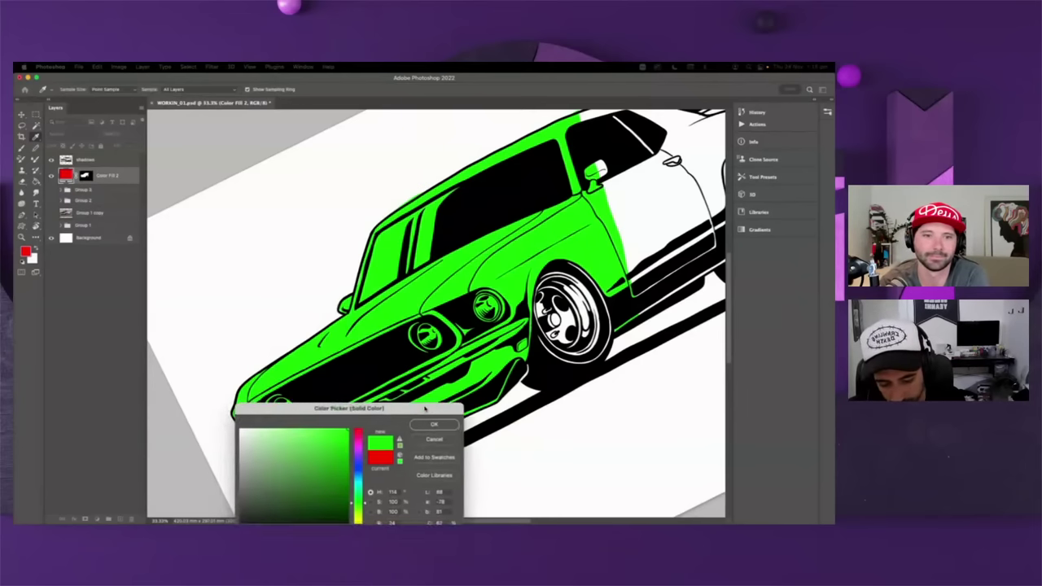
{"action": "left_click", "coordinate": [454, 248]}
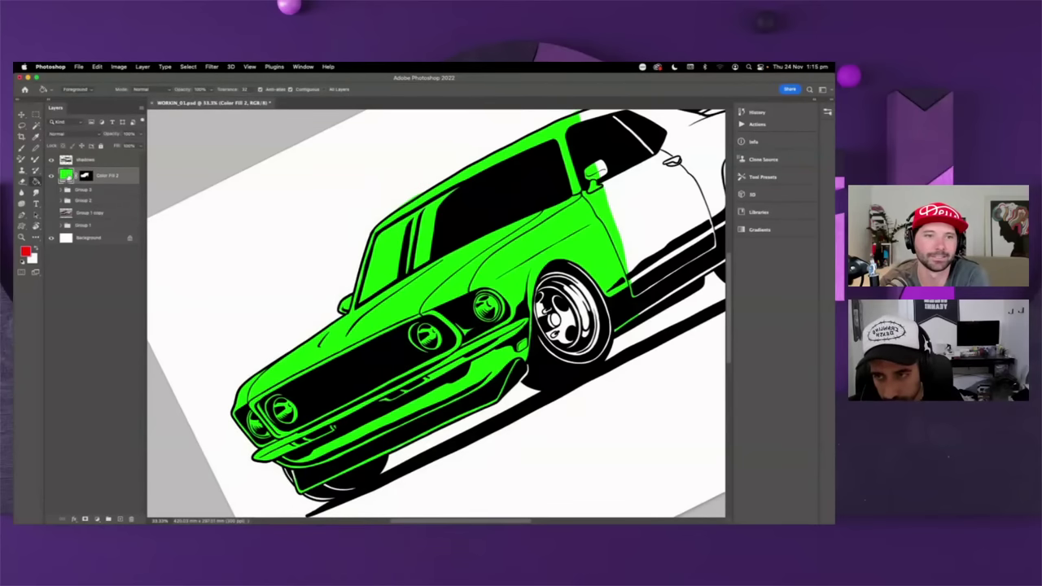
{"action": "double_click", "coordinate": [65, 177]}
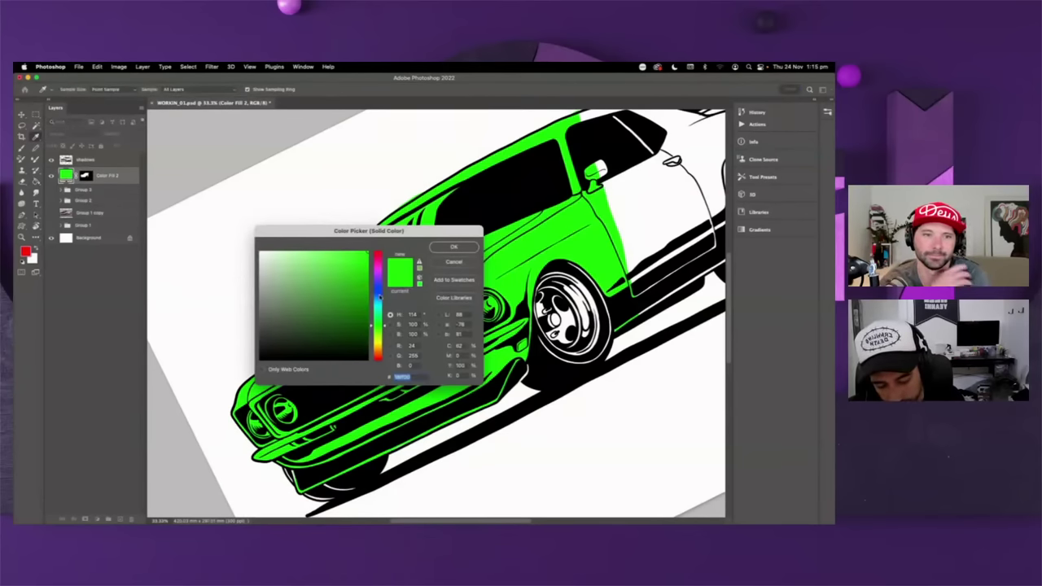
{"action": "left_click", "coordinate": [378, 297]}
{"action": "left_click", "coordinate": [360, 272]}
{"action": "left_click", "coordinate": [341, 267]}
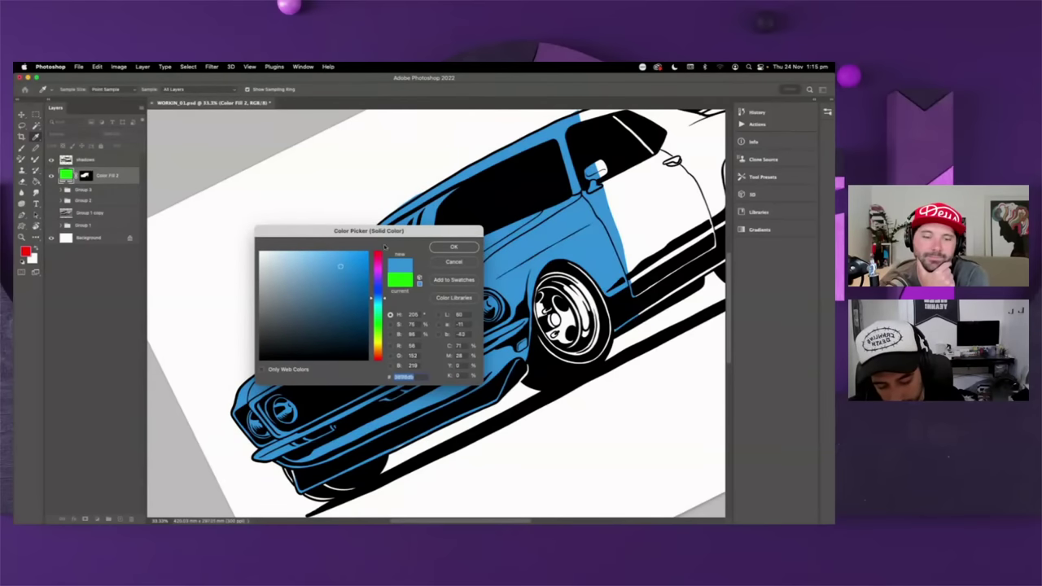
{"action": "left_click", "coordinate": [332, 254]}
{"action": "left_click", "coordinate": [453, 247]}
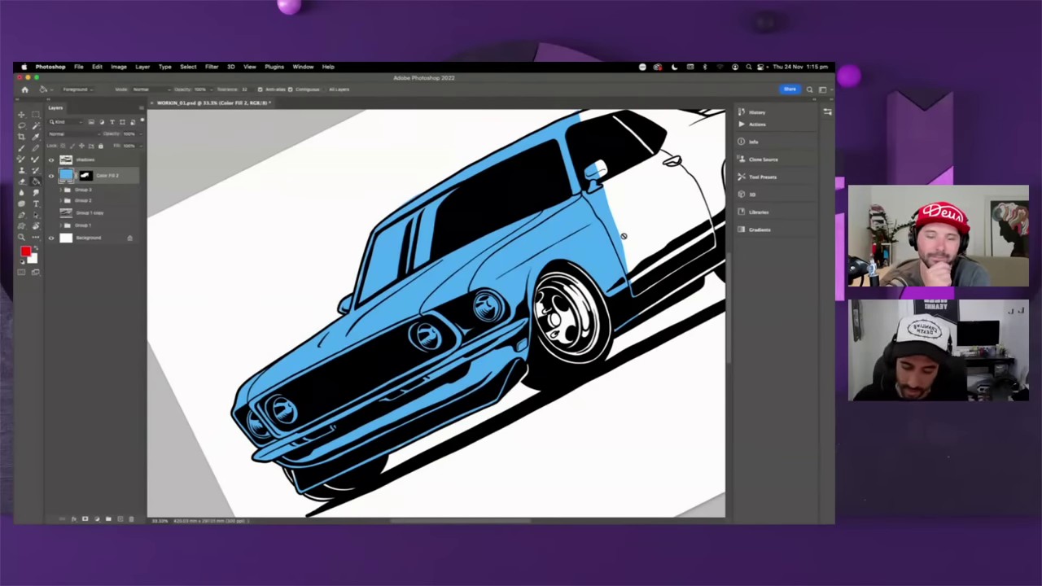
{"action": "key", "text": "e"}
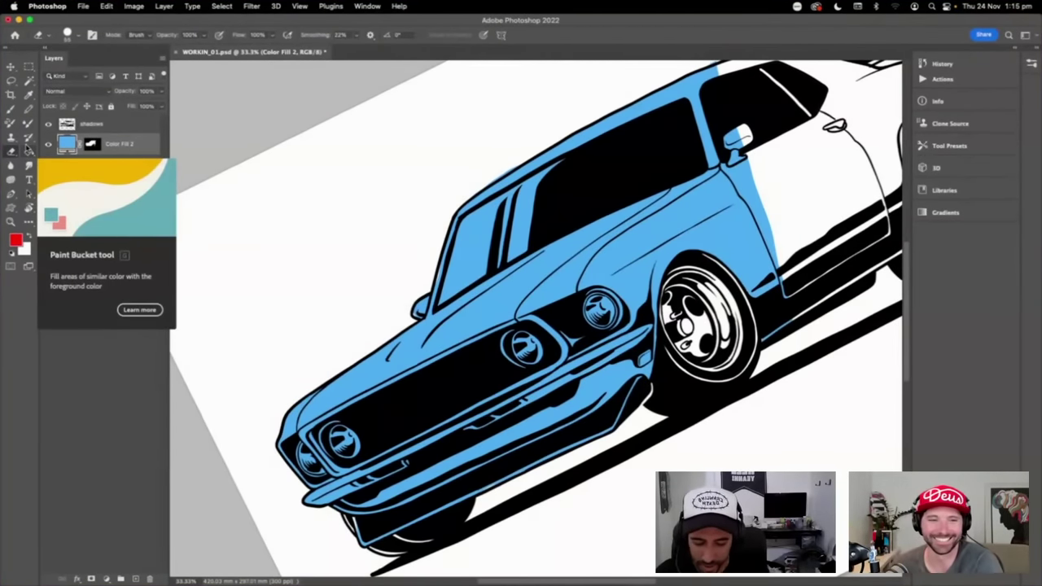
- Target Color Fill 2's layer mask, try a black test stroke, undo it, and switch to white
{"action": "left_click", "coordinate": [91, 146]}
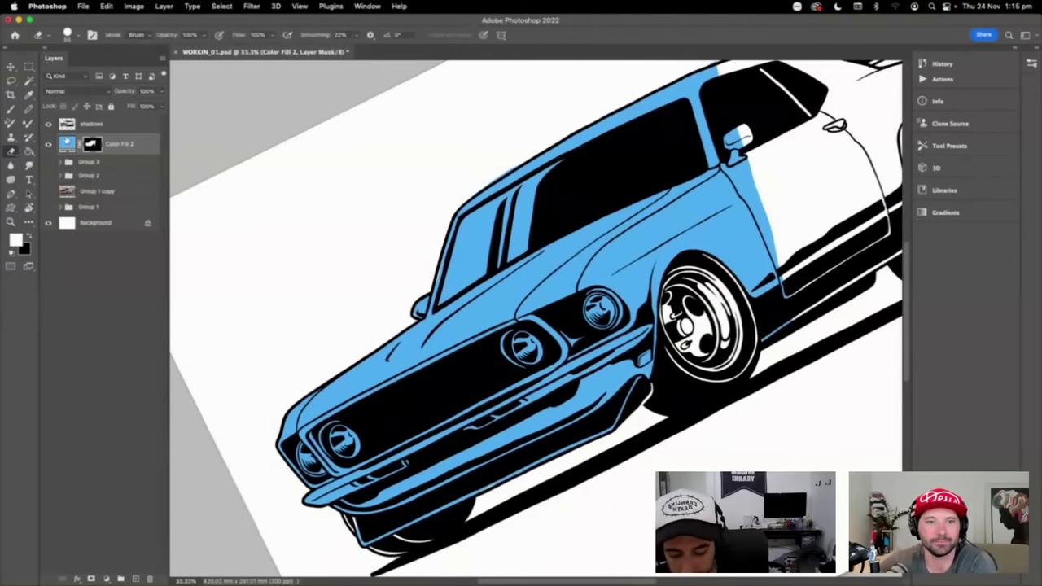
{"action": "left_click", "coordinate": [67, 148]}
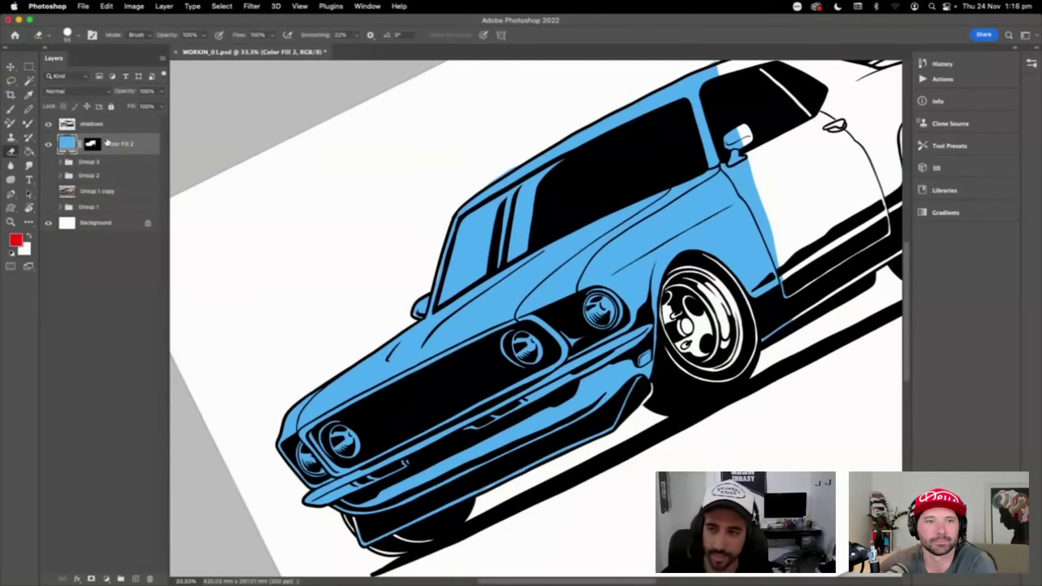
{"action": "left_click", "coordinate": [92, 145]}
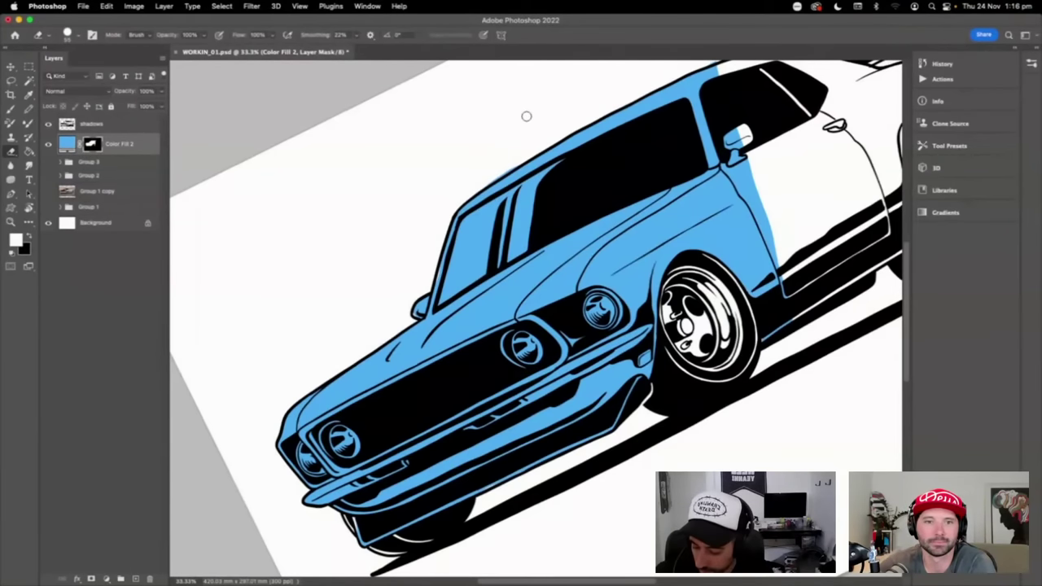
{"action": "key", "text": "x"}
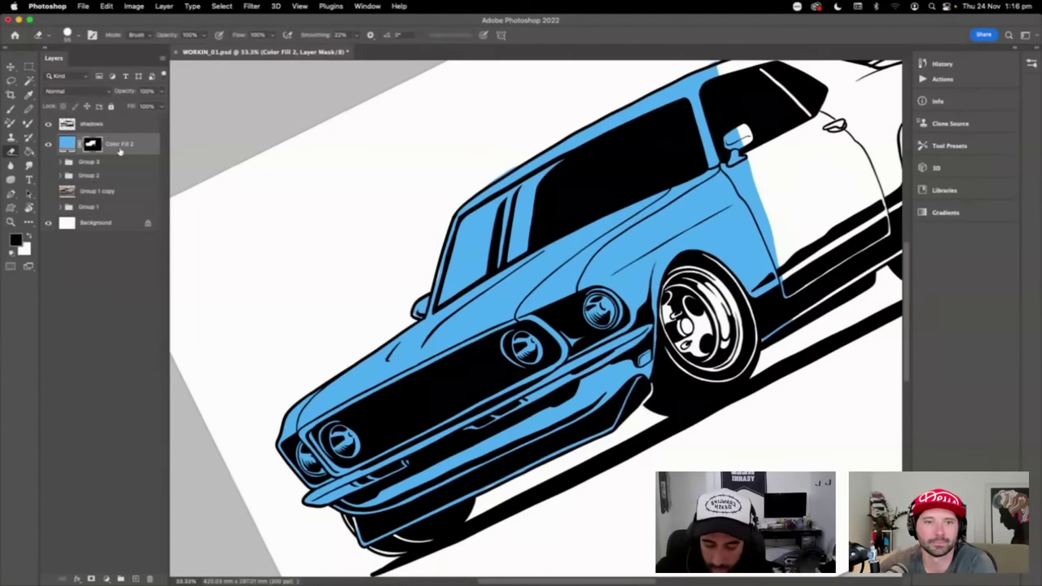
{"action": "mouse_move", "coordinate": [328, 240]}
{"action": "left_mouse_down"}
{"action": "mouse_move", "coordinate": [414, 150]}
{"action": "mouse_move", "coordinate": [384, 230]}
{"action": "mouse_move", "coordinate": [474, 150]}
{"action": "mouse_move", "coordinate": [569, 104]}
{"action": "mouse_move", "coordinate": [538, 92]}
{"action": "mouse_move", "coordinate": [457, 114]}
{"action": "left_mouse_up"}
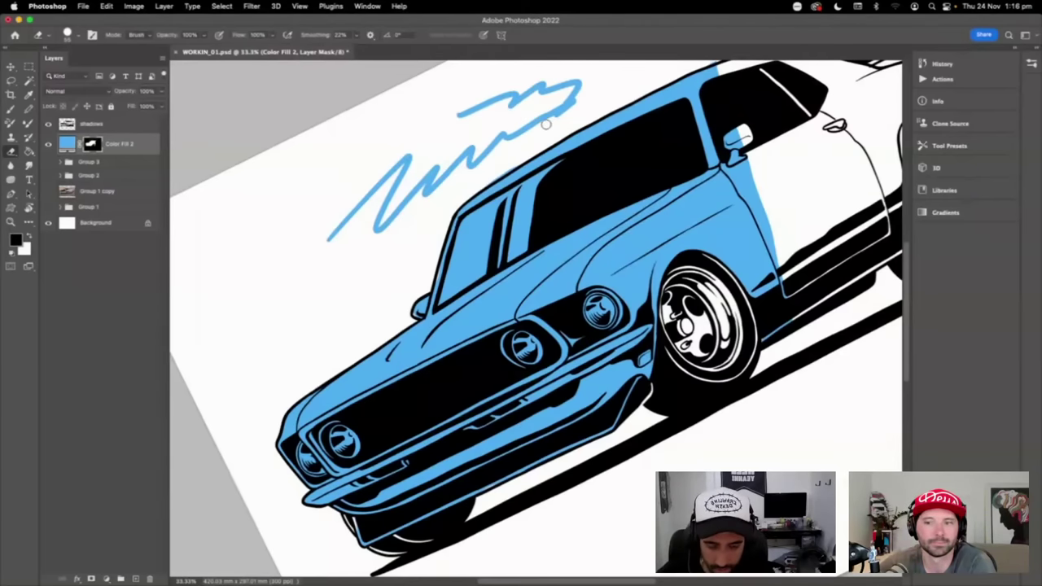
{"action": "key", "text": "super+z"}
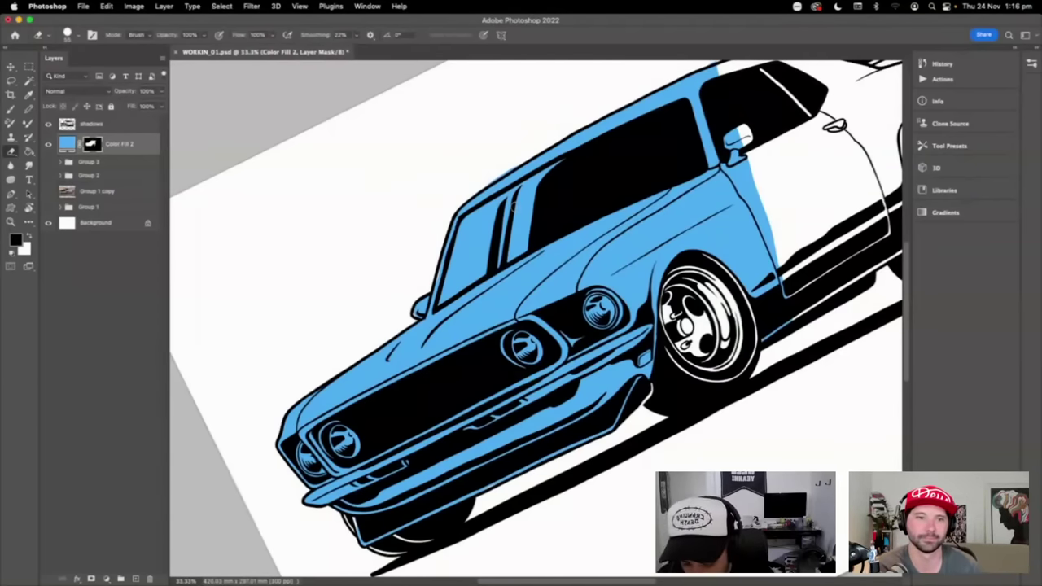
{"action": "key", "text": "x"}
- Clear the blue from the windshield, its pillars, and the centre, left and upper headlights
{"action": "mouse_move", "coordinate": [480, 229]}
{"action": "left_mouse_down"}
{"action": "mouse_move", "coordinate": [493, 213]}
{"action": "mouse_move", "coordinate": [482, 246]}
{"action": "mouse_move", "coordinate": [465, 254]}
{"action": "mouse_move", "coordinate": [477, 215]}
{"action": "mouse_move", "coordinate": [440, 305]}
{"action": "mouse_move", "coordinate": [521, 251]}
{"action": "mouse_move", "coordinate": [456, 289]}
{"action": "mouse_move", "coordinate": [460, 244]}
{"action": "mouse_move", "coordinate": [501, 195]}
{"action": "mouse_move", "coordinate": [579, 153]}
{"action": "left_mouse_up"}
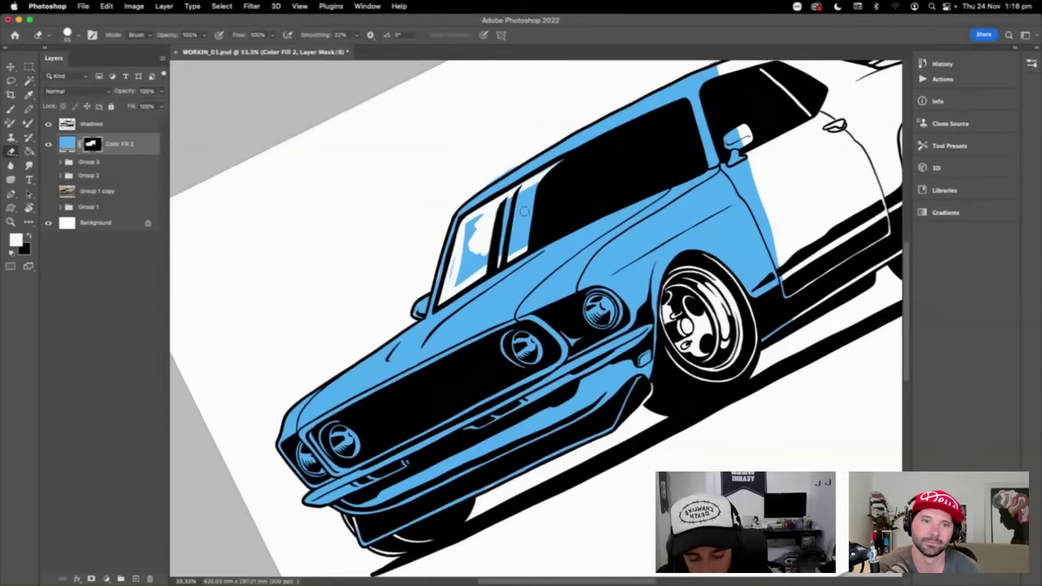
{"action": "mouse_move", "coordinate": [525, 210]}
{"action": "left_mouse_down"}
{"action": "mouse_move", "coordinate": [526, 193]}
{"action": "mouse_move", "coordinate": [551, 186]}
{"action": "mouse_move", "coordinate": [503, 237]}
{"action": "mouse_move", "coordinate": [526, 246]}
{"action": "mouse_move", "coordinate": [463, 278]}
{"action": "mouse_move", "coordinate": [492, 212]}
{"action": "mouse_move", "coordinate": [471, 220]}
{"action": "mouse_move", "coordinate": [461, 270]}
{"action": "mouse_move", "coordinate": [502, 247]}
{"action": "left_mouse_up"}
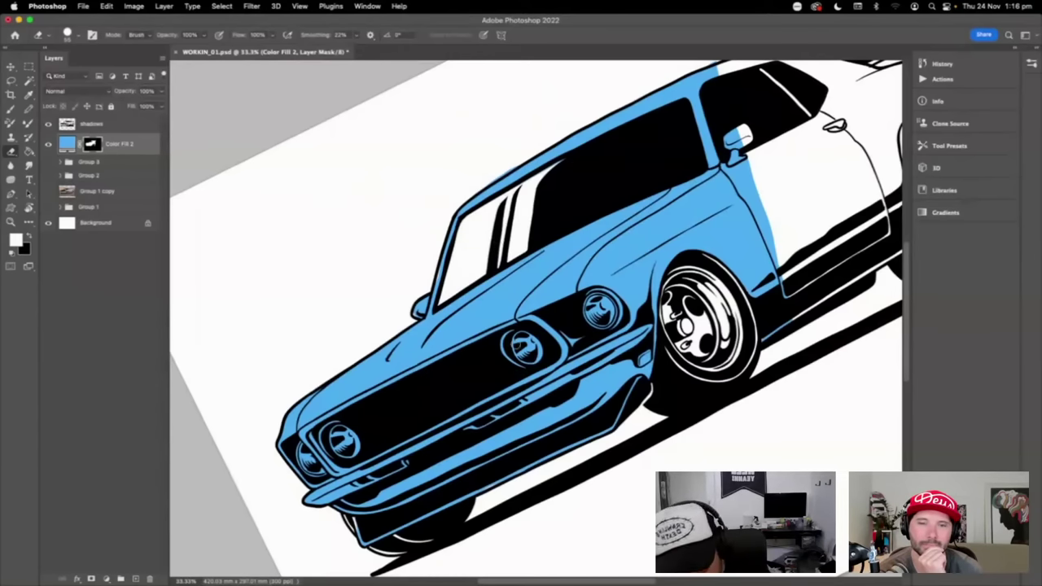
{"action": "mouse_move", "coordinate": [519, 330]}
{"action": "left_mouse_down"}
{"action": "mouse_move", "coordinate": [530, 356]}
{"action": "mouse_move", "coordinate": [541, 348]}
{"action": "left_mouse_up"}
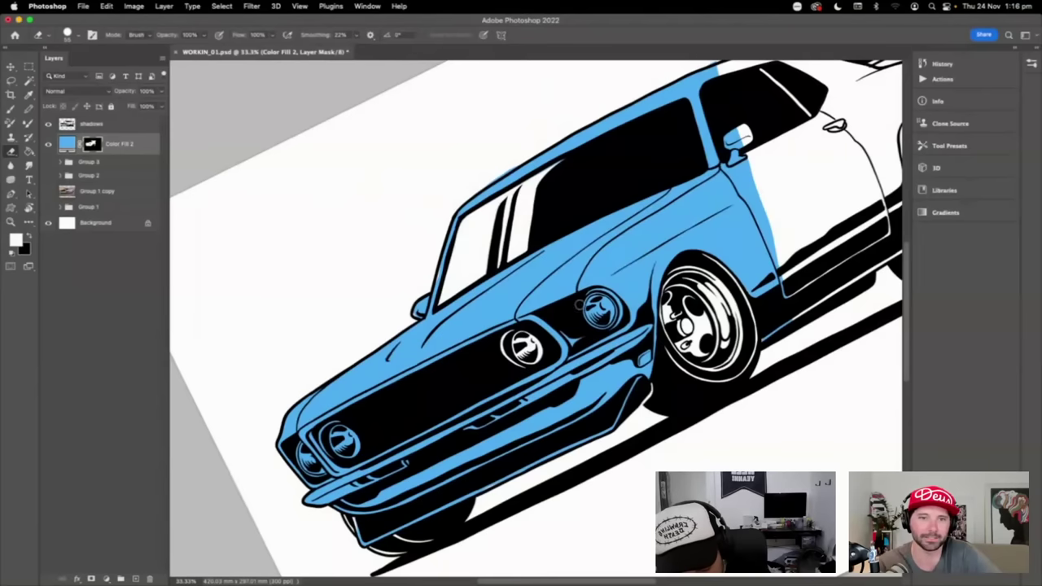
{"action": "mouse_move", "coordinate": [348, 421]}
{"action": "left_mouse_down"}
{"action": "mouse_move", "coordinate": [324, 432]}
{"action": "mouse_move", "coordinate": [342, 458]}
{"action": "mouse_move", "coordinate": [349, 440]}
{"action": "mouse_move", "coordinate": [319, 475]}
{"action": "mouse_move", "coordinate": [301, 460]}
{"action": "mouse_move", "coordinate": [324, 474]}
{"action": "left_mouse_up"}
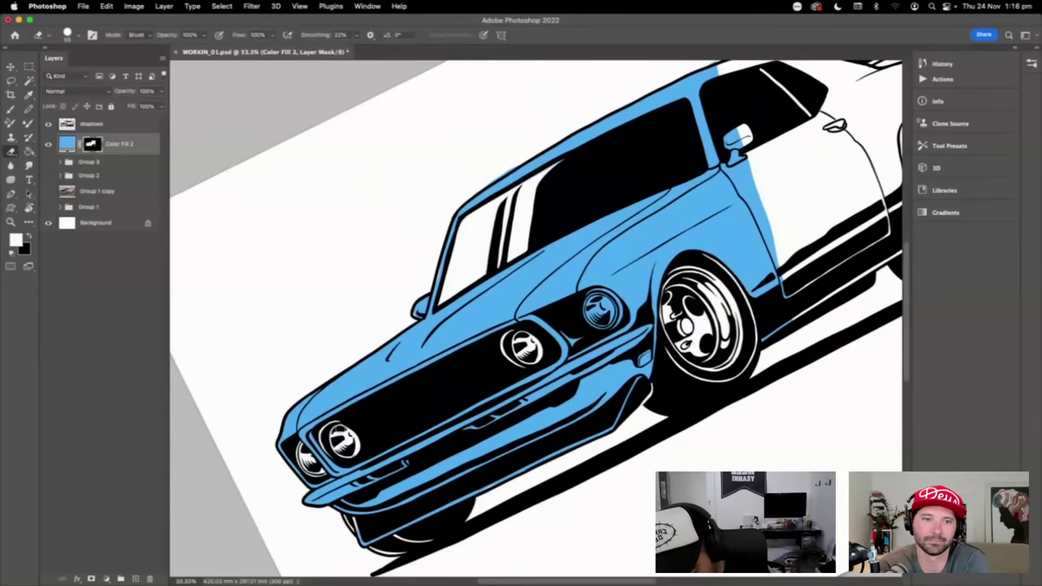
{"action": "mouse_move", "coordinate": [606, 297]}
{"action": "left_mouse_down"}
{"action": "mouse_move", "coordinate": [599, 320]}
{"action": "mouse_move", "coordinate": [604, 305]}
{"action": "mouse_move", "coordinate": [592, 303]}
{"action": "mouse_move", "coordinate": [608, 291]}
{"action": "mouse_move", "coordinate": [612, 318]}
{"action": "left_mouse_up"}
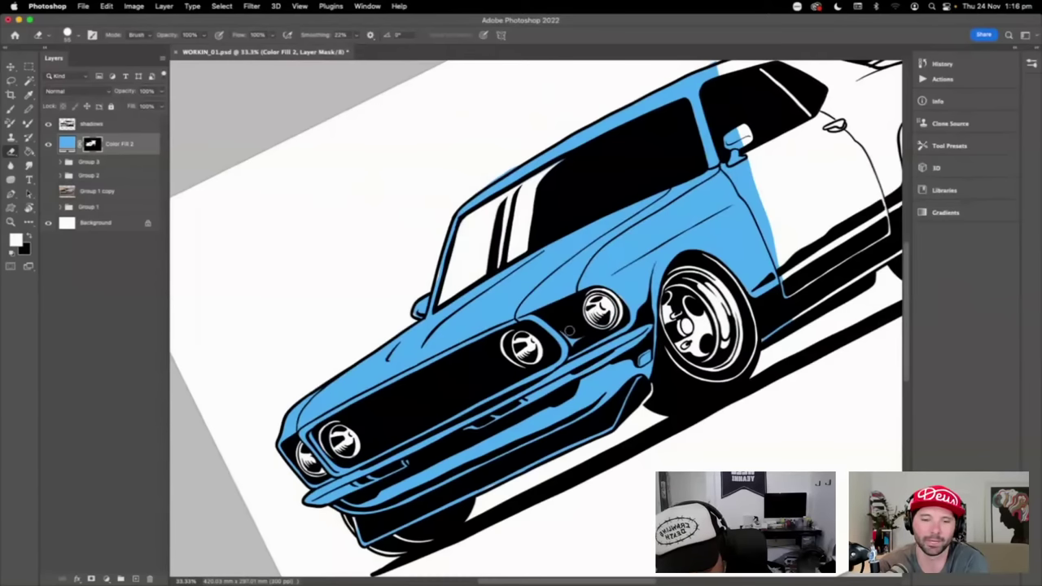
{"action": "left_click_drag", "start_coordinate": [571, 330], "coordinate": [585, 338]}
- Paint the blue fill along the car's lower edge on the mask
{"action": "scroll", "coordinate": [706, 263], "scroll_direction": "right", "scroll_amount": 2}
{"action": "scroll", "coordinate": [706, 263], "scroll_direction": "up", "scroll_amount": 1}
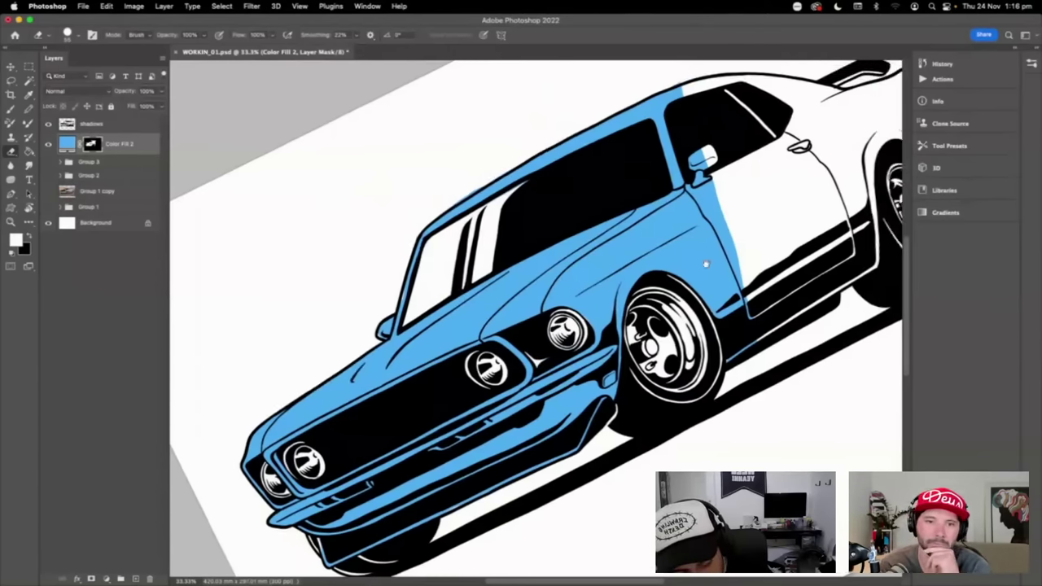
{"action": "scroll", "coordinate": [707, 263], "scroll_direction": "right", "scroll_amount": 4}
{"action": "scroll", "coordinate": [706, 263], "scroll_direction": "up", "scroll_amount": 3}
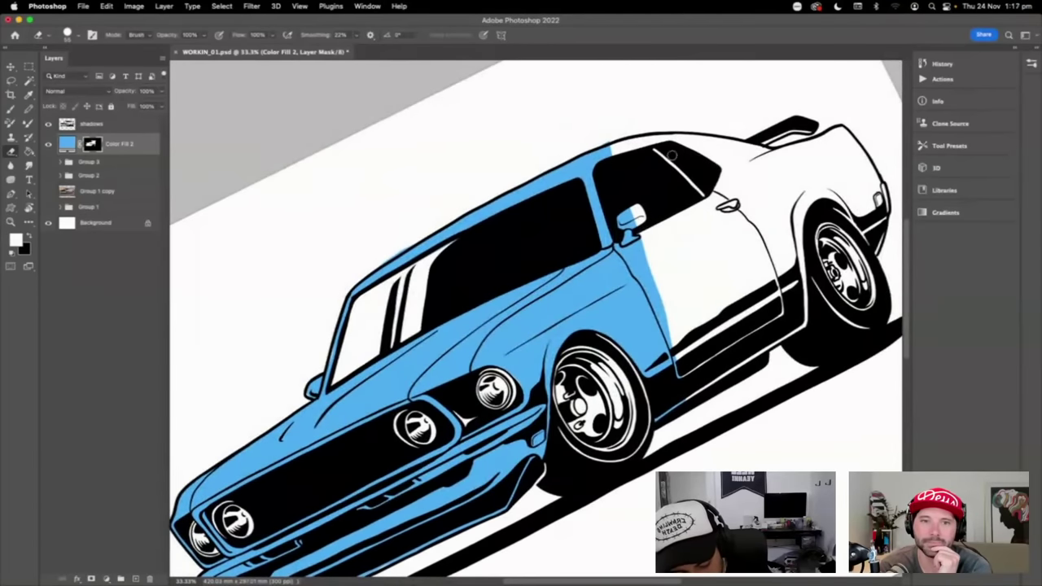
{"action": "scroll", "coordinate": [676, 153], "scroll_direction": "left", "scroll_amount": 2}
{"action": "scroll", "coordinate": [676, 153], "scroll_direction": "down", "scroll_amount": 2}
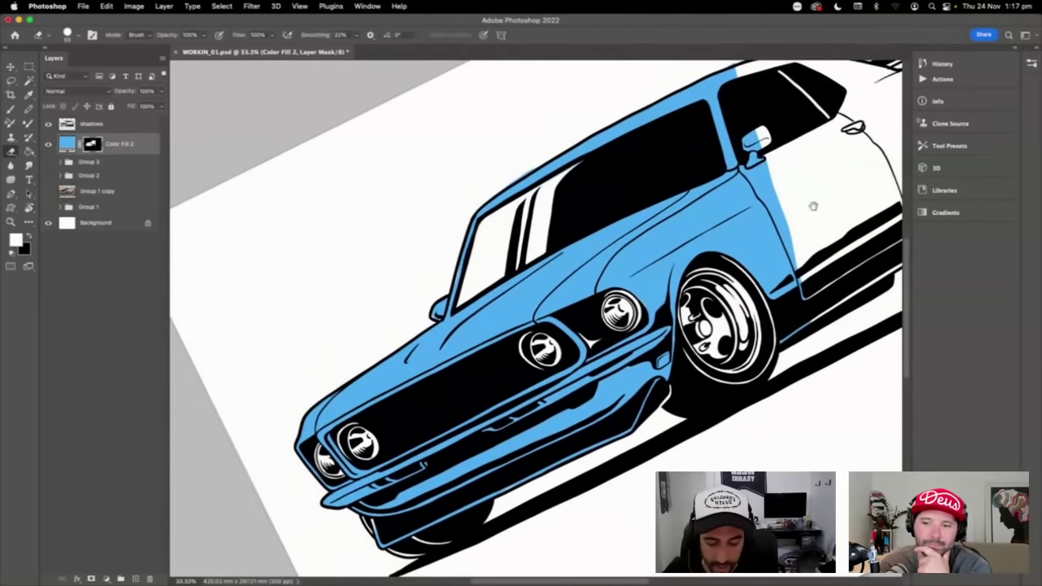
{"action": "left_click_drag", "start_coordinate": [706, 406], "coordinate": [750, 386]}
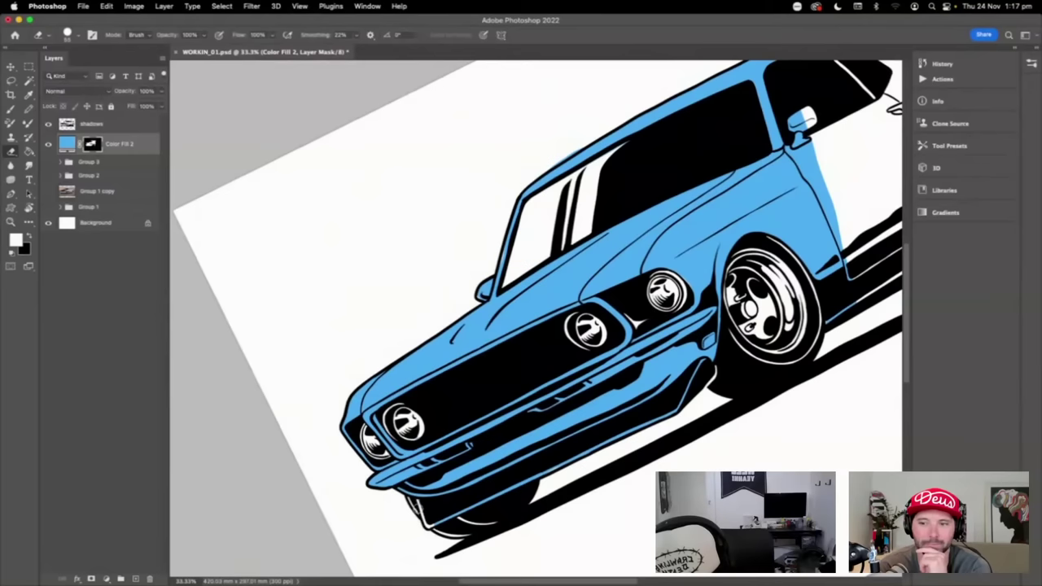
{"action": "mouse_move", "coordinate": [427, 528]}
{"action": "left_mouse_down"}
{"action": "mouse_move", "coordinate": [679, 415]}
{"action": "mouse_move", "coordinate": [687, 404]}
{"action": "mouse_move", "coordinate": [666, 412]}
{"action": "mouse_move", "coordinate": [689, 395]}
{"action": "mouse_move", "coordinate": [705, 362]}
{"action": "mouse_move", "coordinate": [681, 399]}
{"action": "left_mouse_up"}
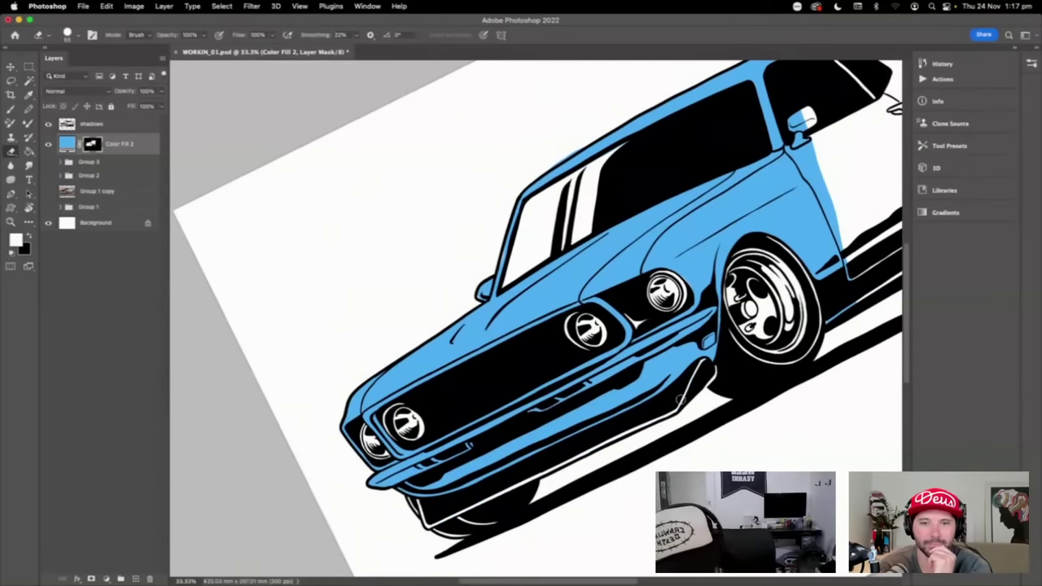
{"action": "left_click_drag", "start_coordinate": [797, 282], "coordinate": [658, 372]}
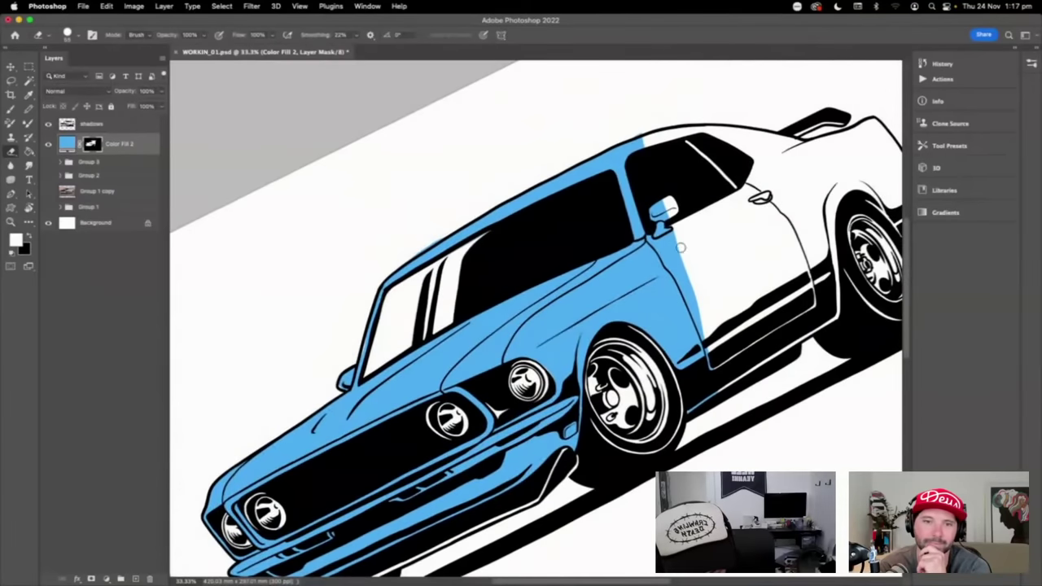
- Brush wavy light blue squiggles and a 6-shaped mark onto the white rear door
{"action": "key", "text": "b"}
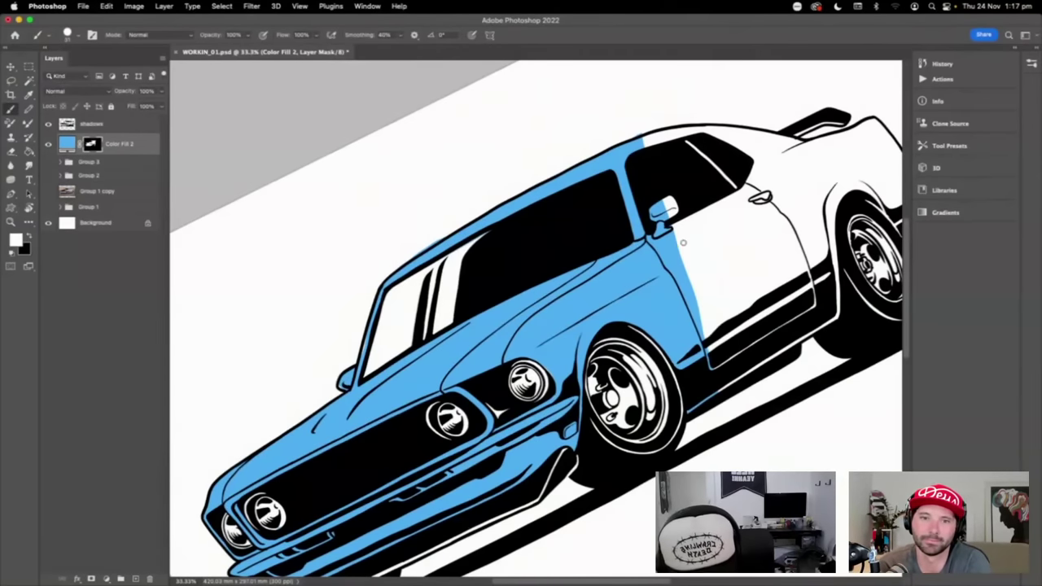
{"action": "mouse_move", "coordinate": [679, 241]}
{"action": "left_mouse_down"}
{"action": "mouse_move", "coordinate": [709, 228]}
{"action": "mouse_move", "coordinate": [732, 237]}
{"action": "mouse_move", "coordinate": [721, 270]}
{"action": "mouse_move", "coordinate": [753, 275]}
{"action": "mouse_move", "coordinate": [720, 342]}
{"action": "left_mouse_up"}
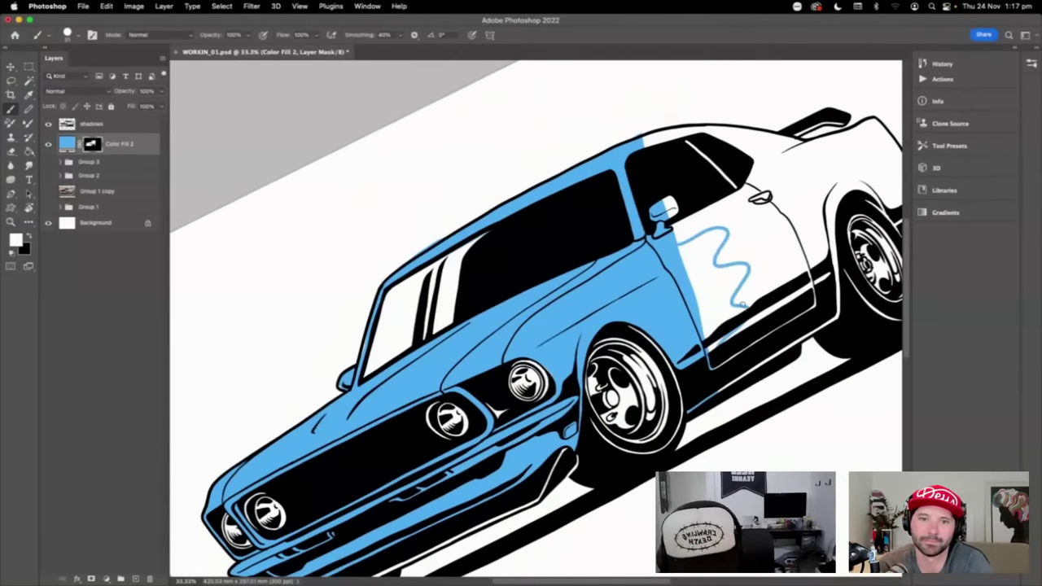
{"action": "mouse_move", "coordinate": [765, 229]}
{"action": "left_mouse_down"}
{"action": "mouse_move", "coordinate": [749, 241]}
{"action": "mouse_move", "coordinate": [801, 199]}
{"action": "mouse_move", "coordinate": [794, 177]}
{"action": "mouse_move", "coordinate": [774, 191]}
{"action": "left_mouse_up"}
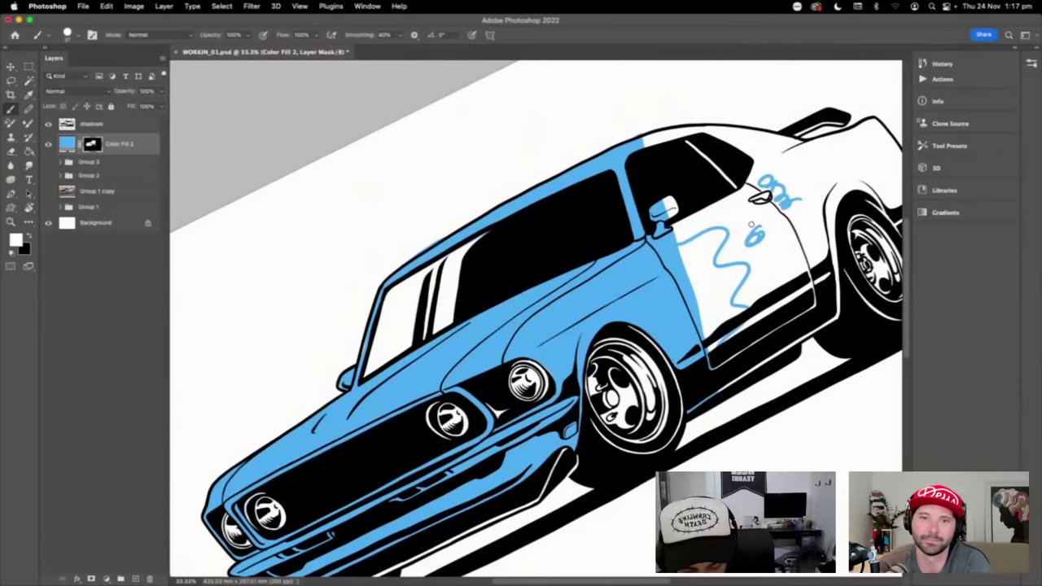
{"action": "scroll", "coordinate": [399, 339], "scroll_direction": "left", "scroll_amount": 2}
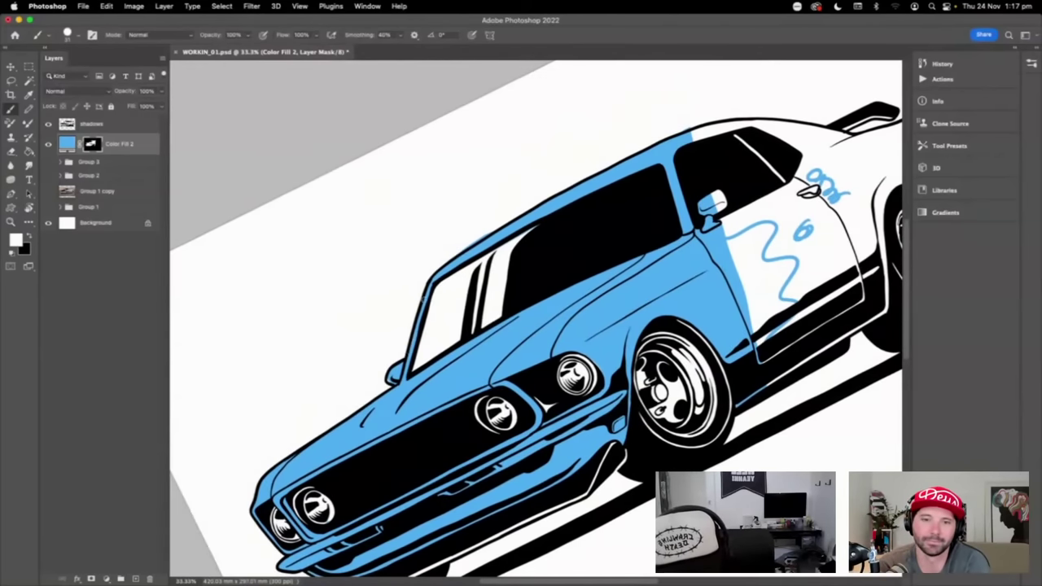
{"action": "scroll", "coordinate": [438, 409], "scroll_direction": "down", "scroll_amount": 5}
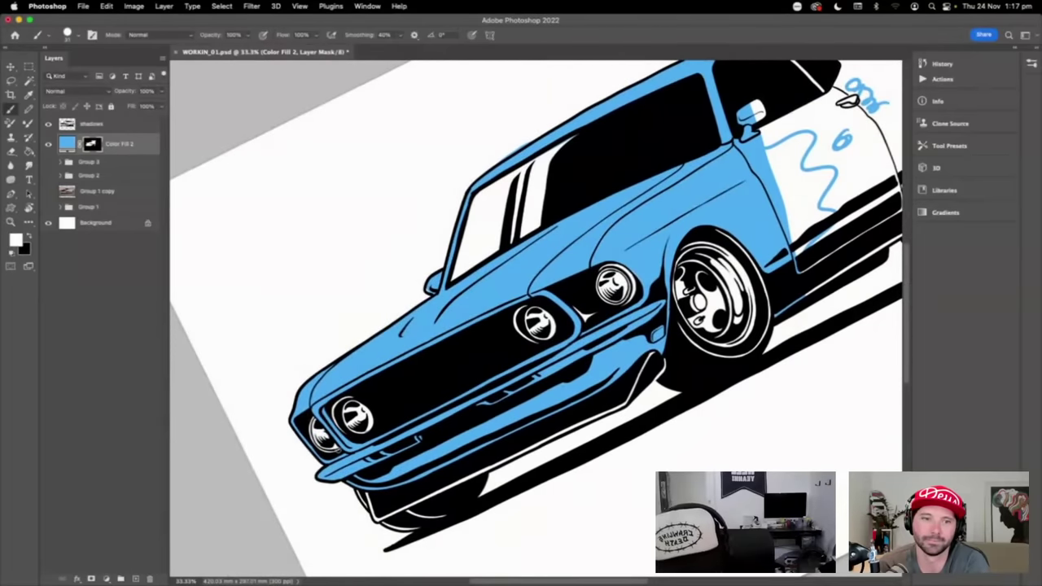
- Level the view rotation and zoom out to check the whole car, returning to 33.3%
{"action": "key", "text": "Escape"}
{"action": "scroll", "coordinate": [755, 304], "scroll_direction": "right", "scroll_amount": 3}
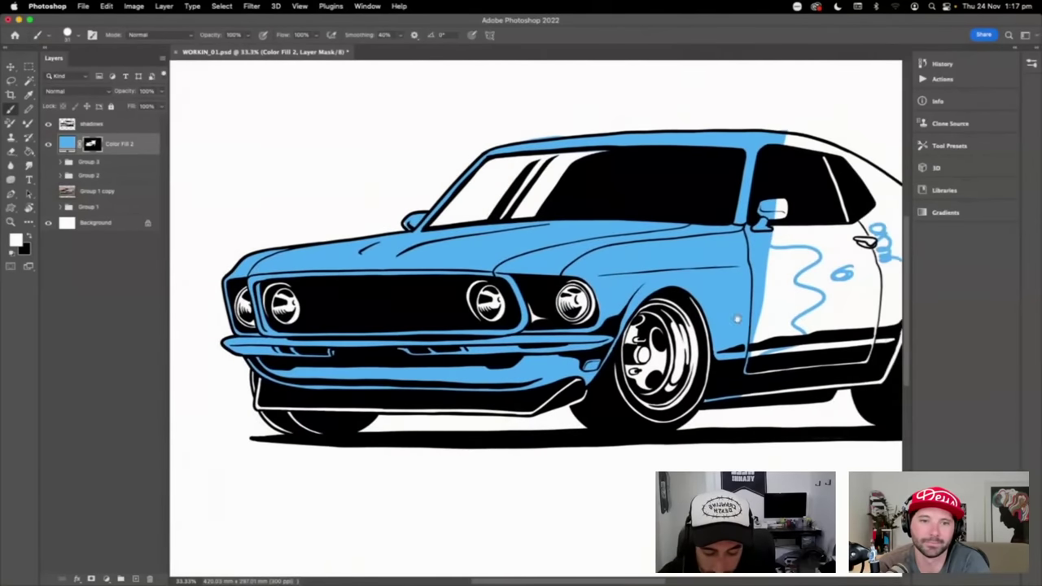
{"action": "key", "text": "super+minus"}
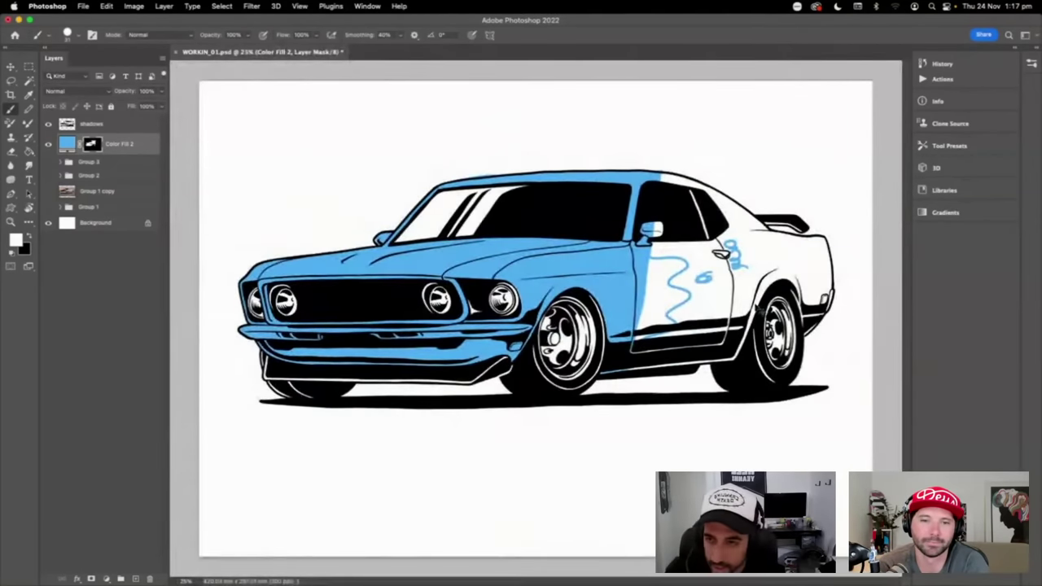
{"action": "key", "text": "super+minus"}
{"action": "key", "text": "super+plus"}
{"action": "key", "text": "super+plus"}
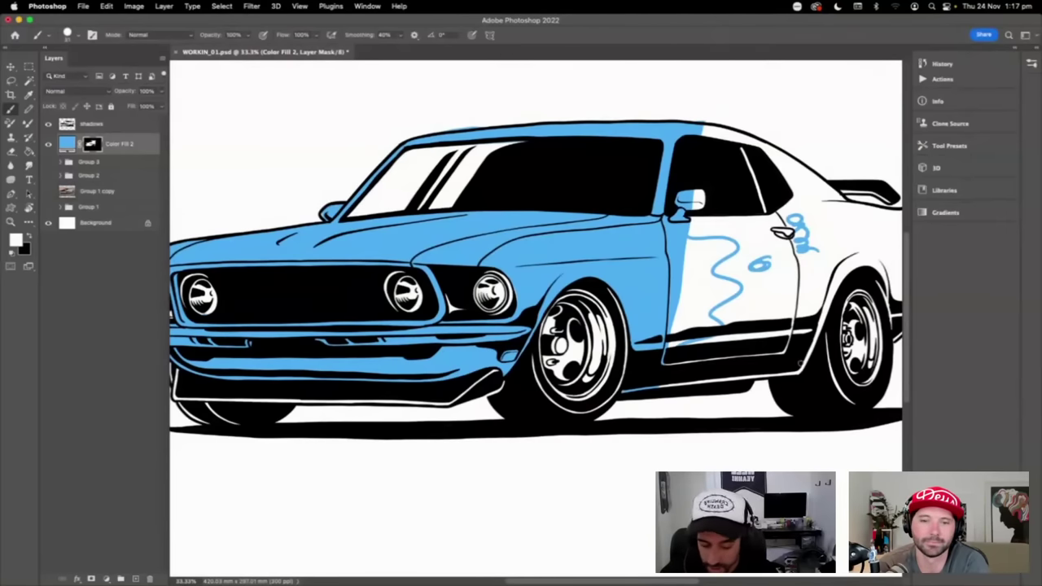
- Tilt the view about 25° at 50% zoom and paint mask strokes along the front-left edge and hood line
{"action": "key", "text": "r"}
{"action": "left_click_drag", "start_coordinate": [791, 383], "coordinate": [920, 419]}
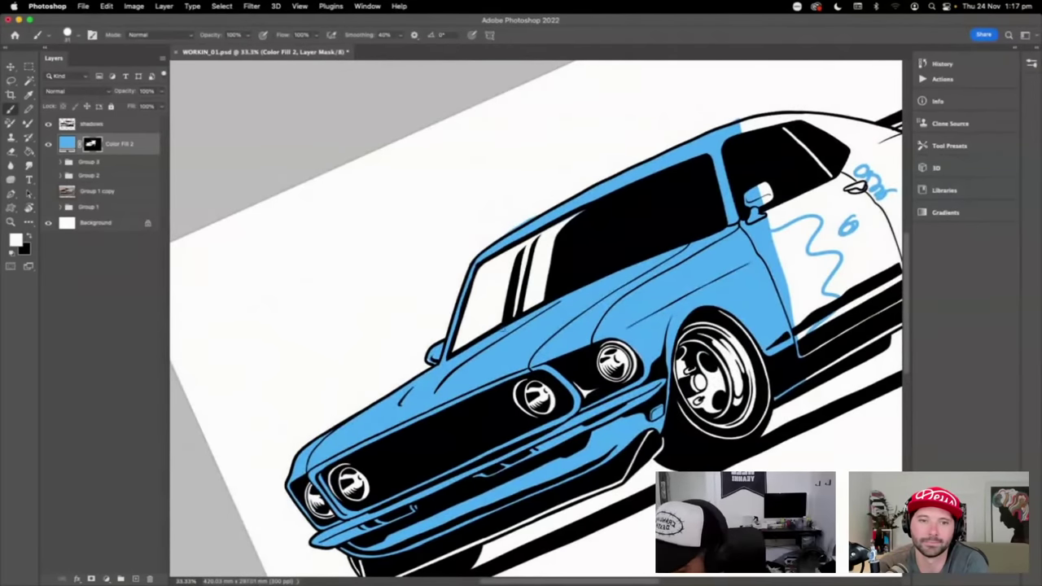
{"action": "key", "text": "x"}
{"action": "key", "text": "super+equal"}
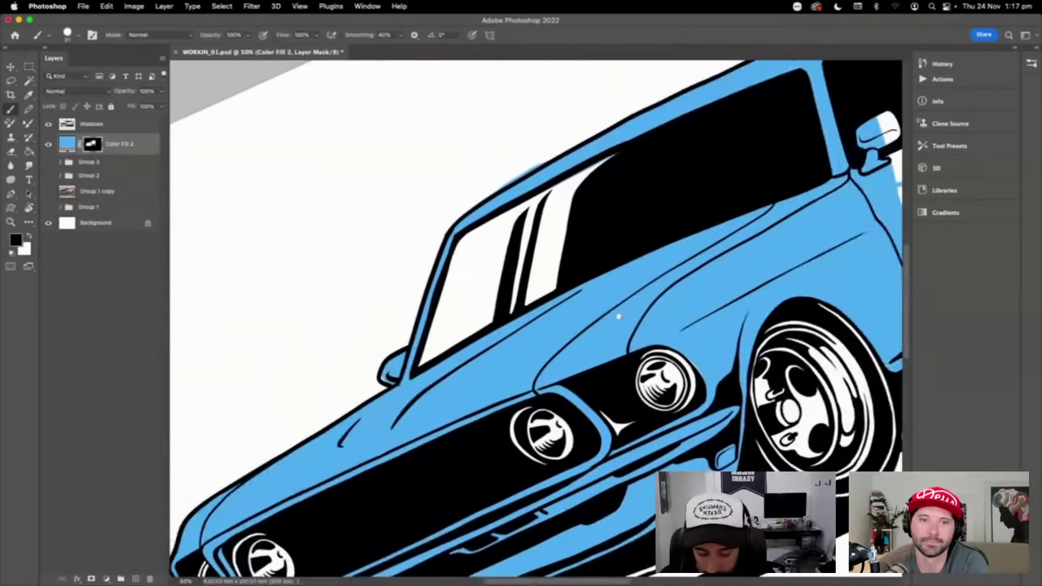
{"action": "left_click_drag", "start_coordinate": [620, 316], "coordinate": [818, 219]}
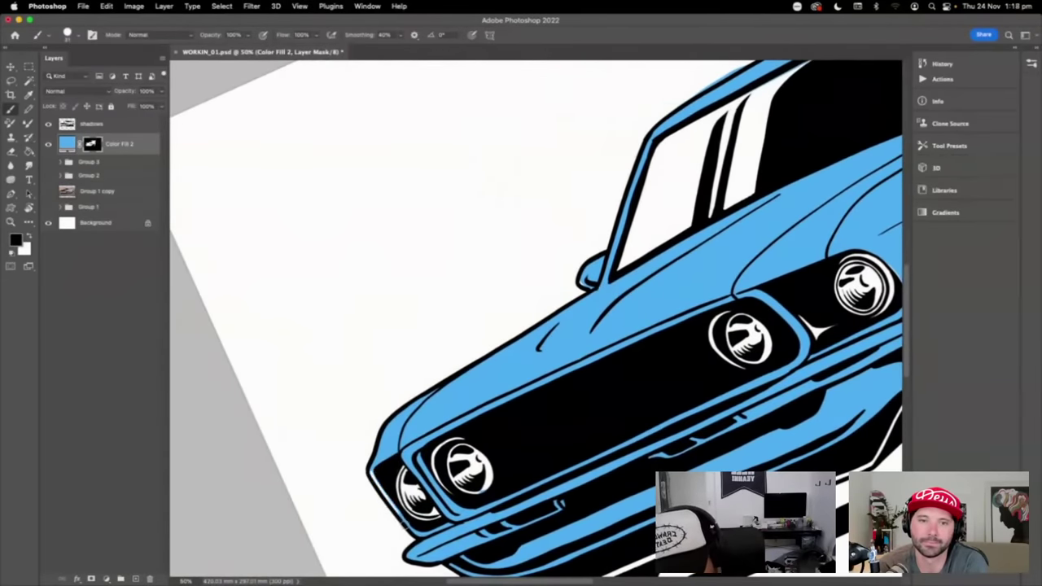
{"action": "mouse_move", "coordinate": [370, 471]}
{"action": "left_mouse_down"}
{"action": "mouse_move", "coordinate": [394, 416]}
{"action": "mouse_move", "coordinate": [446, 380]}
{"action": "left_mouse_up"}
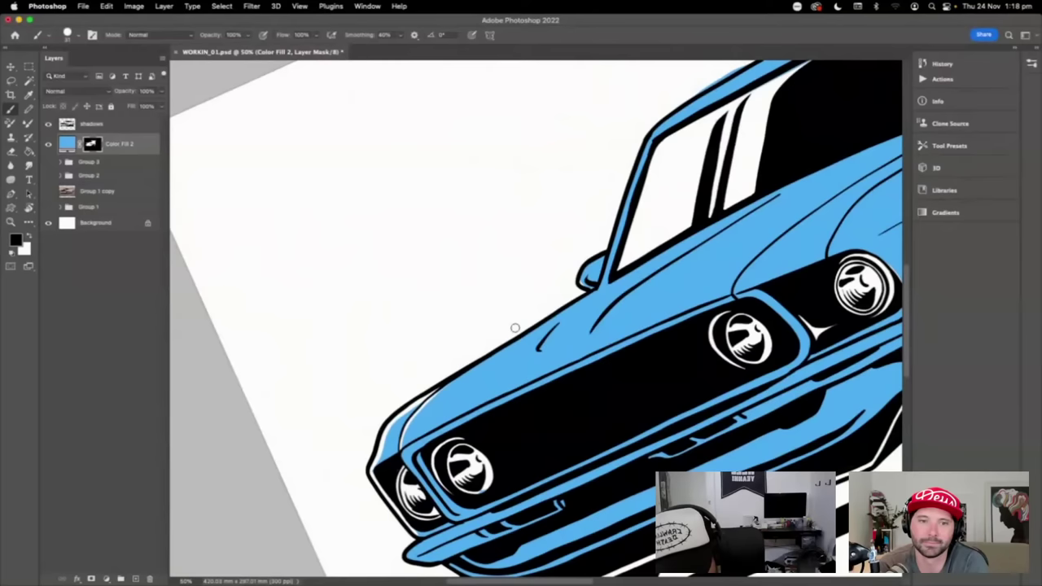
{"action": "mouse_move", "coordinate": [538, 350]}
{"action": "left_mouse_down"}
{"action": "mouse_move", "coordinate": [586, 303]}
{"action": "mouse_move", "coordinate": [580, 342]}
{"action": "mouse_move", "coordinate": [562, 337]}
{"action": "mouse_move", "coordinate": [625, 287]}
{"action": "mouse_move", "coordinate": [763, 213]}
{"action": "left_mouse_up"}
{"action": "mouse_move", "coordinate": [763, 214]}
{"action": "left_mouse_down"}
{"action": "mouse_move", "coordinate": [699, 239]}
{"action": "mouse_move", "coordinate": [684, 271]}
{"action": "left_mouse_up"}
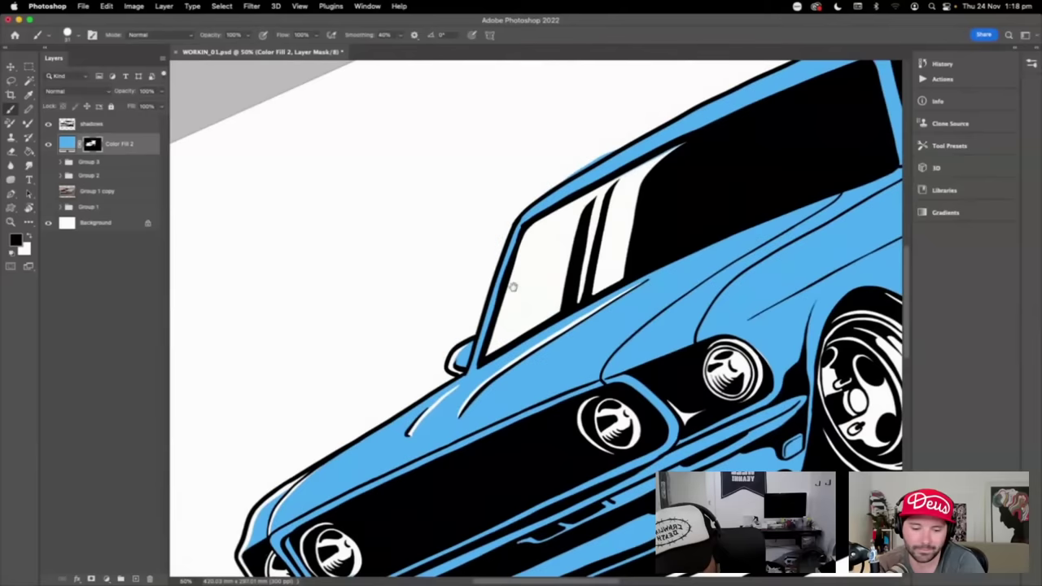
{"action": "scroll", "coordinate": [512, 318], "scroll_direction": "up", "scroll_amount": 3}
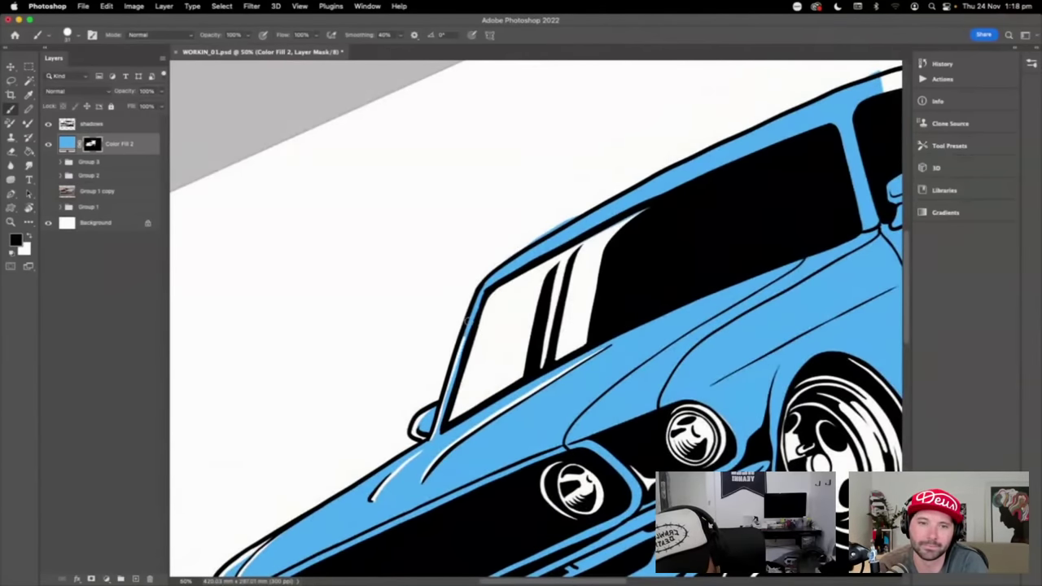
- Tilt the view steeply and paint a thin black stroke along the car's left outline
{"action": "key", "text": "r"}
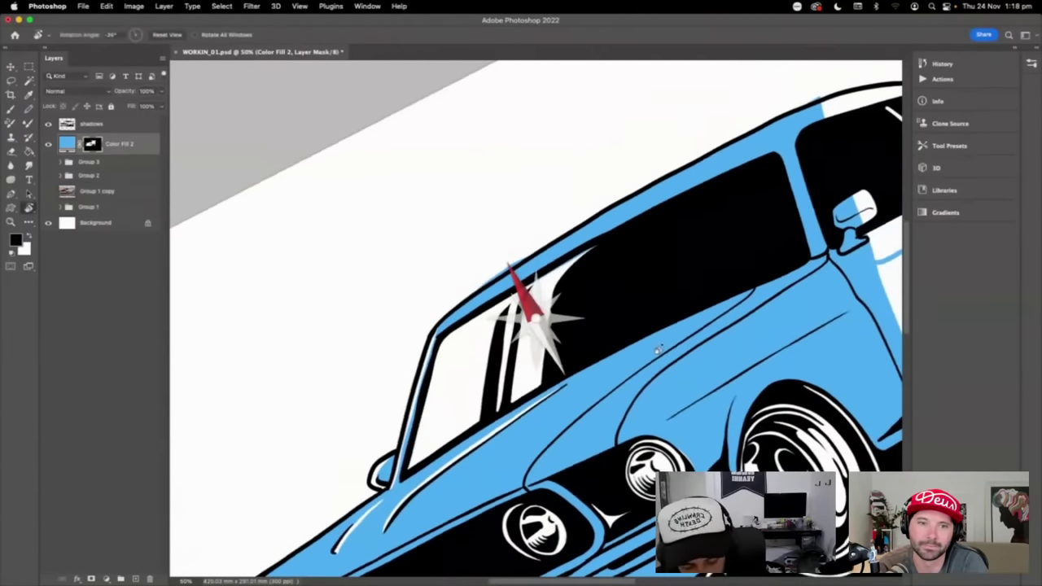
{"action": "left_click_drag", "start_coordinate": [523, 291], "coordinate": [478, 296]}
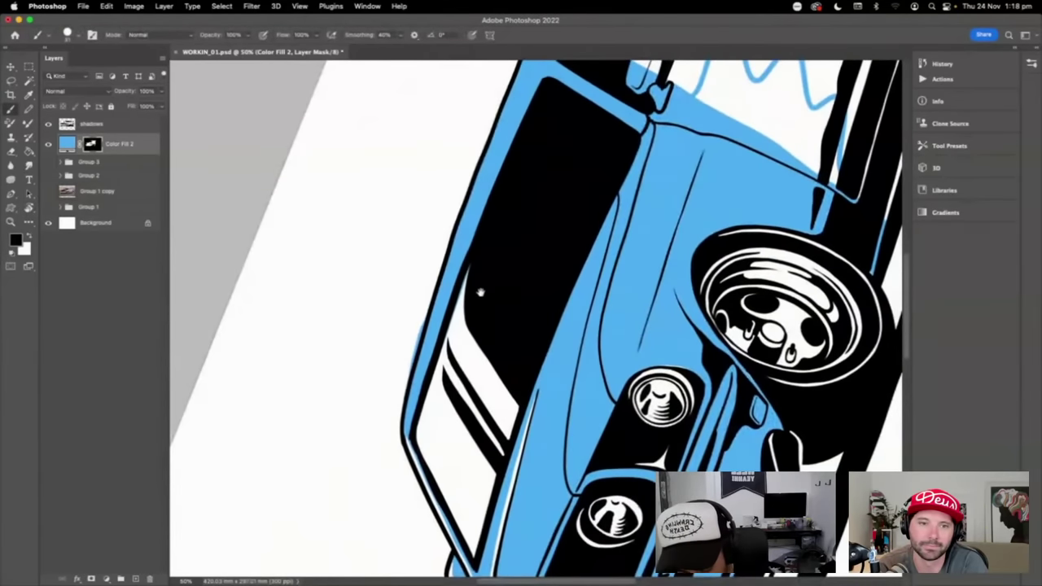
{"action": "key", "text": "b"}
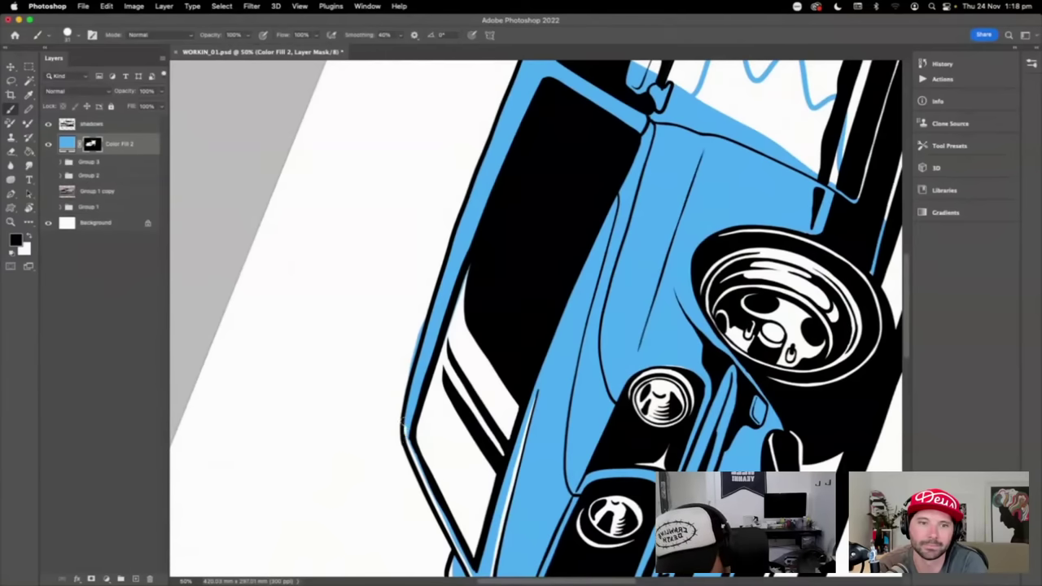
{"action": "key", "text": "x"}
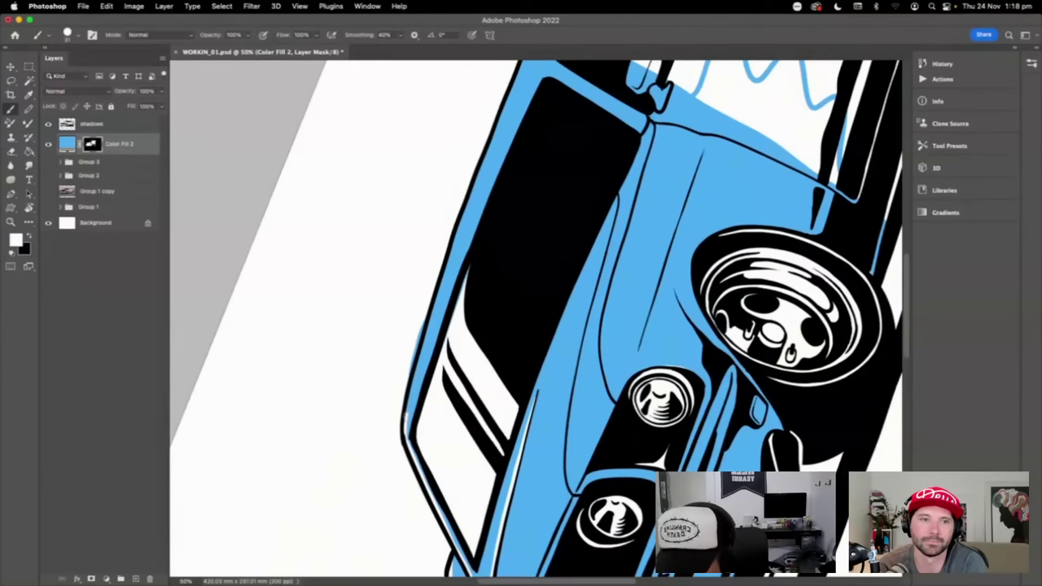
{"action": "key", "text": "x"}
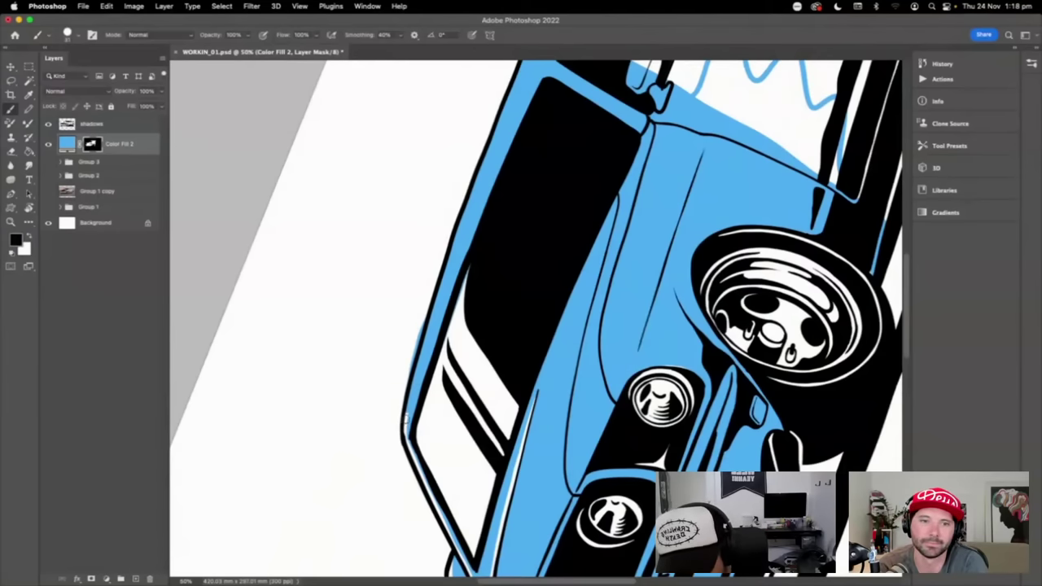
{"action": "left_click_drag", "start_coordinate": [406, 417], "coordinate": [463, 226]}
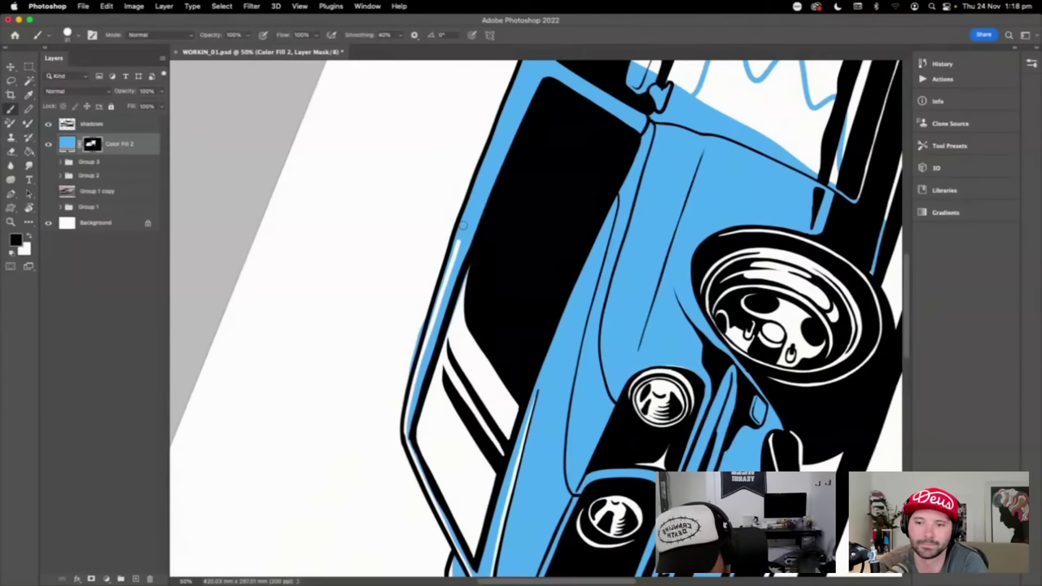
{"action": "key", "text": "ctrl+z"}
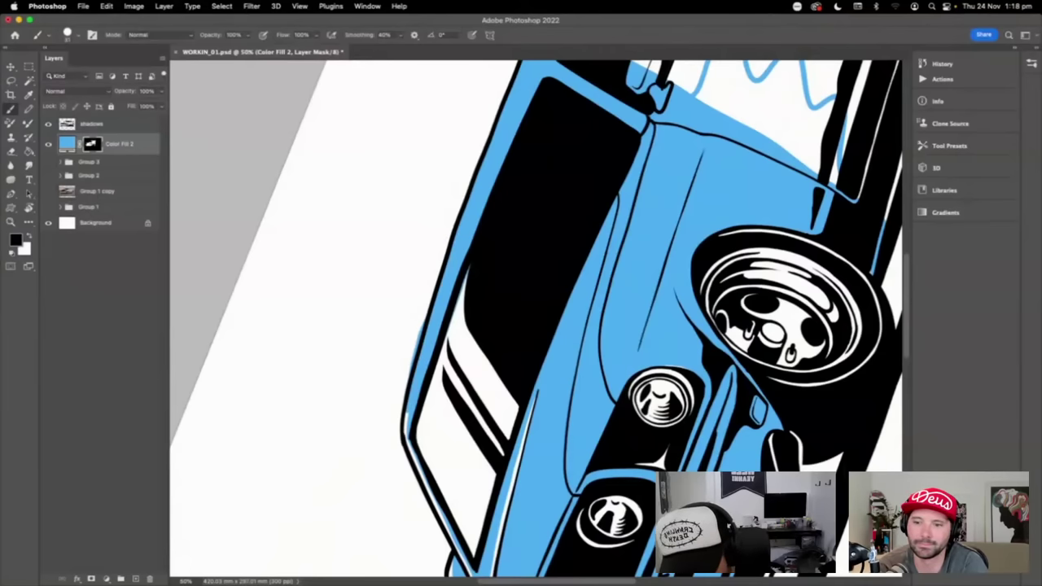
{"action": "mouse_move", "coordinate": [404, 422]}
{"action": "left_mouse_down"}
{"action": "mouse_move", "coordinate": [424, 334]}
{"action": "mouse_move", "coordinate": [513, 77]}
{"action": "left_mouse_up"}
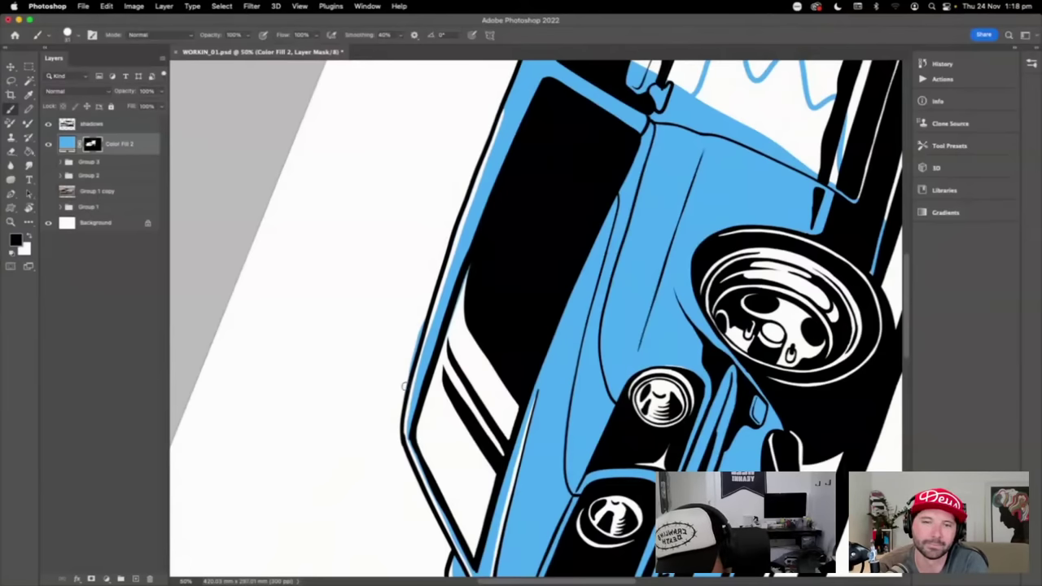
- Rotate the view about 45° and paint highlight lines along the fender and hood edges
{"action": "key", "text": "Escape"}
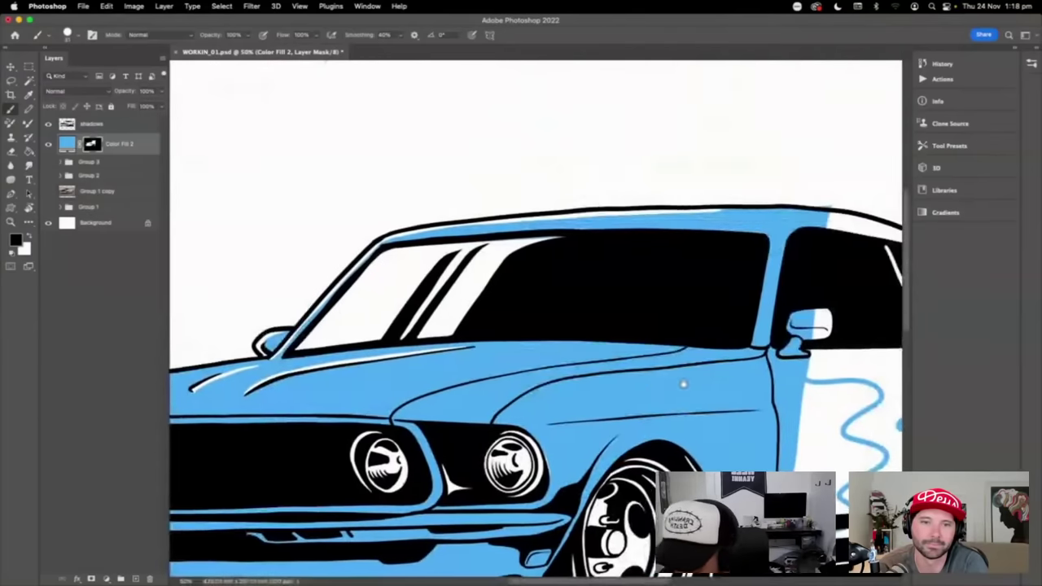
{"action": "key", "text": "r"}
{"action": "left_click_drag", "start_coordinate": [712, 386], "coordinate": [701, 228]}
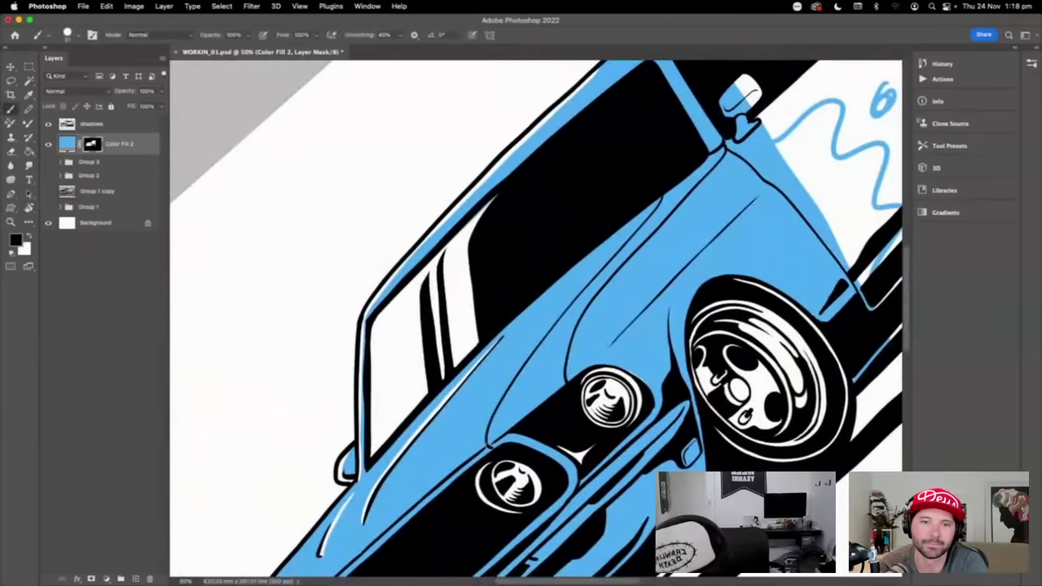
{"action": "mouse_move", "coordinate": [489, 447]}
{"action": "left_mouse_down"}
{"action": "mouse_move", "coordinate": [539, 346]}
{"action": "mouse_move", "coordinate": [661, 194]}
{"action": "left_mouse_up"}
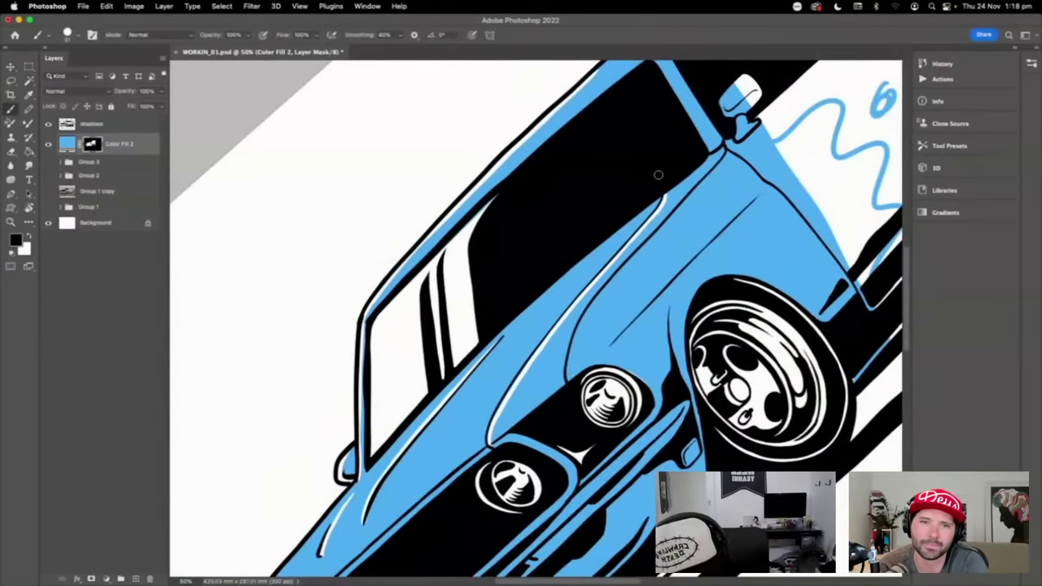
{"action": "mouse_move", "coordinate": [570, 383]}
{"action": "left_mouse_down"}
{"action": "mouse_move", "coordinate": [580, 319]}
{"action": "mouse_move", "coordinate": [733, 149]}
{"action": "left_mouse_up"}
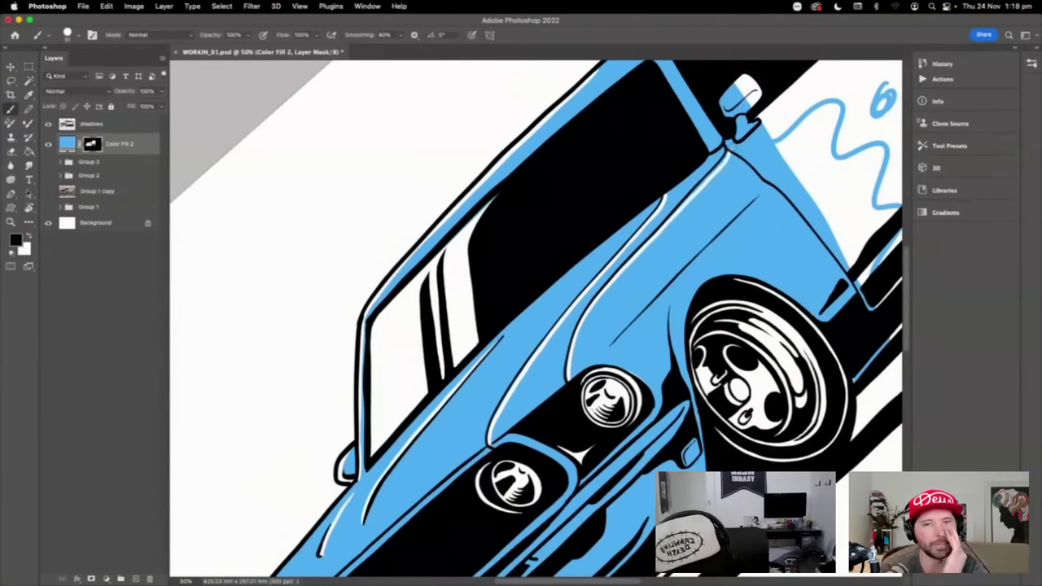
{"action": "key", "text": "super+z"}
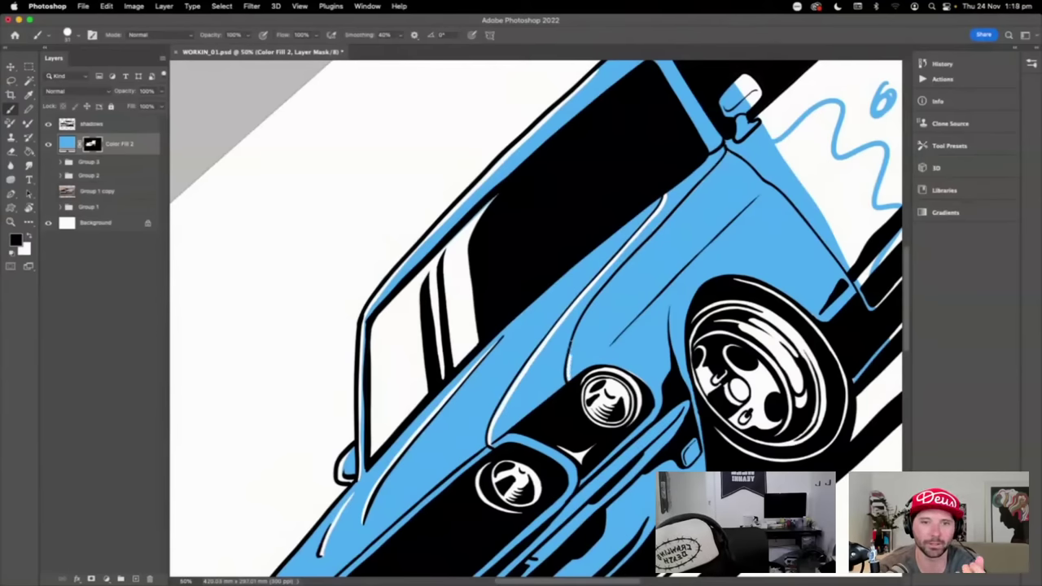
{"action": "mouse_move", "coordinate": [572, 355]}
{"action": "left_mouse_down"}
{"action": "mouse_move", "coordinate": [584, 313]}
{"action": "mouse_move", "coordinate": [700, 187]}
{"action": "left_mouse_up"}
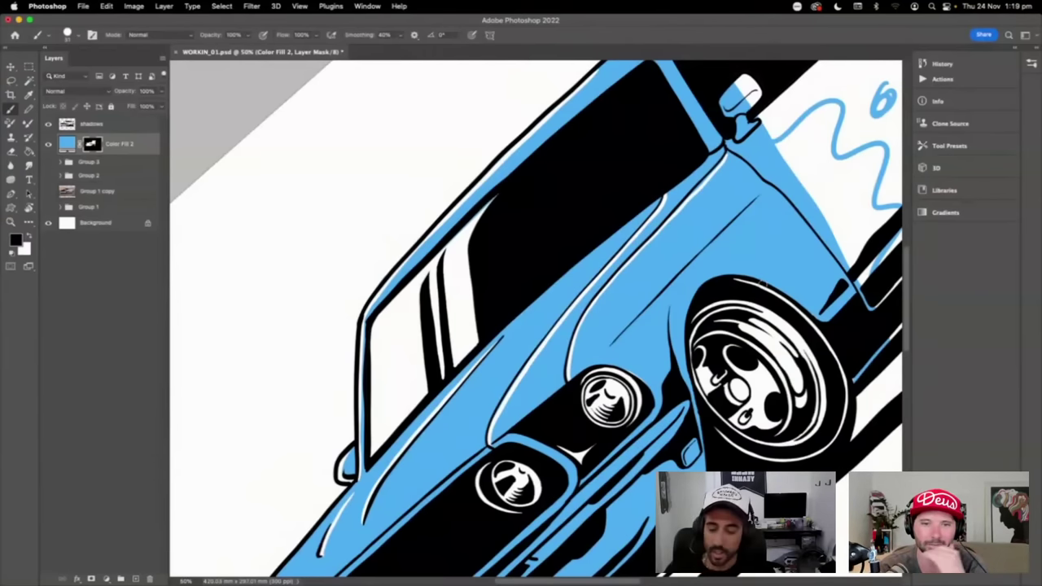
- Reset the view so the whole car shows level on screen
{"action": "key", "text": "super+0"}
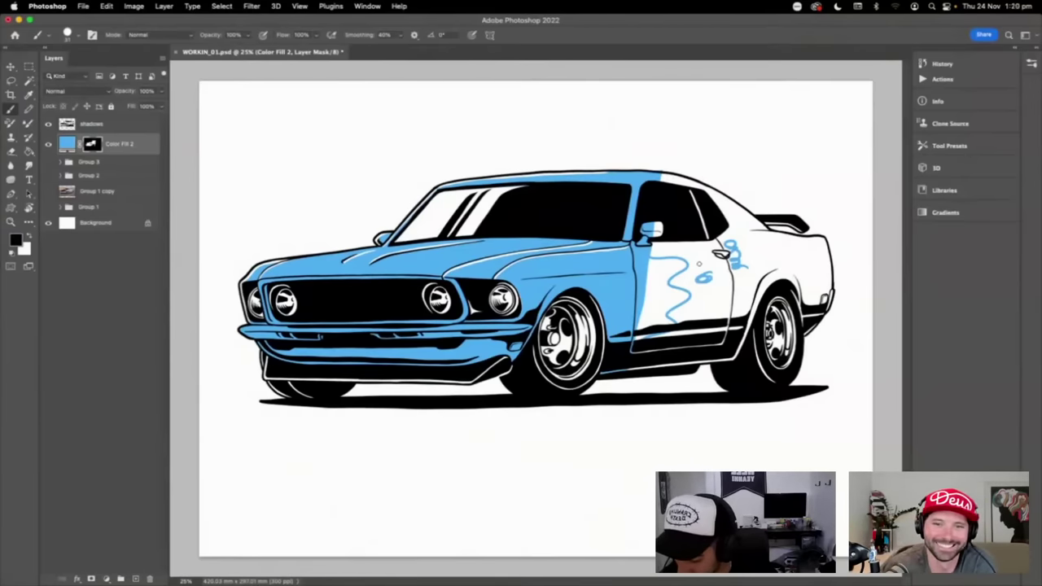
{"action": "key", "text": "r"}
{"action": "left_click_drag", "start_coordinate": [741, 217], "coordinate": [589, 96]}
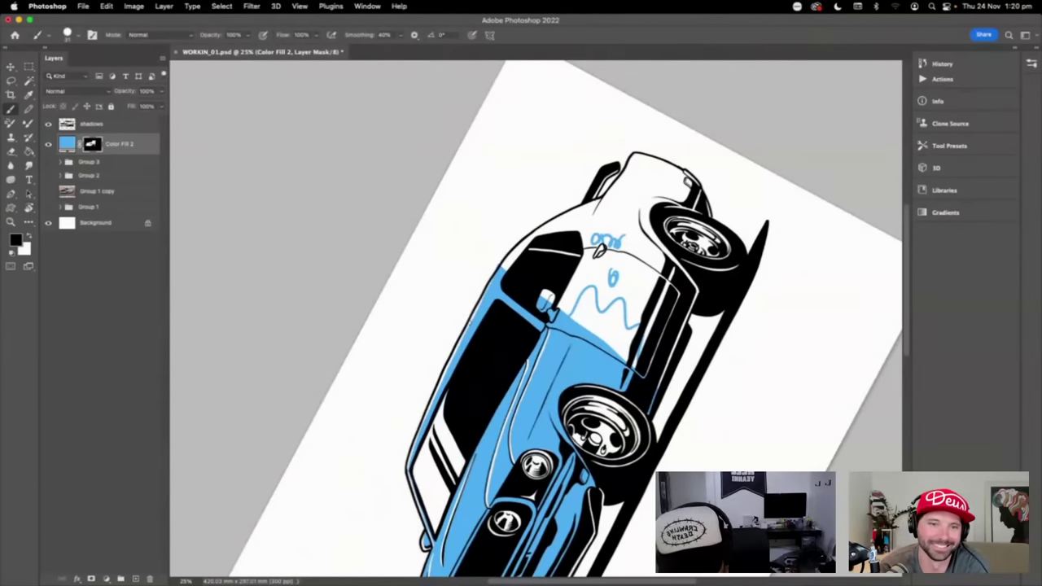
{"action": "left_click_drag", "start_coordinate": [570, 285], "coordinate": [553, 255]}
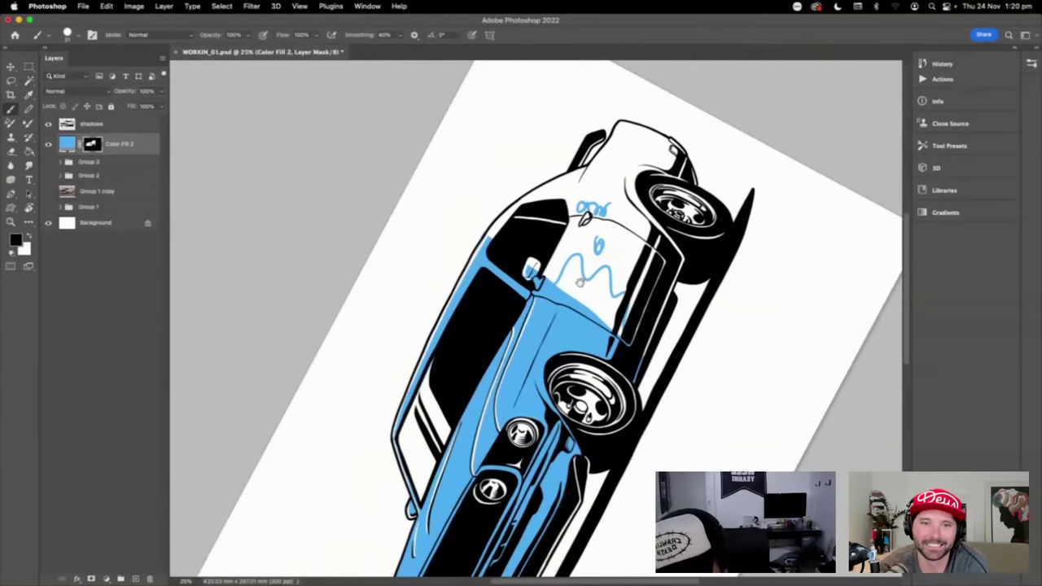
{"action": "left_click_drag", "start_coordinate": [581, 282], "coordinate": [565, 233]}
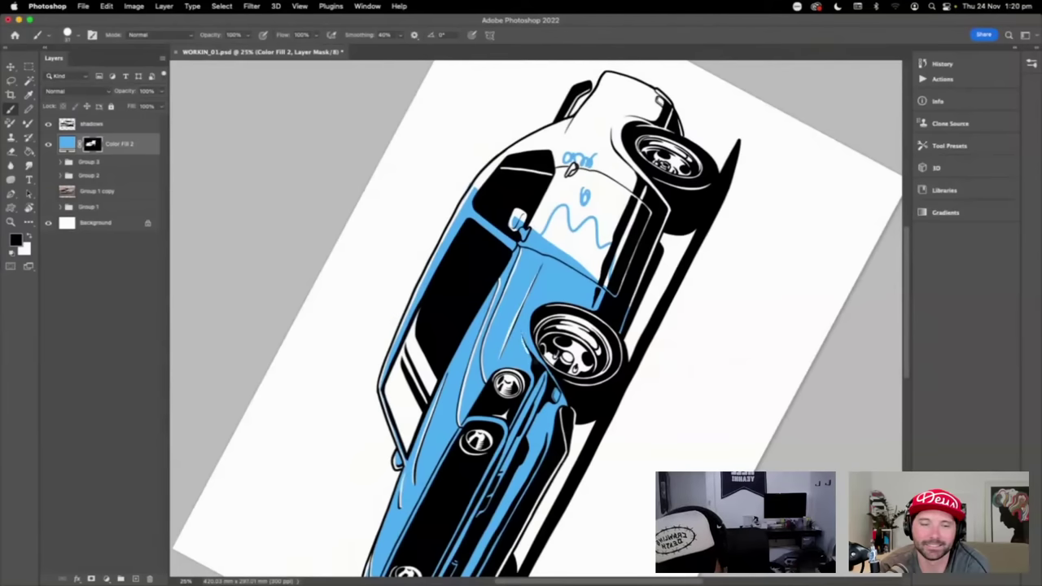
{"action": "left_click_drag", "start_coordinate": [654, 309], "coordinate": [574, 155]}
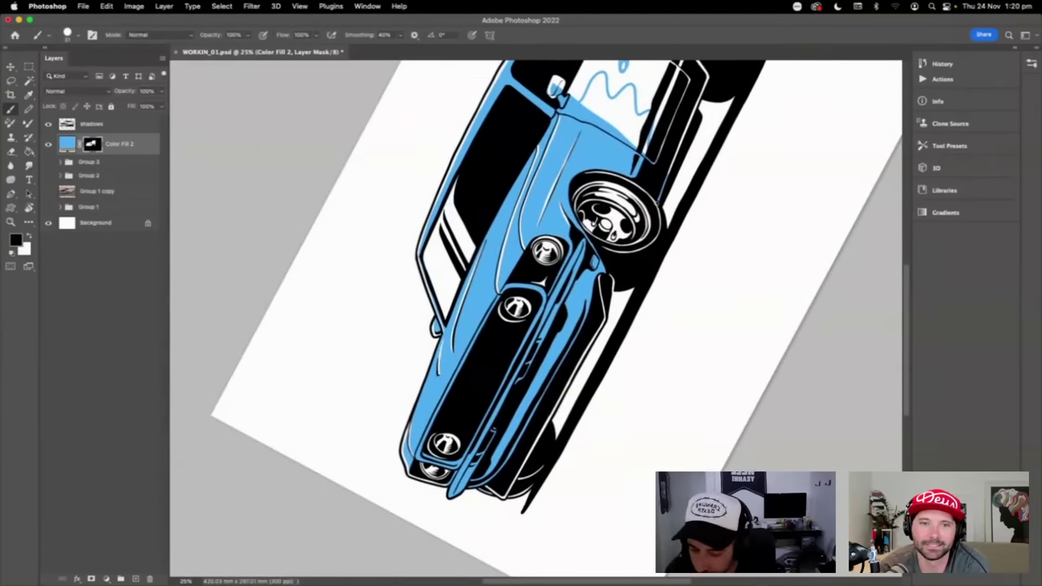
{"action": "key", "text": "Escape"}
- Change Color Fill 2 to dark blue #0b4873 and target the fill layer rather than its mask
{"action": "double_click", "coordinate": [67, 144]}
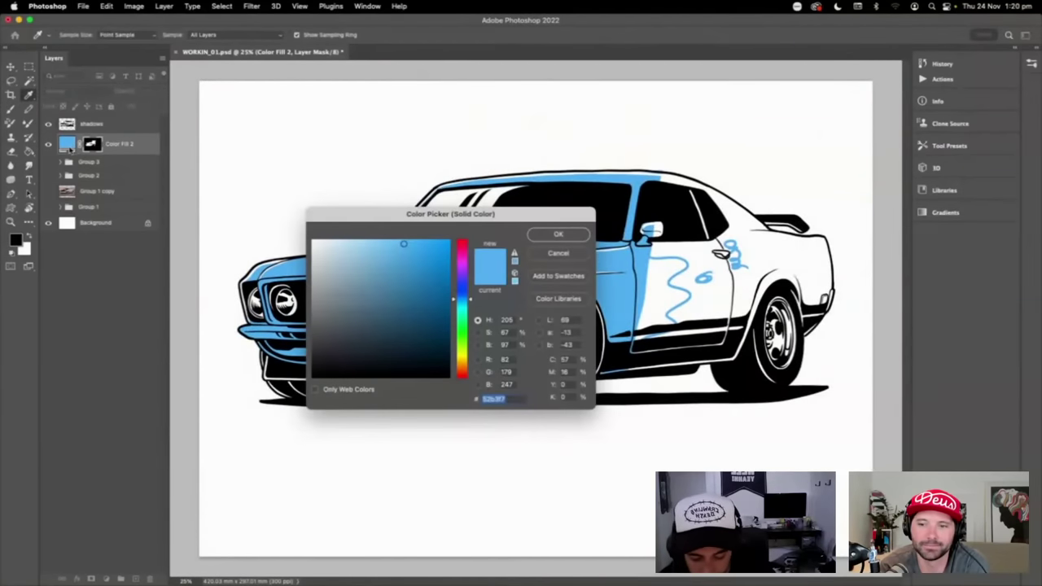
{"action": "left_click", "coordinate": [437, 315]}
{"action": "left_click", "coordinate": [559, 234]}
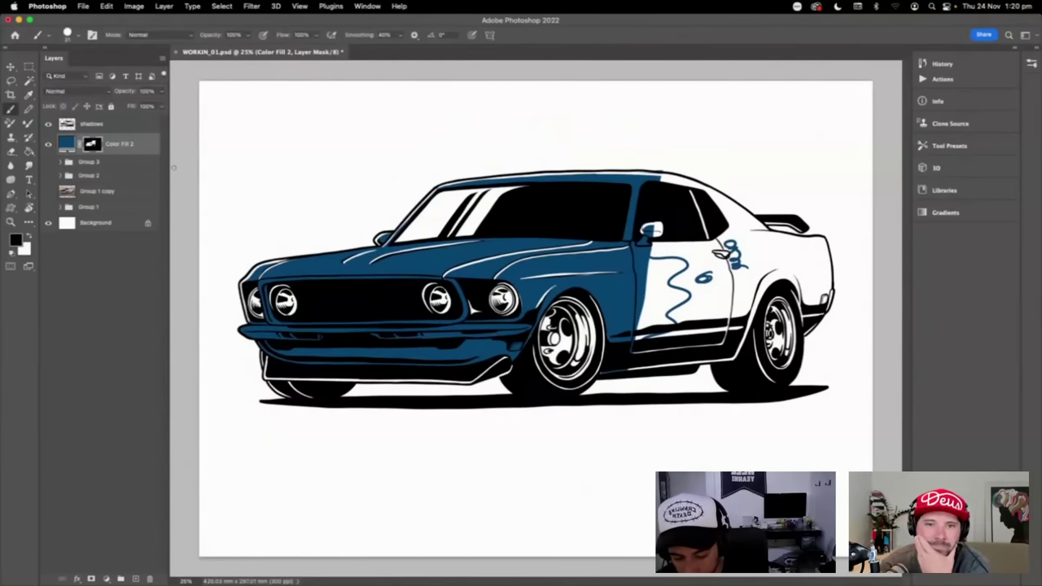
{"action": "left_click", "coordinate": [153, 150]}
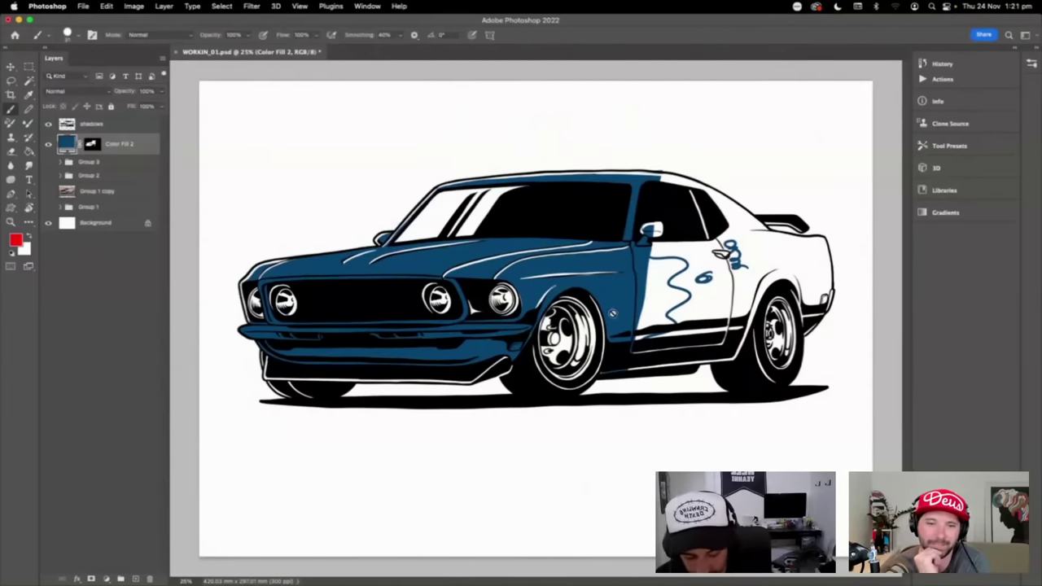
- Rotate the canvas view about 12° anticlockwise, then go back to the Brush
{"action": "key", "text": "r"}
{"action": "left_click_drag", "start_coordinate": [689, 371], "coordinate": [701, 296]}
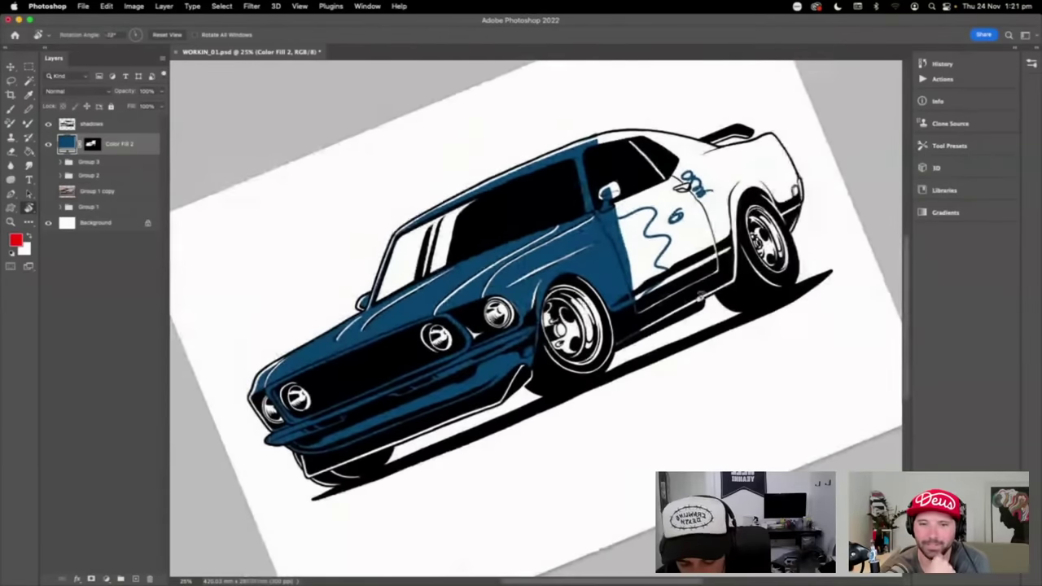
{"action": "left_click_drag", "start_coordinate": [755, 231], "coordinate": [770, 253]}
{"action": "mouse_move", "coordinate": [815, 203]}
{"action": "left_mouse_down"}
{"action": "mouse_move", "coordinate": [821, 233]}
{"action": "mouse_move", "coordinate": [829, 213]}
{"action": "mouse_move", "coordinate": [824, 230]}
{"action": "left_mouse_up"}
{"action": "key", "text": "b"}
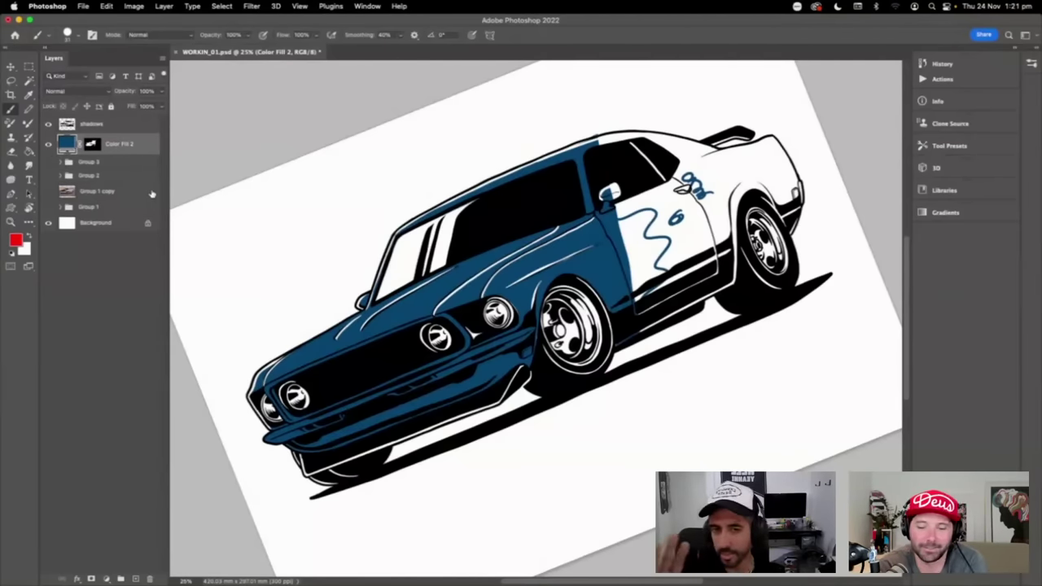
- Hide the blue Color Fill 2 layer and expand Group 2
{"action": "left_click", "coordinate": [48, 144]}
{"action": "left_click", "coordinate": [61, 162]}
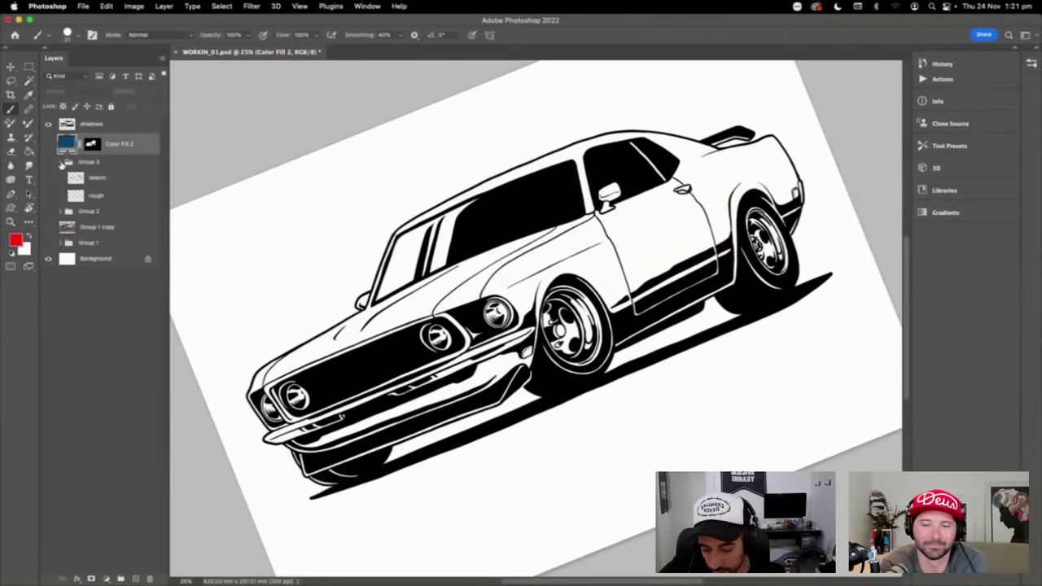
{"action": "left_click", "coordinate": [62, 162]}
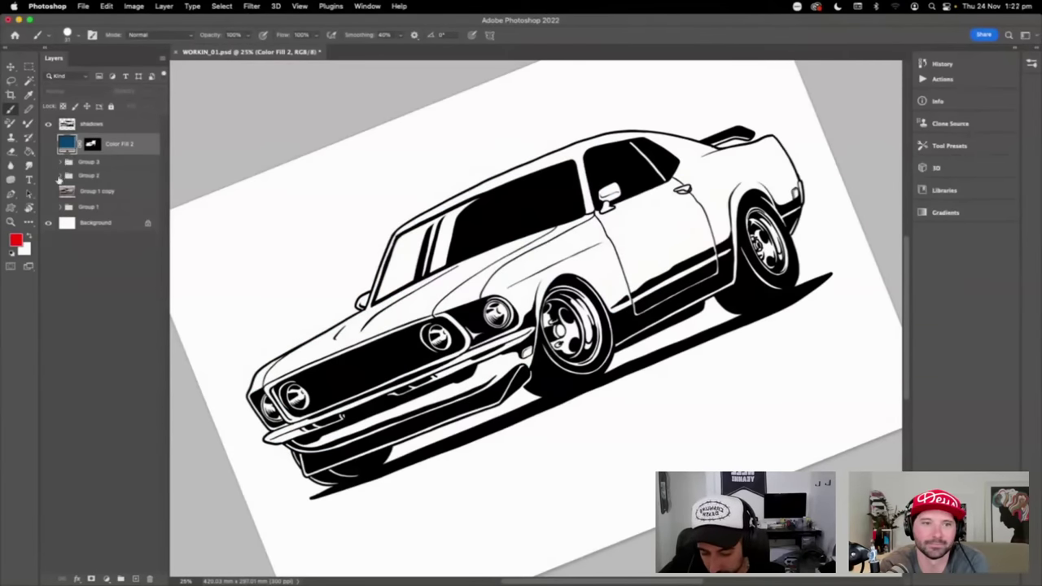
{"action": "left_click", "coordinate": [61, 175]}
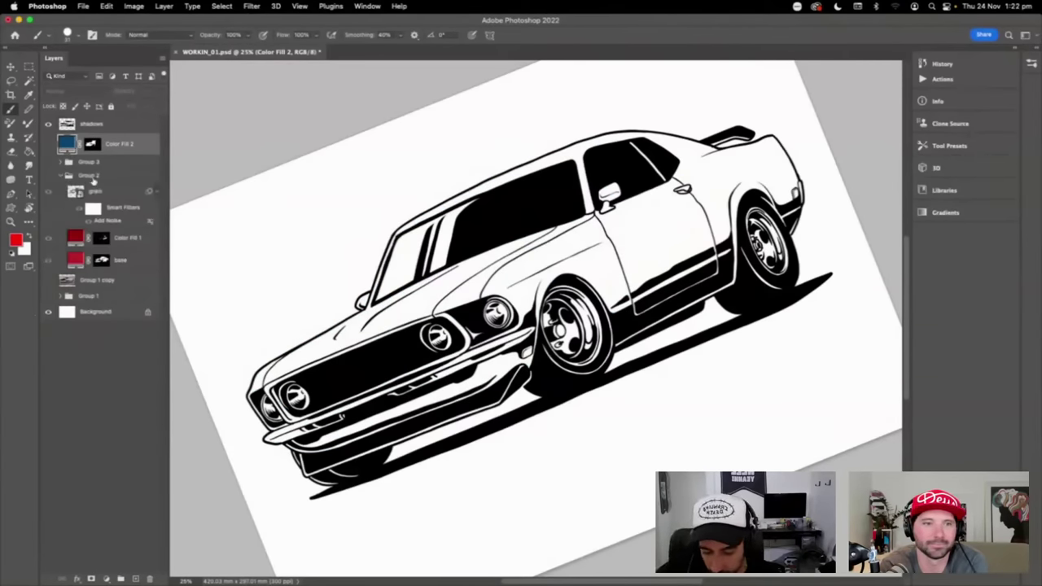
- Rename Group 2 to 'colours' and make it and its white highlights visible
{"action": "double_click", "coordinate": [97, 176]}
{"action": "type", "text": "colours"}
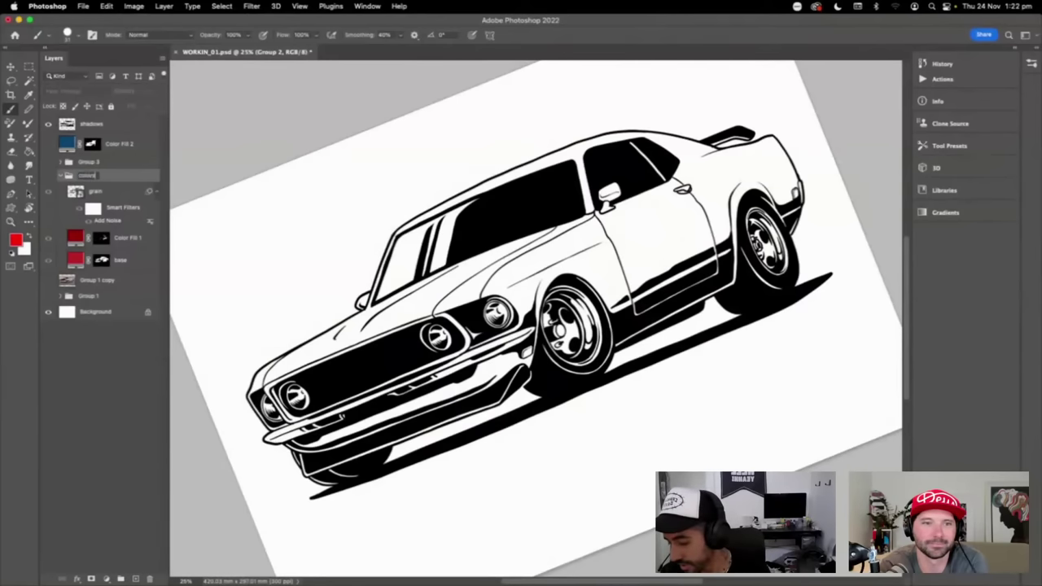
{"action": "key", "text": "Return"}
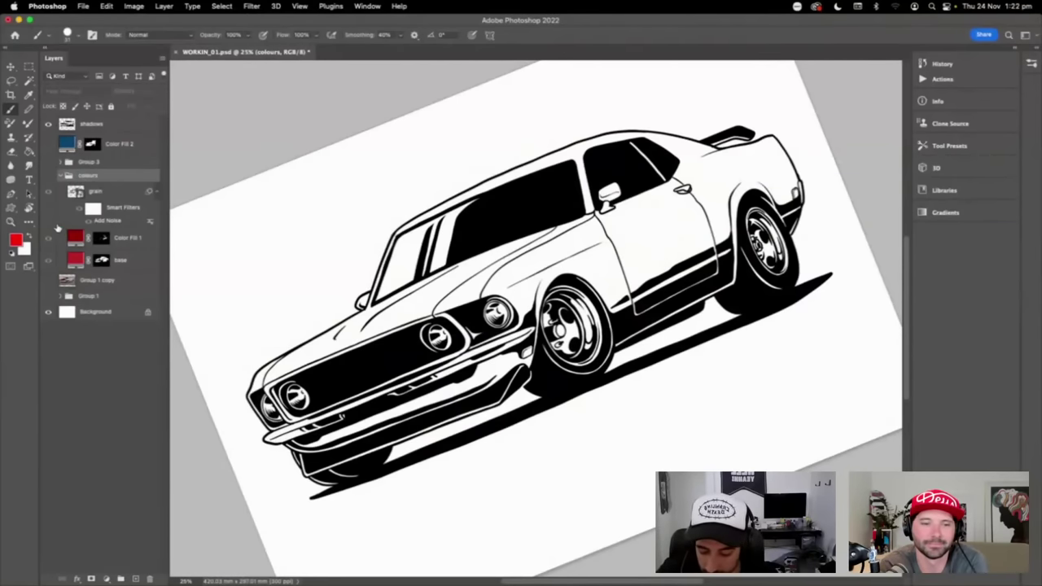
{"action": "left_click", "coordinate": [48, 175]}
{"action": "left_click", "coordinate": [49, 237]}
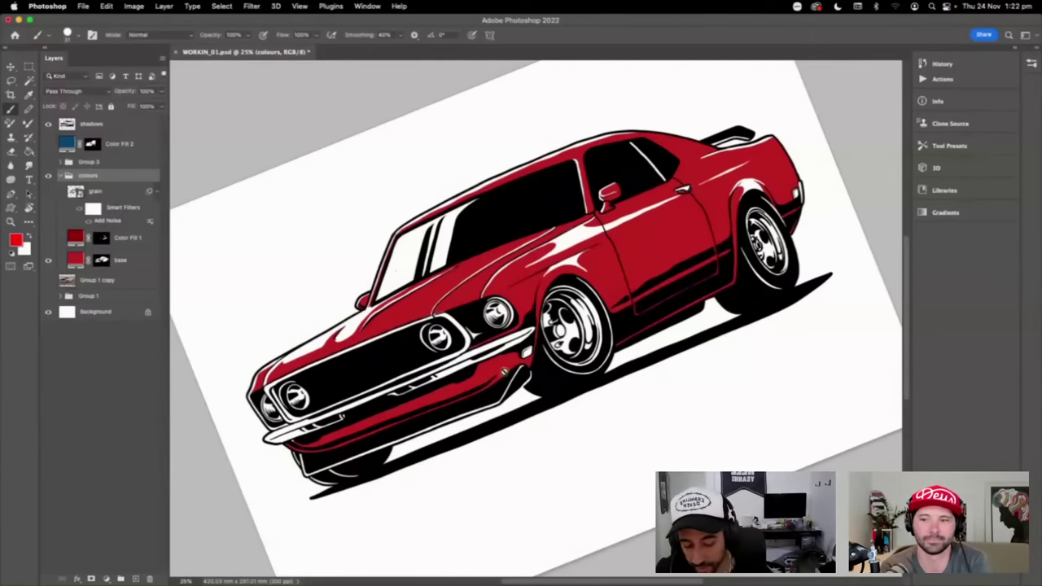
- Shift the base fill's hue from red to orange and level the view at 25%
{"action": "double_click", "coordinate": [75, 259]}
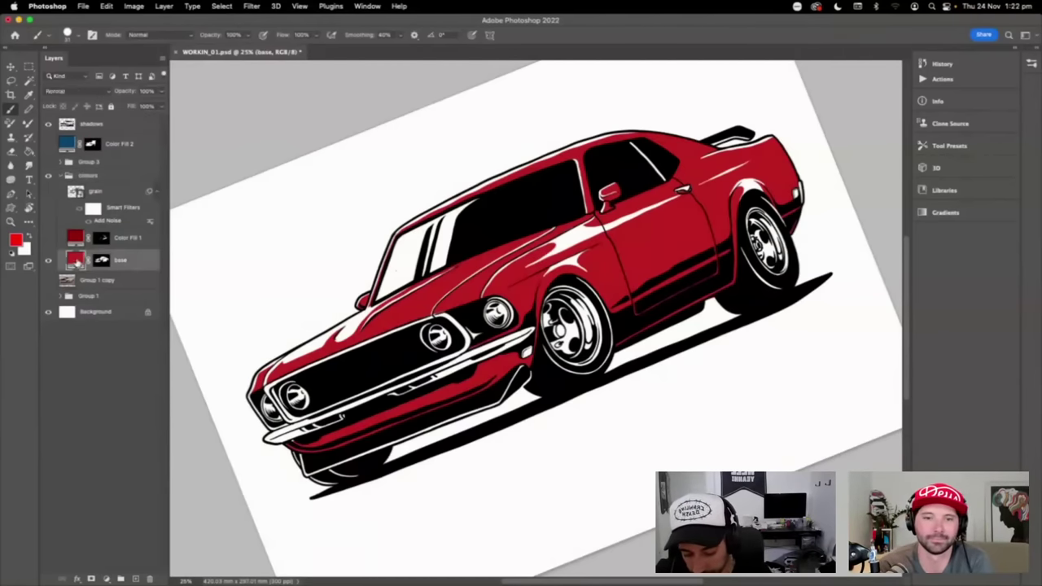
{"action": "left_click_drag", "start_coordinate": [463, 365], "coordinate": [462, 364]}
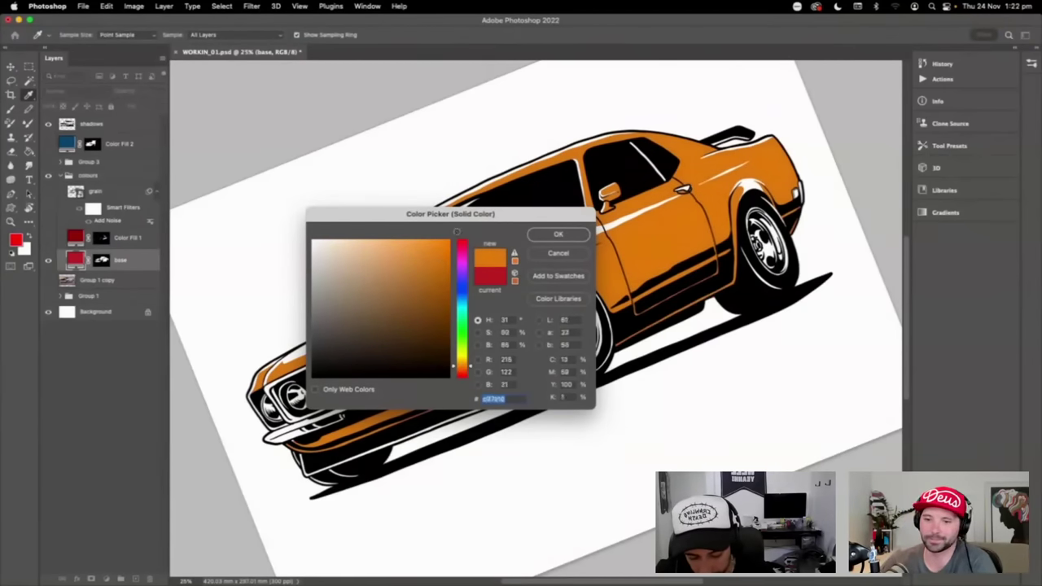
{"action": "left_click", "coordinate": [558, 236]}
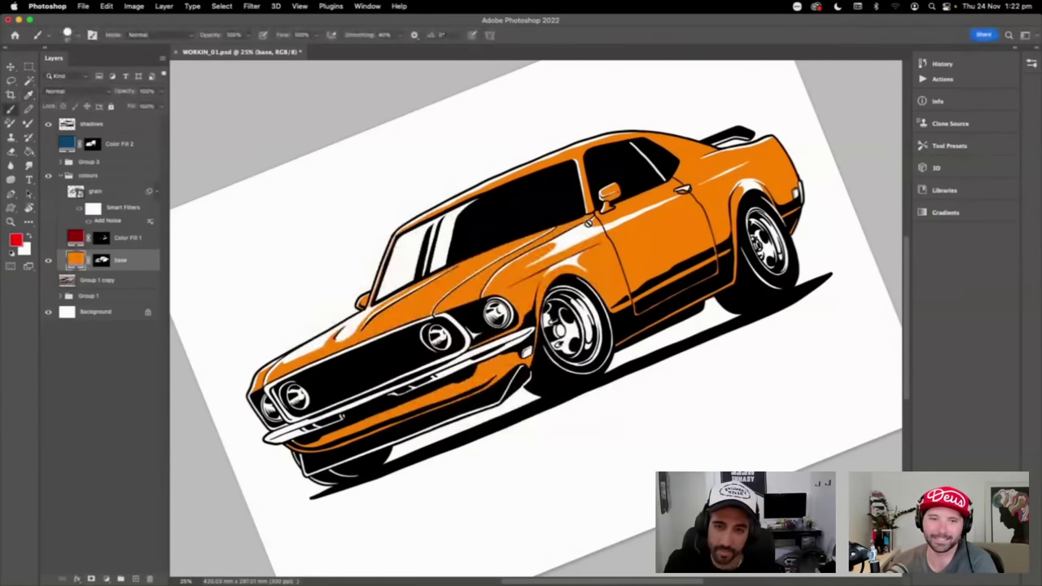
{"action": "key", "text": "Escape"}
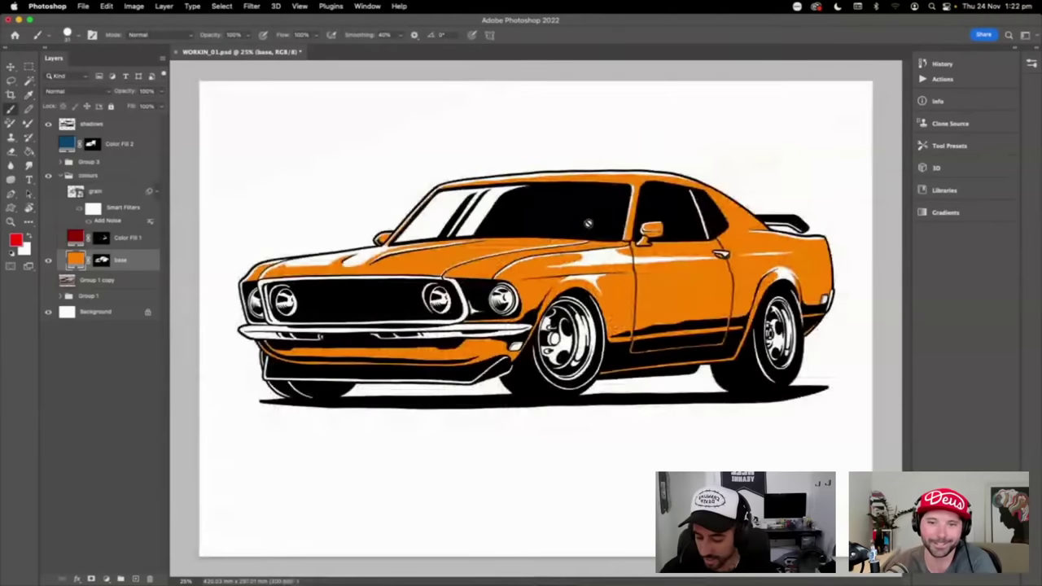
{"action": "key", "text": "super+minus"}
{"action": "key", "text": "super+plus"}
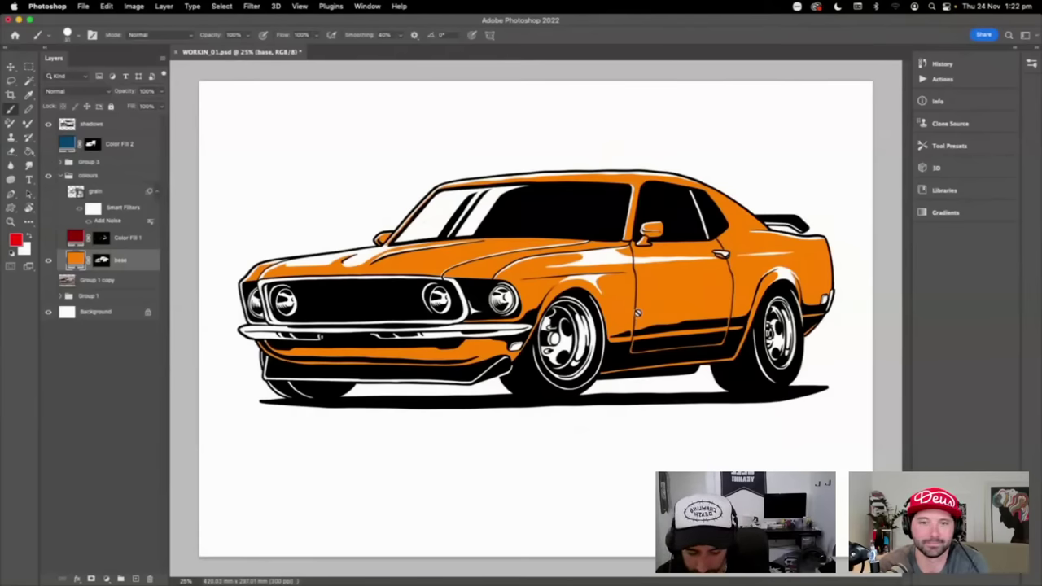
{"action": "key", "text": "super+0"}
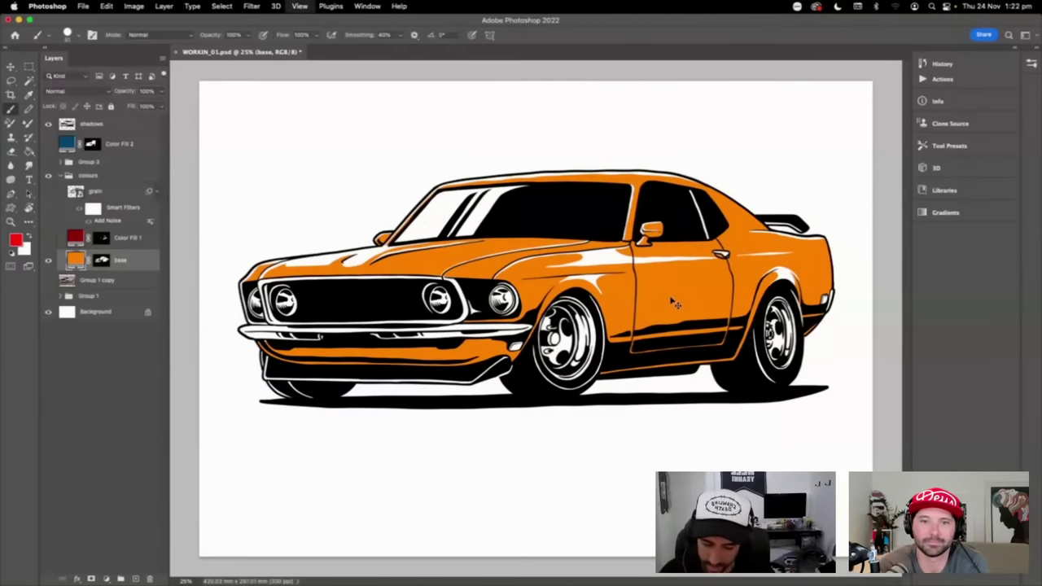
{"action": "key", "text": "super+equal"}
{"action": "key", "text": "super+equal"}
{"action": "key", "text": "super+equal"}
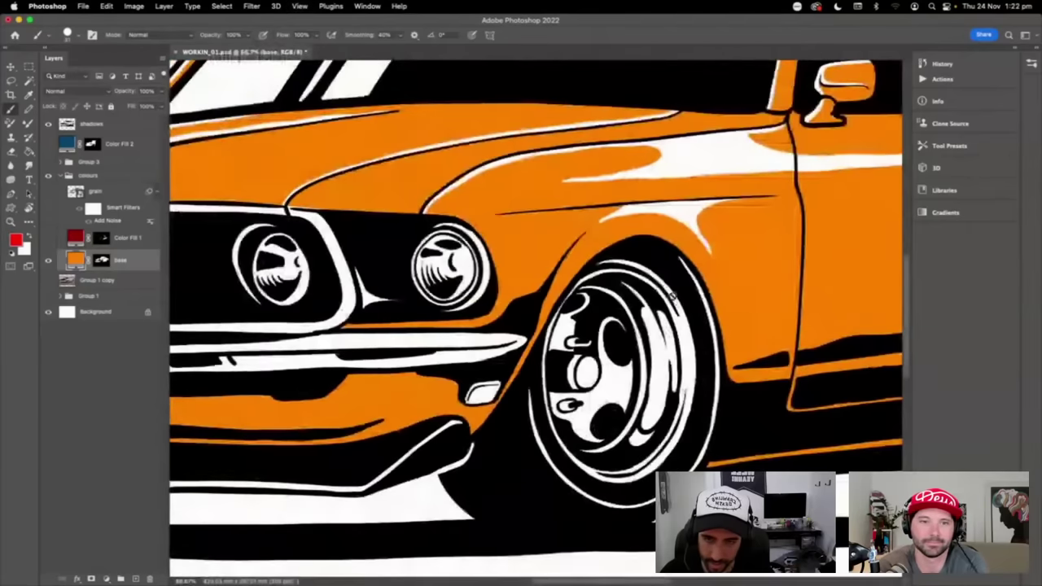
{"action": "scroll", "coordinate": [673, 295], "scroll_direction": "right", "scroll_amount": 10}
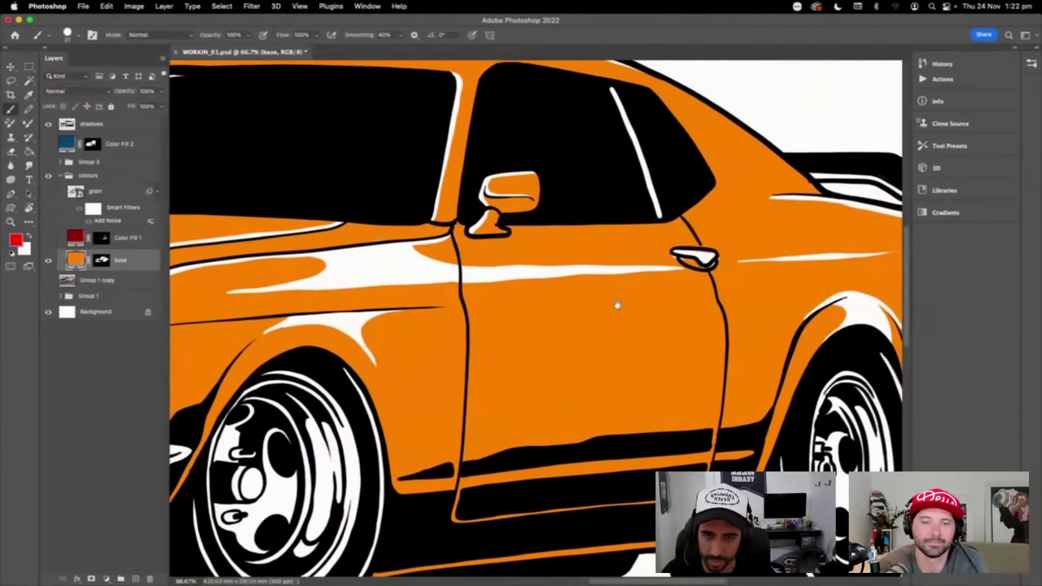
{"action": "scroll", "coordinate": [617, 306], "scroll_direction": "right", "scroll_amount": 5}
{"action": "key", "text": "super+minus"}
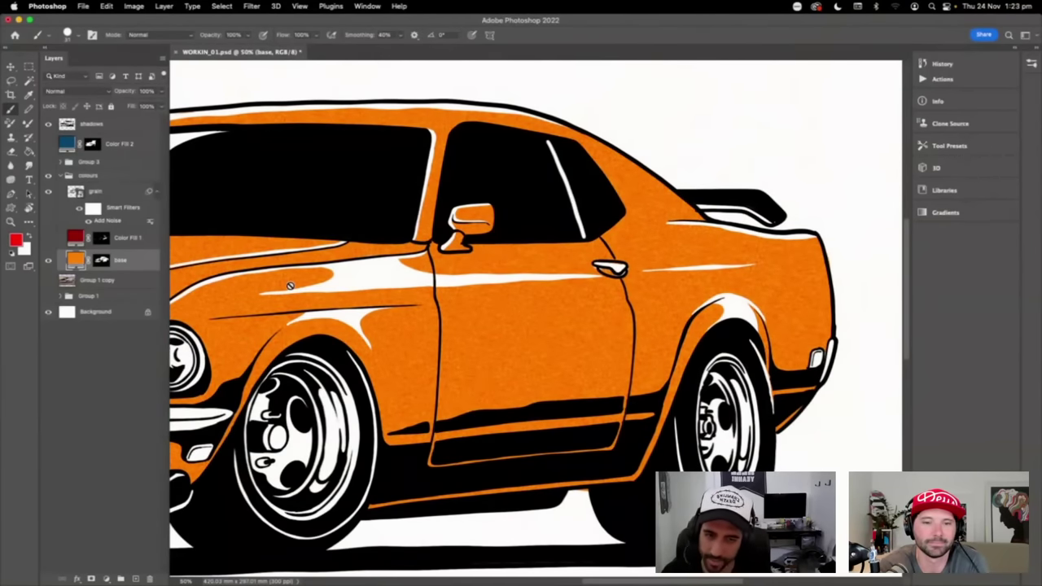
{"action": "left_click_drag", "start_coordinate": [602, 313], "coordinate": [644, 305]}
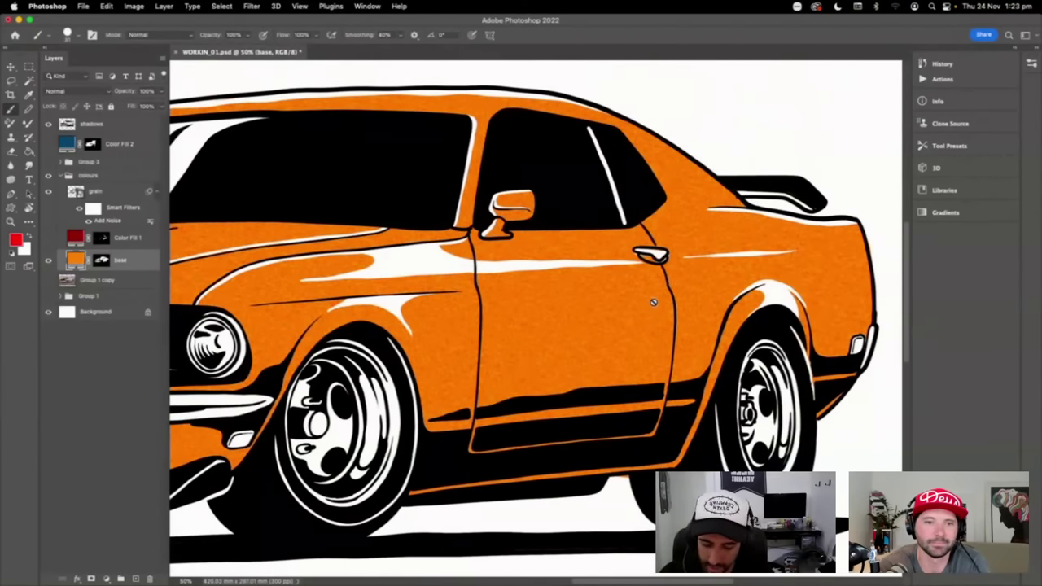
- Hide the grain layer and add a mid-grey Solid Color fill over the base paint selection
{"action": "left_click", "coordinate": [48, 190]}
{"action": "left_click", "coordinate": [101, 261], "text": "super"}
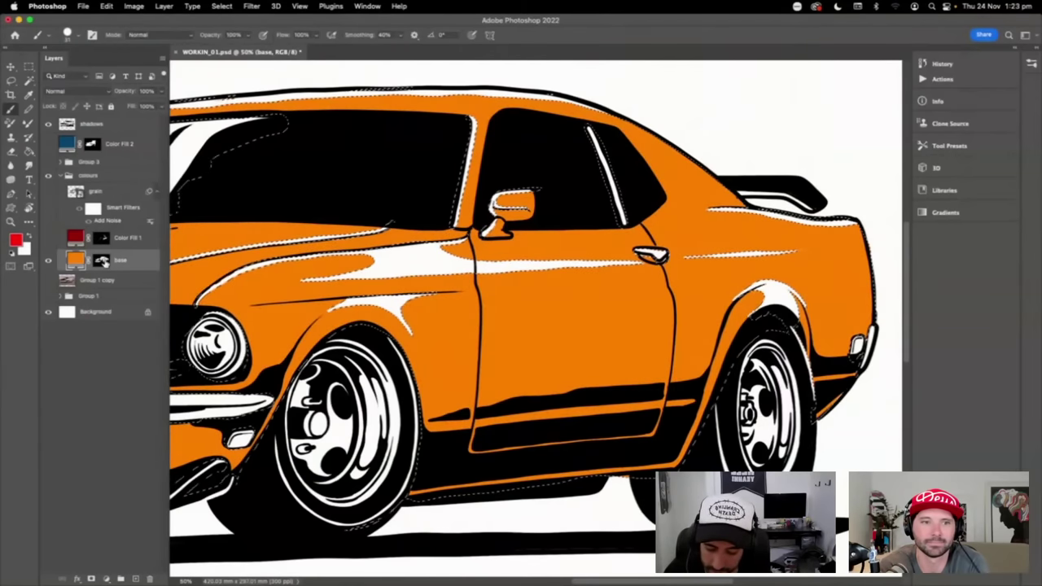
{"action": "left_click", "coordinate": [106, 579]}
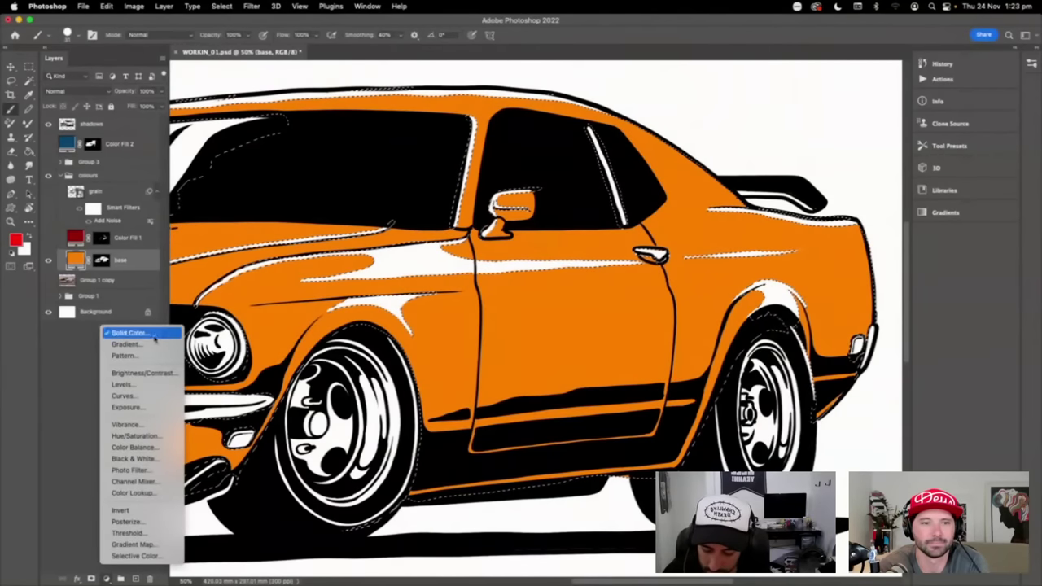
{"action": "left_click", "coordinate": [220, 300]}
{"action": "left_click", "coordinate": [313, 291]}
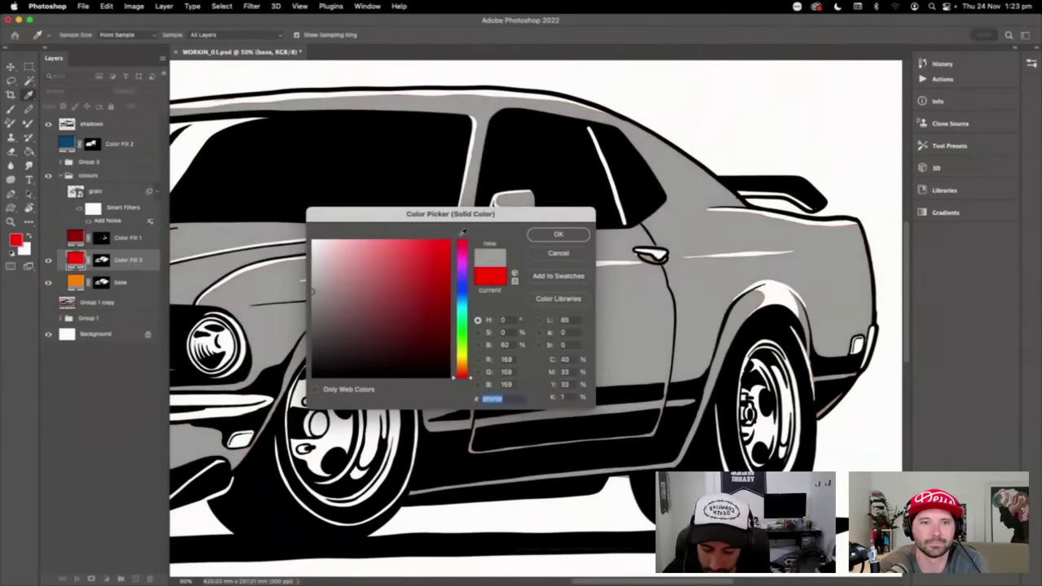
{"action": "left_click", "coordinate": [560, 235]}
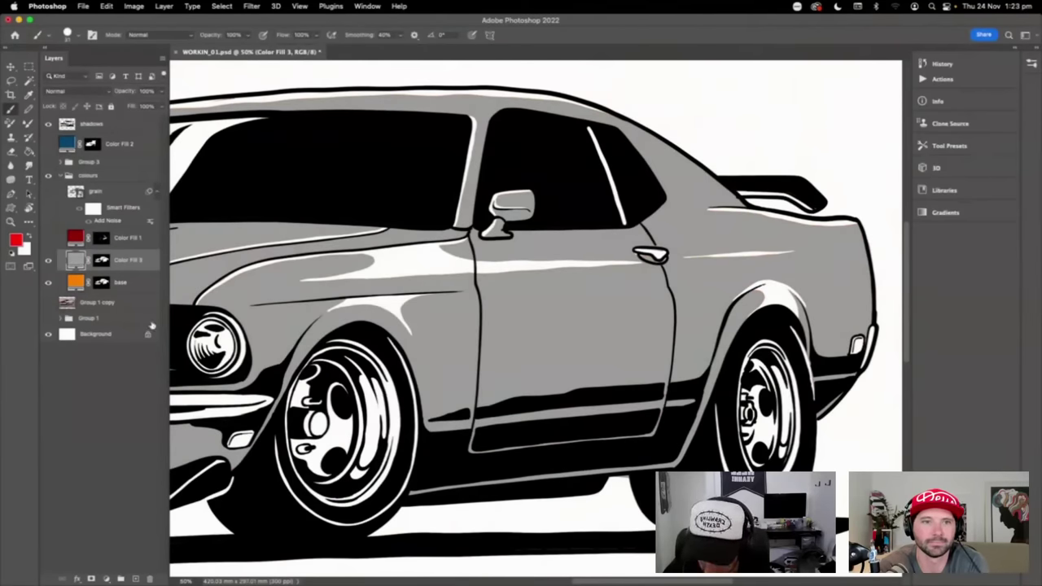
- Merge a new empty layer with the grey fill and load its pixels as a selection
{"action": "left_click", "coordinate": [135, 579]}
{"action": "left_click", "coordinate": [130, 279], "text": "shift"}
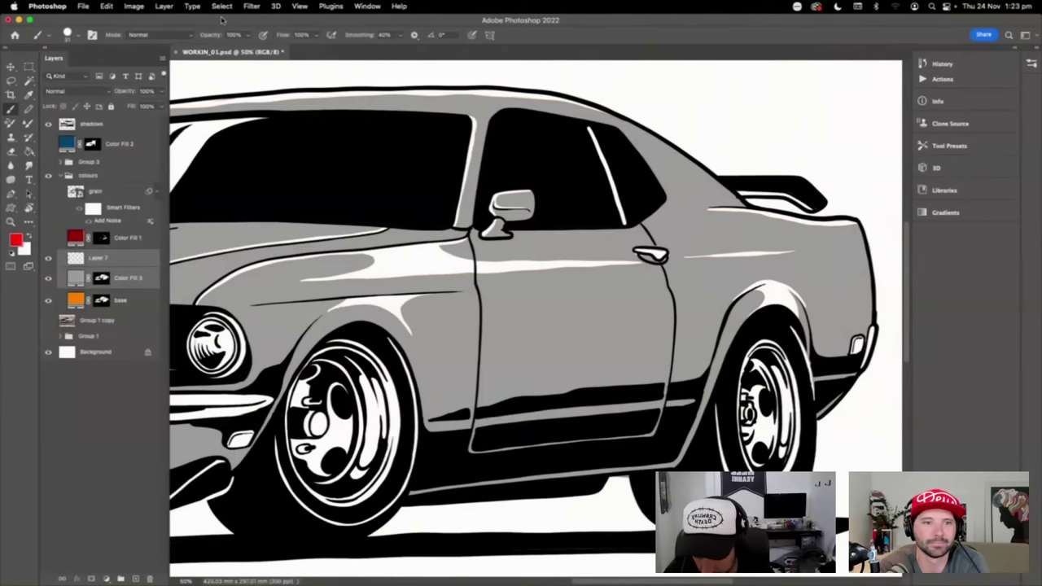
{"action": "left_click", "coordinate": [162, 58]}
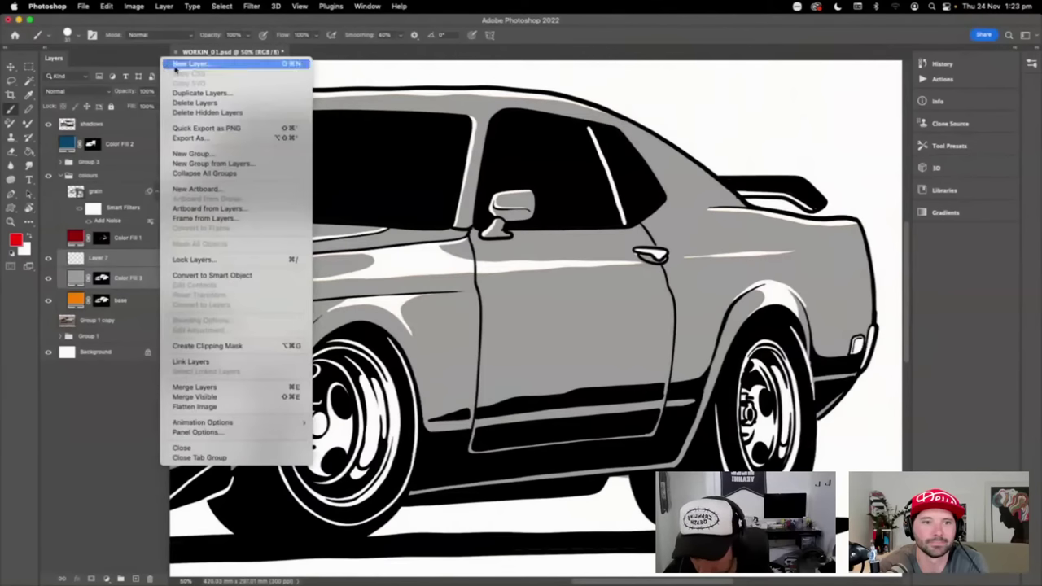
{"action": "left_click", "coordinate": [214, 387]}
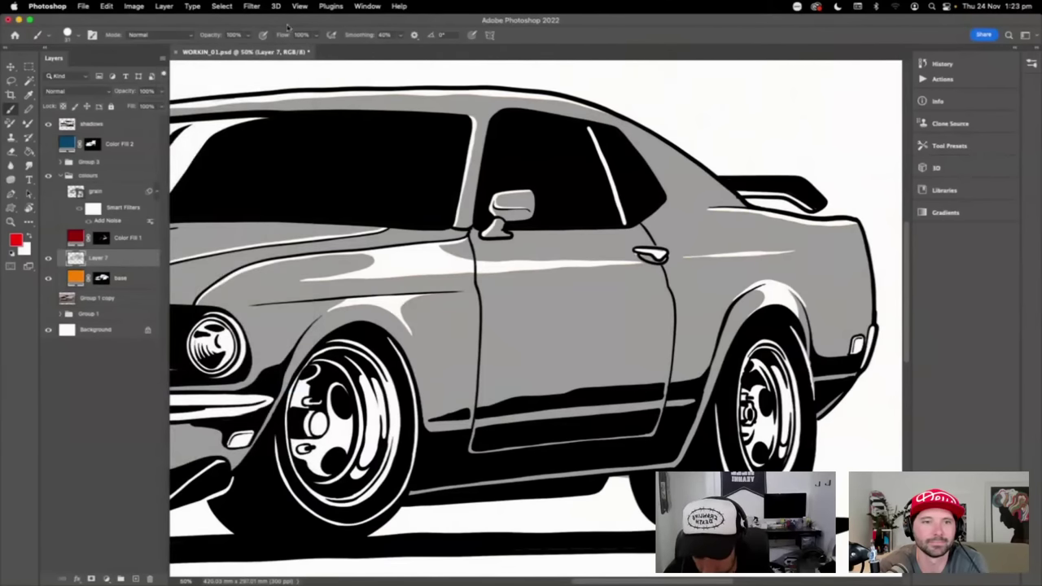
{"action": "left_click", "coordinate": [74, 258], "text": "super"}
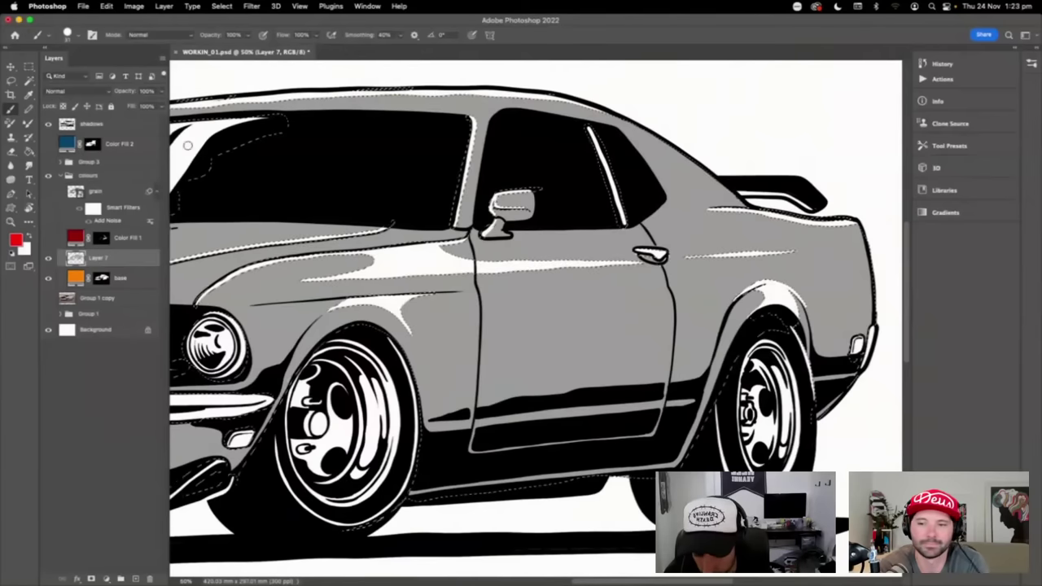
- Add Noise to the grey layer, blend it in Overlay at about 28%, then delete it
{"action": "left_click", "coordinate": [299, 6]}
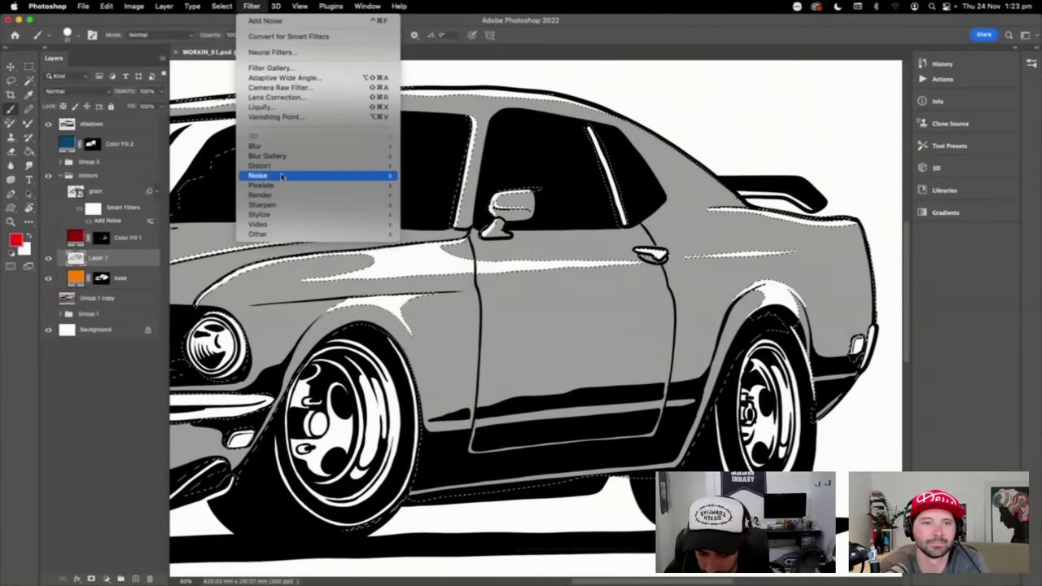
{"action": "left_click", "coordinate": [428, 175]}
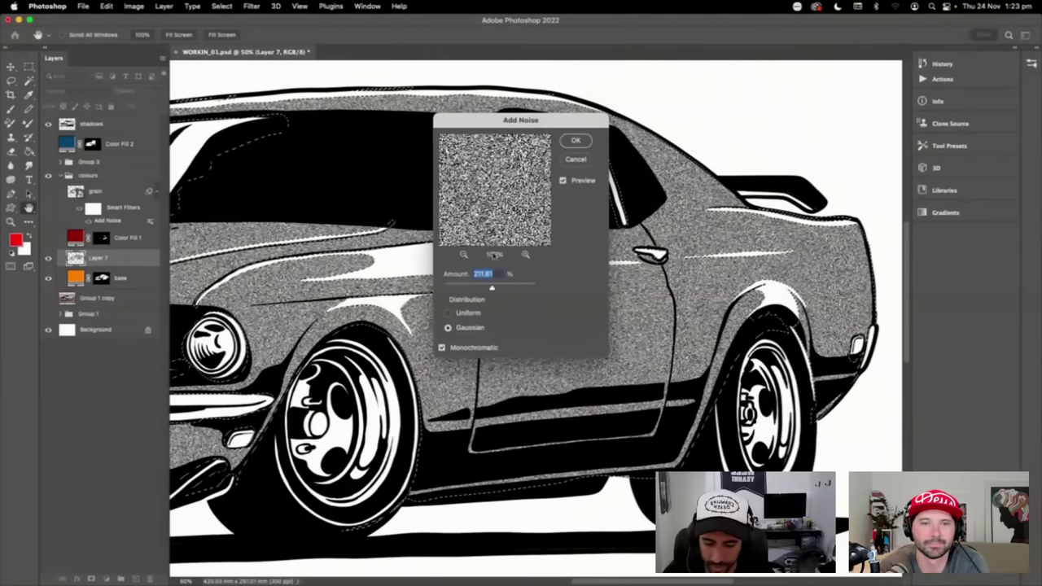
{"action": "mouse_move", "coordinate": [492, 289]}
{"action": "left_mouse_down"}
{"action": "mouse_move", "coordinate": [513, 287]}
{"action": "mouse_move", "coordinate": [481, 288]}
{"action": "left_mouse_up"}
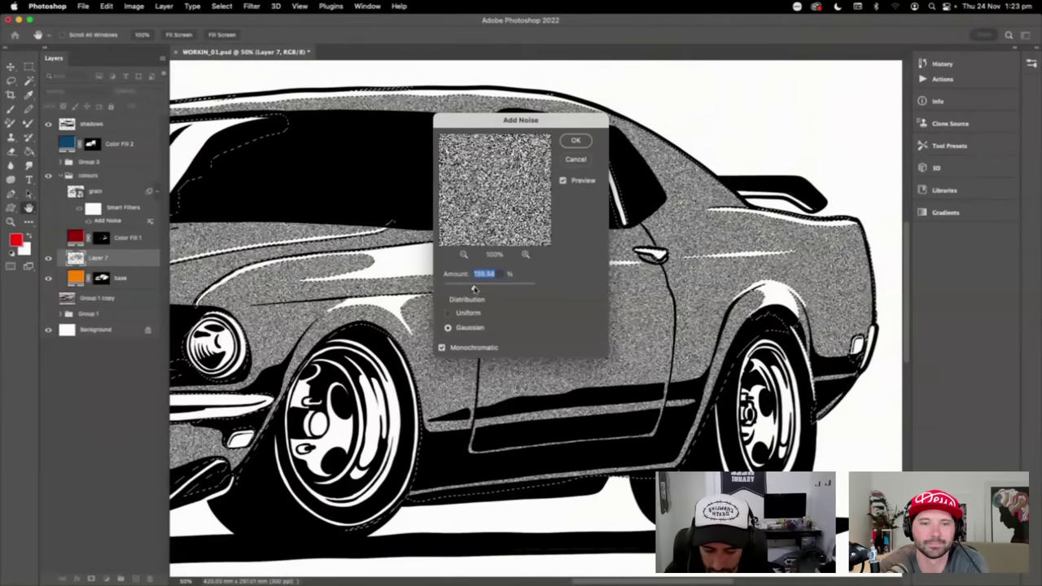
{"action": "left_click", "coordinate": [576, 142]}
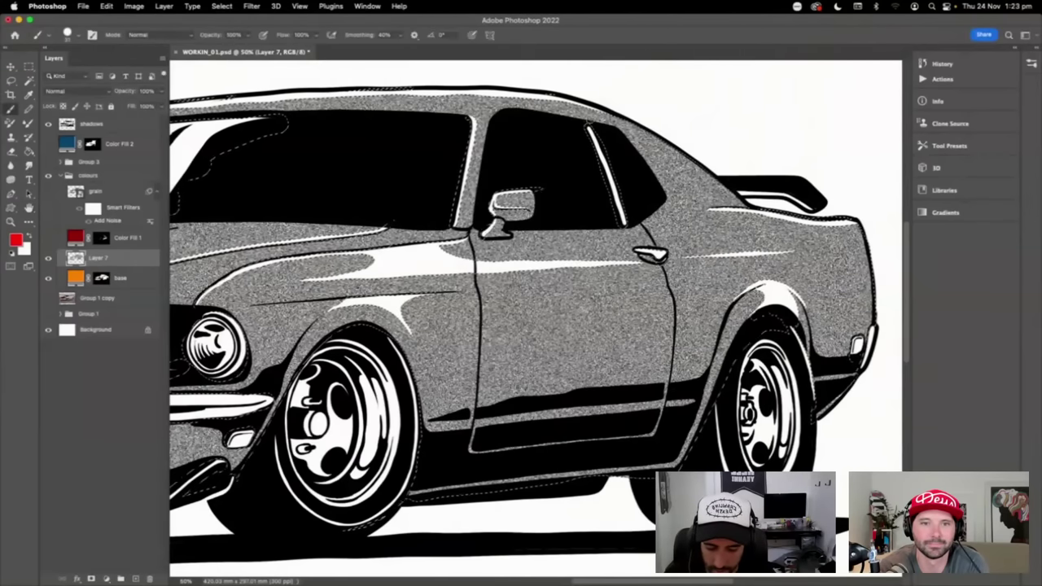
{"action": "left_click", "coordinate": [87, 92]}
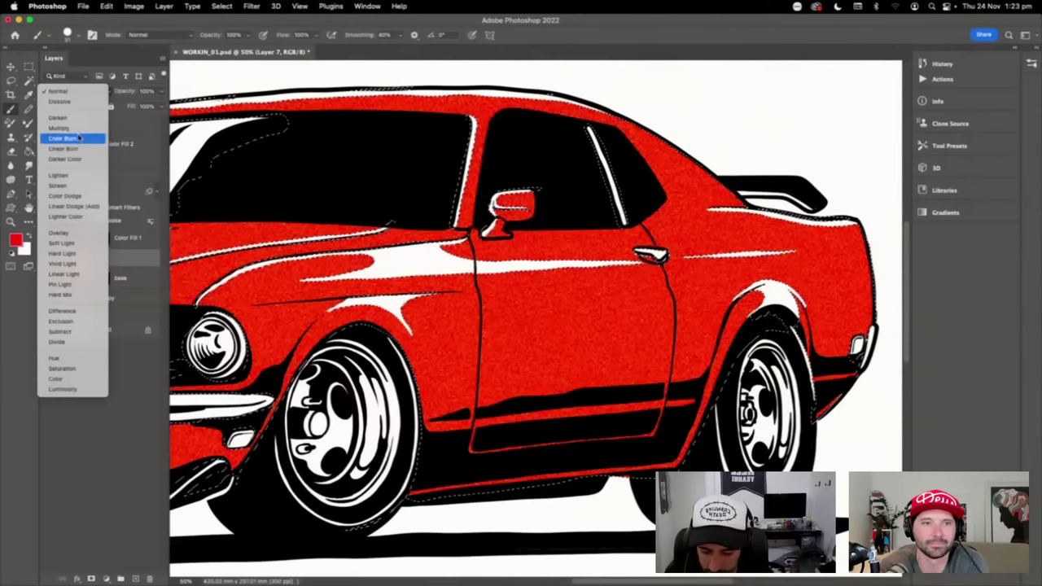
{"action": "left_click", "coordinate": [95, 237]}
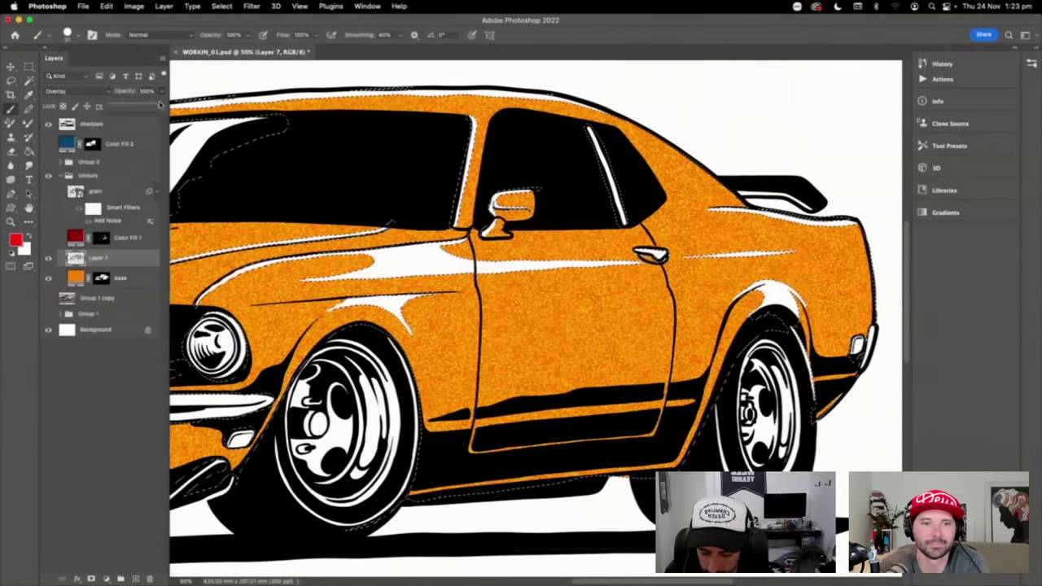
{"action": "left_click_drag", "start_coordinate": [132, 107], "coordinate": [125, 106]}
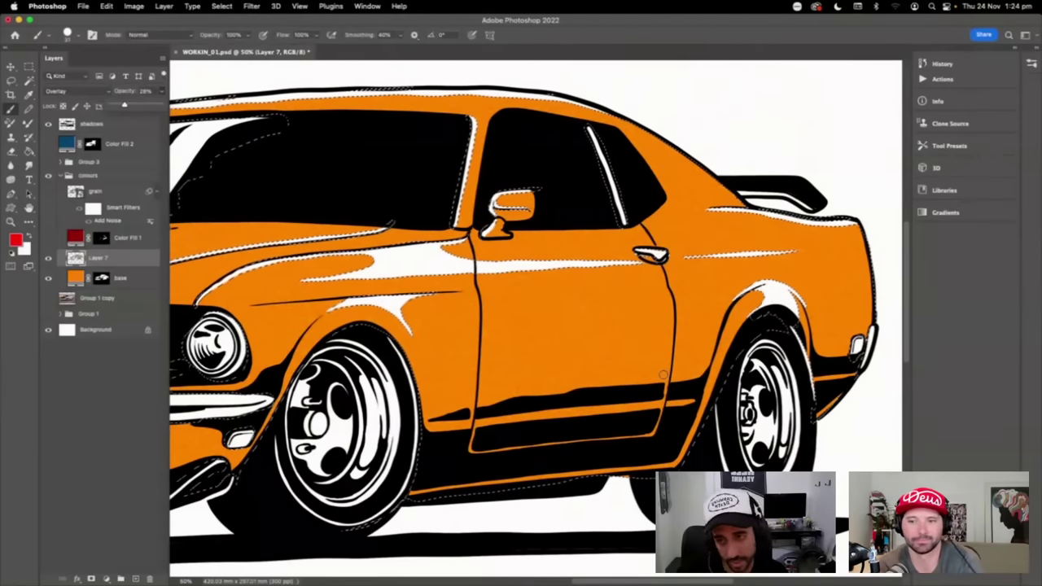
{"action": "left_click_drag", "start_coordinate": [140, 262], "coordinate": [147, 579]}
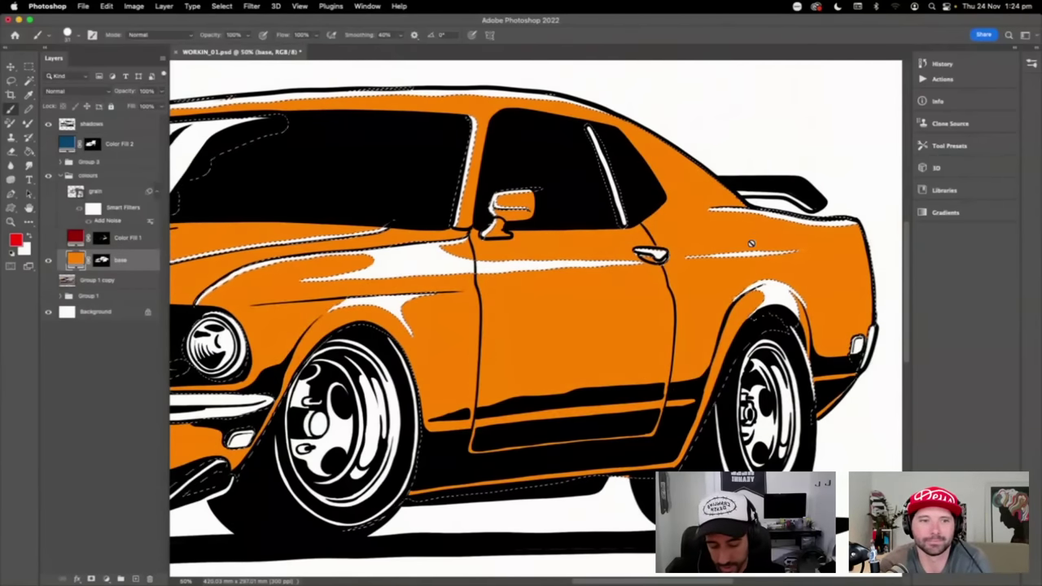
- Deselect the base paint area and fit the flat-orange car in the window
{"action": "key", "text": "super+minus"}
{"action": "key", "text": "super+minus"}
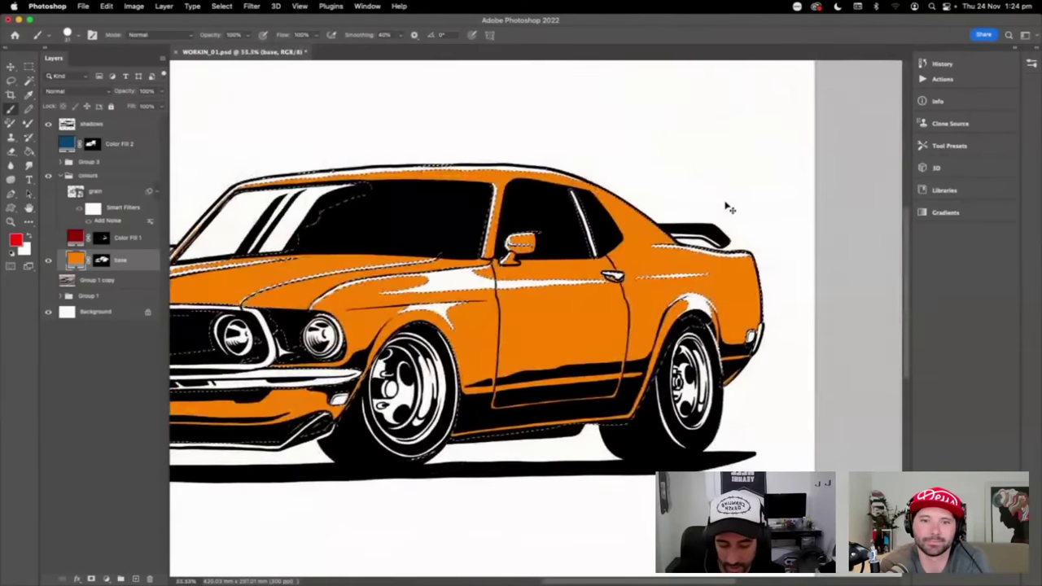
{"action": "key", "text": "v"}
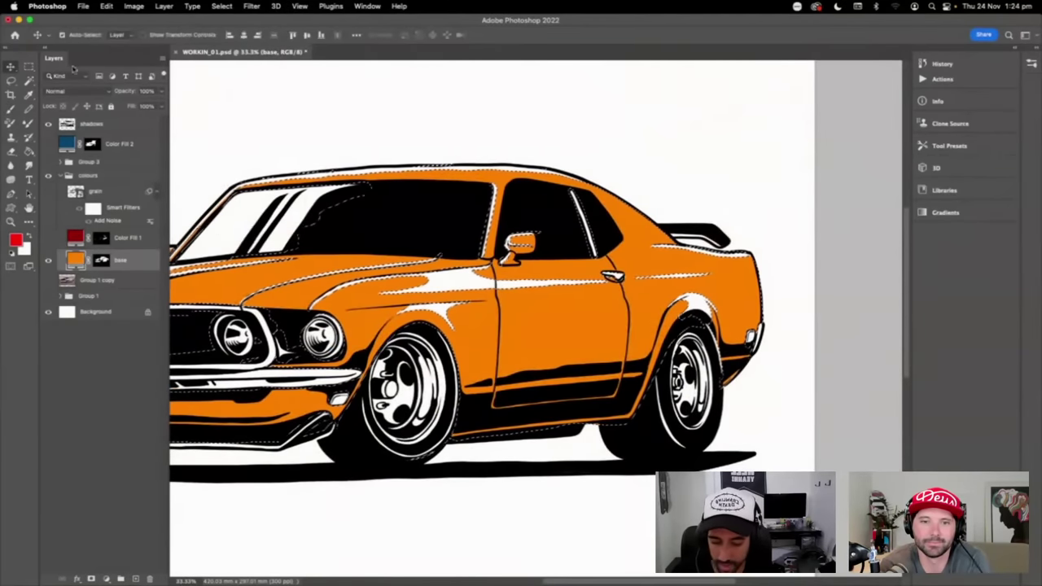
{"action": "left_click", "coordinate": [593, 150]}
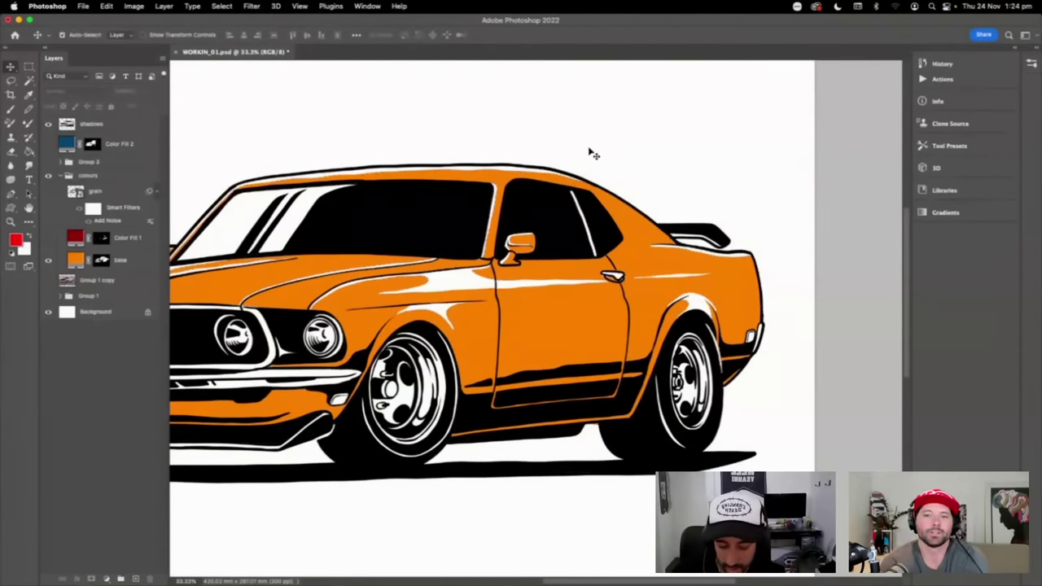
{"action": "key", "text": "super+plus"}
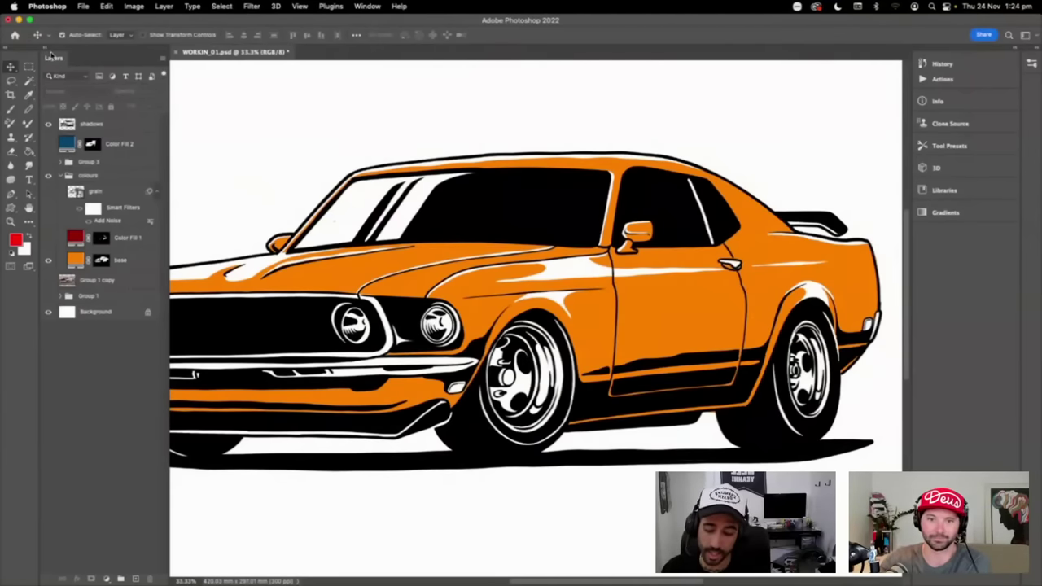
- Open the recent file intro_01.psd
{"action": "left_click", "coordinate": [85, 8]}
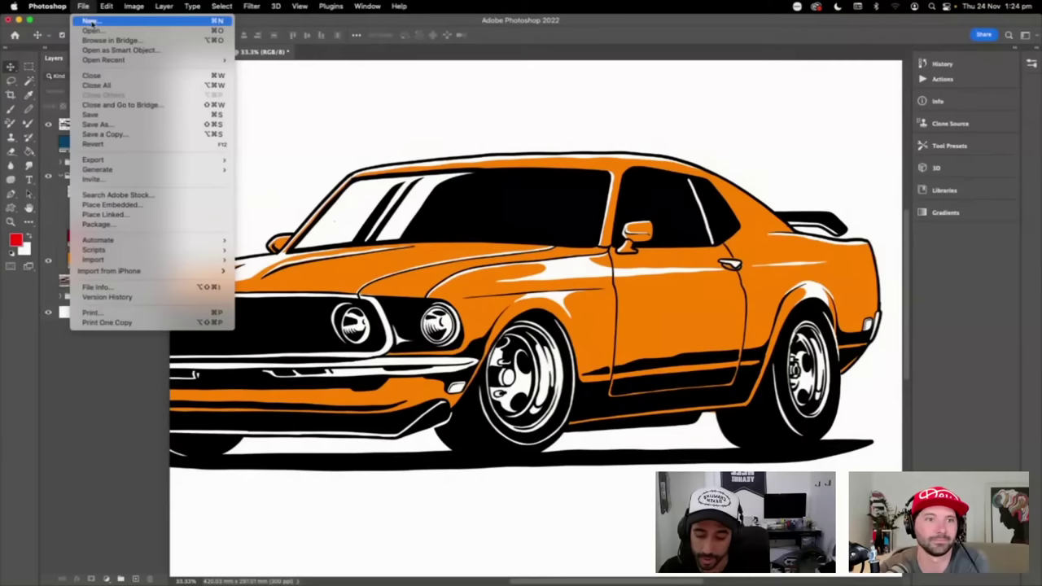
{"action": "mouse_move", "coordinate": [122, 59]}
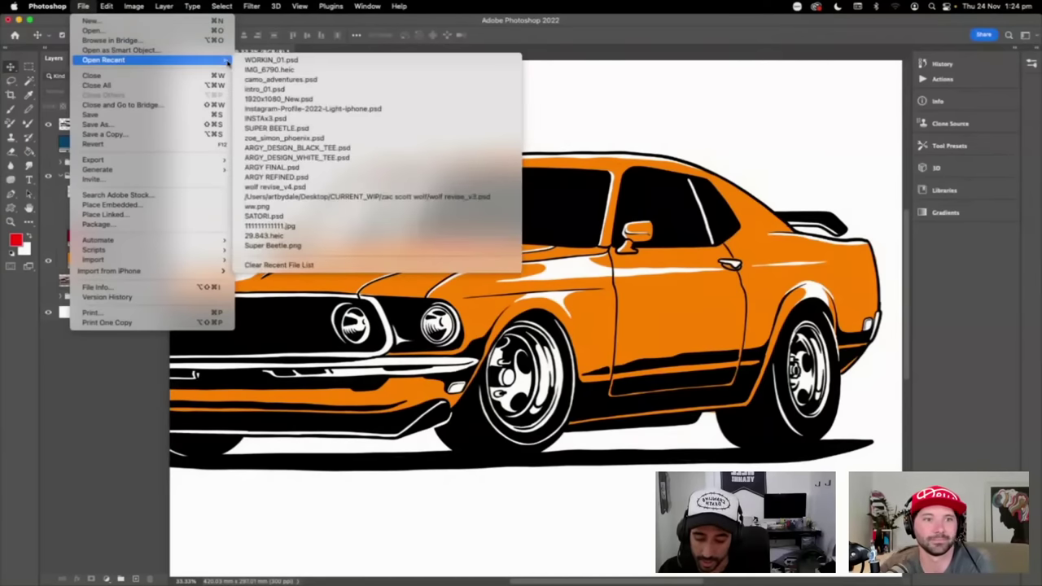
{"action": "left_click", "coordinate": [286, 89]}
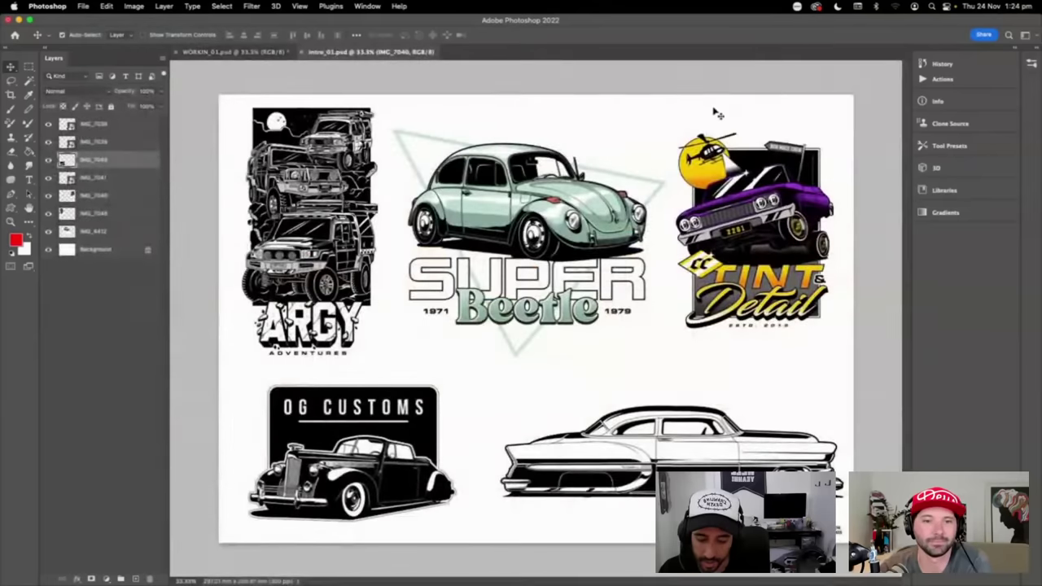
- Zoom in on the SUPER Beetle lettering, then return to WORKIN_01.psd
{"action": "key", "text": "super+equal"}
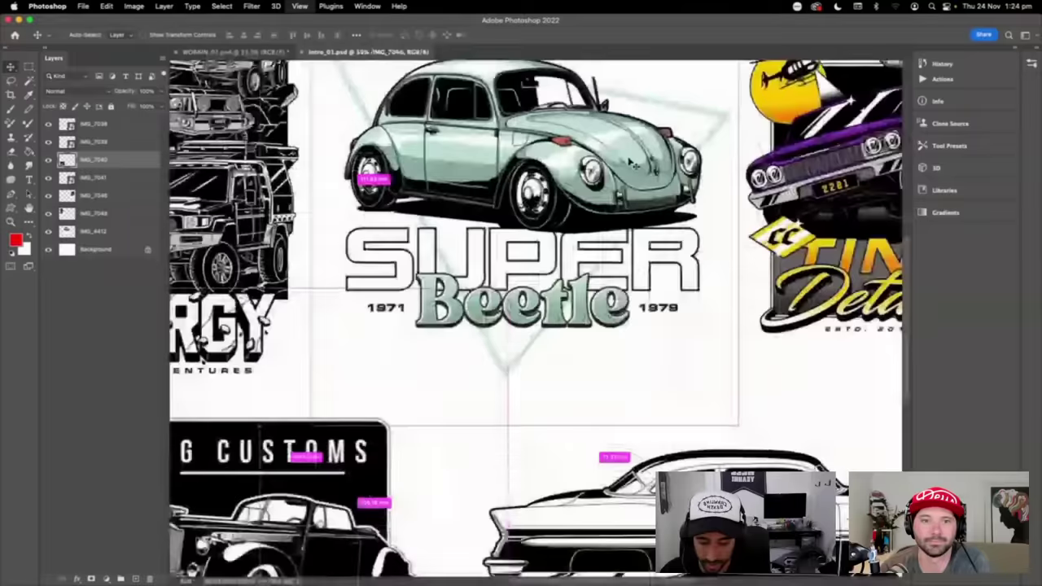
{"action": "key", "text": "super+equal"}
{"action": "key", "text": "super+equal"}
{"action": "key", "text": "super+equal"}
{"action": "key", "text": "super+equal"}
{"action": "key", "text": "super+equal"}
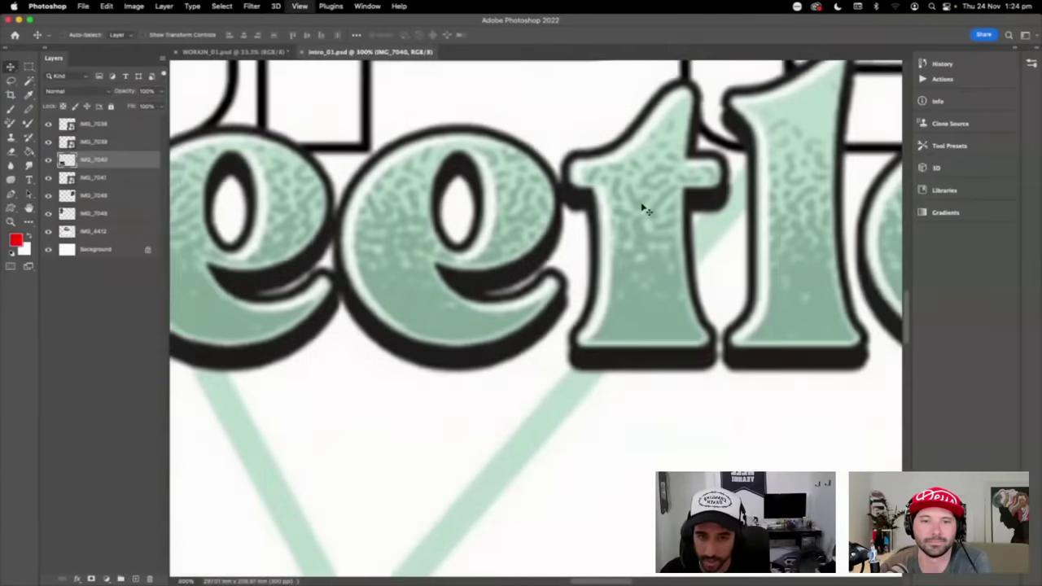
{"action": "key", "text": "super+minus"}
{"action": "key", "text": "super+minus"}
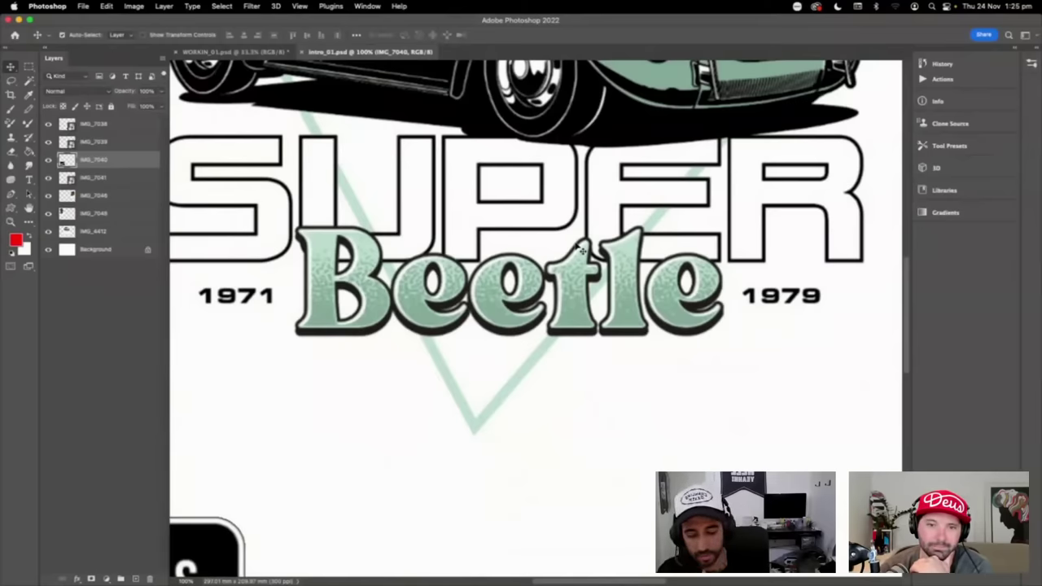
{"action": "left_click", "coordinate": [232, 51]}
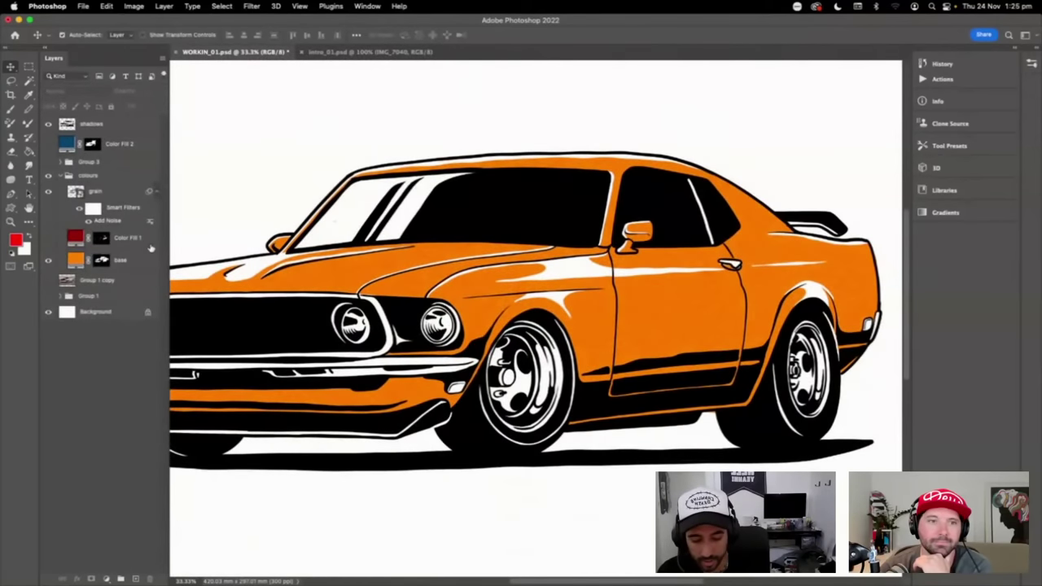
- Zoom in closely on the front wheel arch to inspect the paint grain
{"action": "key", "text": "super+equal"}
{"action": "key", "text": "super+equal"}
{"action": "key", "text": "super+equal"}
{"action": "key", "text": "super+equal"}
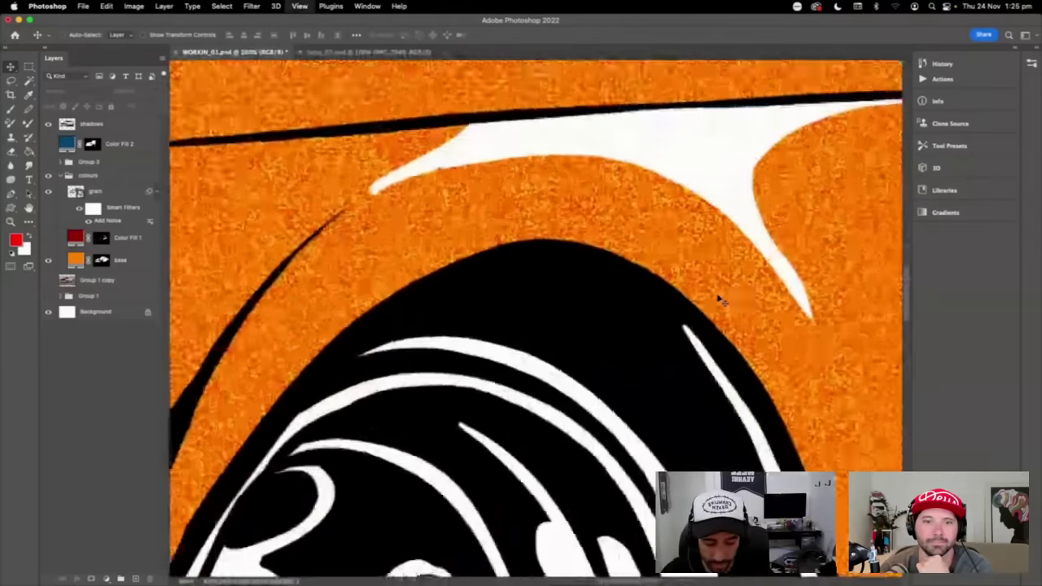
{"action": "key", "text": "super+equal"}
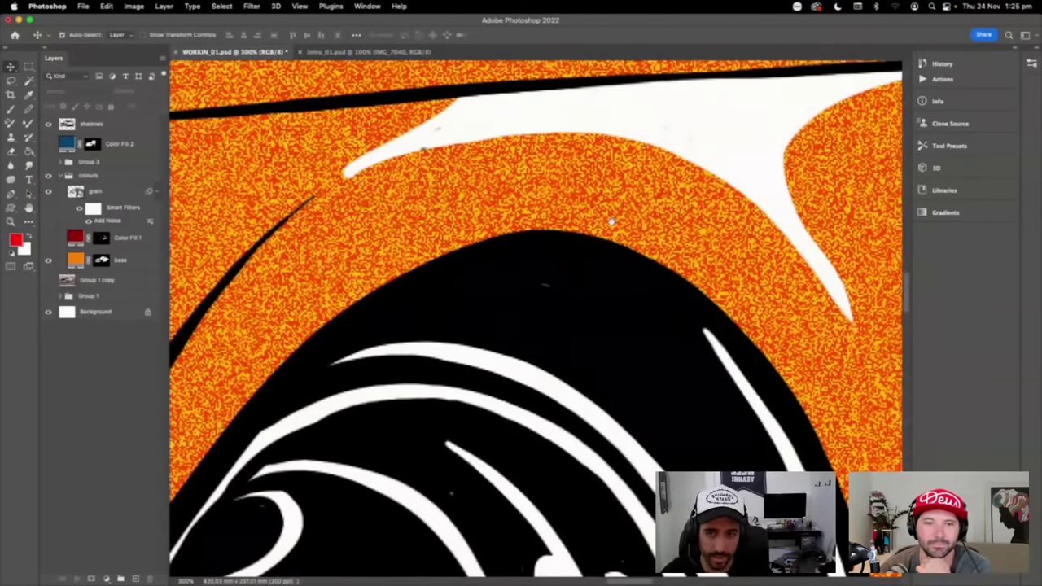
{"action": "key", "text": "super+equal"}
{"action": "key", "text": "super+equal"}
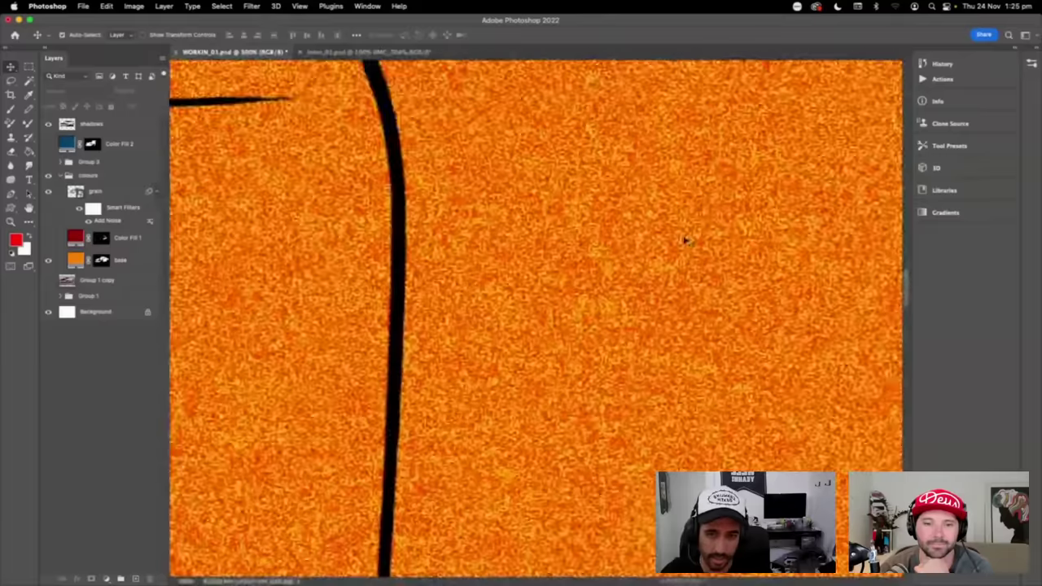
{"action": "scroll", "coordinate": [686, 240], "scroll_direction": "right", "scroll_amount": 4}
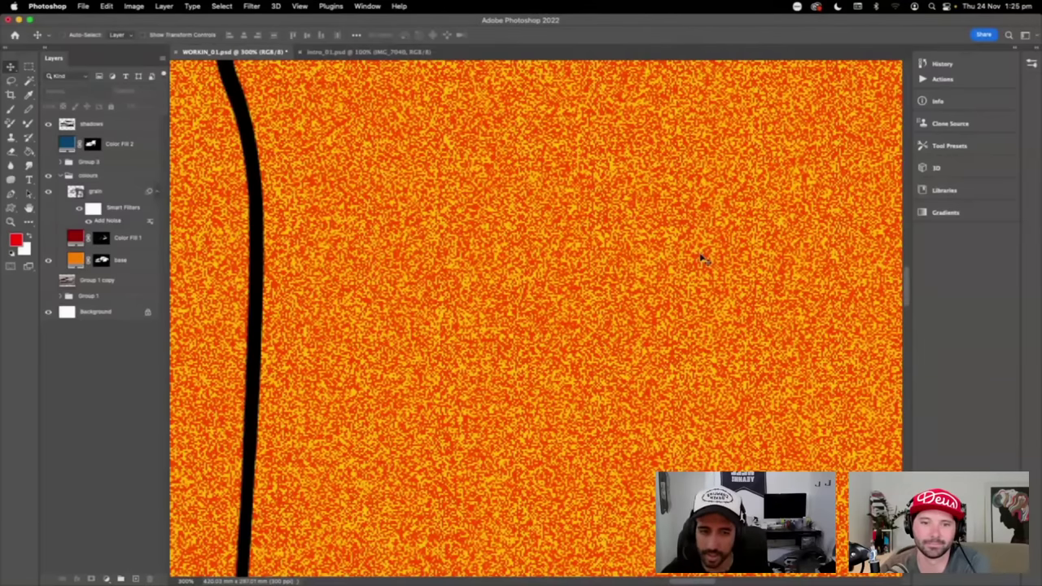
{"action": "key", "text": "super+equal"}
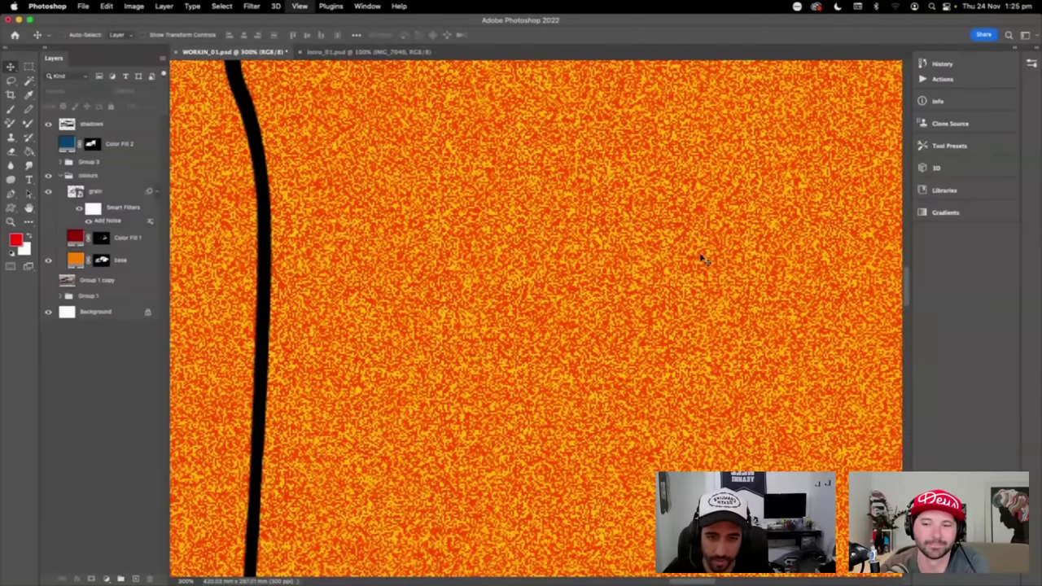
{"action": "key", "text": "super+minus"}
{"action": "key", "text": "super+minus"}
{"action": "key", "text": "super+minus"}
{"action": "key", "text": "super+minus"}
{"action": "key", "text": "super+minus"}
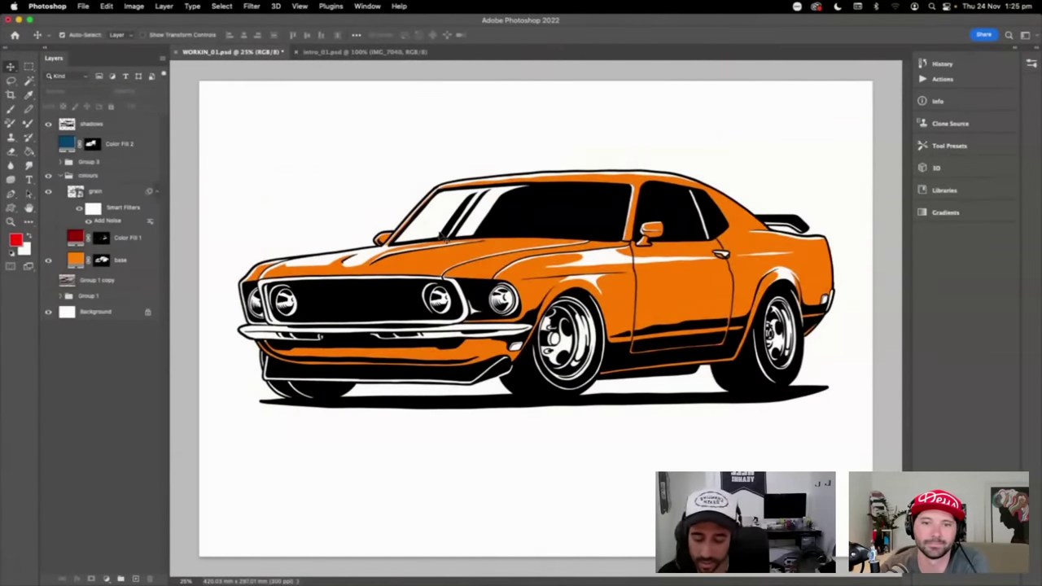
- Hide the grain layer and tilt the canvas view of the car
{"action": "key", "text": "b"}
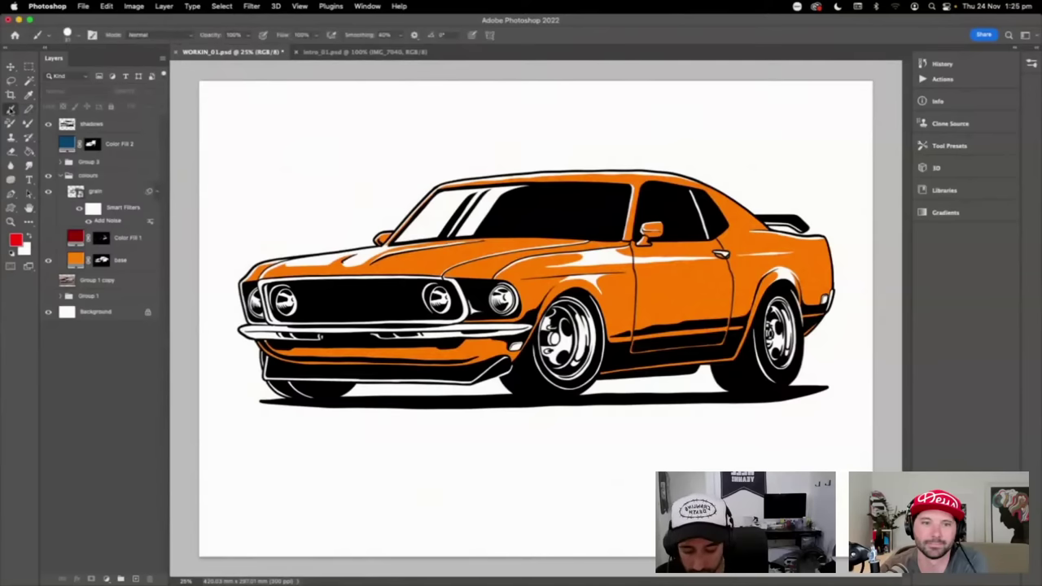
{"action": "key", "text": "super+plus"}
{"action": "key", "text": "super+plus"}
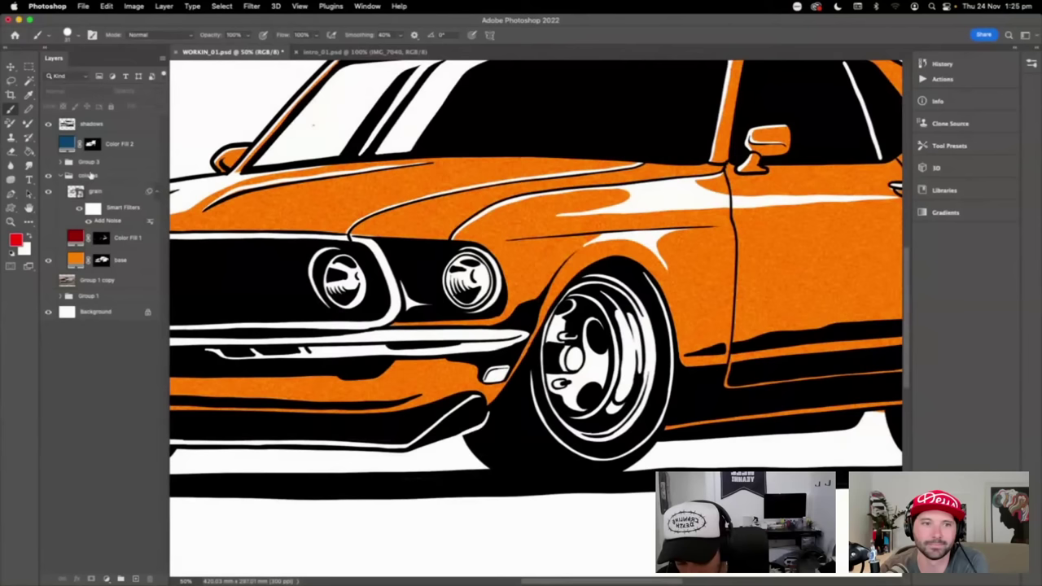
{"action": "left_click", "coordinate": [48, 190]}
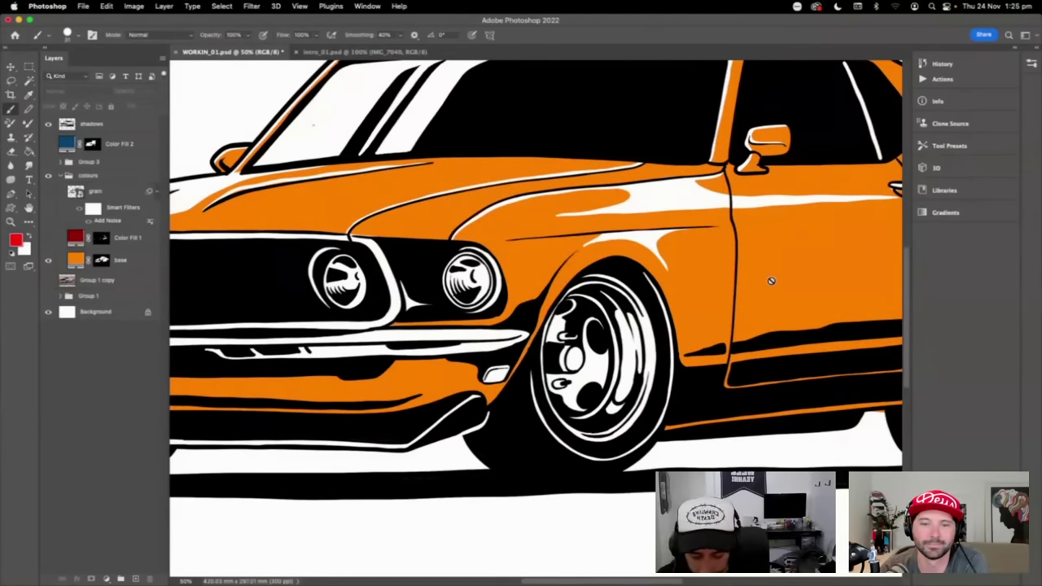
{"action": "key", "text": "r"}
{"action": "mouse_move", "coordinate": [829, 322]}
{"action": "left_mouse_down"}
{"action": "mouse_move", "coordinate": [810, 222]}
{"action": "mouse_move", "coordinate": [624, 302]}
{"action": "mouse_move", "coordinate": [622, 314]}
{"action": "left_mouse_up"}
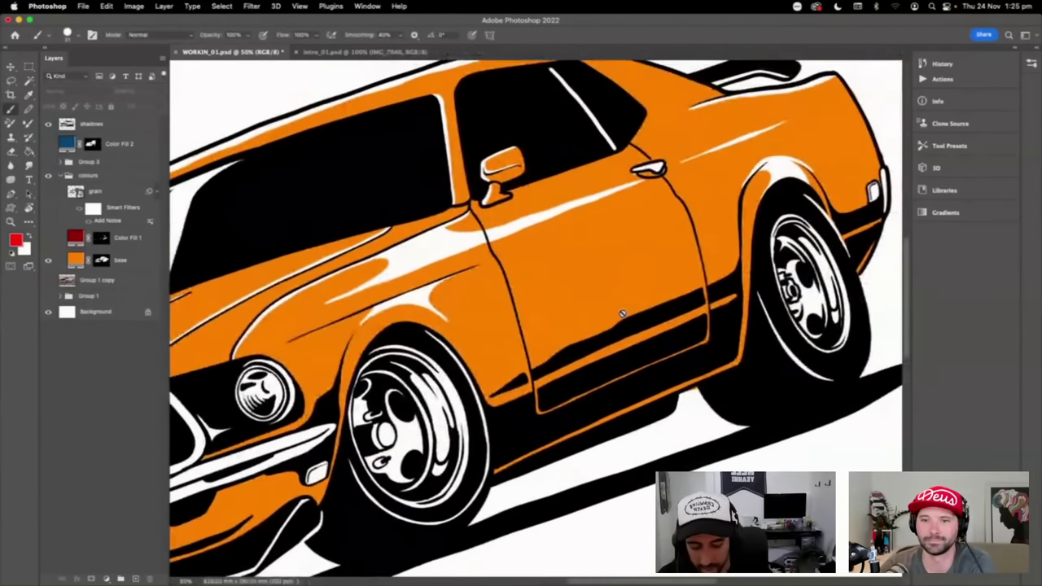
- Recolour Color Fill 1 to a darker orange (about bd6404) and make it visible
{"action": "double_click", "coordinate": [75, 238]}
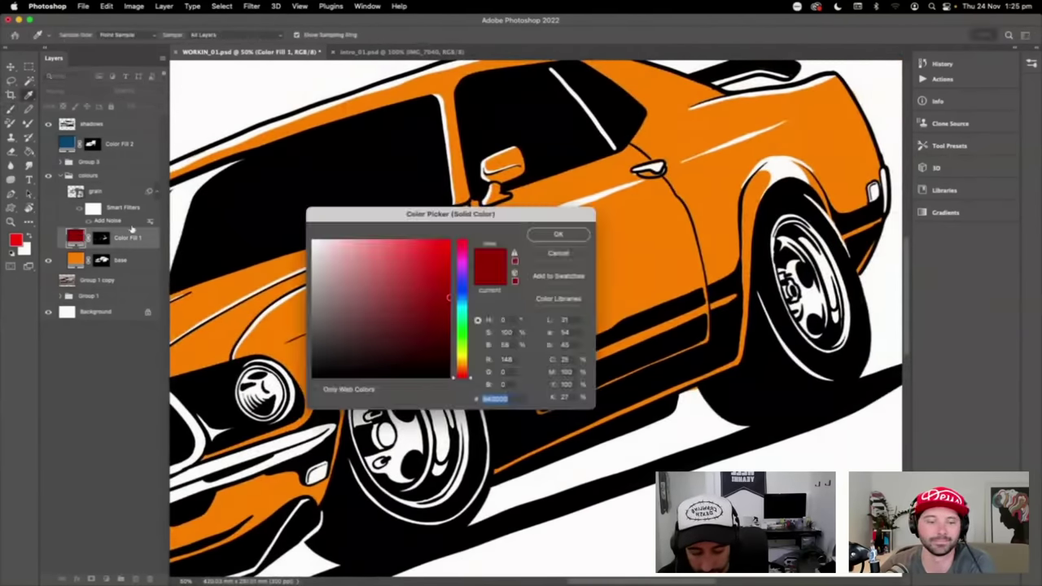
{"action": "left_click", "coordinate": [462, 366]}
{"action": "left_click", "coordinate": [449, 277]}
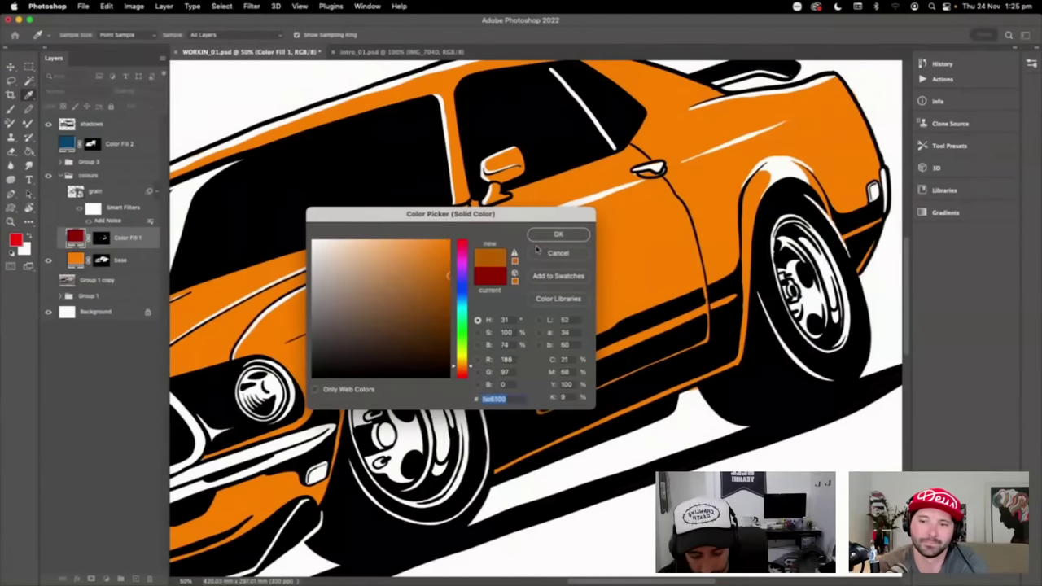
{"action": "left_click", "coordinate": [448, 289]}
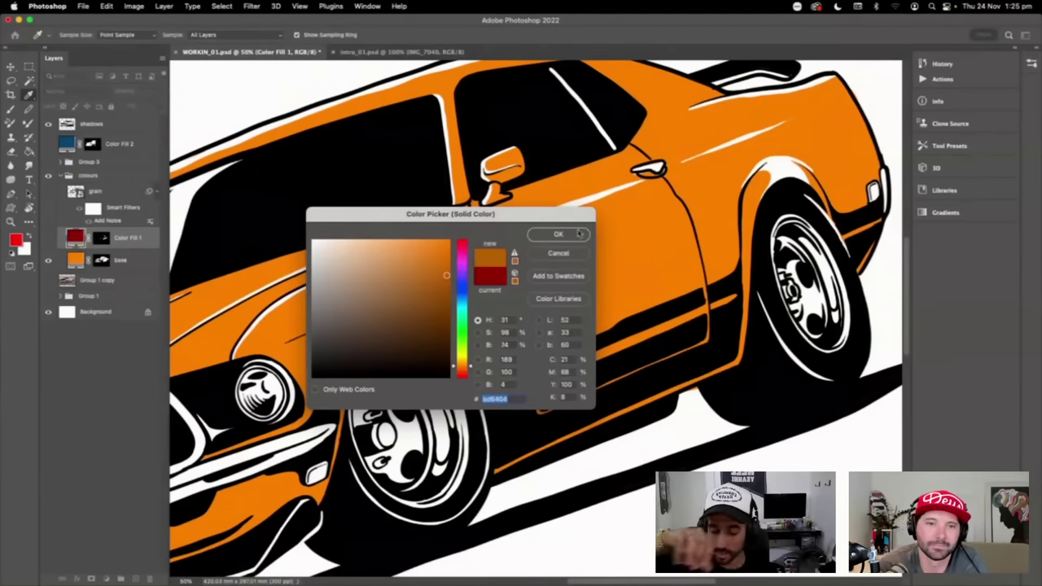
{"action": "left_click", "coordinate": [569, 236]}
{"action": "left_click", "coordinate": [48, 237]}
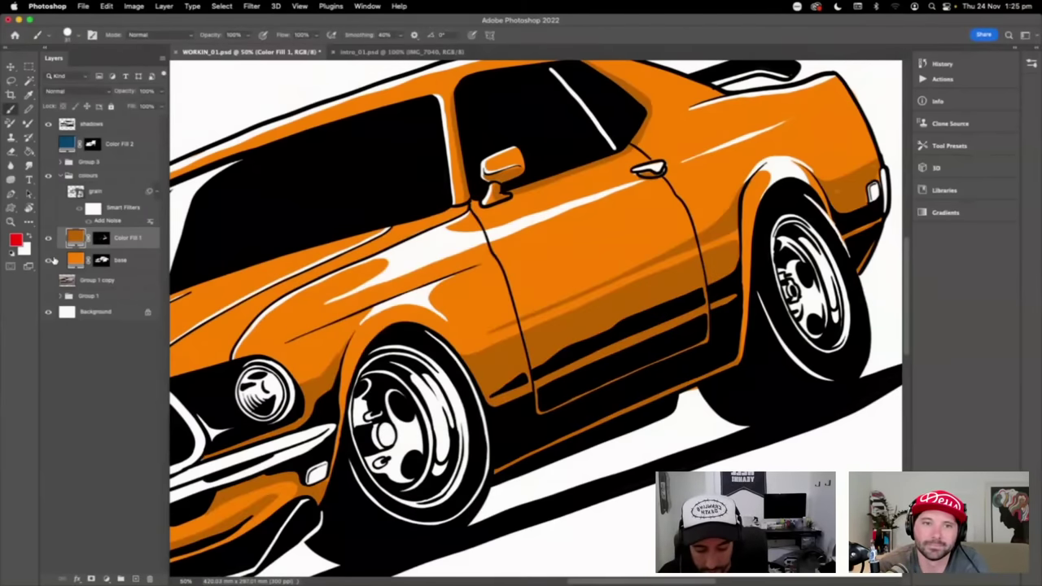
- Target the Color Fill 1 mask with white as painting colour and fit the level car on screen
{"action": "key", "text": "super+minus"}
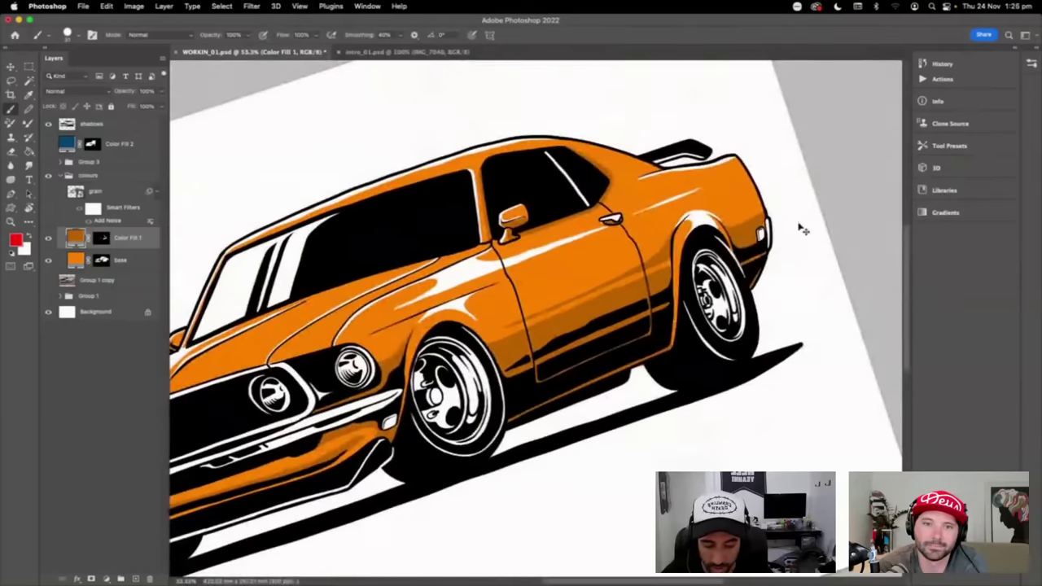
{"action": "key", "text": "super+plus"}
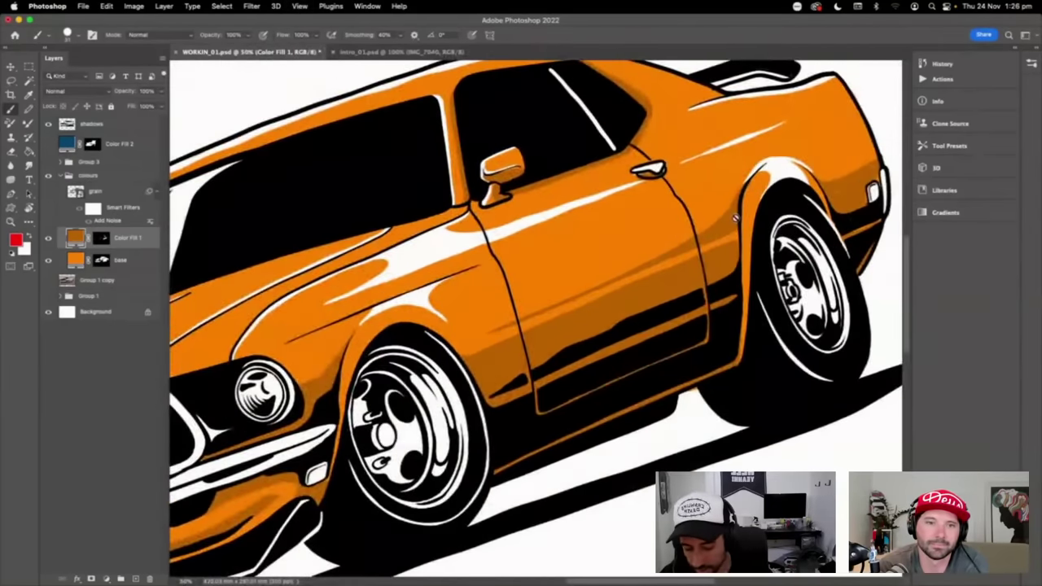
{"action": "left_click", "coordinate": [101, 238]}
{"action": "scroll", "coordinate": [536, 319], "scroll_direction": "right", "scroll_amount": 5}
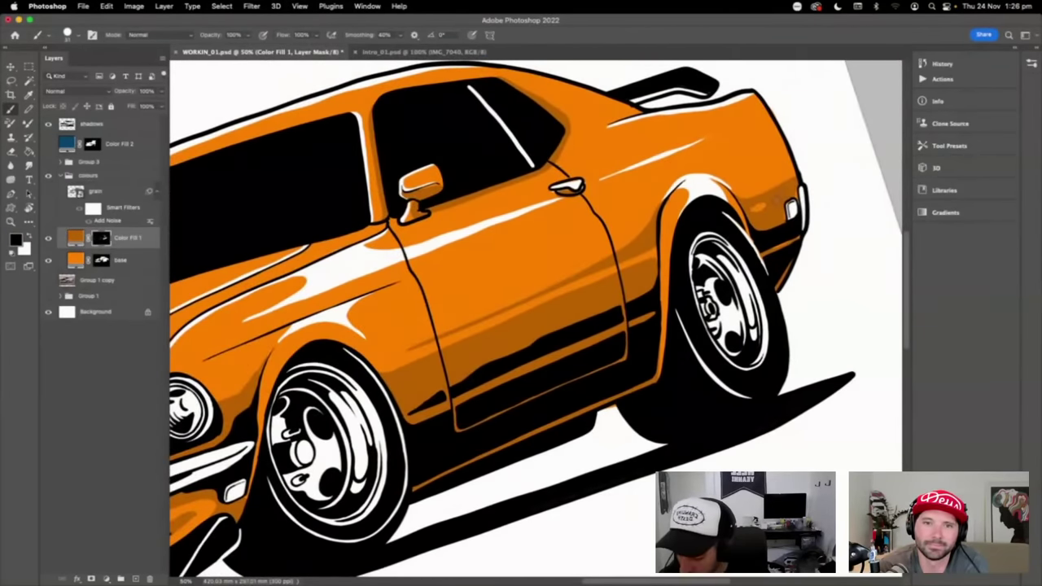
{"action": "key", "text": "x"}
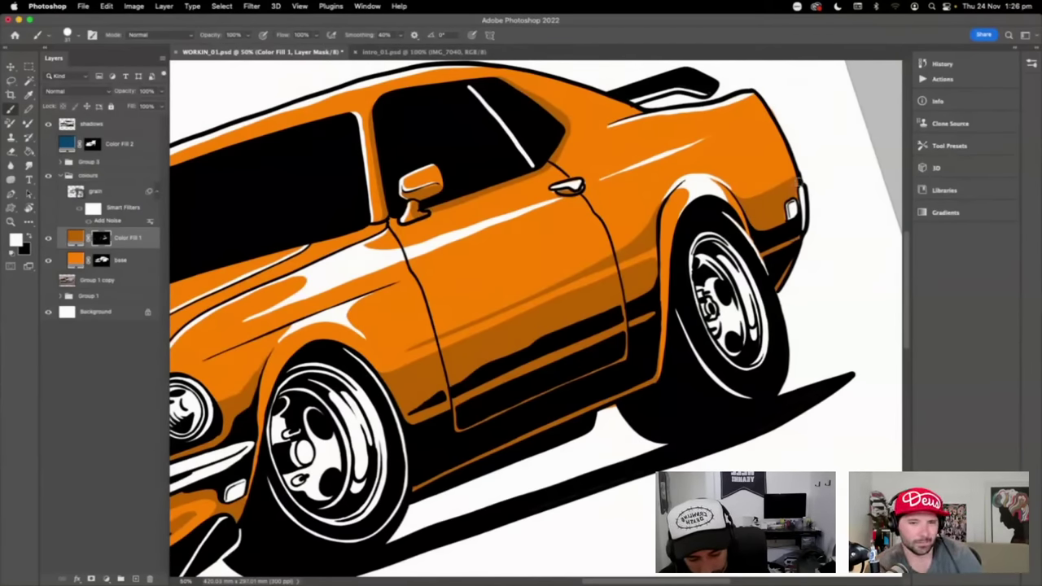
{"action": "key", "text": "super+y"}
{"action": "key", "text": "super+0"}
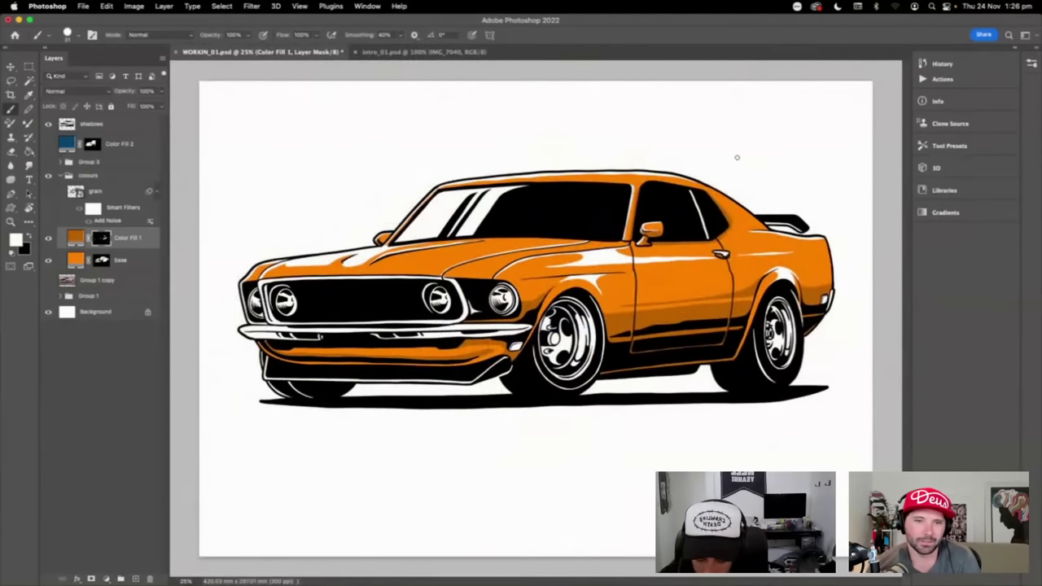
- Cycle screen modes to show the Mustang artwork full screen with the menu bar
{"action": "key", "text": "f"}
{"action": "key", "text": "f"}
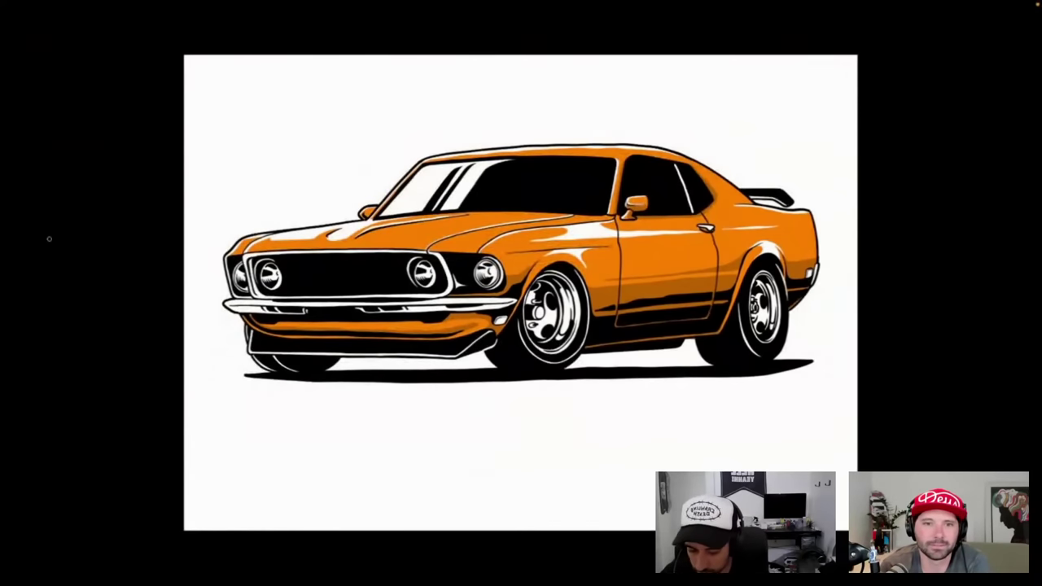
{"action": "key", "text": "f"}
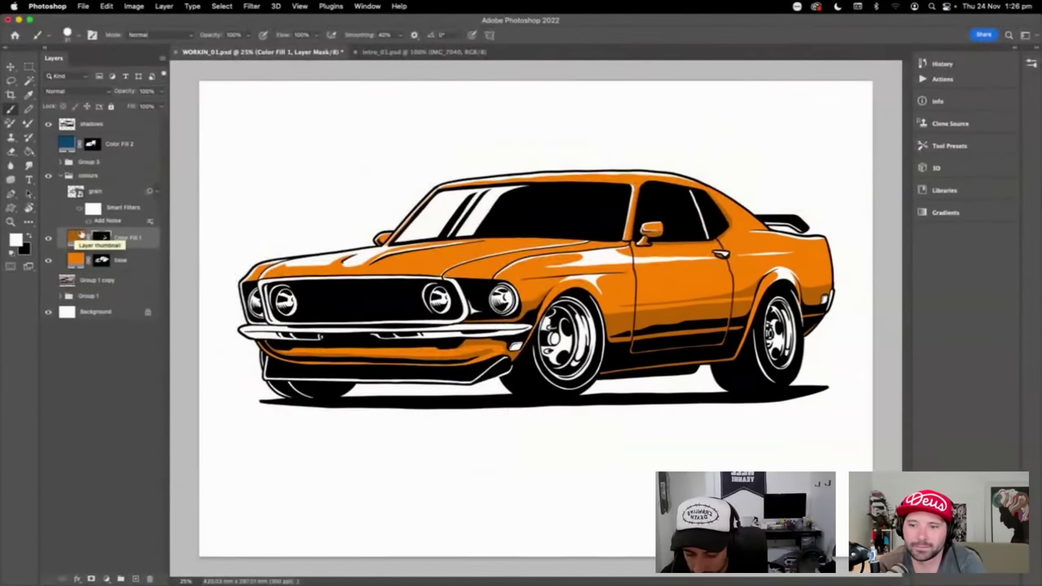
{"action": "key", "text": "f"}
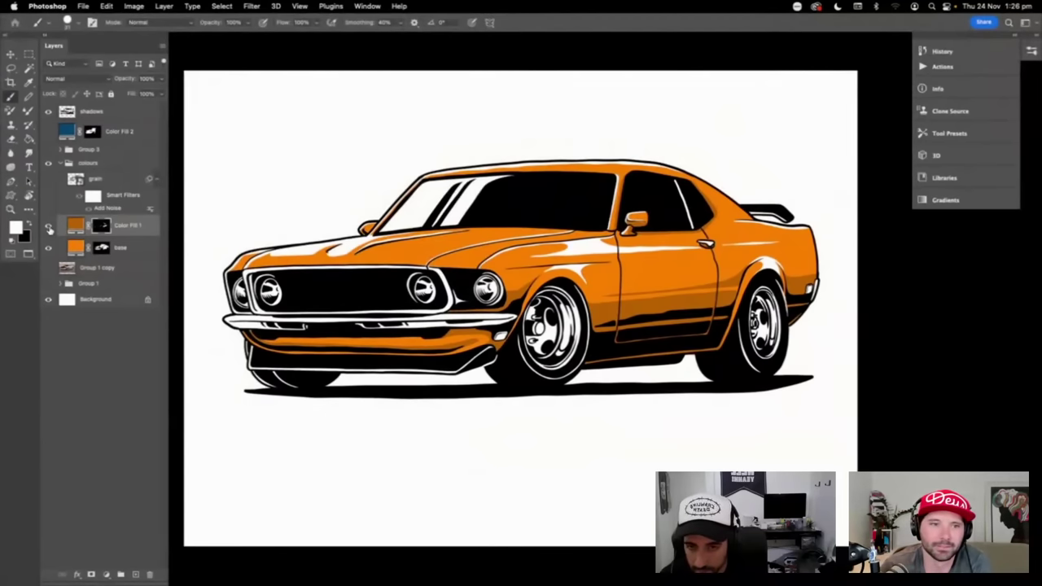
- Toggle Color Fill 1's visibility repeatedly to compare the darker-orange shading, leaving it visible
{"action": "left_click", "coordinate": [49, 228]}
{"action": "left_click", "coordinate": [49, 228]}
{"action": "left_click", "coordinate": [49, 228]}
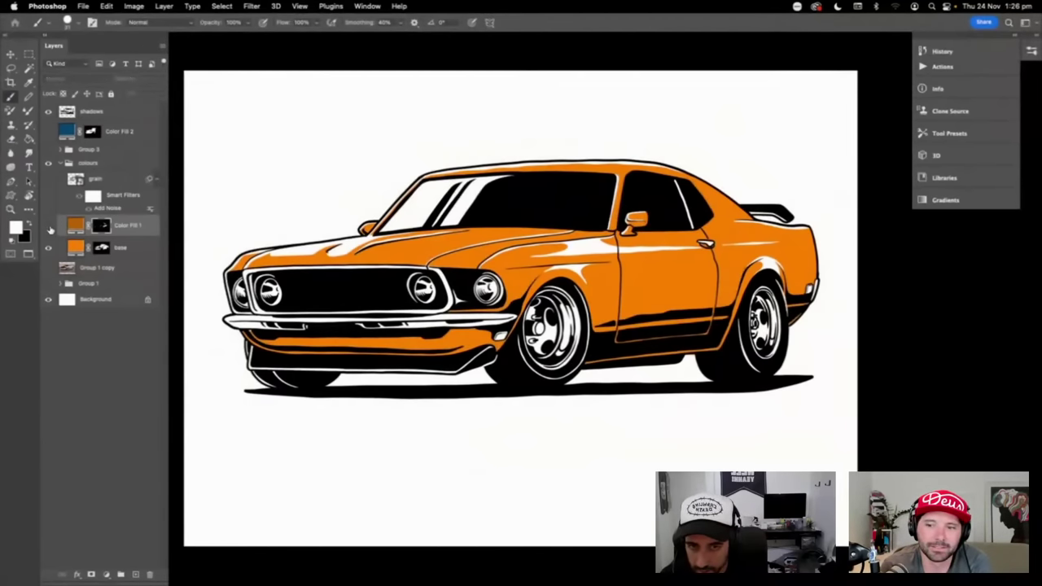
{"action": "left_click", "coordinate": [49, 228]}
{"action": "left_click", "coordinate": [49, 228]}
{"action": "left_click", "coordinate": [49, 228]}
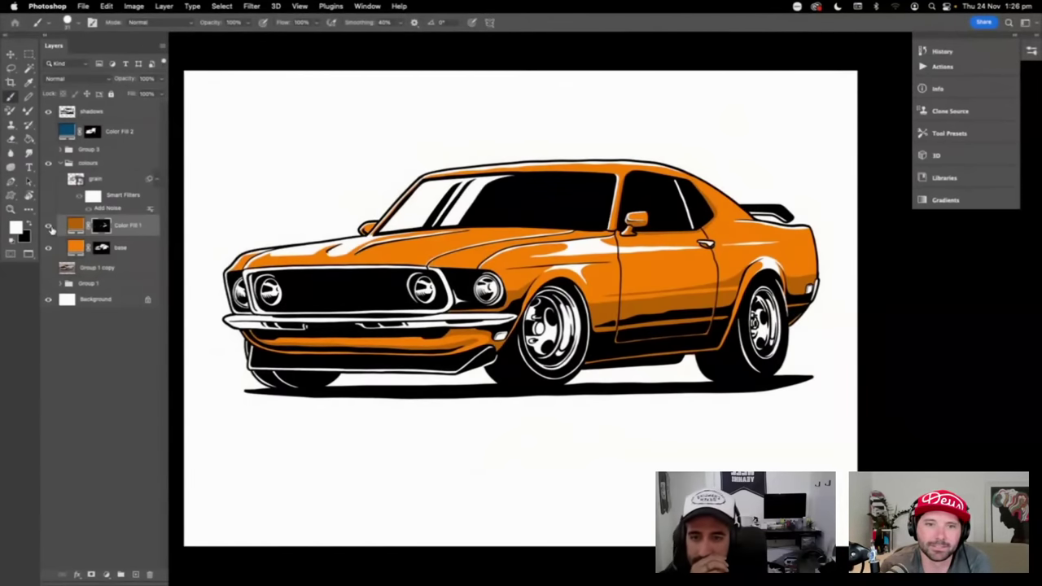
{"action": "left_click", "coordinate": [51, 228]}
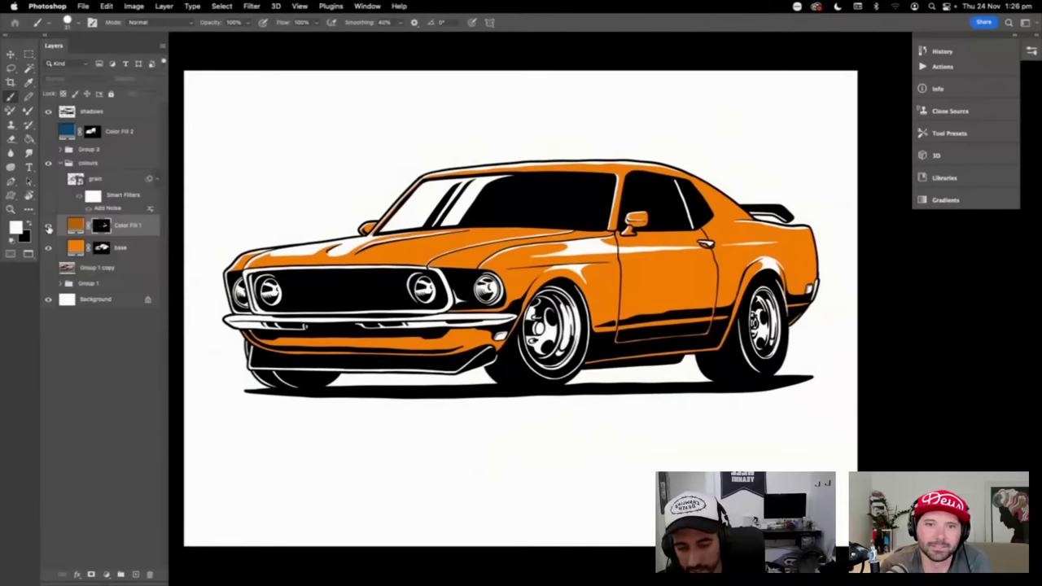
{"action": "left_click", "coordinate": [48, 228]}
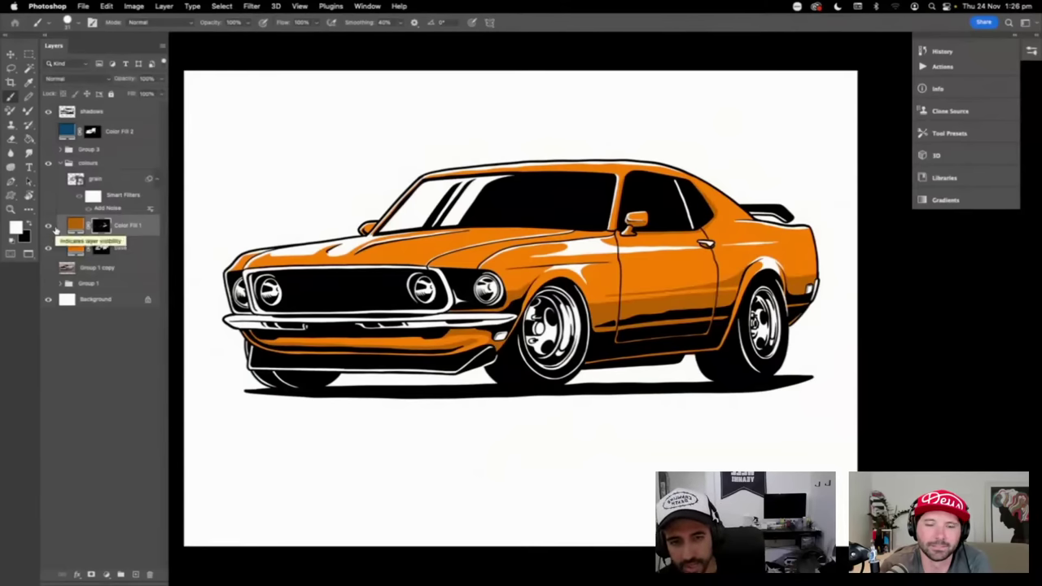
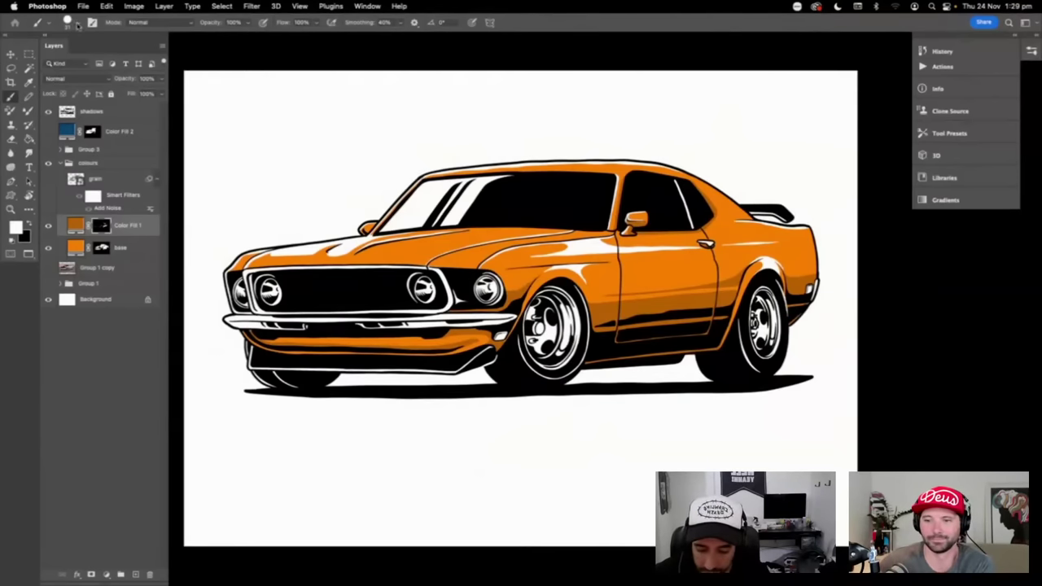
- Load the Kyle's Screentones 38 brush at 50 px from the Special Effects Brushes presets
{"action": "left_click", "coordinate": [78, 25]}
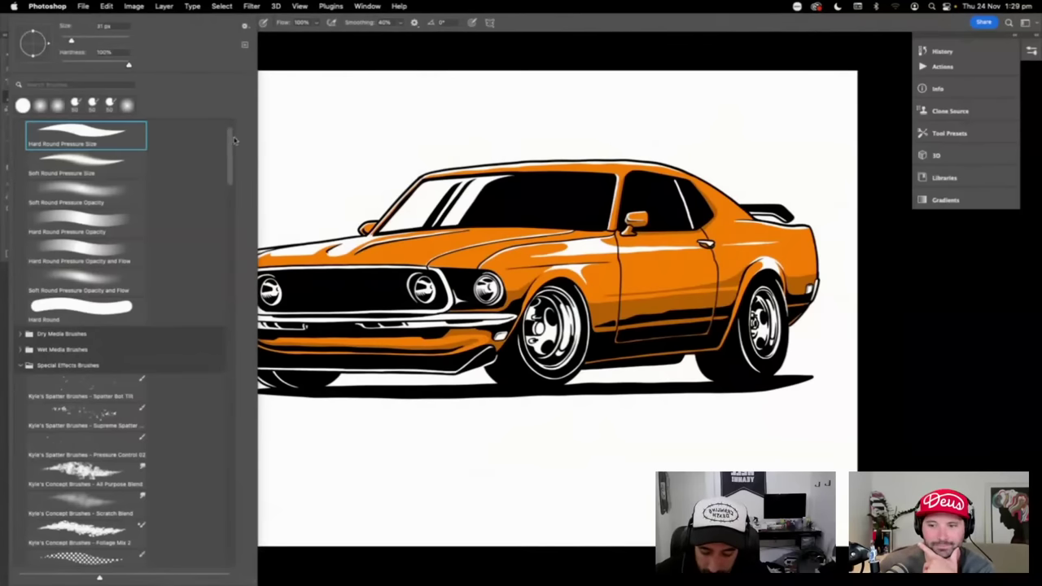
{"action": "mouse_move", "coordinate": [233, 140]}
{"action": "left_mouse_down"}
{"action": "mouse_move", "coordinate": [206, 299]}
{"action": "mouse_move", "coordinate": [222, 384]}
{"action": "mouse_move", "coordinate": [230, 175]}
{"action": "left_mouse_up"}
{"action": "left_click", "coordinate": [19, 374]}
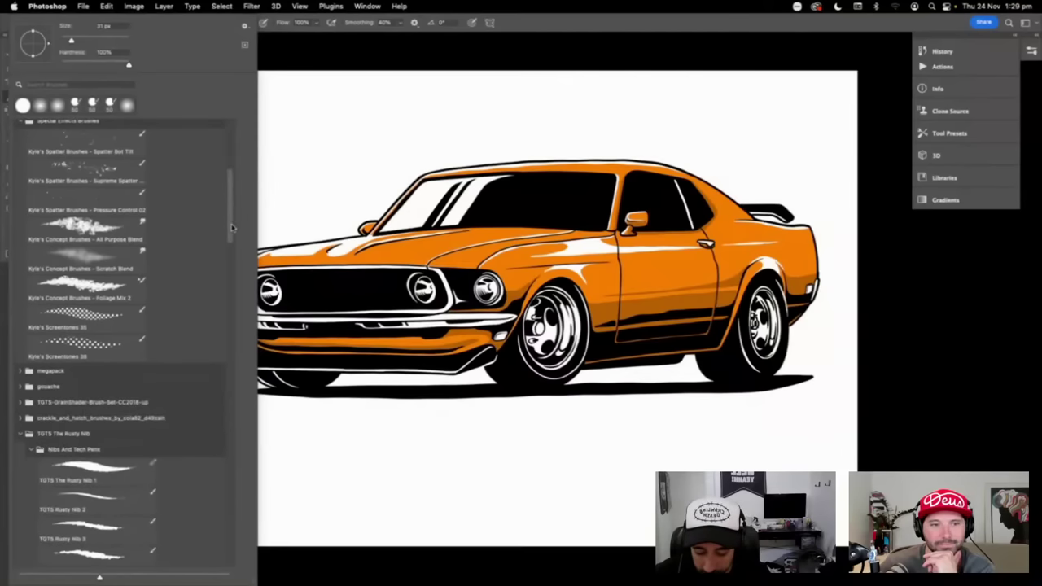
{"action": "mouse_move", "coordinate": [232, 227]}
{"action": "left_mouse_down"}
{"action": "mouse_move", "coordinate": [232, 194]}
{"action": "mouse_move", "coordinate": [225, 253]}
{"action": "left_mouse_up"}
{"action": "left_click", "coordinate": [22, 340]}
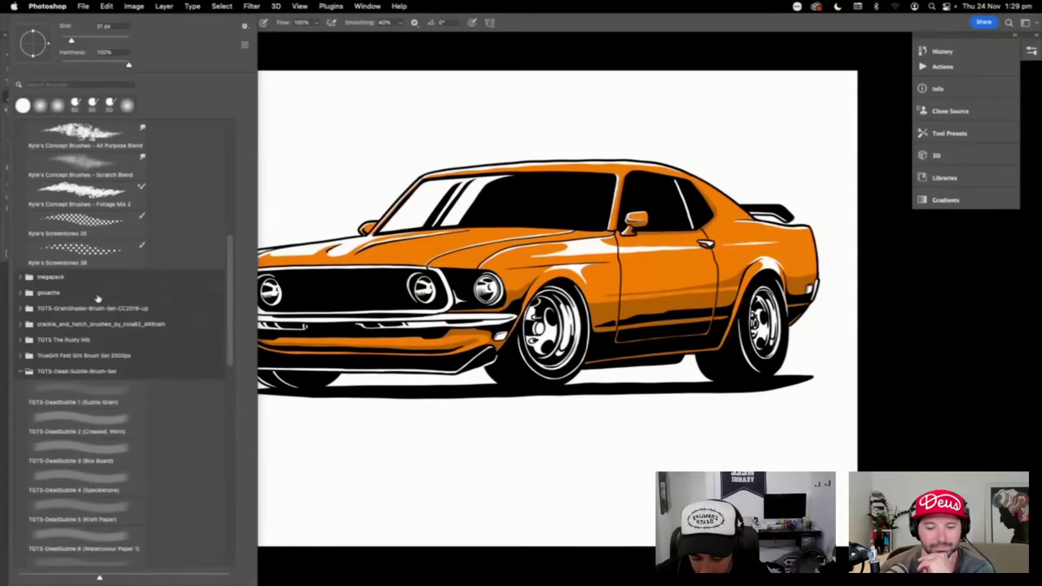
{"action": "left_click", "coordinate": [21, 371]}
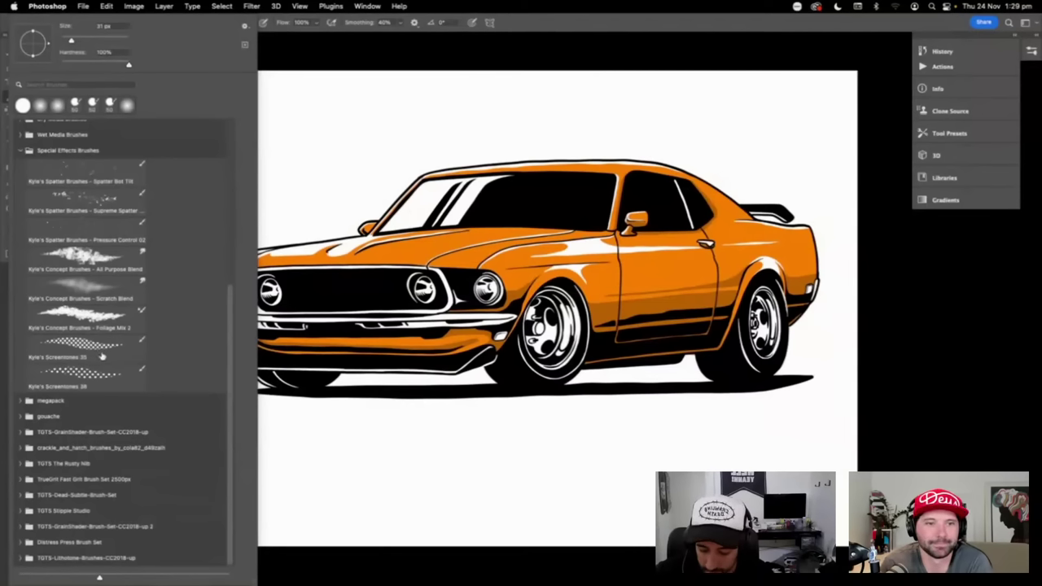
{"action": "left_click", "coordinate": [90, 382]}
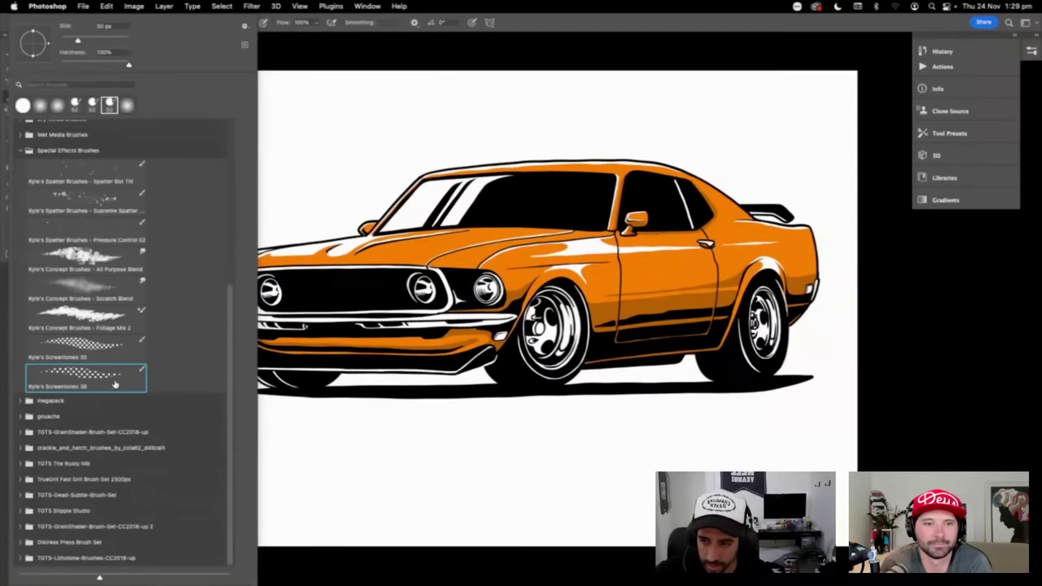
{"action": "double_click", "coordinate": [116, 379]}
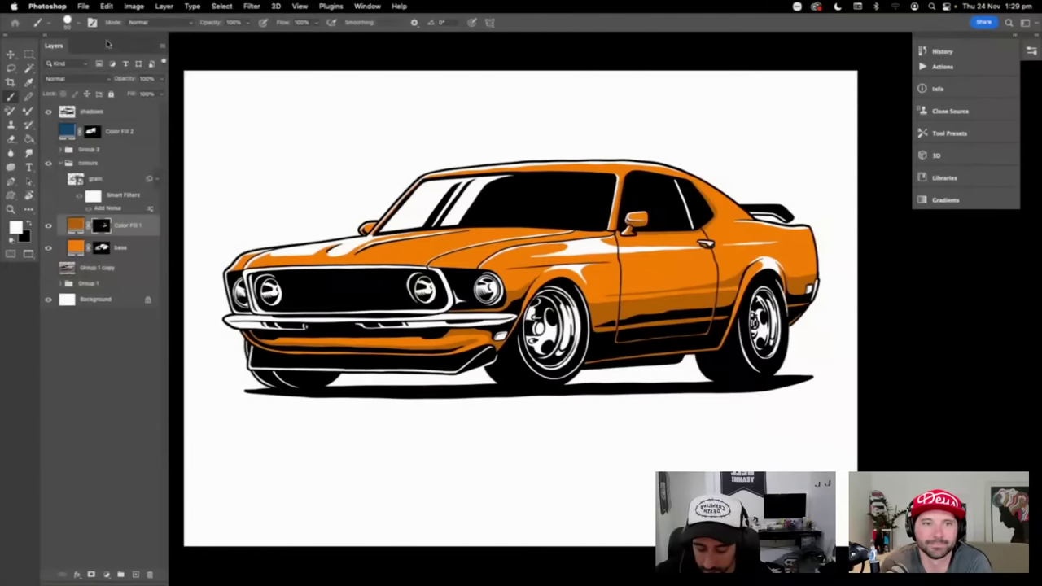
- Add a new empty shading layer and sample the door's orange as the paint colour
{"action": "key", "text": "super+equal"}
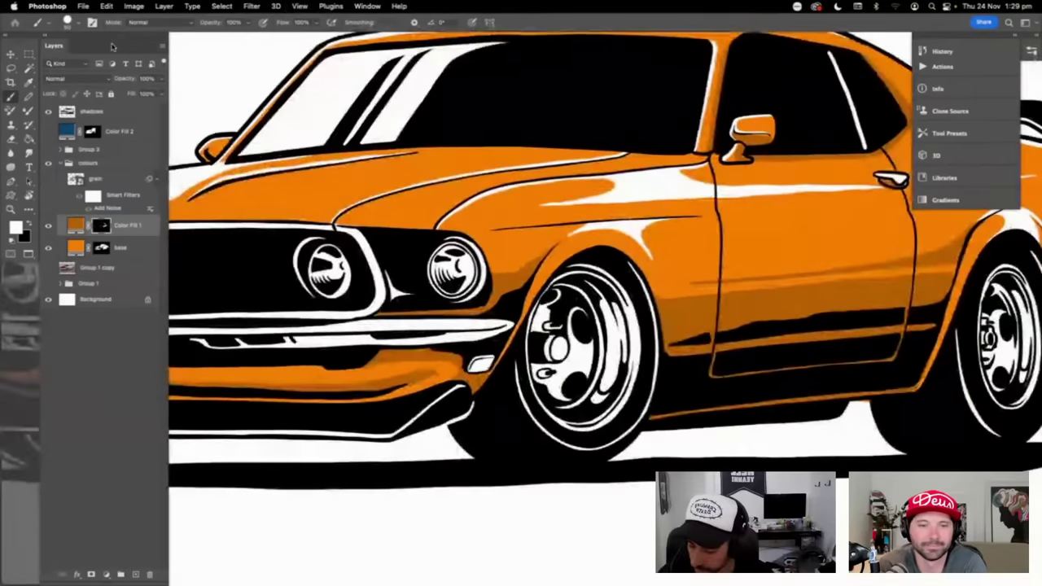
{"action": "key", "text": "r"}
{"action": "mouse_move", "coordinate": [570, 367]}
{"action": "left_mouse_down"}
{"action": "mouse_move", "coordinate": [619, 342]}
{"action": "mouse_move", "coordinate": [672, 407]}
{"action": "mouse_move", "coordinate": [570, 342]}
{"action": "left_mouse_up"}
{"action": "left_click", "coordinate": [135, 575]}
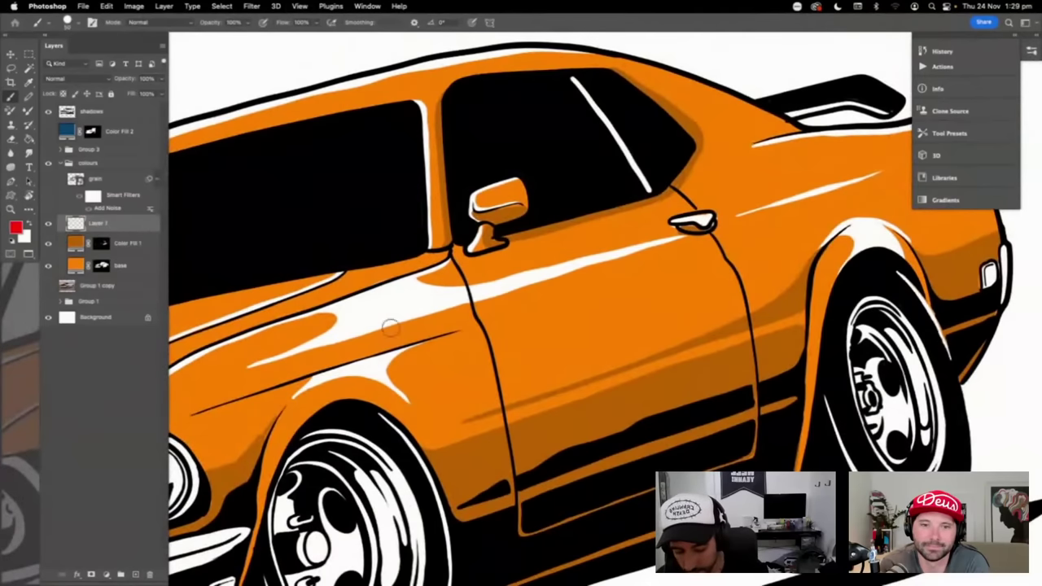
{"action": "left_click", "coordinate": [584, 403], "text": "alt"}
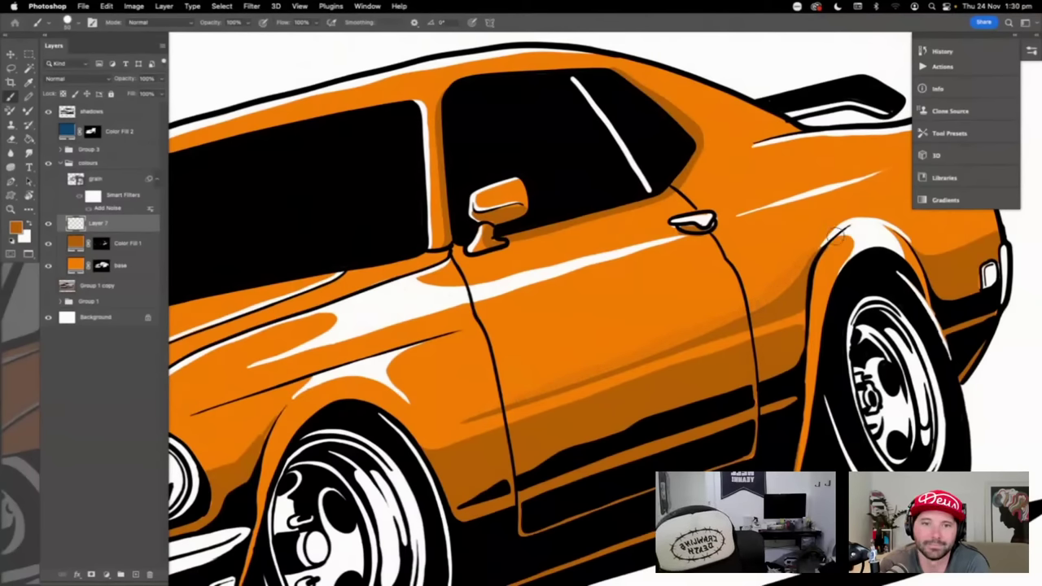
{"action": "scroll", "coordinate": [769, 362], "scroll_direction": "down", "scroll_amount": 3}
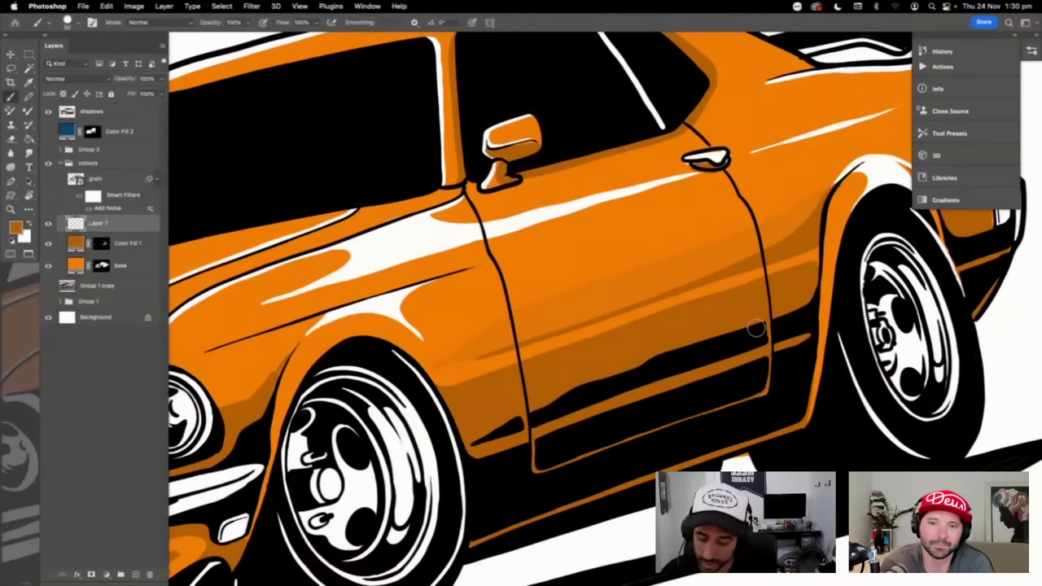
- Toggle the car-shape selection on and off, inspect the door's halftone dots, and open Brush Settings
{"action": "key", "text": "super+0"}
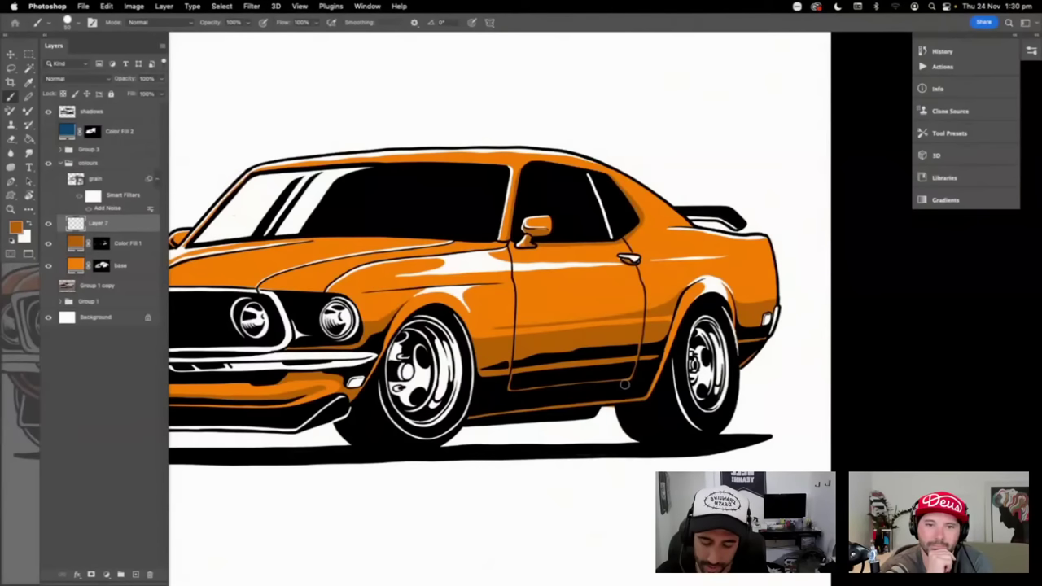
{"action": "left_click", "coordinate": [102, 265], "text": "super"}
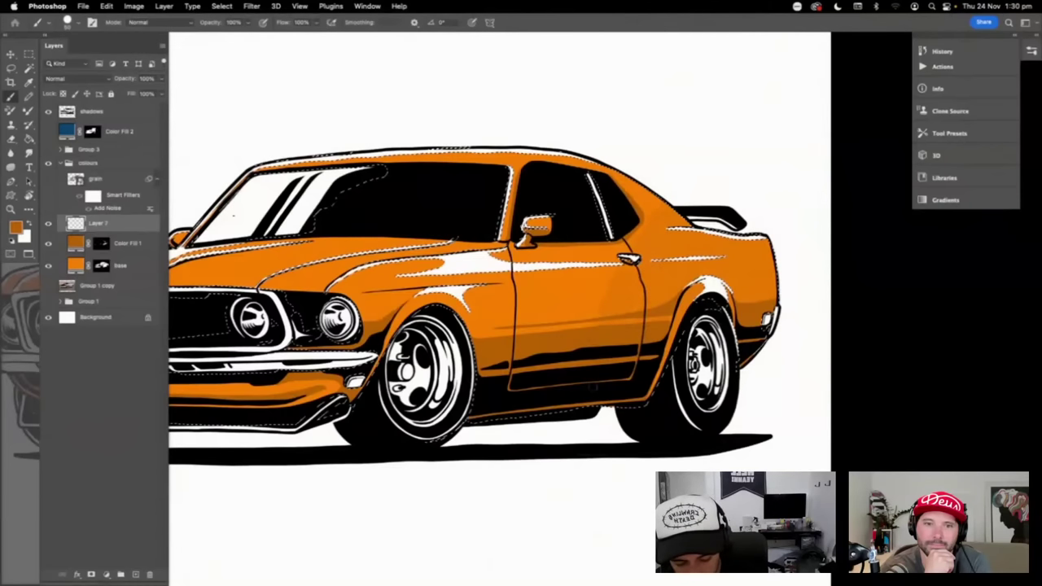
{"action": "key", "text": "super+d"}
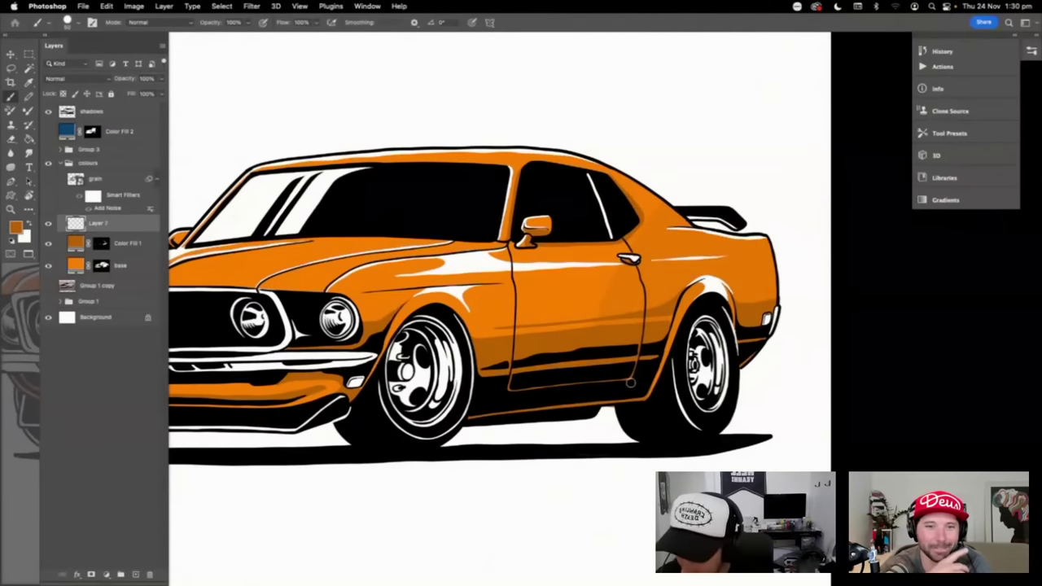
{"action": "key", "text": "super+plus"}
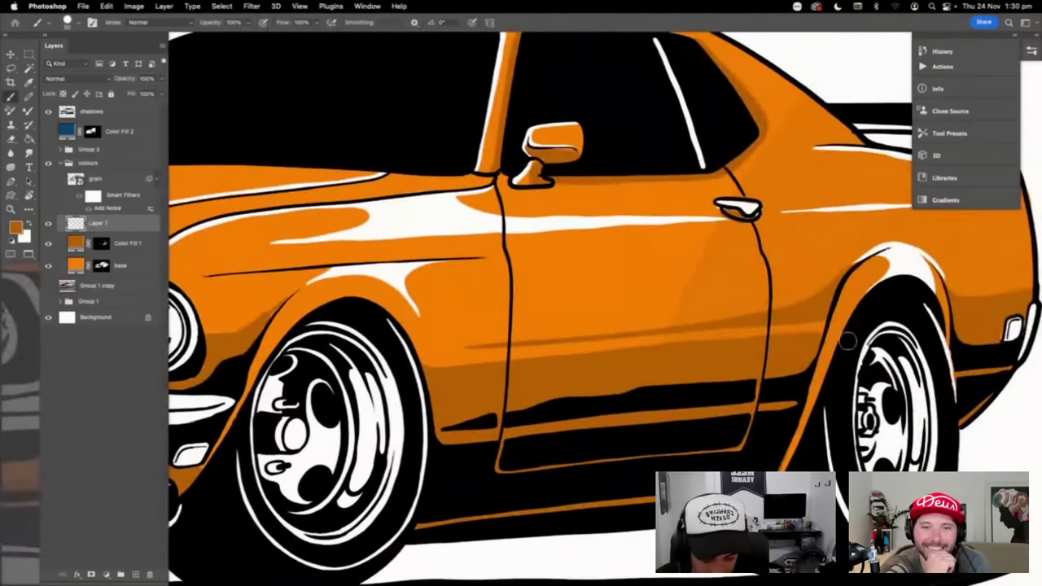
{"action": "left_click_drag", "start_coordinate": [817, 305], "coordinate": [702, 305]}
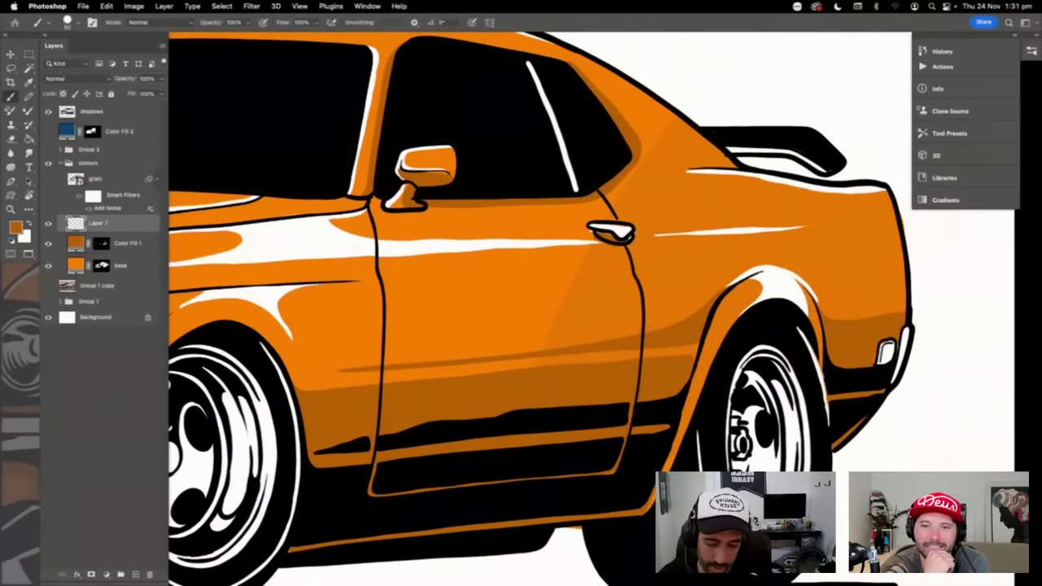
{"action": "key", "text": "super+equal"}
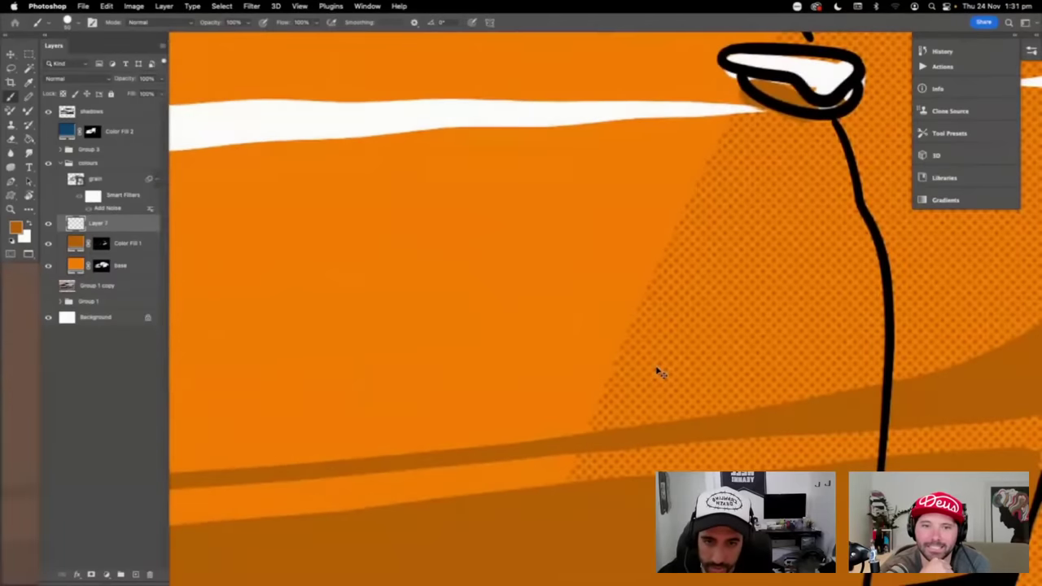
{"action": "key", "text": "super+minus"}
{"action": "key", "text": "super+minus"}
{"action": "key", "text": "super+minus"}
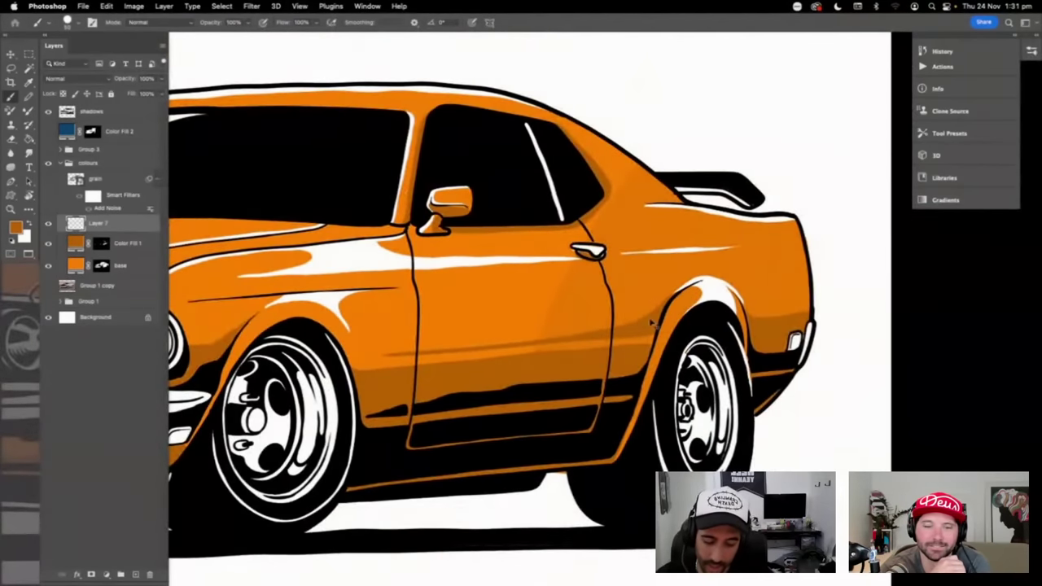
{"action": "key", "text": "super+minus"}
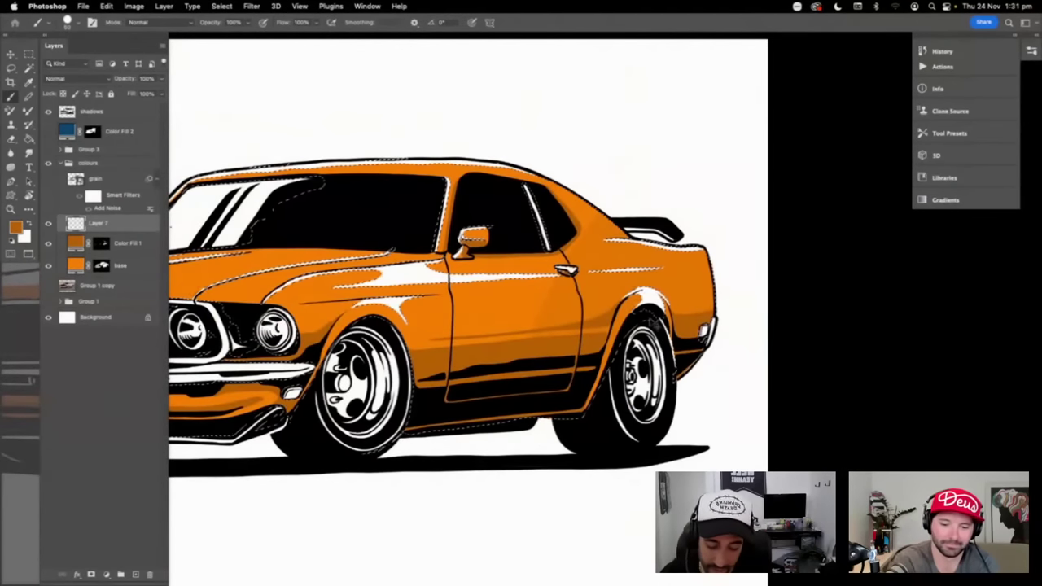
{"action": "key", "text": "super+z"}
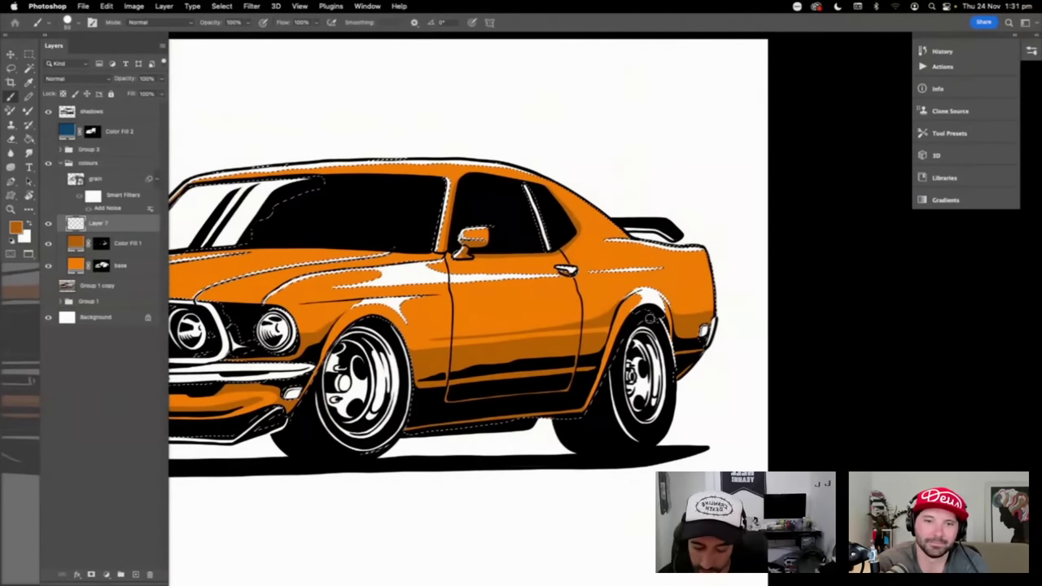
{"action": "key", "text": "super+d"}
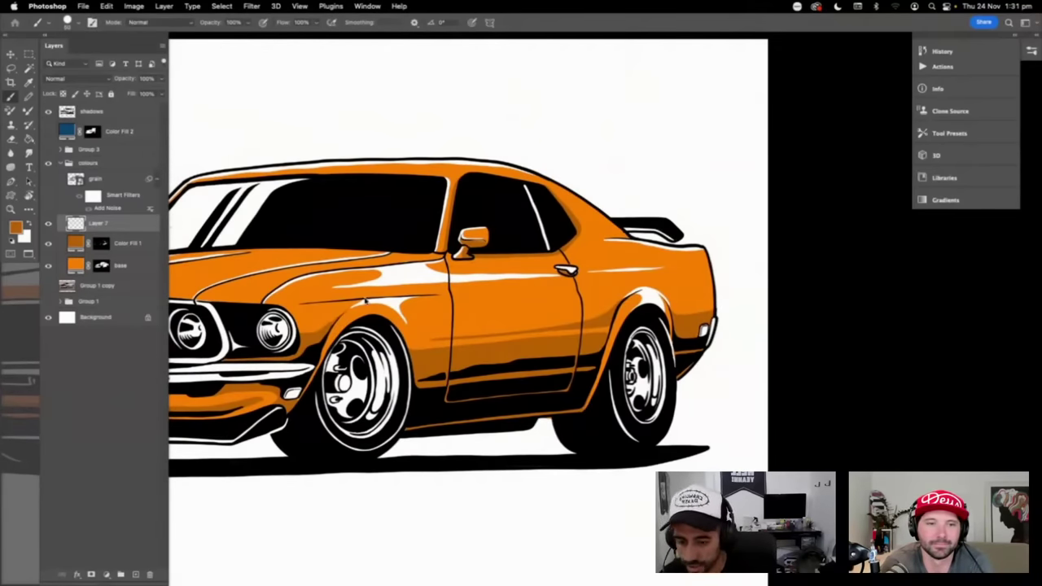
{"action": "key", "text": "F5"}
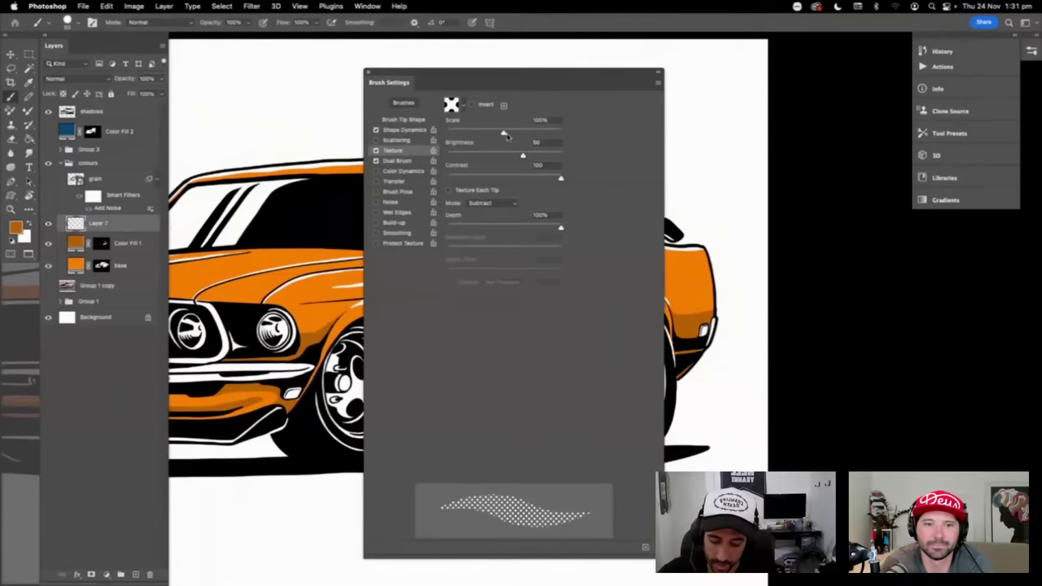
- Raise the screentone brush's texture Scale to 190% for bigger dots
{"action": "mouse_move", "coordinate": [502, 133]}
{"action": "left_mouse_down"}
{"action": "mouse_move", "coordinate": [566, 142]}
{"action": "mouse_move", "coordinate": [531, 141]}
{"action": "left_mouse_up"}
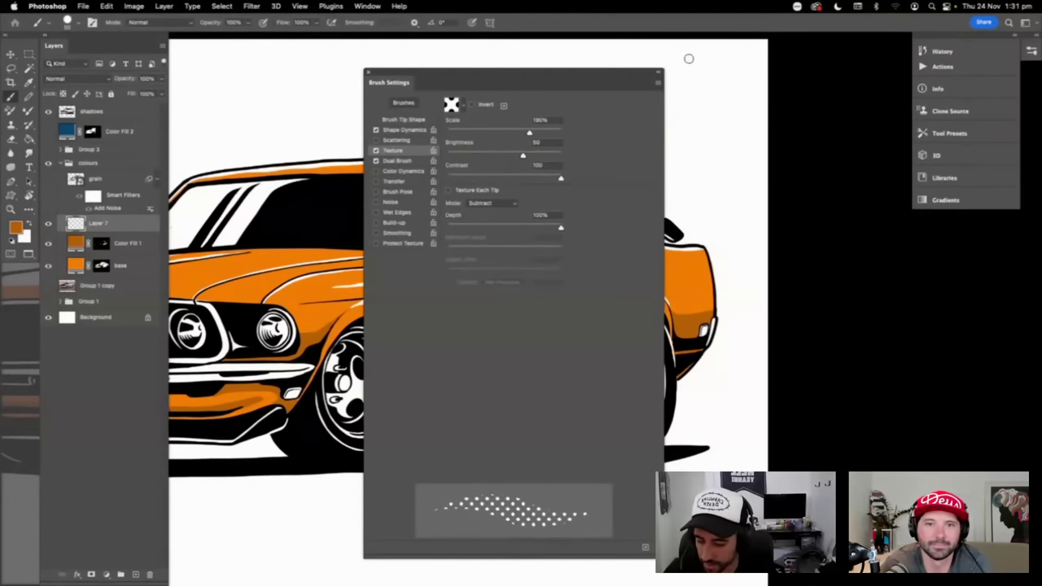
- Paint halftone dots along the rear wheel arch and the lower door
{"action": "left_click", "coordinate": [373, 72]}
{"action": "key", "text": "super+equal"}
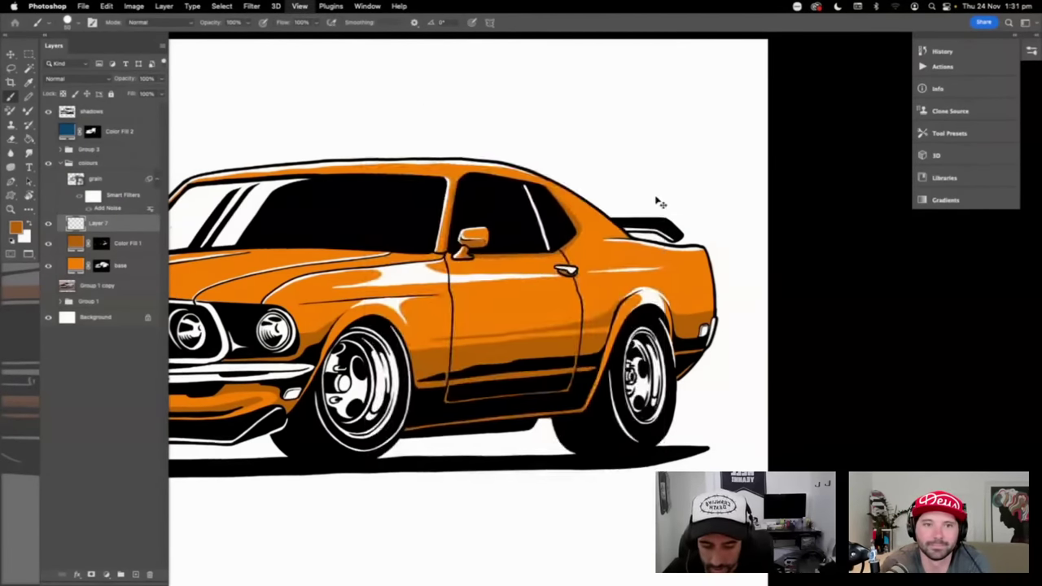
{"action": "key", "text": "super+equal"}
{"action": "left_click_drag", "start_coordinate": [831, 278], "coordinate": [745, 319]}
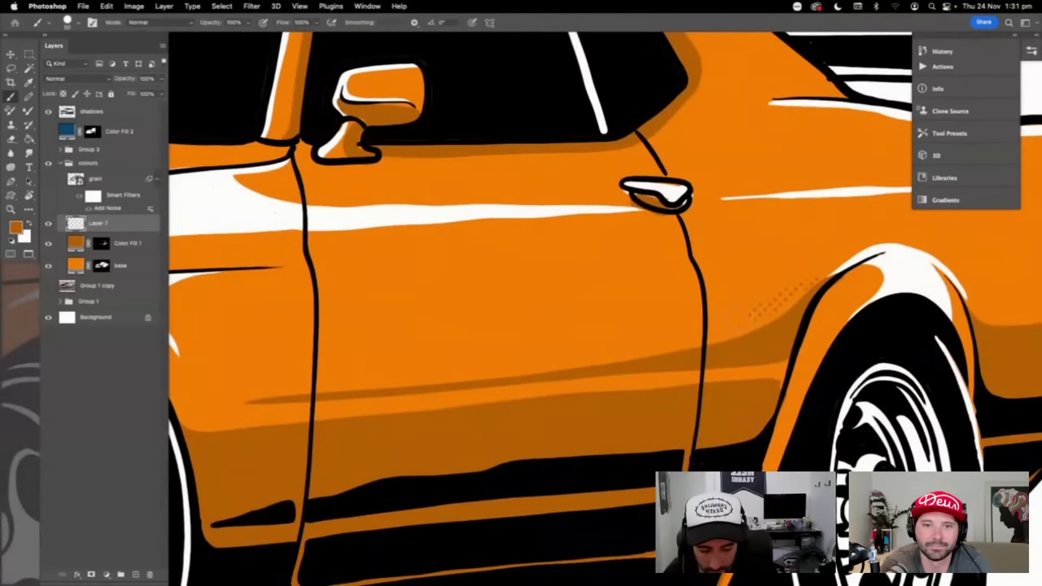
{"action": "left_click_drag", "start_coordinate": [585, 365], "coordinate": [700, 334]}
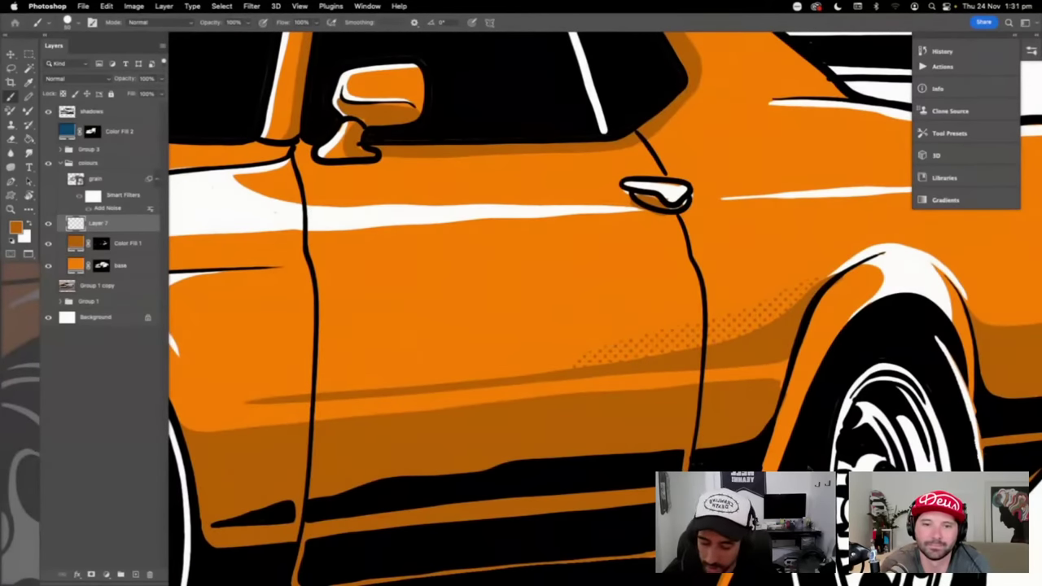
- Fit the whole car in the window, then switch to Full Screen Mode
{"action": "key", "text": "super+minus"}
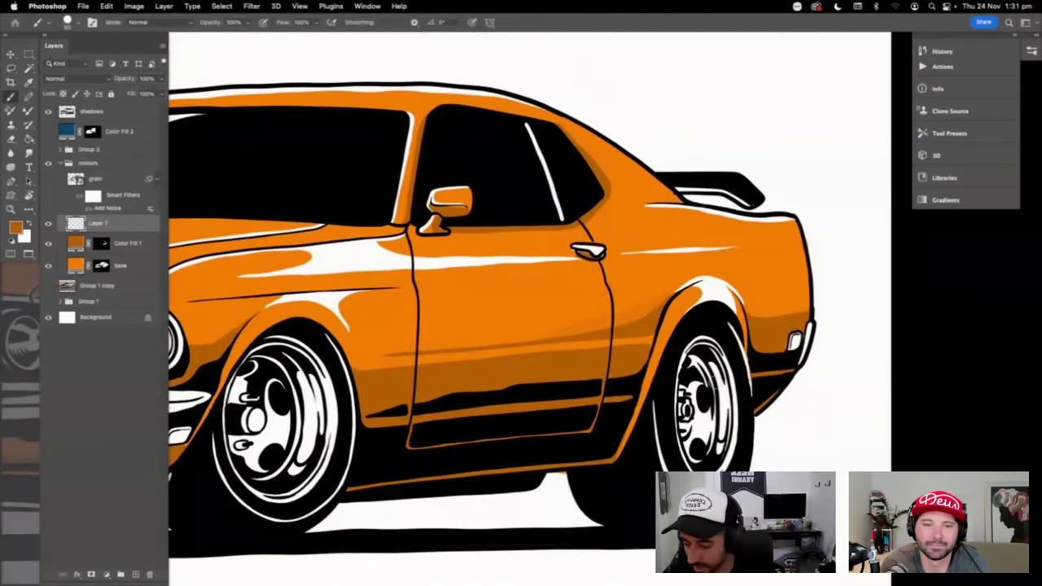
{"action": "key", "text": "r"}
{"action": "mouse_move", "coordinate": [811, 286]}
{"action": "left_mouse_down"}
{"action": "mouse_move", "coordinate": [738, 243]}
{"action": "mouse_move", "coordinate": [684, 155]}
{"action": "left_mouse_up"}
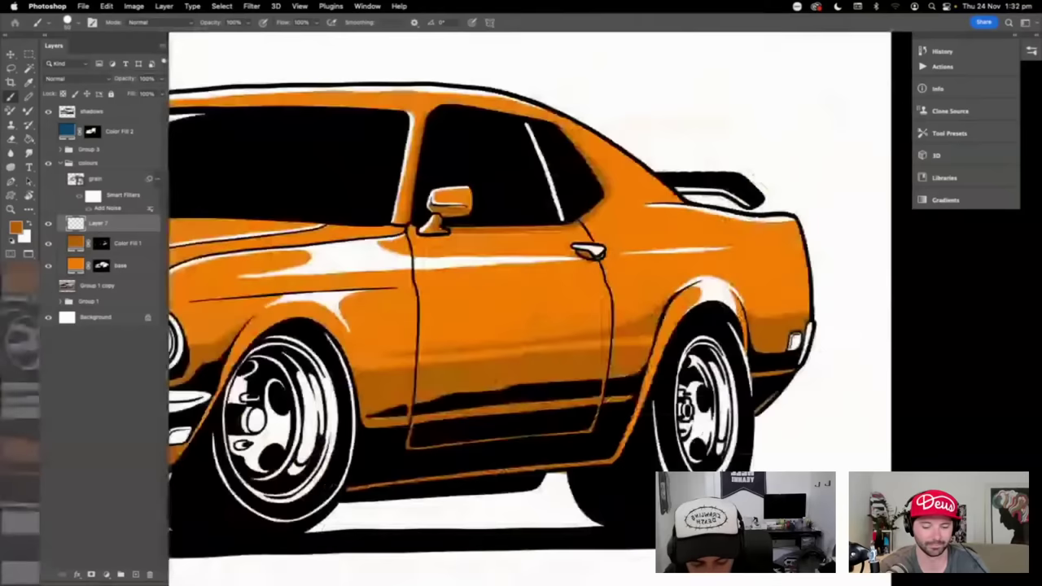
{"action": "key", "text": "super+minus"}
{"action": "key", "text": "super+minus"}
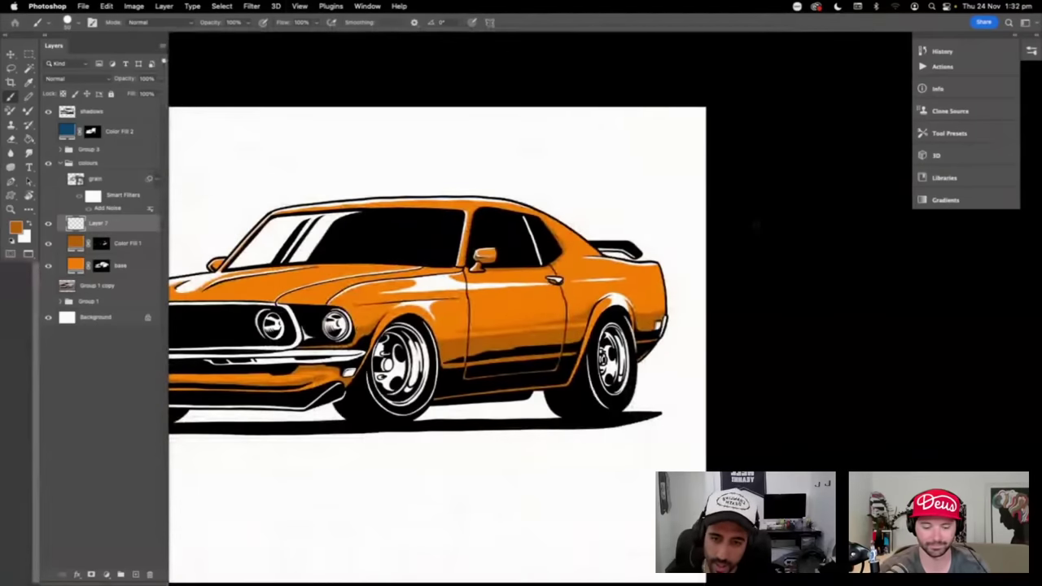
{"action": "key", "text": "super+0"}
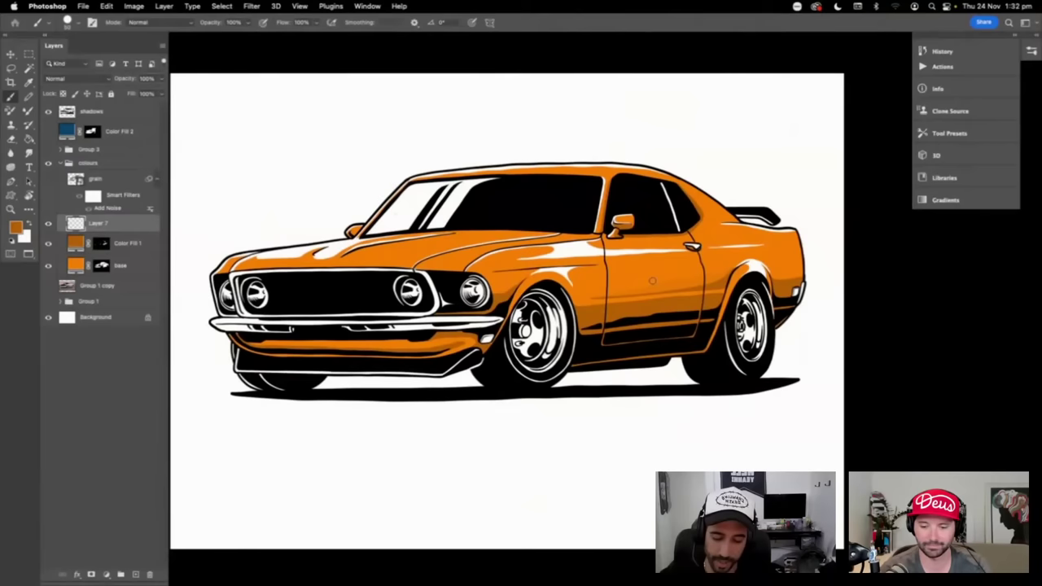
{"action": "key", "text": "super+plus"}
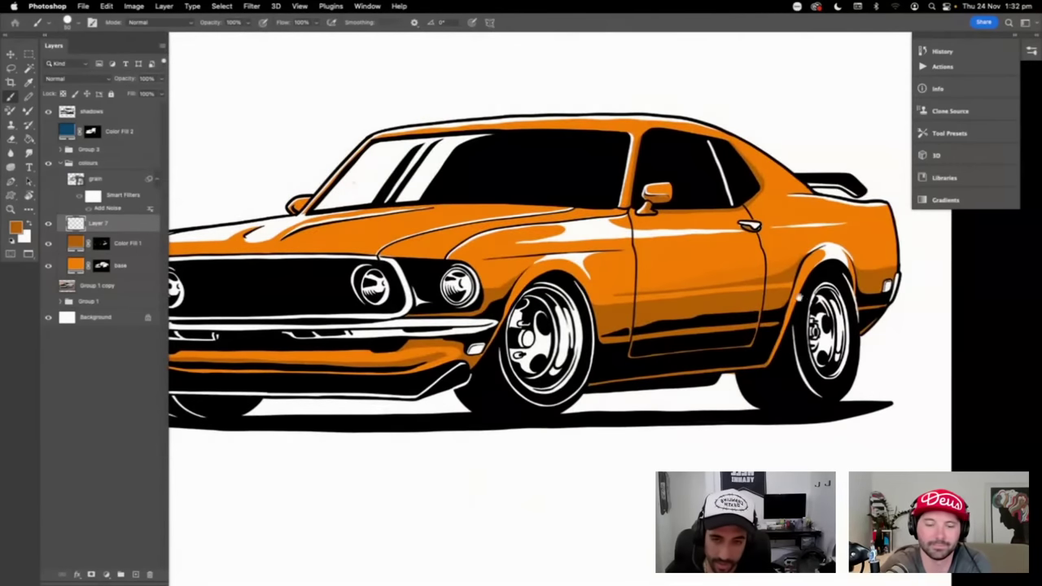
{"action": "scroll", "coordinate": [782, 306], "scroll_direction": "right", "scroll_amount": 3}
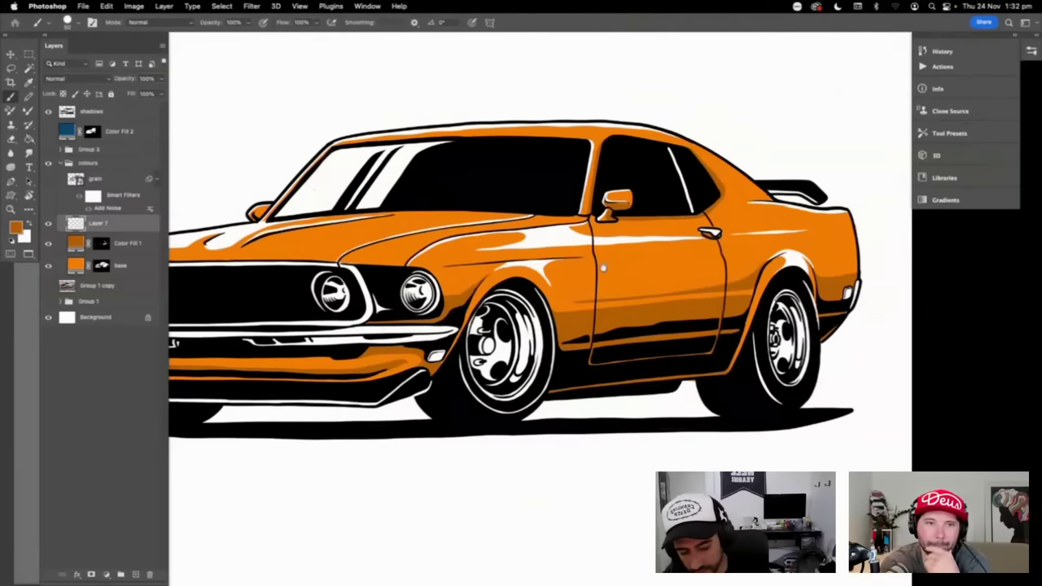
{"action": "left_click_drag", "start_coordinate": [603, 269], "coordinate": [710, 273]}
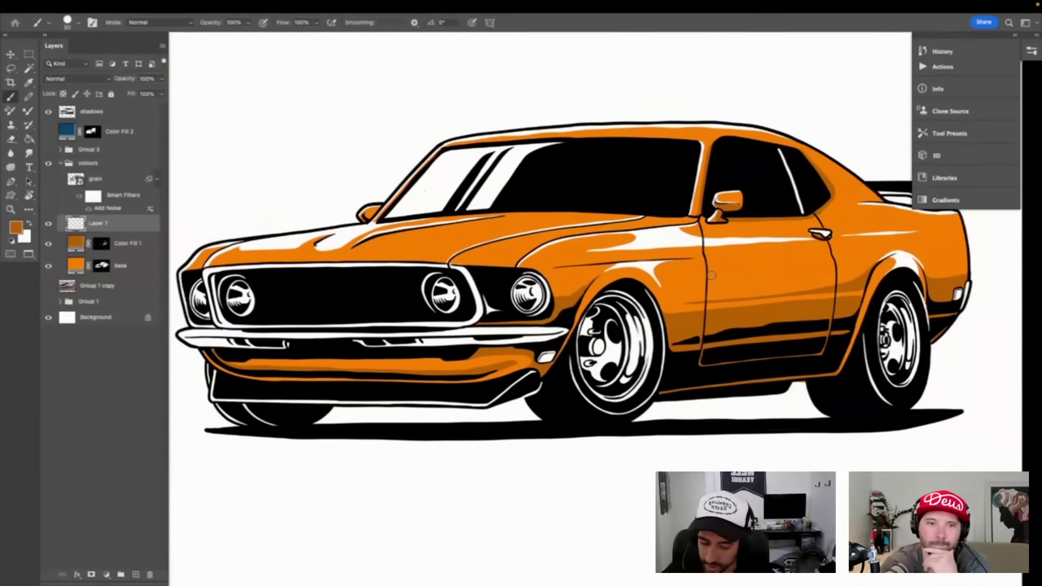
{"action": "key", "text": "f"}
{"action": "key", "text": "f"}
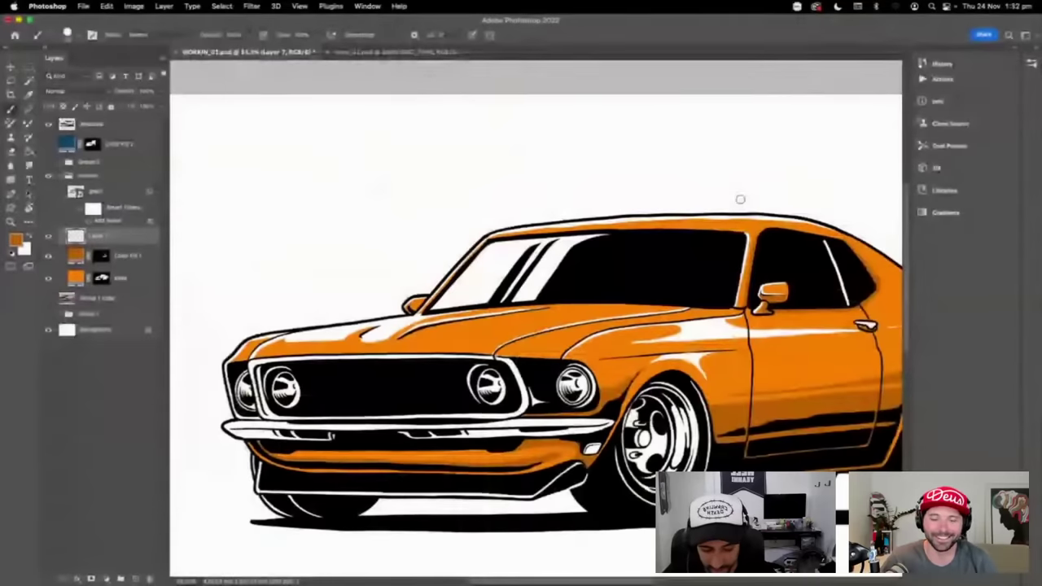
- Delete empty Layer 7, add a new layer above Color Fill 1, and tilt the canvas
{"action": "scroll", "coordinate": [741, 199], "scroll_direction": "down", "scroll_amount": 4}
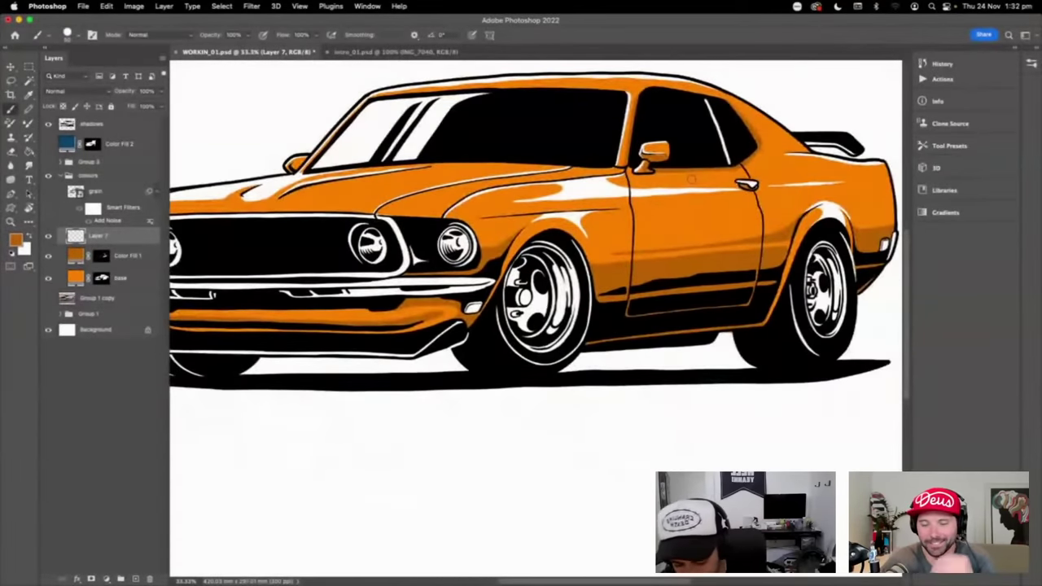
{"action": "key", "text": "BackSpace"}
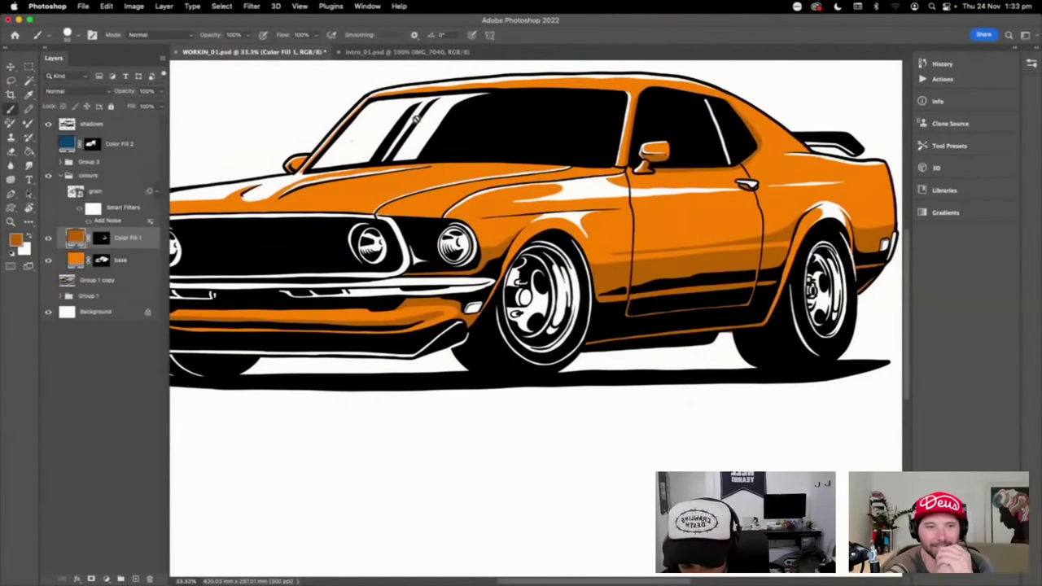
{"action": "left_click", "coordinate": [135, 579]}
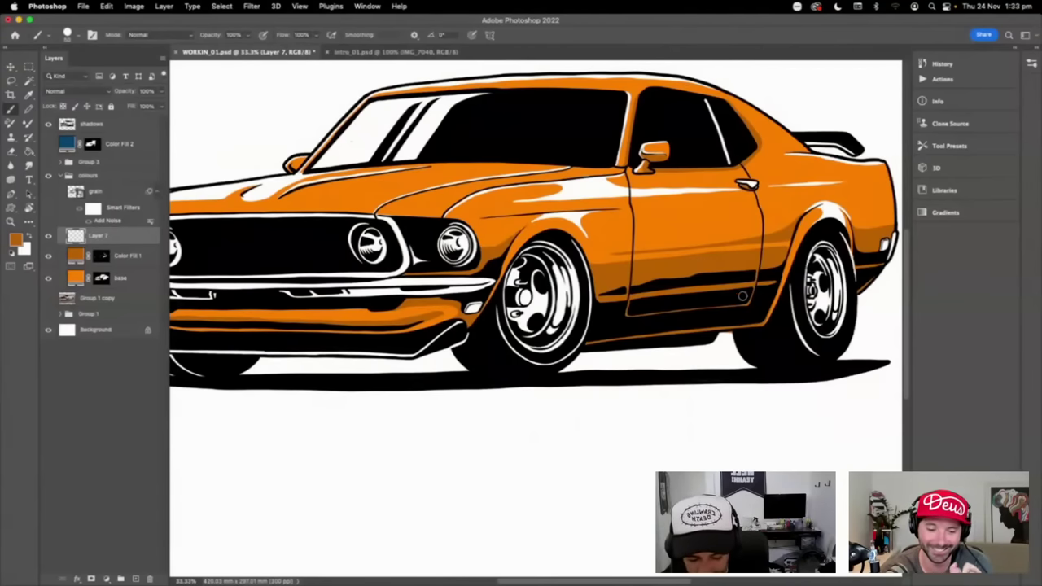
{"action": "key", "text": "r"}
{"action": "mouse_move", "coordinate": [743, 301]}
{"action": "left_mouse_down"}
{"action": "mouse_move", "coordinate": [758, 291]}
{"action": "mouse_move", "coordinate": [728, 211]}
{"action": "left_mouse_up"}
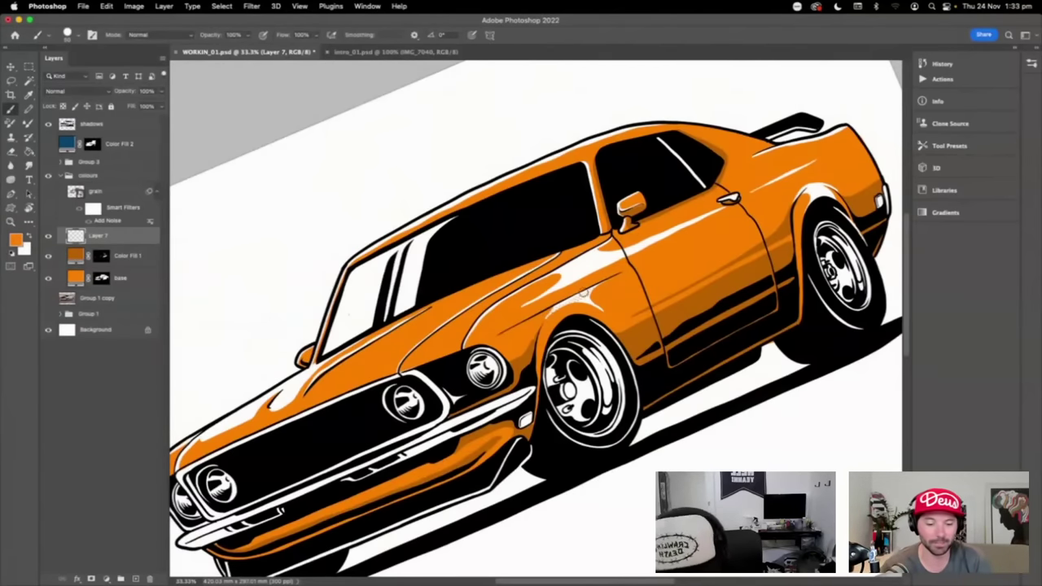
{"action": "left_click", "coordinate": [86, 37]}
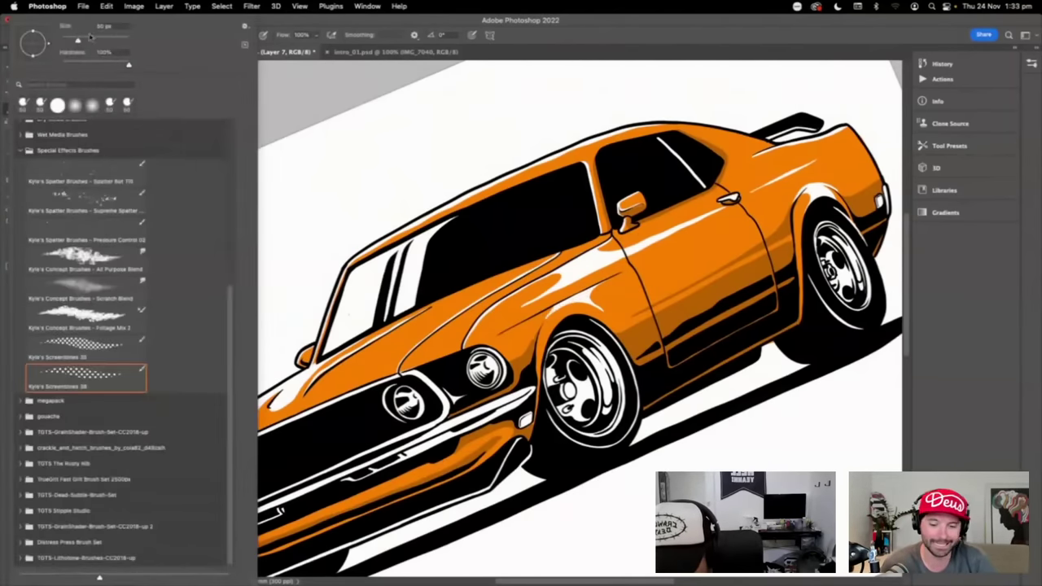
{"action": "left_click_drag", "start_coordinate": [232, 309], "coordinate": [235, 127]}
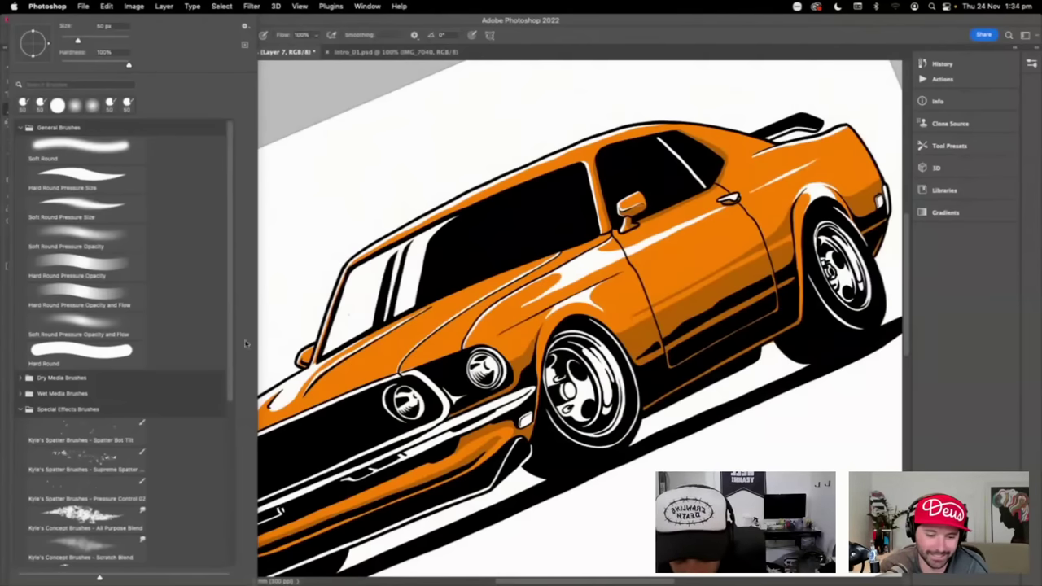
{"action": "left_click", "coordinate": [304, 20]}
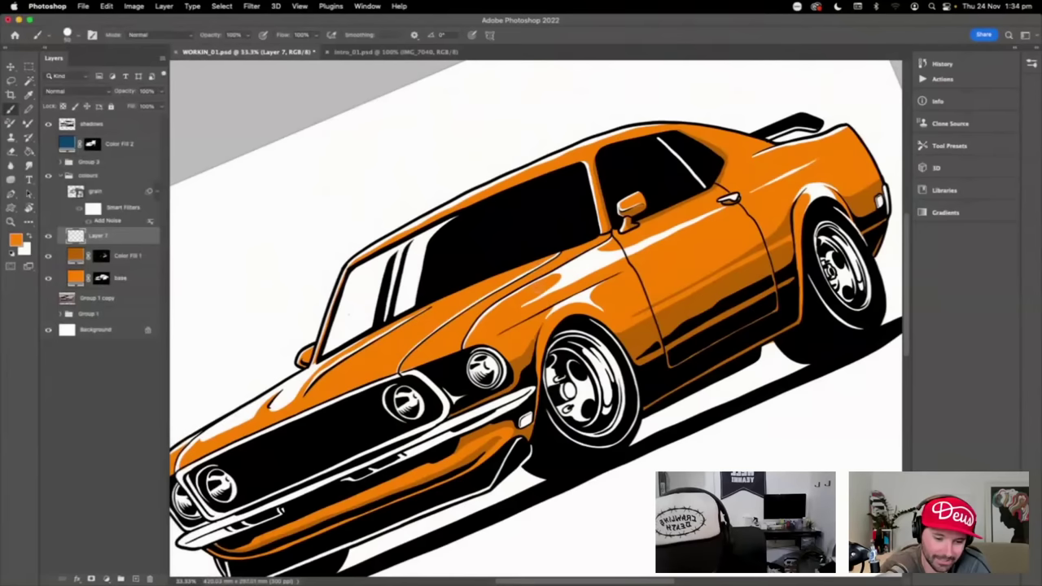
{"action": "left_click", "coordinate": [552, 324]}
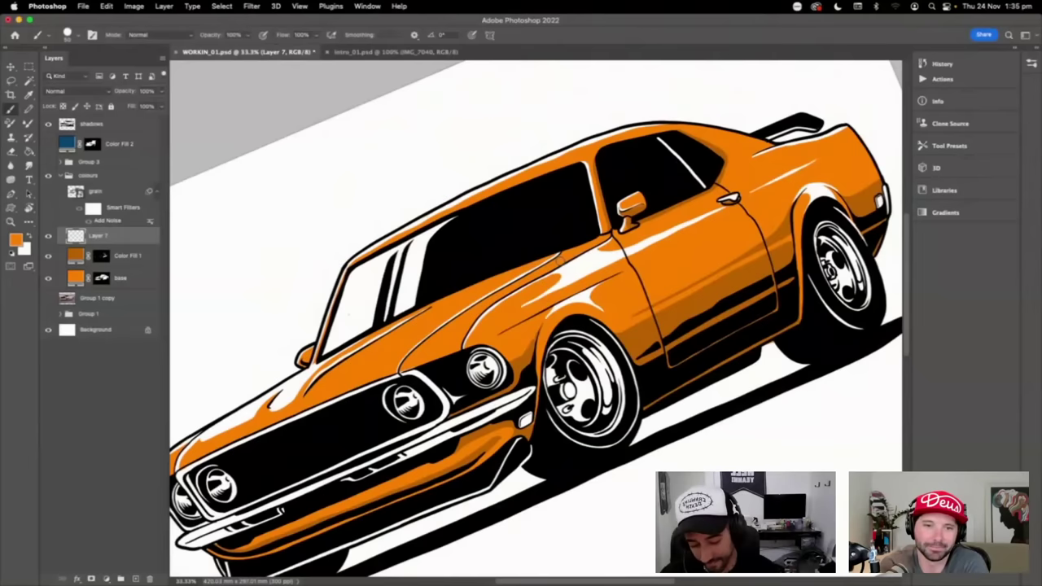
- Pick a different painting brush from near the top of the Brush Preset list
{"action": "left_click", "coordinate": [68, 36]}
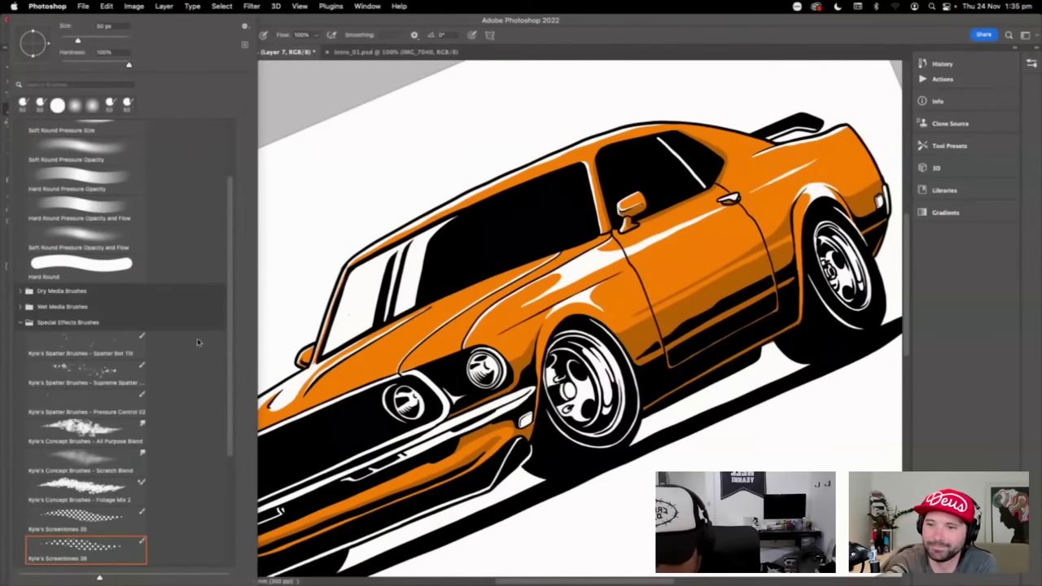
{"action": "scroll", "coordinate": [230, 359], "scroll_direction": "up", "scroll_amount": 1}
{"action": "scroll", "coordinate": [229, 359], "scroll_direction": "up", "scroll_amount": 3}
{"action": "left_click", "coordinate": [81, 179]}
{"action": "key", "text": "Return"}
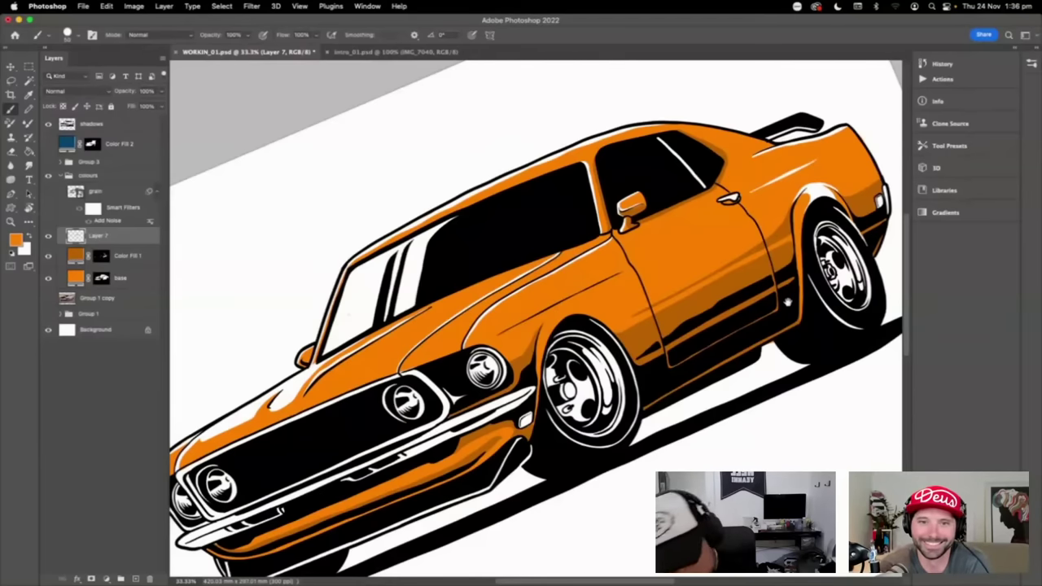
{"action": "scroll", "coordinate": [782, 301], "scroll_direction": "down", "scroll_amount": 2}
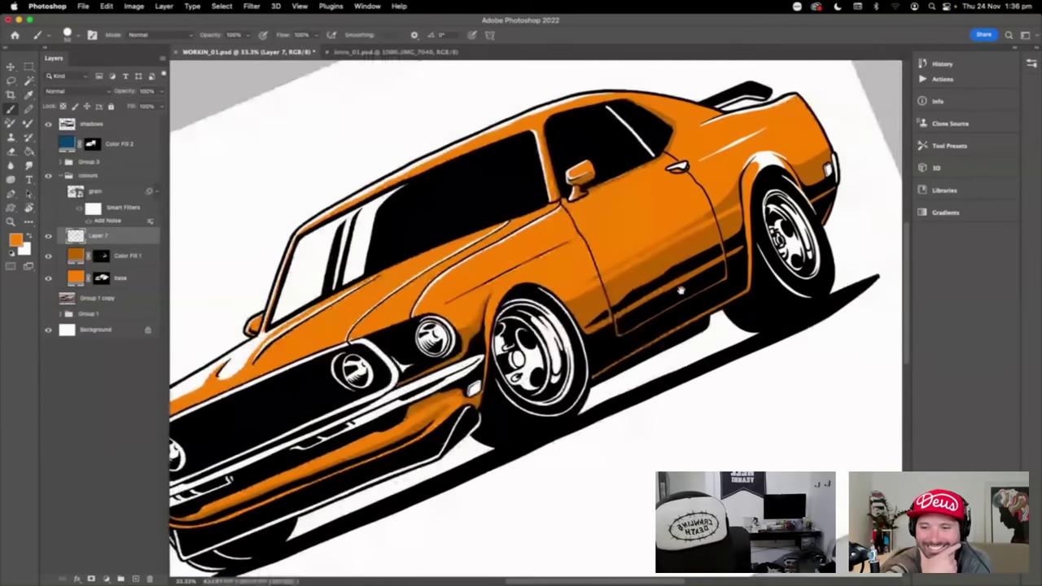
{"action": "scroll", "coordinate": [487, 307], "scroll_direction": "right", "scroll_amount": 3}
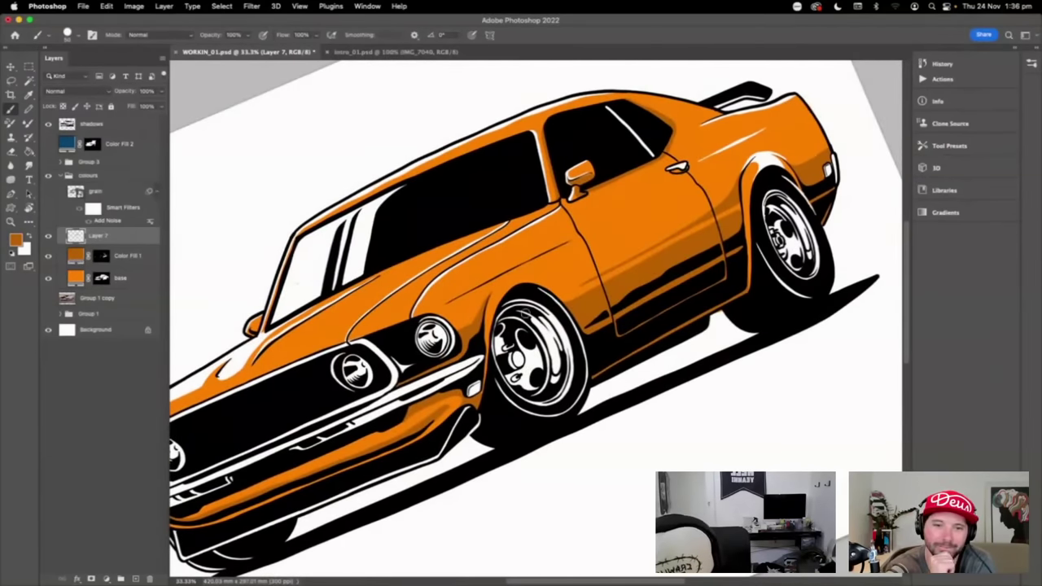
{"action": "scroll", "coordinate": [533, 469], "scroll_direction": "up", "scroll_amount": 2}
{"action": "scroll", "coordinate": [534, 469], "scroll_direction": "right", "scroll_amount": 3}
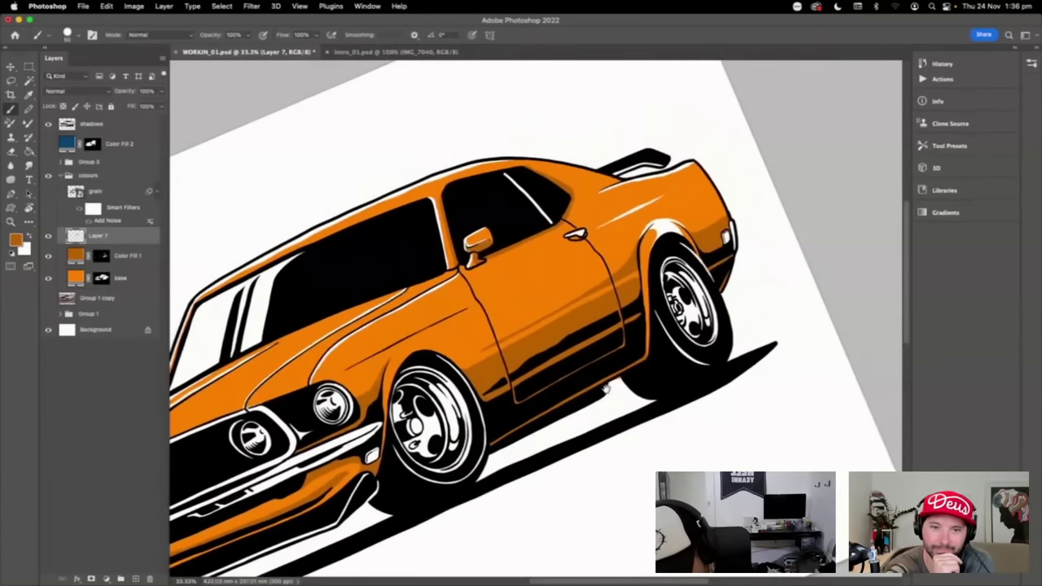
- Collapse the colours group and rename the shadows layer to 'outlines'
{"action": "left_click", "coordinate": [126, 124]}
{"action": "left_click", "coordinate": [69, 176]}
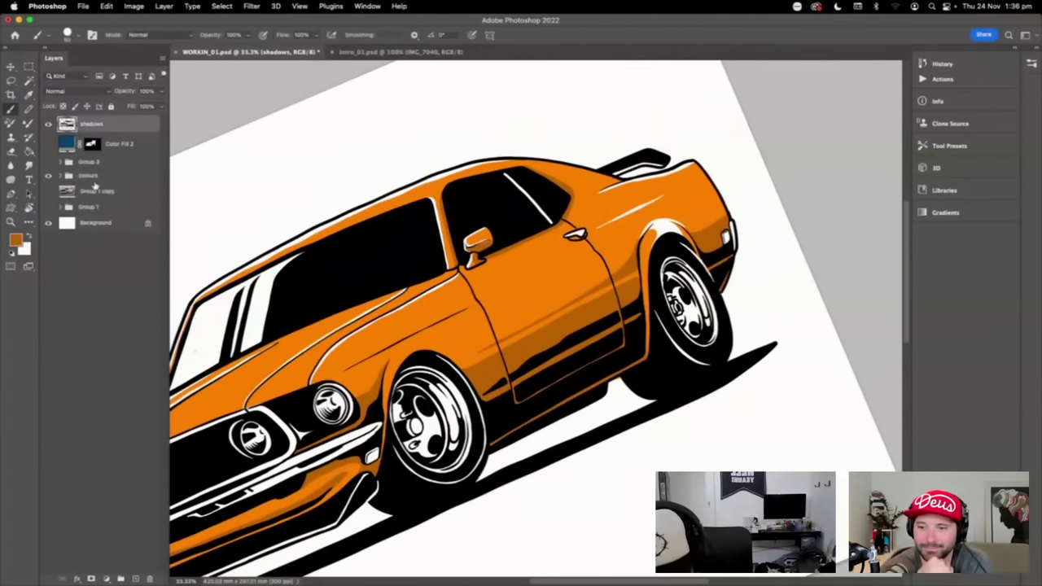
{"action": "left_click", "coordinate": [68, 176]}
{"action": "left_click", "coordinate": [68, 176]}
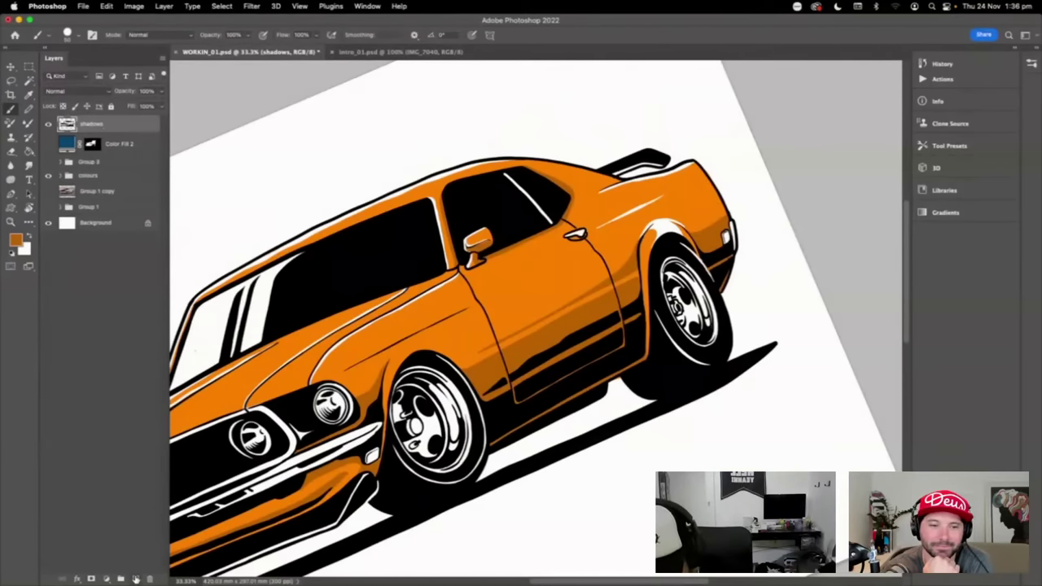
{"action": "double_click", "coordinate": [99, 123]}
{"action": "type", "text": "outline"}
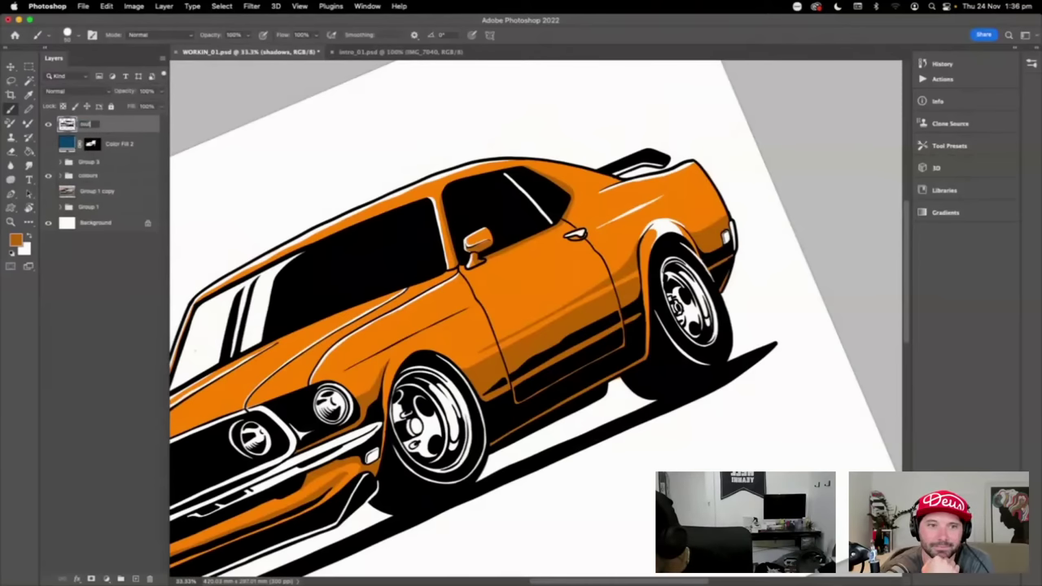
{"action": "type", "text": "s"}
{"action": "key", "text": "Return"}
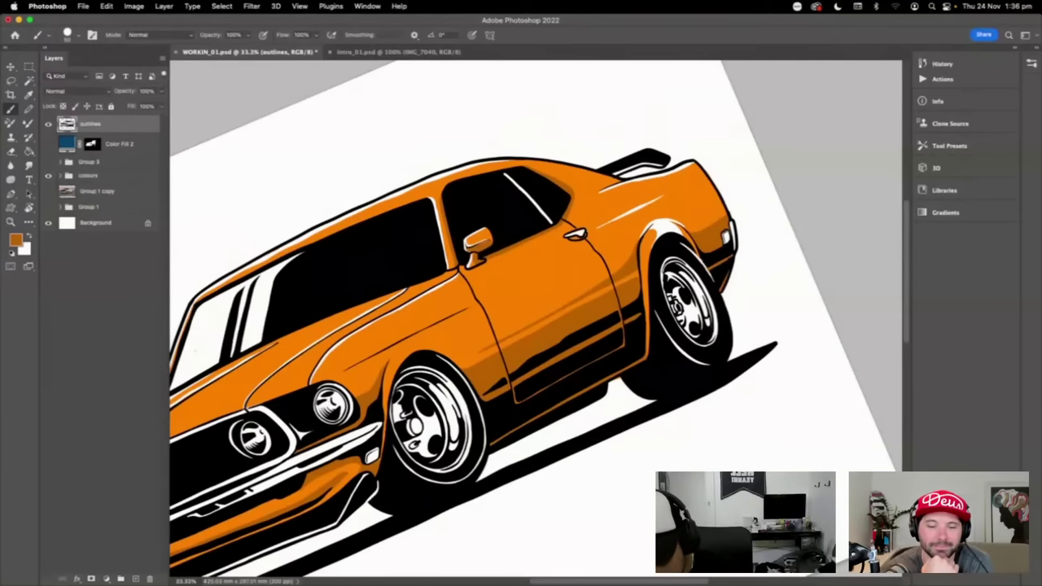
- Compare the fills with the outlines hidden, then add Layer 8 above Color Fill 2
{"action": "left_click", "coordinate": [48, 124]}
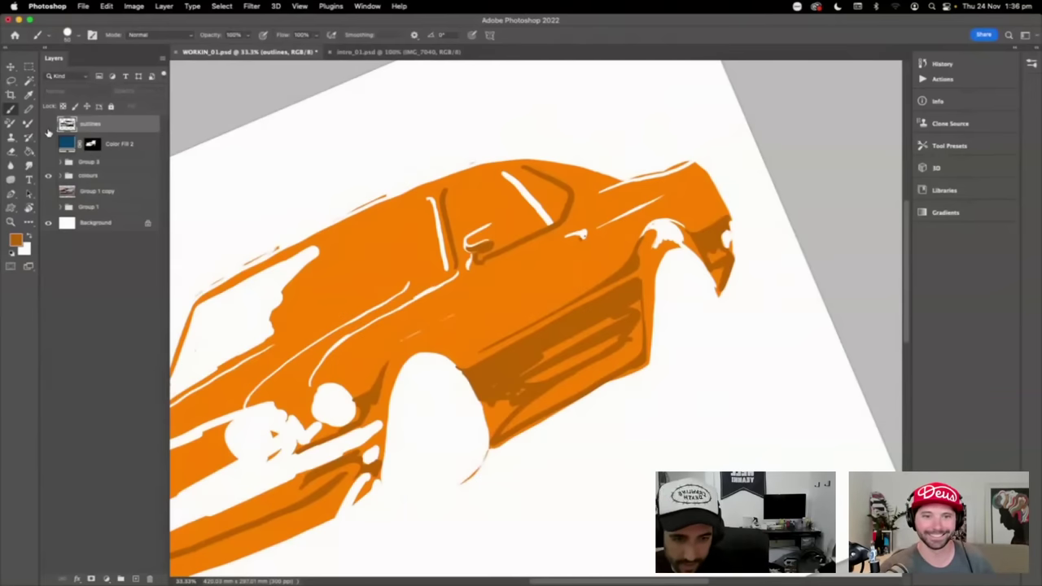
{"action": "key", "text": "Escape"}
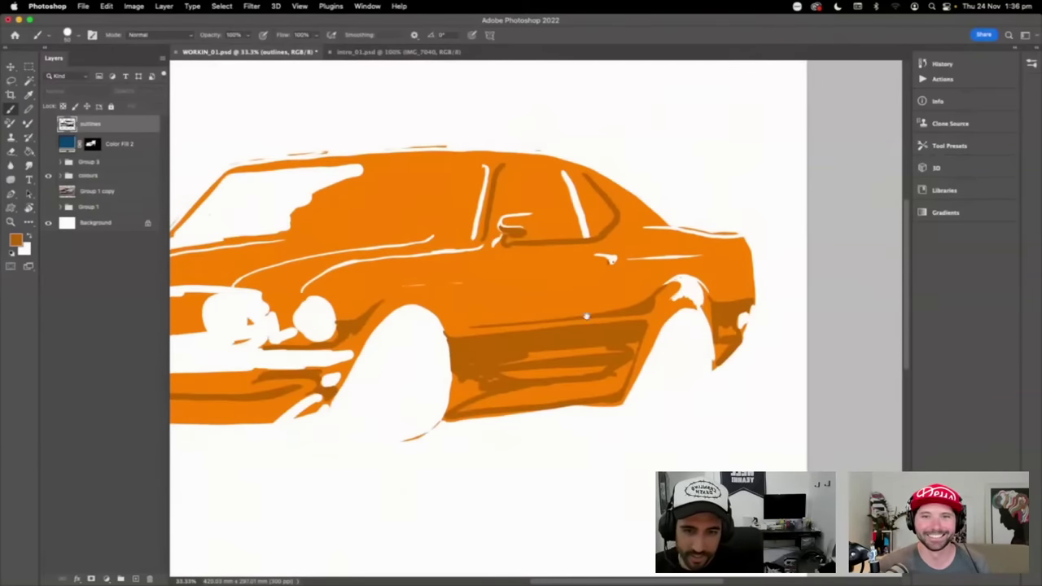
{"action": "left_click_drag", "start_coordinate": [587, 316], "coordinate": [691, 289]}
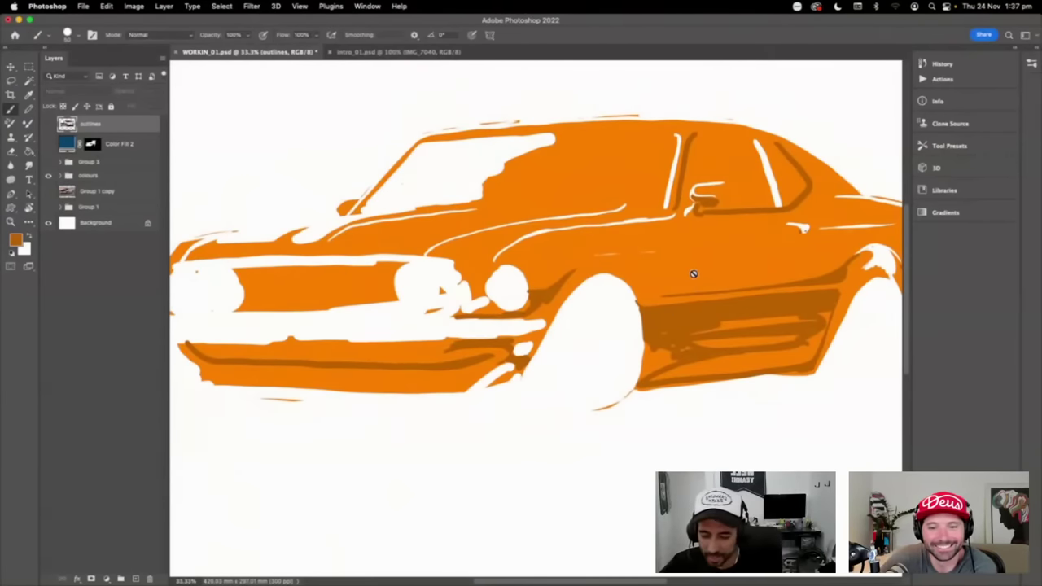
{"action": "left_click", "coordinate": [48, 124]}
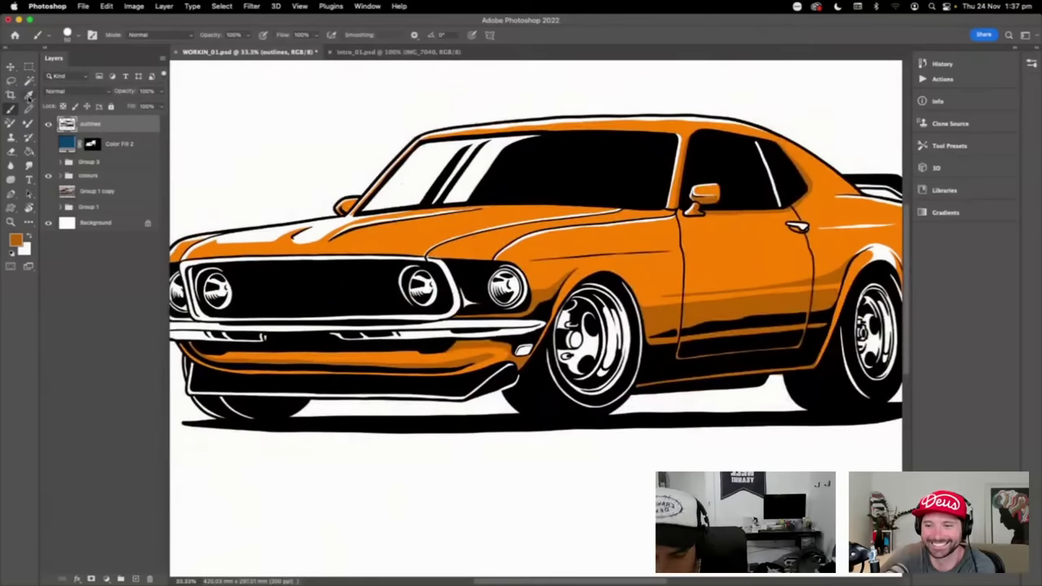
{"action": "left_click", "coordinate": [48, 124]}
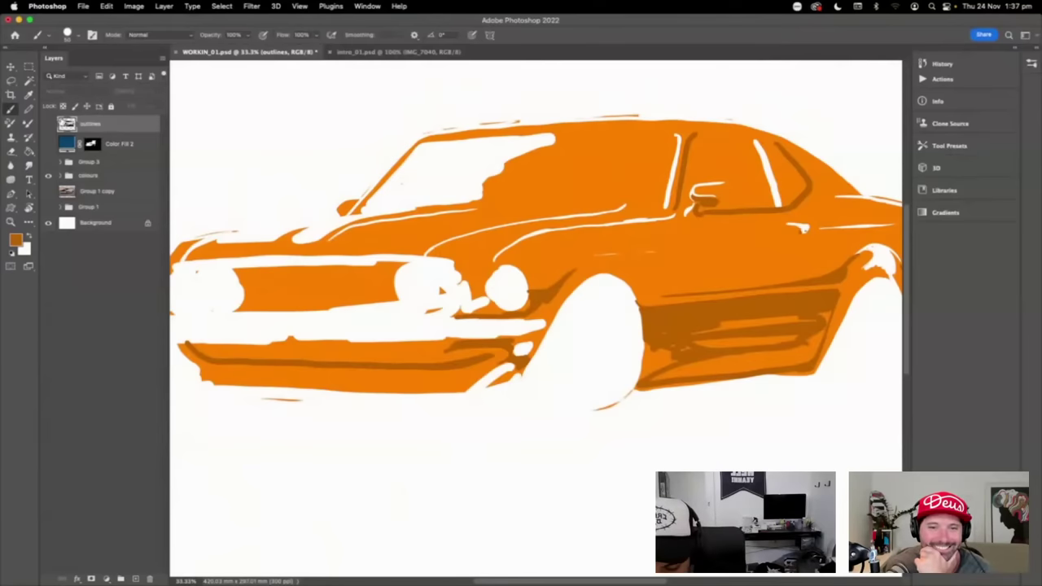
{"action": "left_click", "coordinate": [48, 124]}
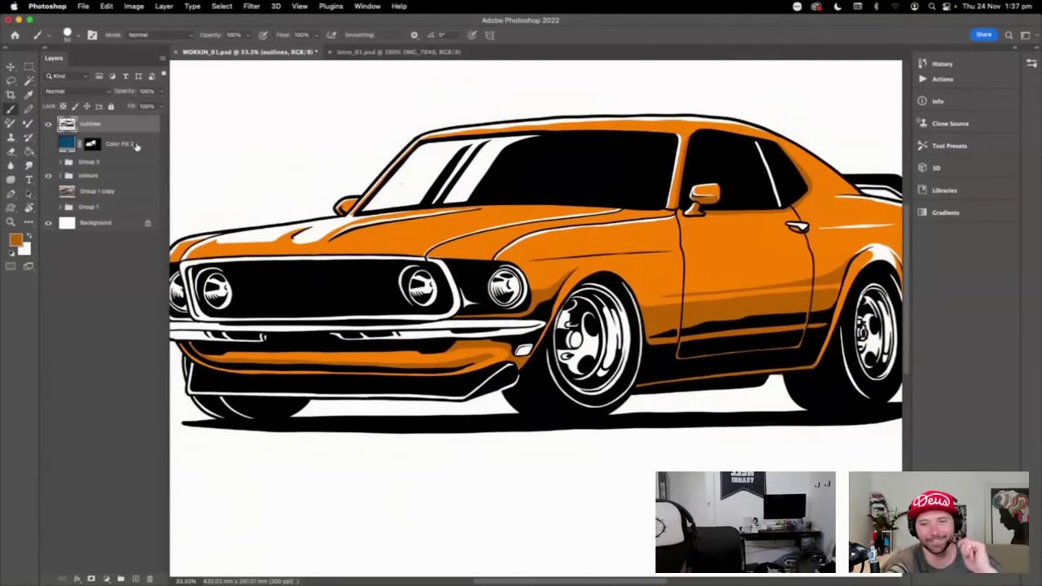
{"action": "left_click", "coordinate": [135, 145]}
{"action": "left_click", "coordinate": [135, 579]}
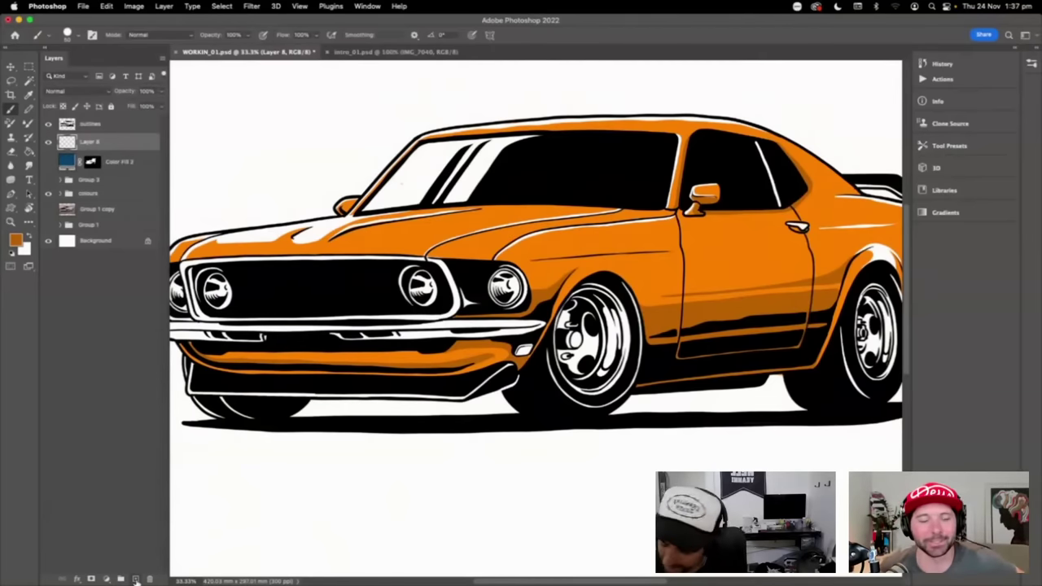
{"action": "key", "text": "r"}
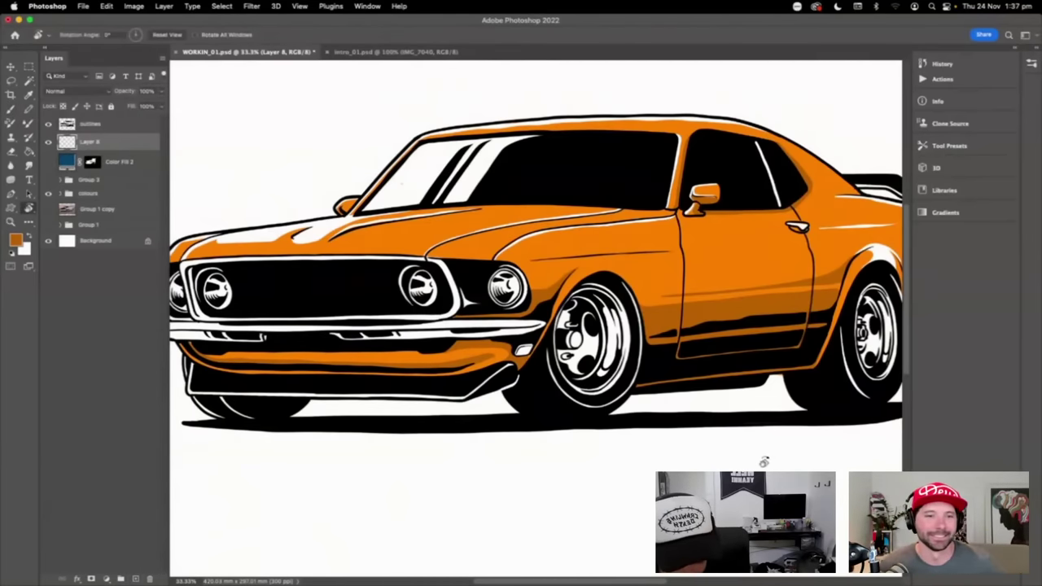
{"action": "left_click_drag", "start_coordinate": [764, 461], "coordinate": [697, 269]}
{"action": "key", "text": "b"}
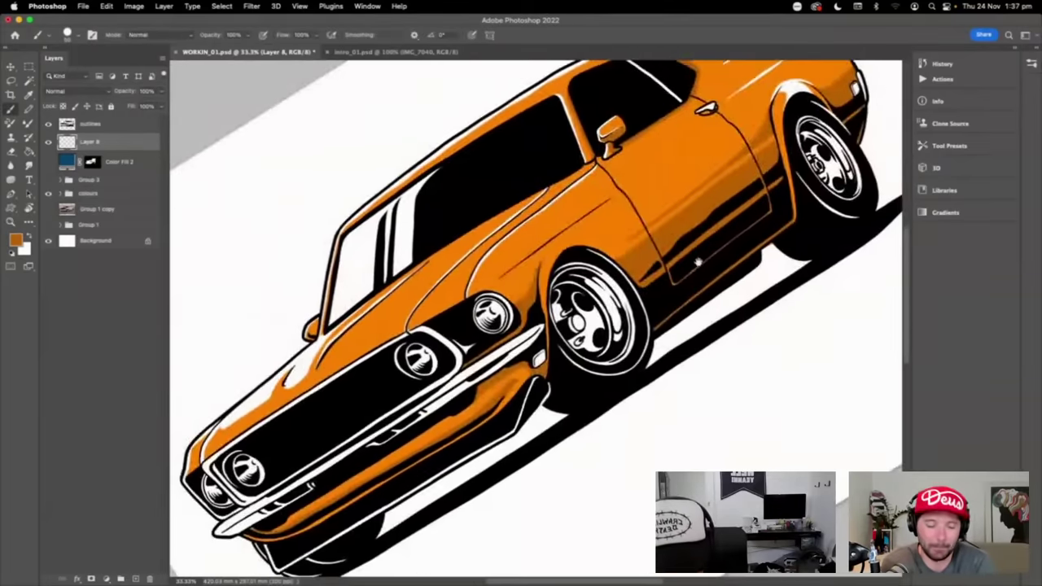
{"action": "scroll", "coordinate": [698, 262], "scroll_direction": "up", "scroll_amount": 3}
{"action": "scroll", "coordinate": [697, 262], "scroll_direction": "right", "scroll_amount": 2}
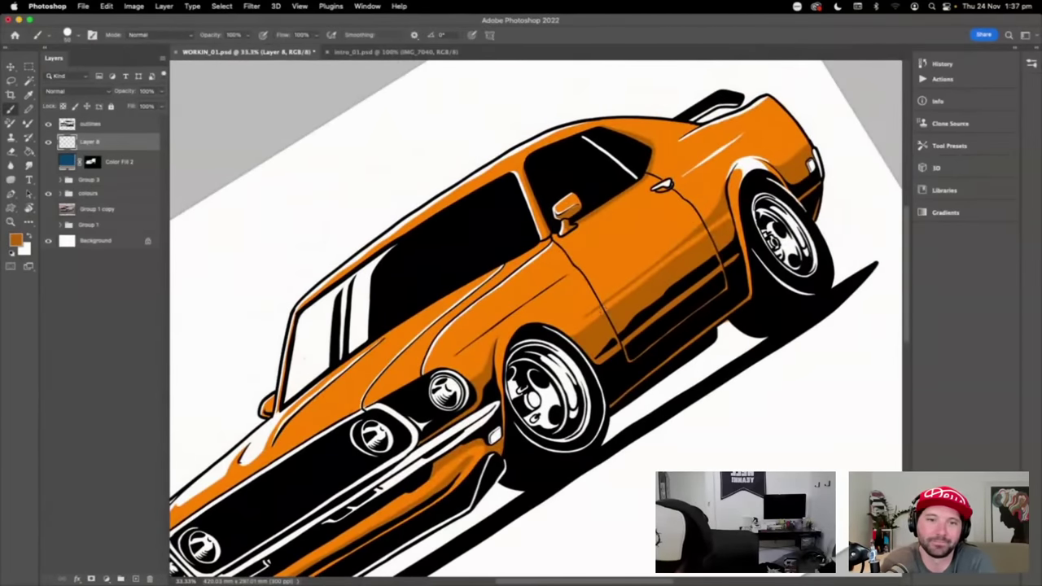
{"action": "key", "text": "d"}
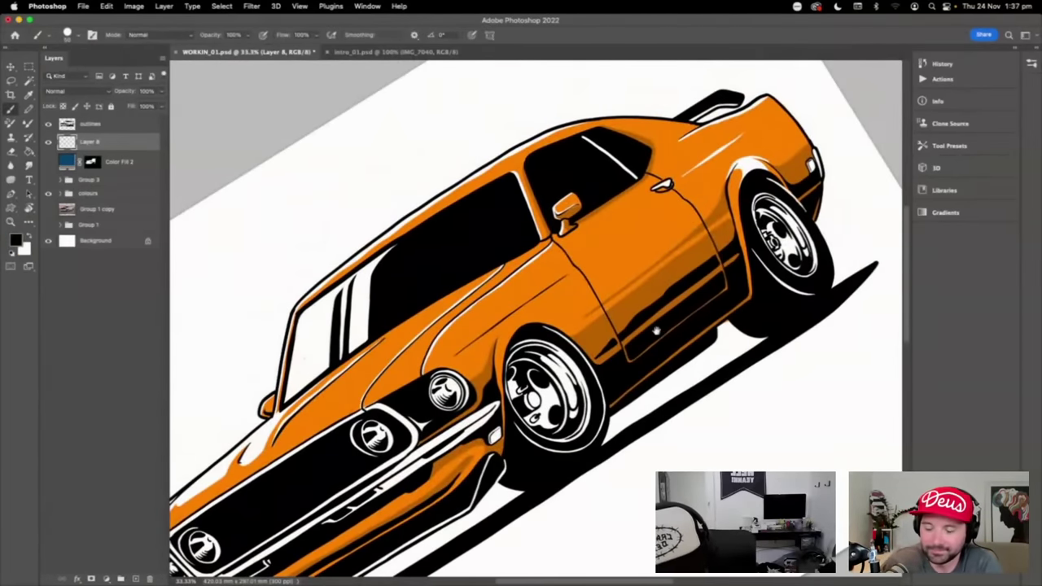
{"action": "scroll", "coordinate": [656, 330], "scroll_direction": "up", "scroll_amount": 3}
{"action": "scroll", "coordinate": [656, 330], "scroll_direction": "right", "scroll_amount": 3}
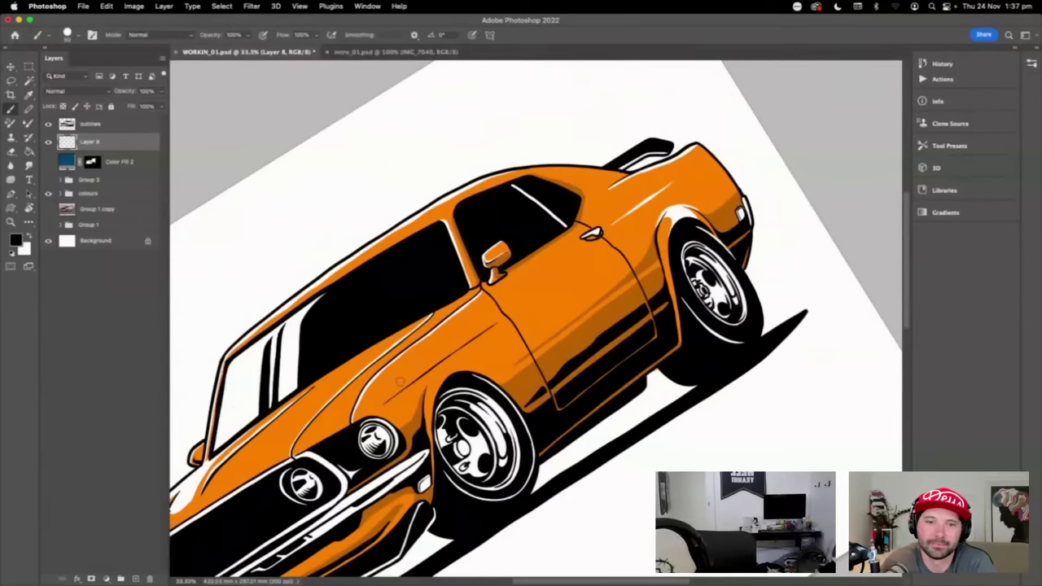
{"action": "scroll", "coordinate": [579, 294], "scroll_direction": "down", "scroll_amount": 2}
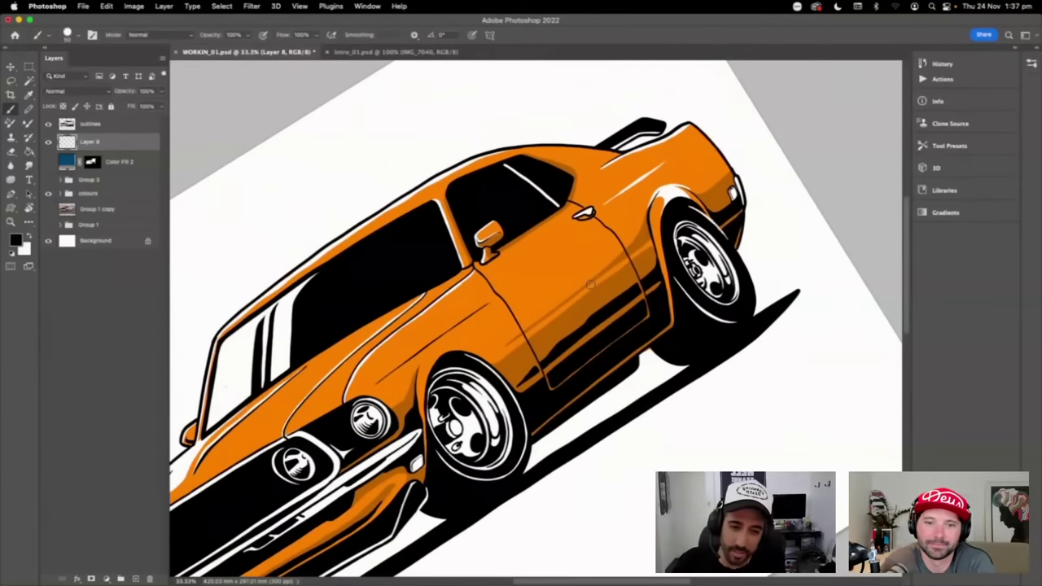
{"action": "scroll", "coordinate": [591, 284], "scroll_direction": "down", "scroll_amount": 5}
{"action": "scroll", "coordinate": [591, 284], "scroll_direction": "left", "scroll_amount": 5}
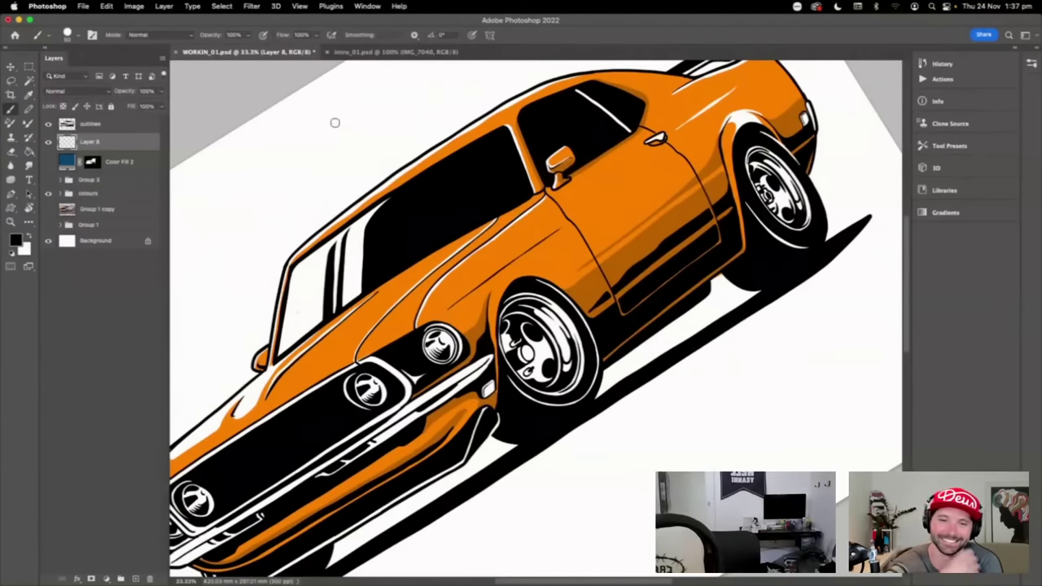
- Enable Smoothing for the Hard Round Pressure Size brush, leaving it at 0%
{"action": "left_click", "coordinate": [75, 36]}
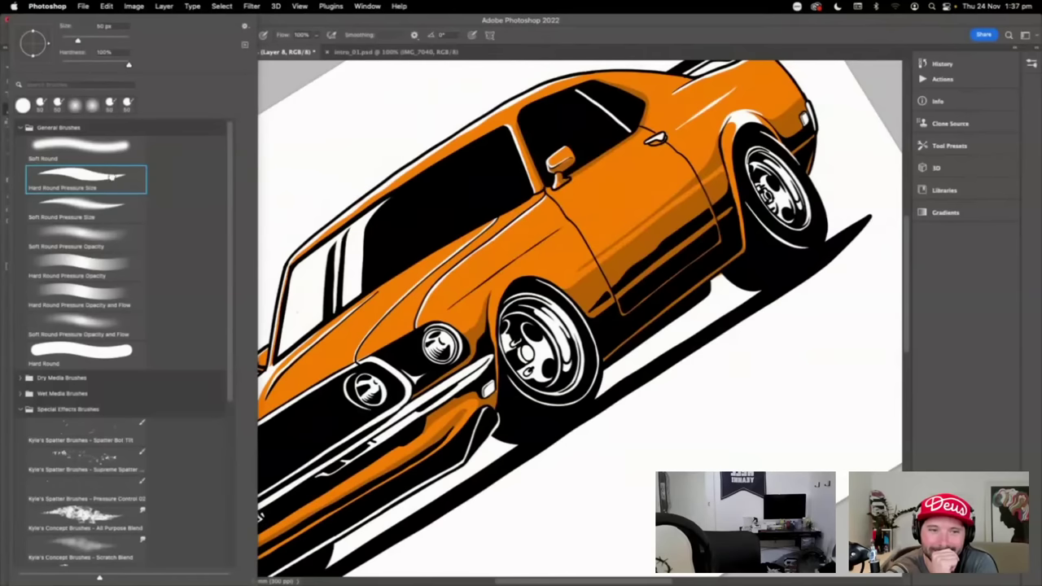
{"action": "left_click", "coordinate": [72, 41]}
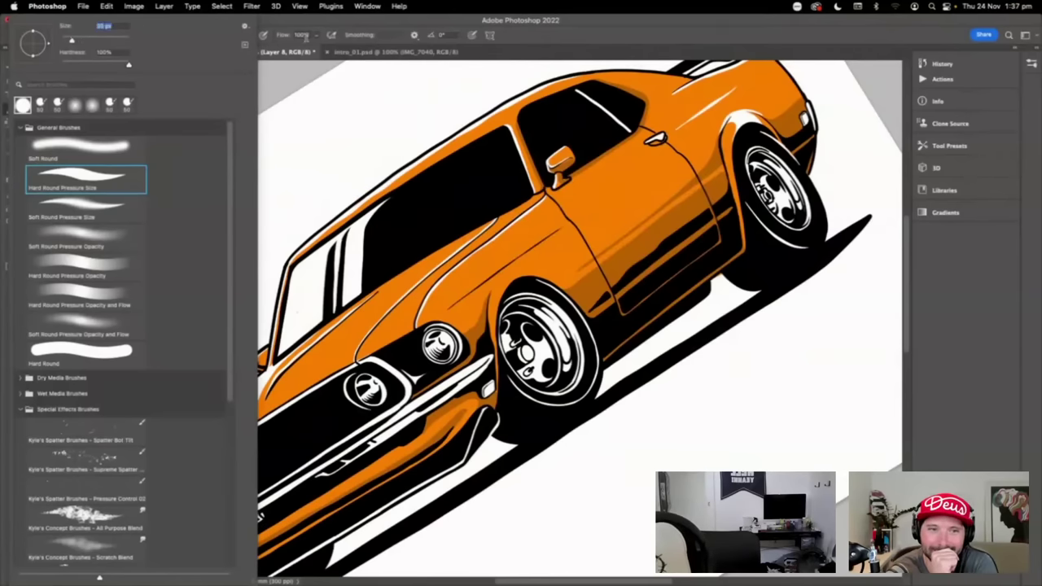
{"action": "left_click", "coordinate": [306, 37]}
{"action": "left_click", "coordinate": [414, 35]}
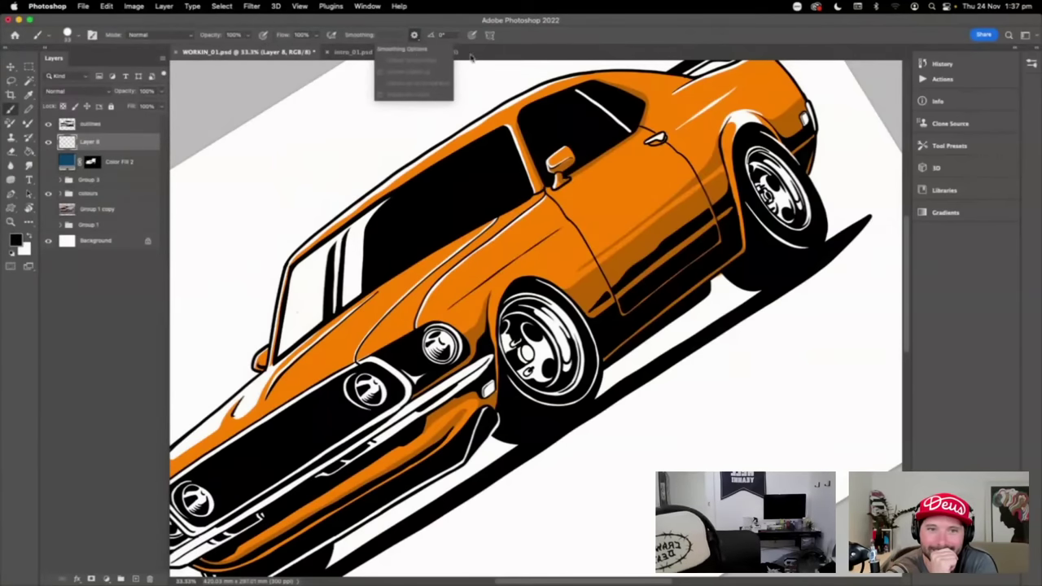
{"action": "left_click", "coordinate": [413, 35]}
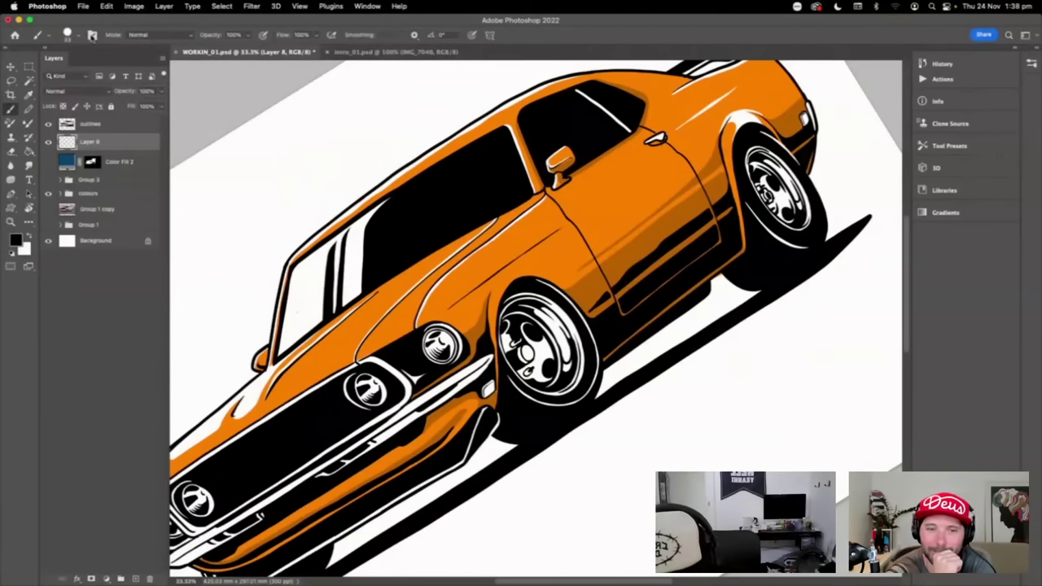
{"action": "left_click", "coordinate": [92, 36]}
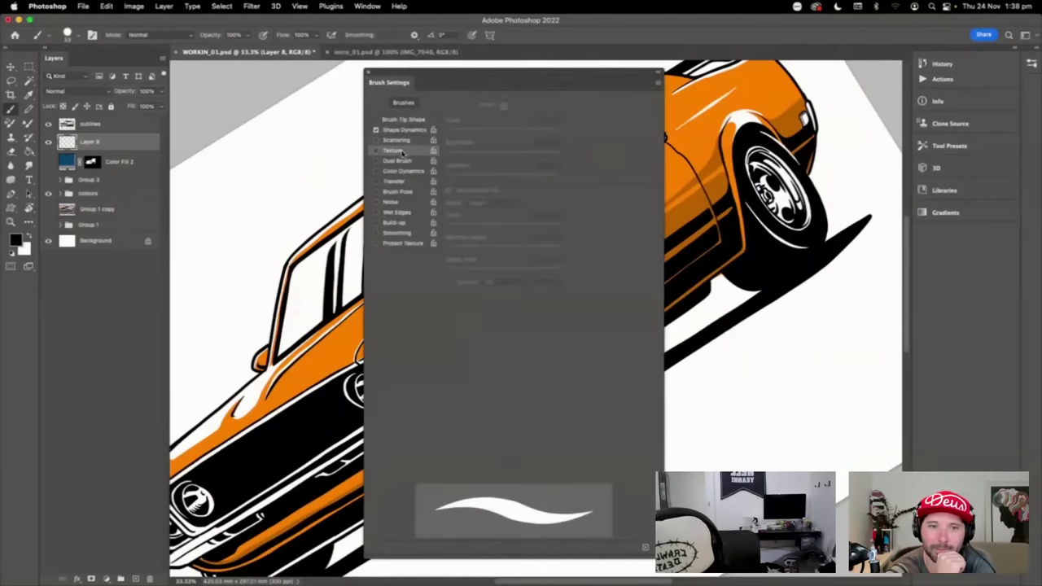
{"action": "left_click", "coordinate": [410, 234]}
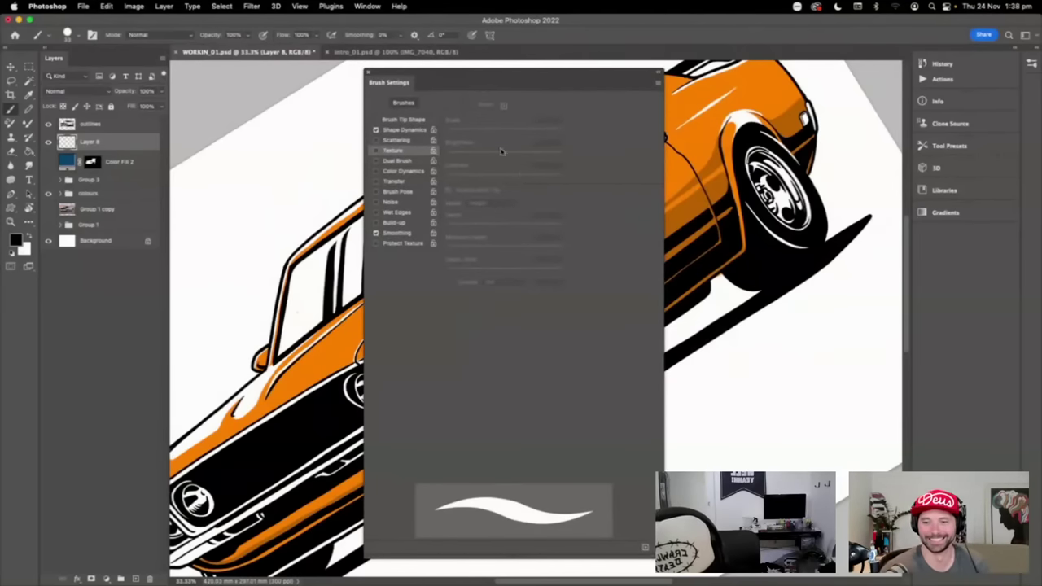
{"action": "left_click", "coordinate": [410, 234]}
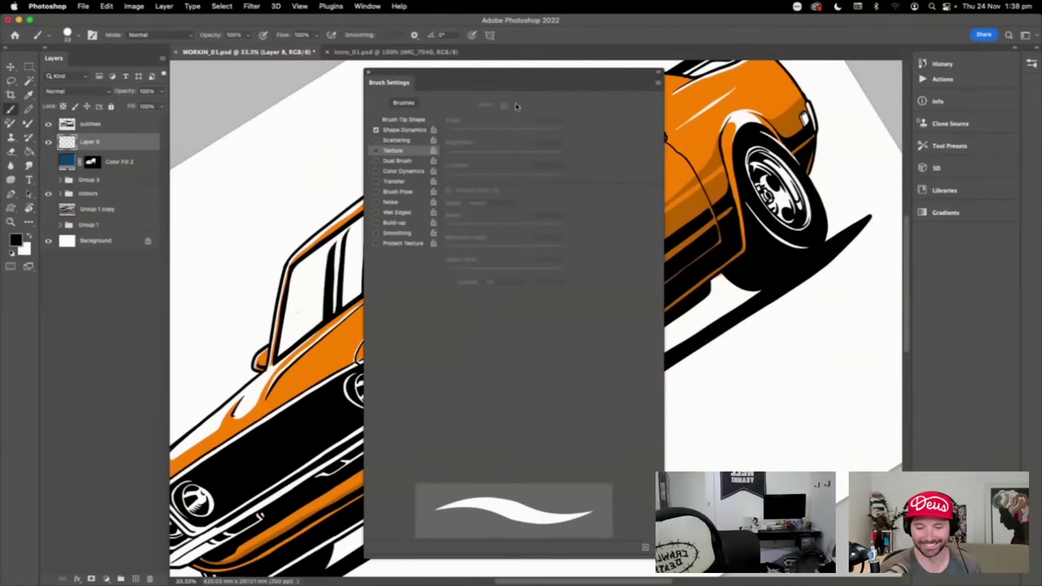
{"action": "left_click", "coordinate": [398, 235]}
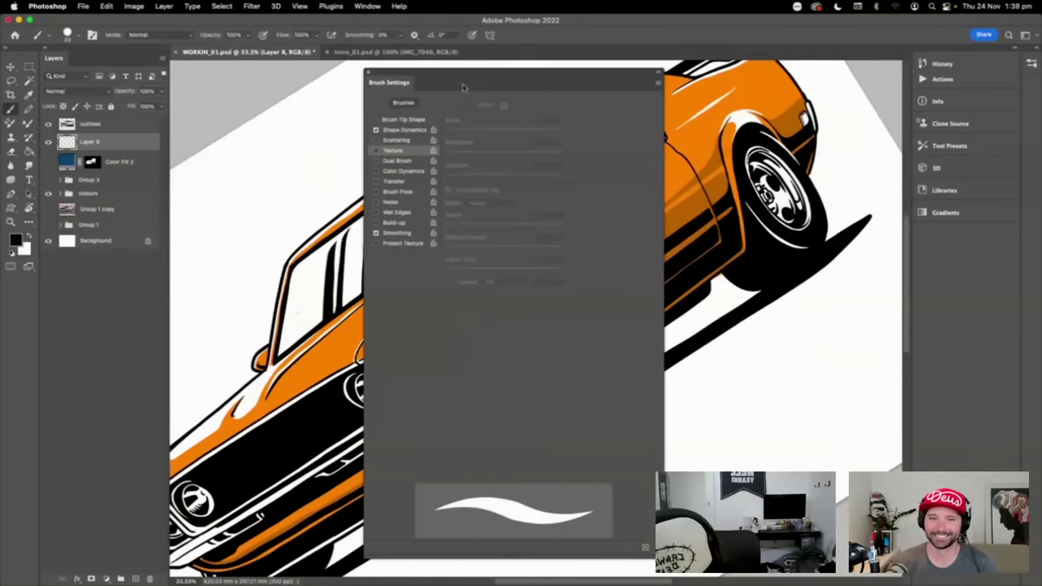
{"action": "left_click", "coordinate": [369, 74]}
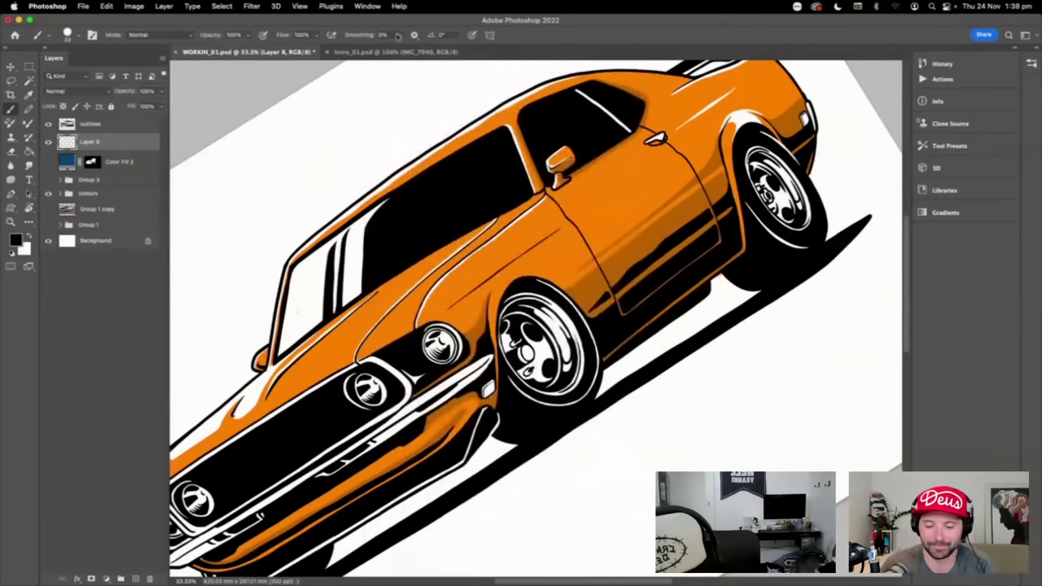
- Set Smoothing to 24% and sketch three black flame outlines over the front fender and door
{"action": "left_click_drag", "start_coordinate": [410, 52], "coordinate": [411, 51]}
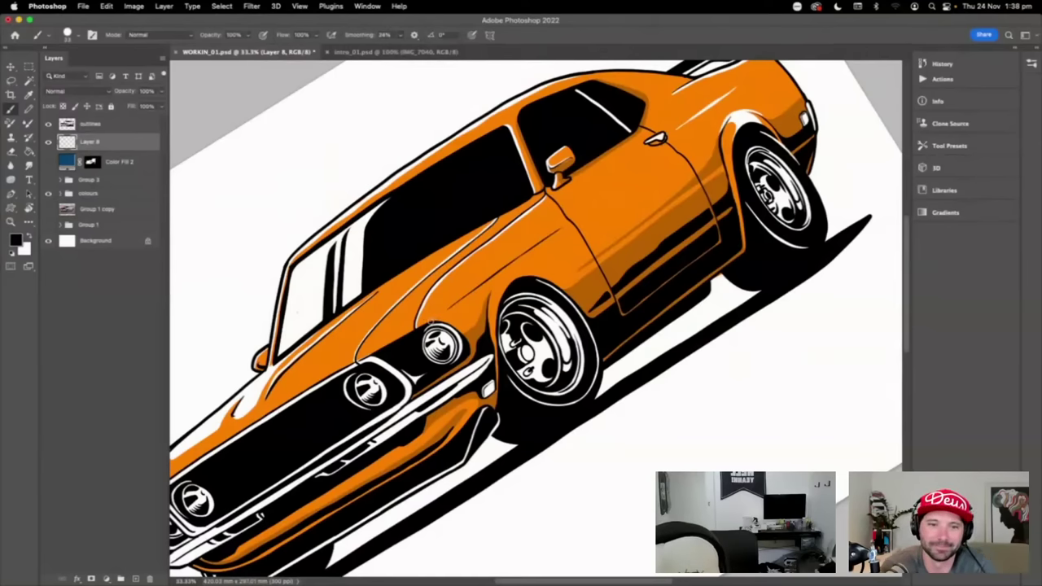
{"action": "left_click_drag", "start_coordinate": [446, 312], "coordinate": [463, 270]}
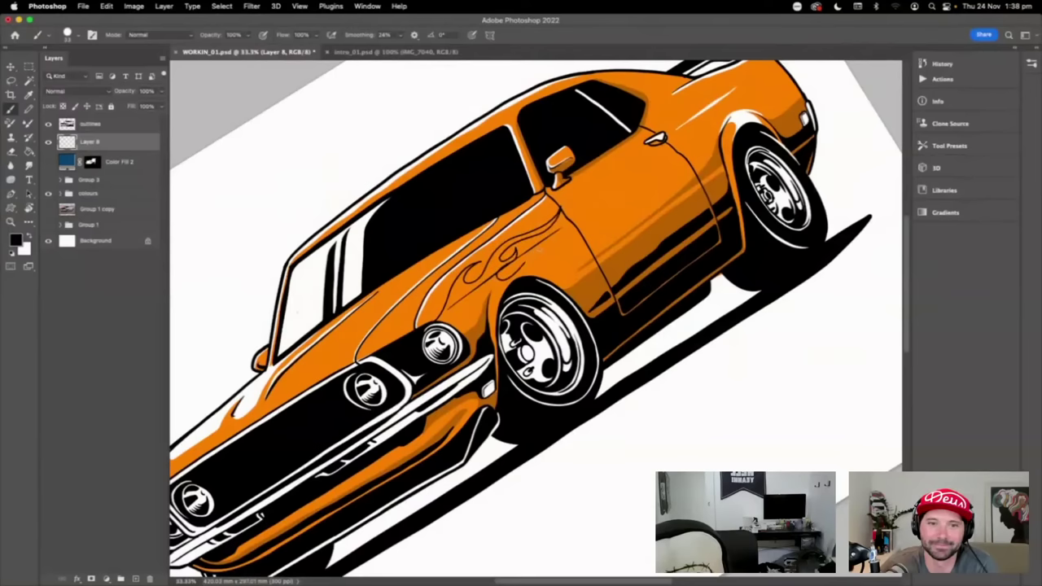
{"action": "left_click_drag", "start_coordinate": [528, 260], "coordinate": [582, 207]}
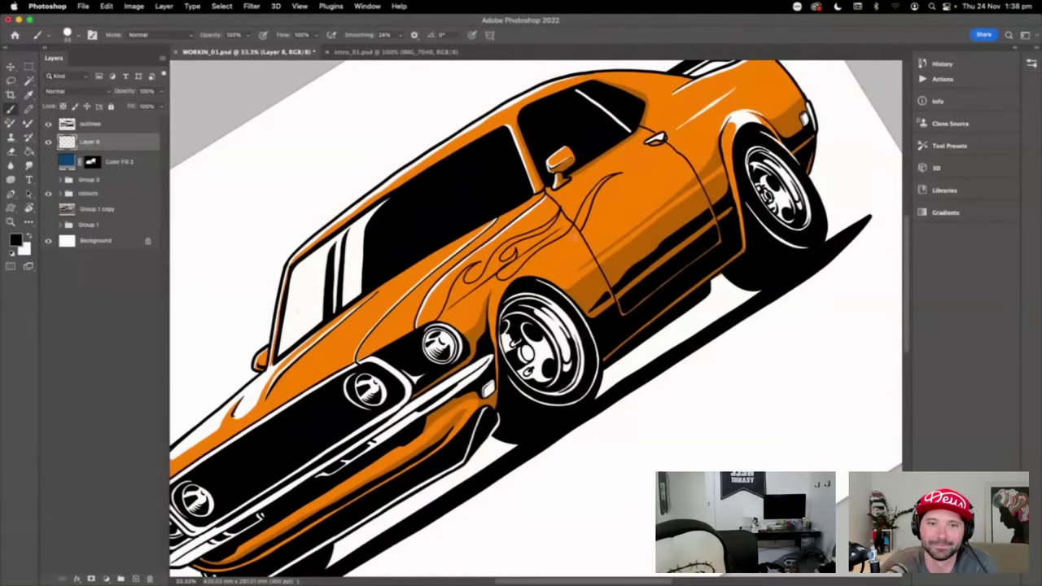
{"action": "mouse_move", "coordinate": [549, 275]}
{"action": "left_mouse_down"}
{"action": "mouse_move", "coordinate": [575, 266]}
{"action": "mouse_move", "coordinate": [603, 222]}
{"action": "mouse_move", "coordinate": [660, 188]}
{"action": "mouse_move", "coordinate": [581, 296]}
{"action": "mouse_move", "coordinate": [675, 226]}
{"action": "mouse_move", "coordinate": [634, 266]}
{"action": "left_mouse_up"}
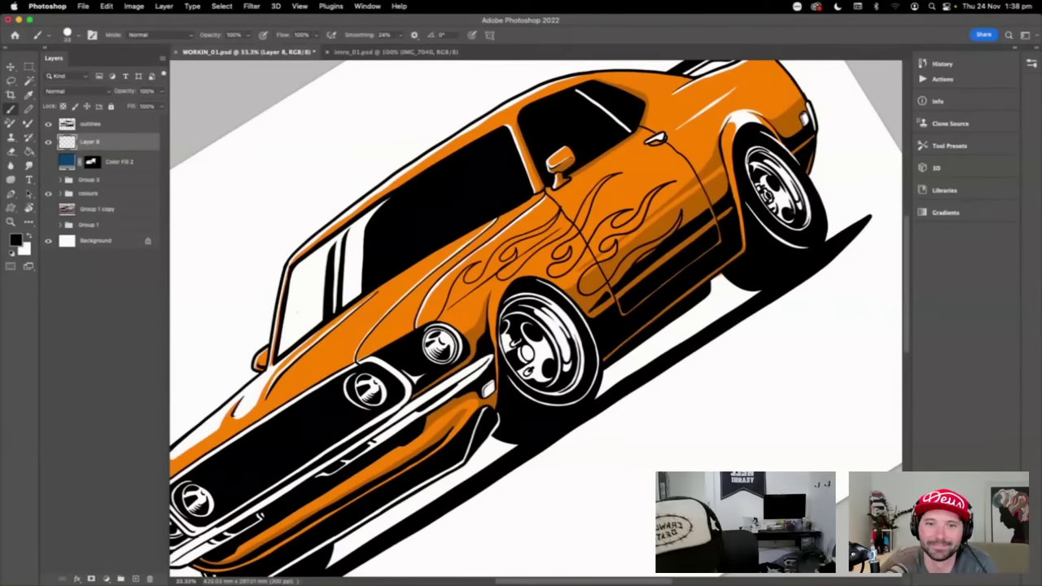
- Level the canvas rotation, zoom out to 25%, then back in to 33.3%
{"action": "key", "text": "Escape"}
{"action": "scroll", "coordinate": [753, 322], "scroll_direction": "down", "scroll_amount": 3}
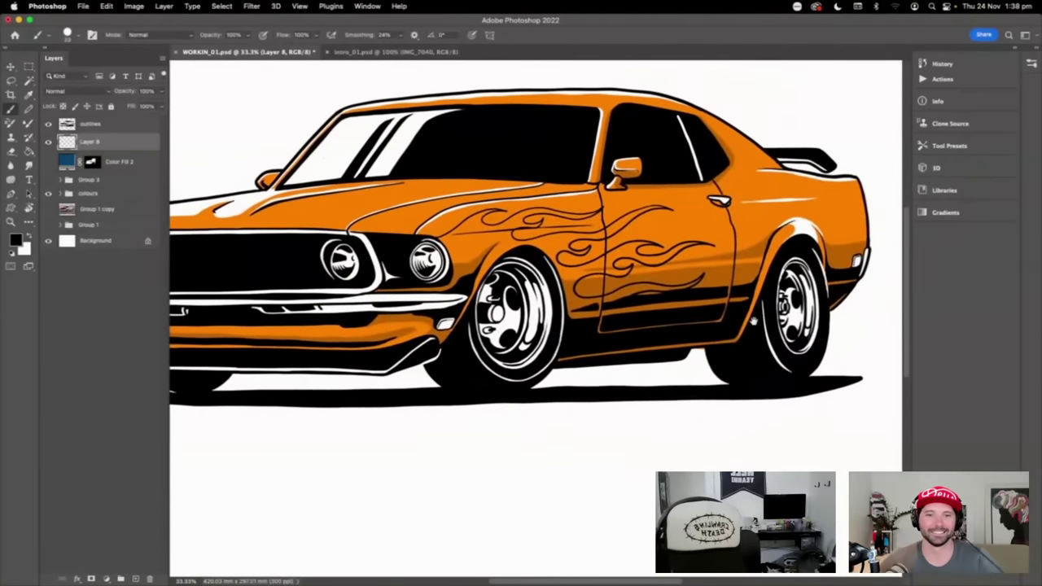
{"action": "scroll", "coordinate": [753, 322], "scroll_direction": "down", "scroll_amount": 2}
{"action": "scroll", "coordinate": [749, 351], "scroll_direction": "down", "scroll_amount": 2}
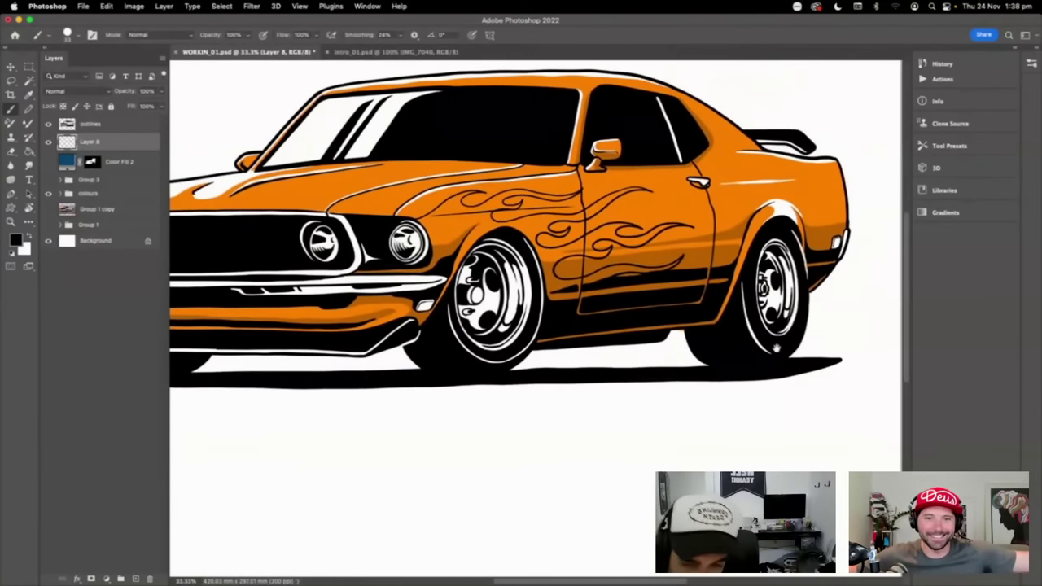
{"action": "scroll", "coordinate": [776, 348], "scroll_direction": "down", "scroll_amount": 3}
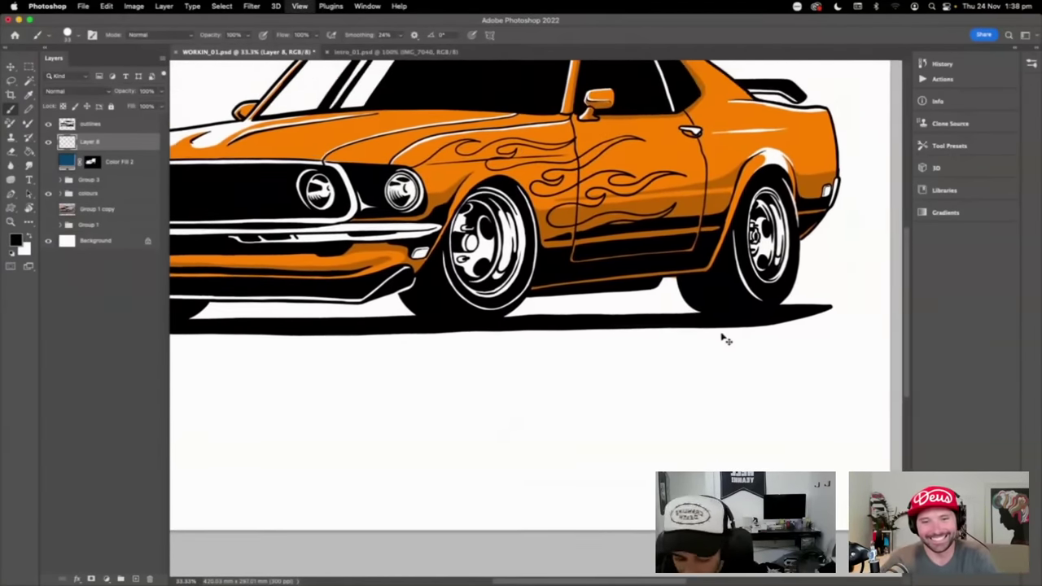
{"action": "scroll", "coordinate": [770, 367], "scroll_direction": "down", "scroll_amount": 1}
{"action": "scroll", "coordinate": [805, 386], "scroll_direction": "down", "scroll_amount": 1}
{"action": "scroll", "coordinate": [805, 386], "scroll_direction": "up", "scroll_amount": 1}
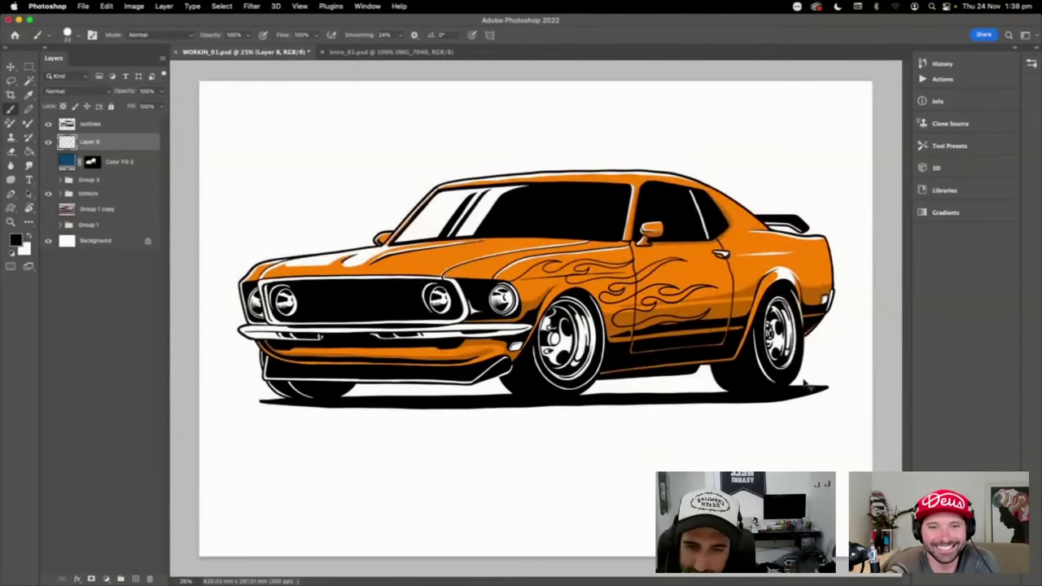
{"action": "key", "text": "super+equal"}
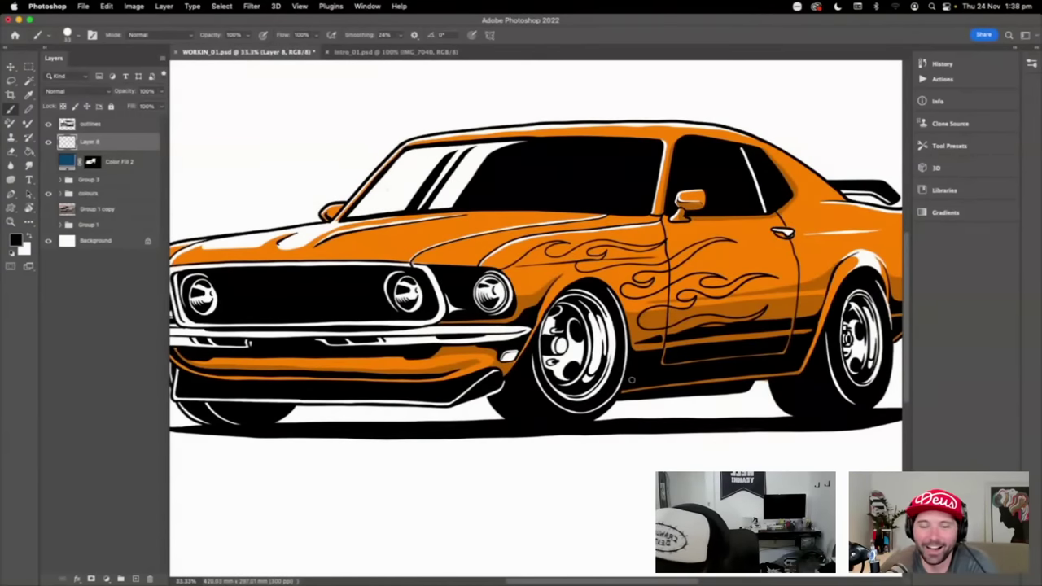
- Add a new empty Layer 9 and move it beneath the flame layer
{"action": "left_click", "coordinate": [120, 163]}
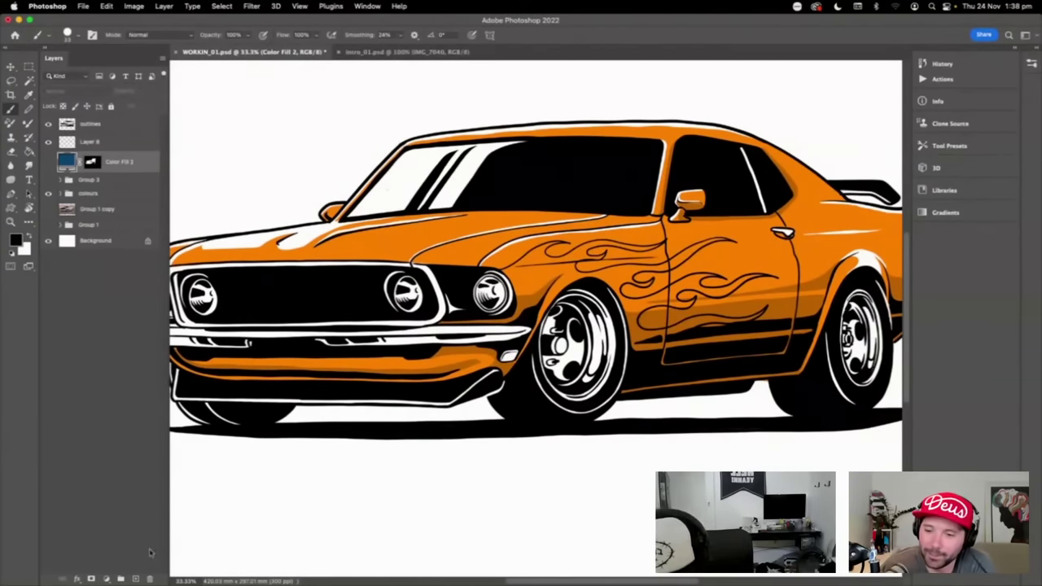
{"action": "left_click", "coordinate": [135, 579]}
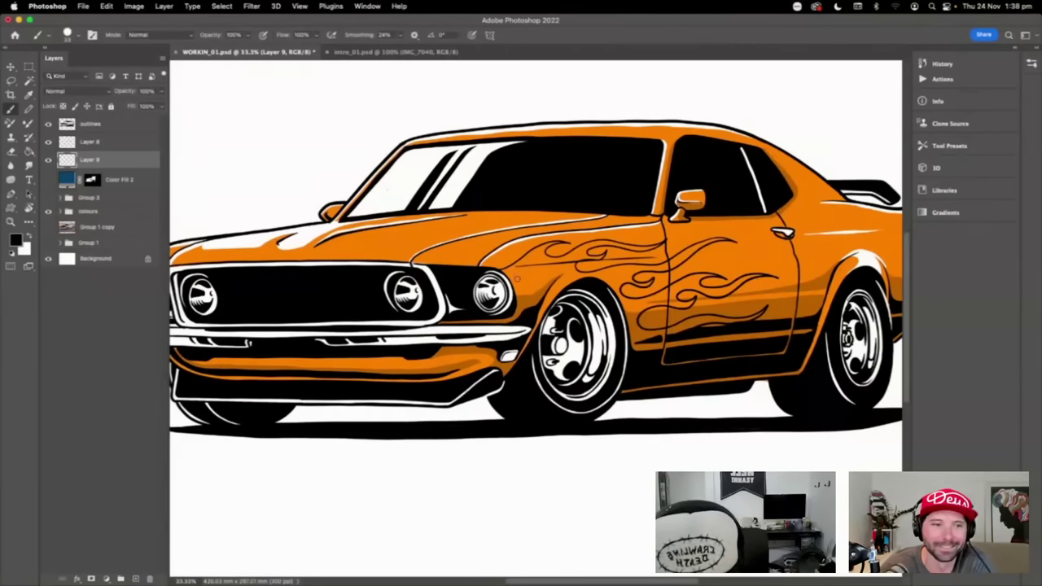
{"action": "left_click_drag", "start_coordinate": [96, 160], "coordinate": [90, 144]}
- Rename Layer 8 to 'outline', then select Layer 9 and open the foreground colour picker
{"action": "double_click", "coordinate": [89, 142]}
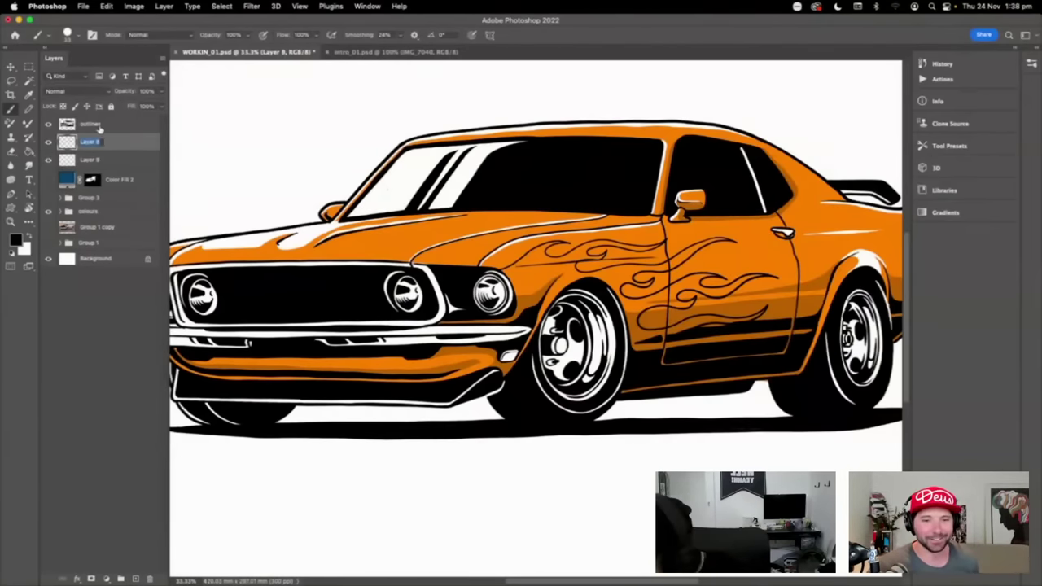
{"action": "type", "text": "hi"}
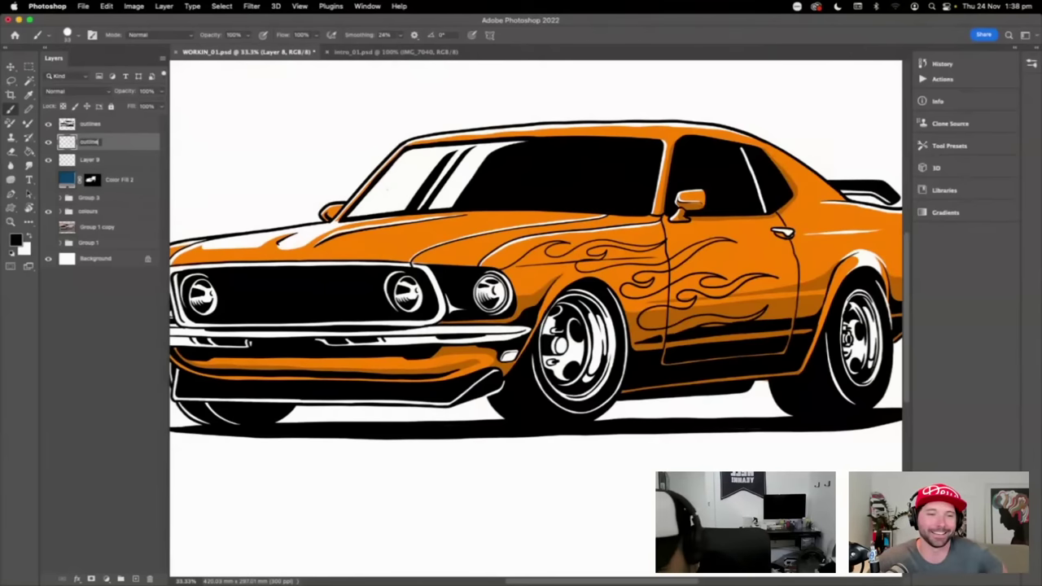
{"action": "key", "text": "Return"}
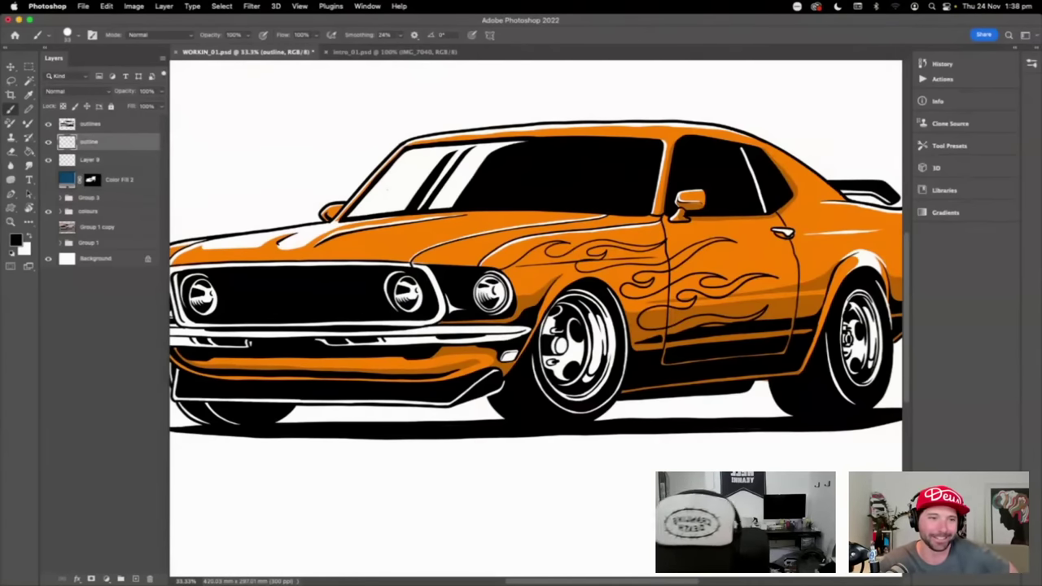
{"action": "left_click", "coordinate": [90, 161]}
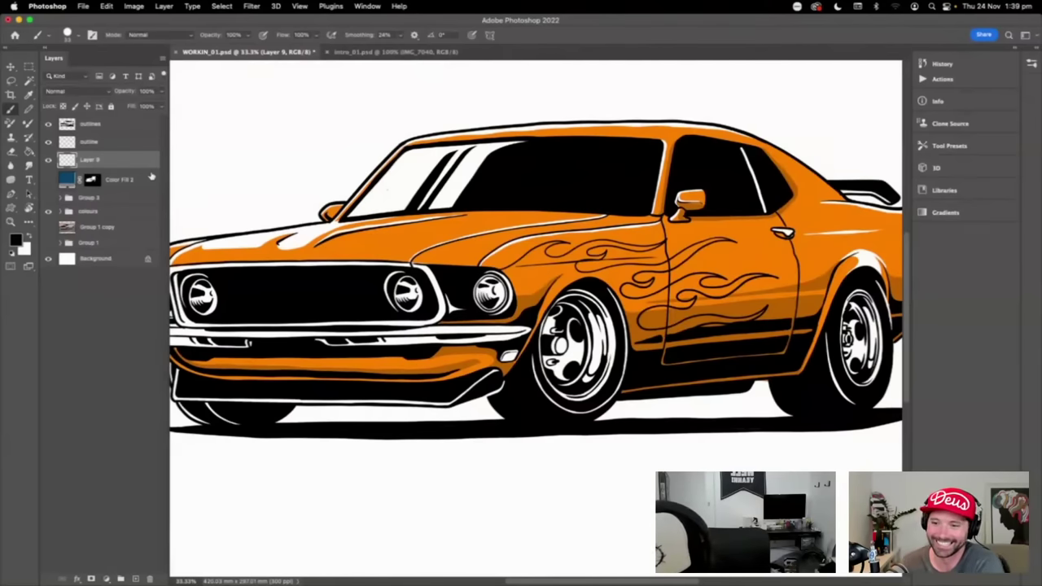
{"action": "left_click", "coordinate": [16, 240]}
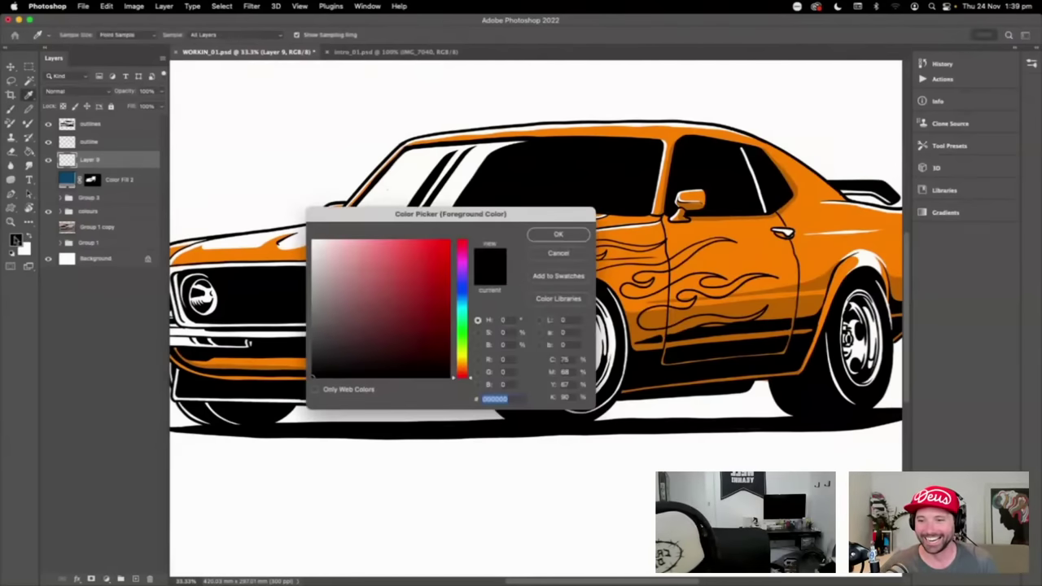
- Choose a bright, fully saturated yellow-orange as the foreground colour
{"action": "left_click", "coordinate": [466, 359]}
{"action": "left_click", "coordinate": [449, 241]}
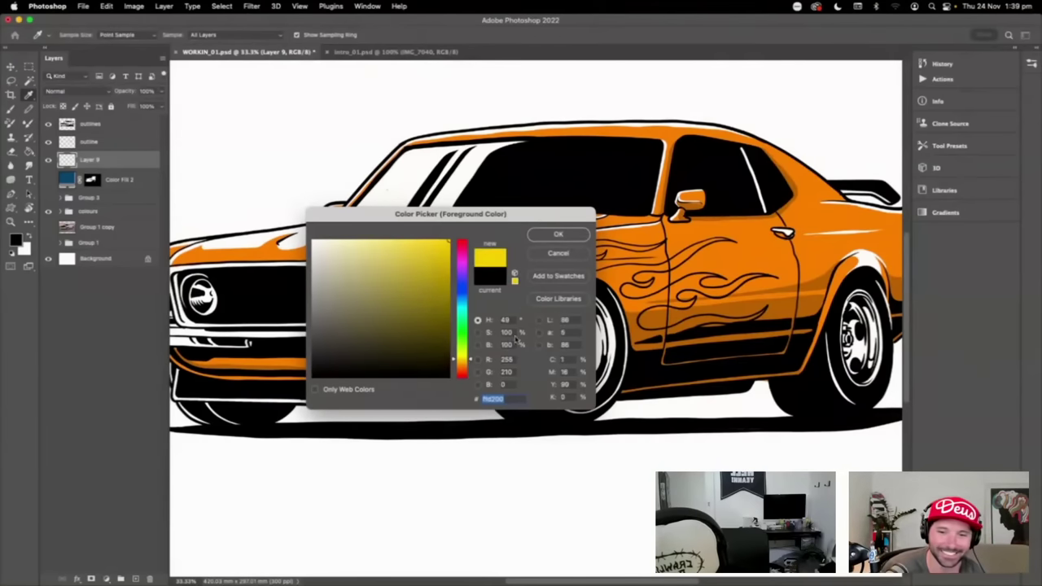
{"action": "left_click", "coordinate": [471, 364]}
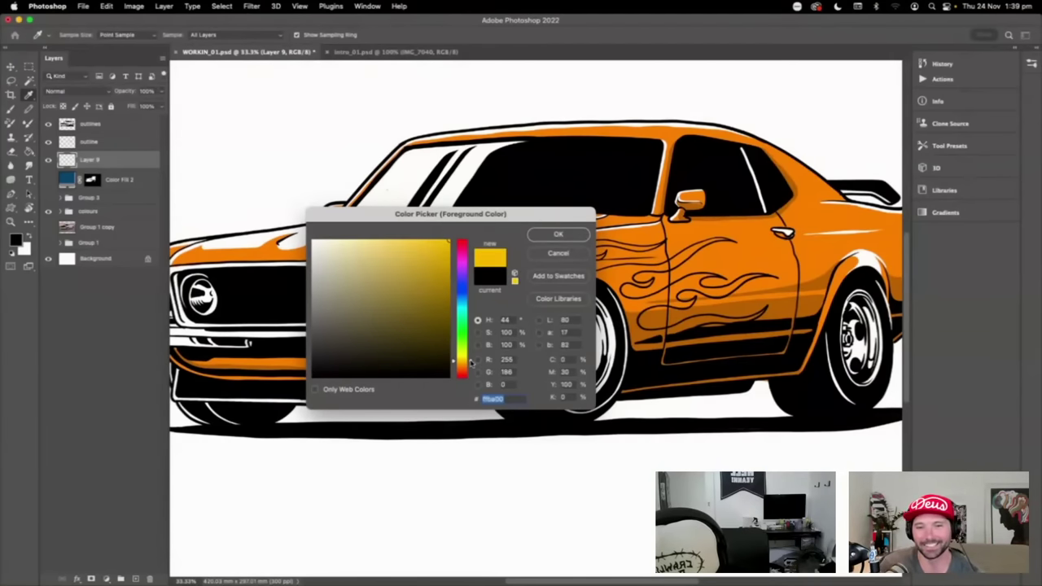
{"action": "left_click", "coordinate": [558, 235]}
- Tilt and zoom the view, then brush light-orange highlights along the flames
{"action": "key", "text": "r"}
{"action": "mouse_move", "coordinate": [674, 380]}
{"action": "left_mouse_down"}
{"action": "mouse_move", "coordinate": [715, 198]}
{"action": "mouse_move", "coordinate": [692, 244]}
{"action": "left_mouse_up"}
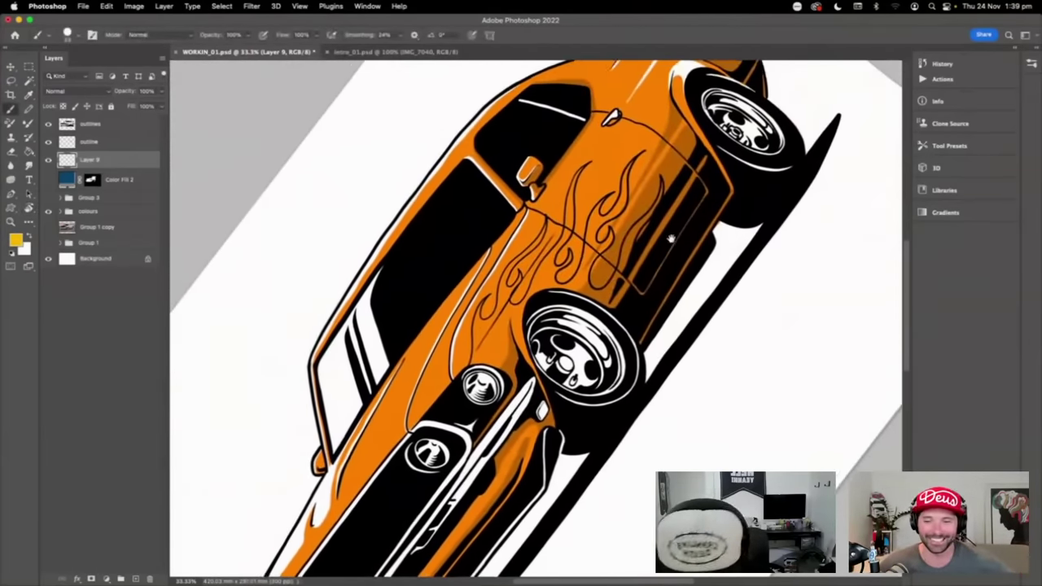
{"action": "key", "text": "b"}
{"action": "key", "text": "super+equal"}
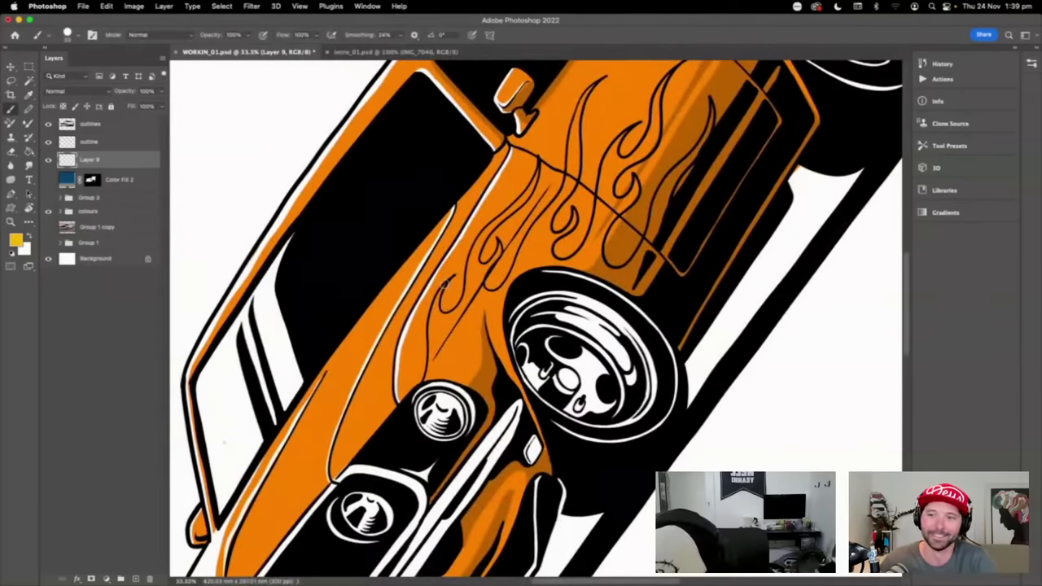
{"action": "mouse_move", "coordinate": [442, 287]}
{"action": "left_mouse_down"}
{"action": "mouse_move", "coordinate": [432, 324]}
{"action": "mouse_move", "coordinate": [442, 359]}
{"action": "mouse_move", "coordinate": [426, 363]}
{"action": "mouse_move", "coordinate": [428, 323]}
{"action": "mouse_move", "coordinate": [466, 295]}
{"action": "mouse_move", "coordinate": [486, 230]}
{"action": "mouse_move", "coordinate": [539, 176]}
{"action": "left_mouse_up"}
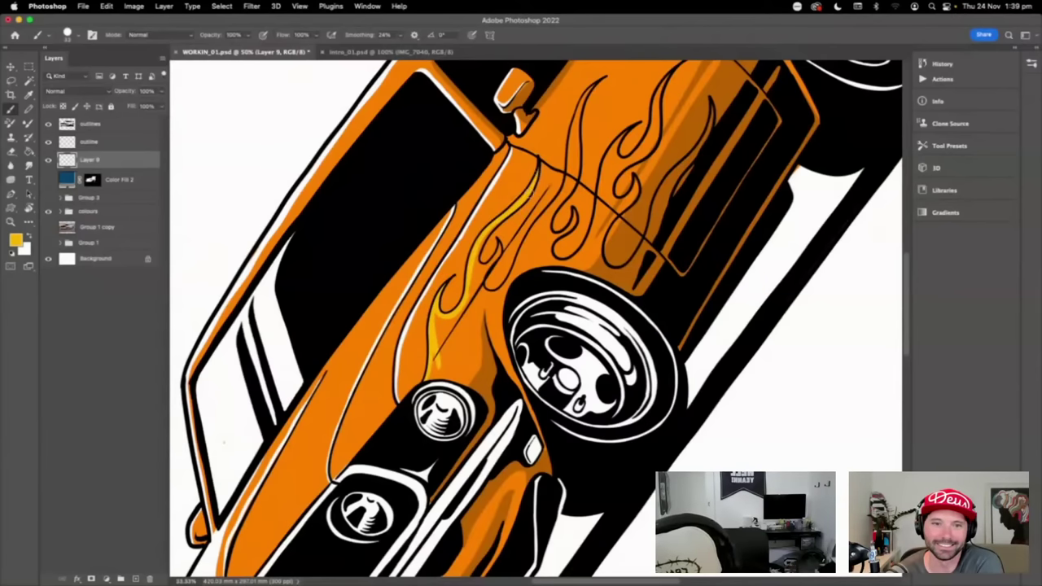
{"action": "left_click_drag", "start_coordinate": [487, 264], "coordinate": [499, 241]}
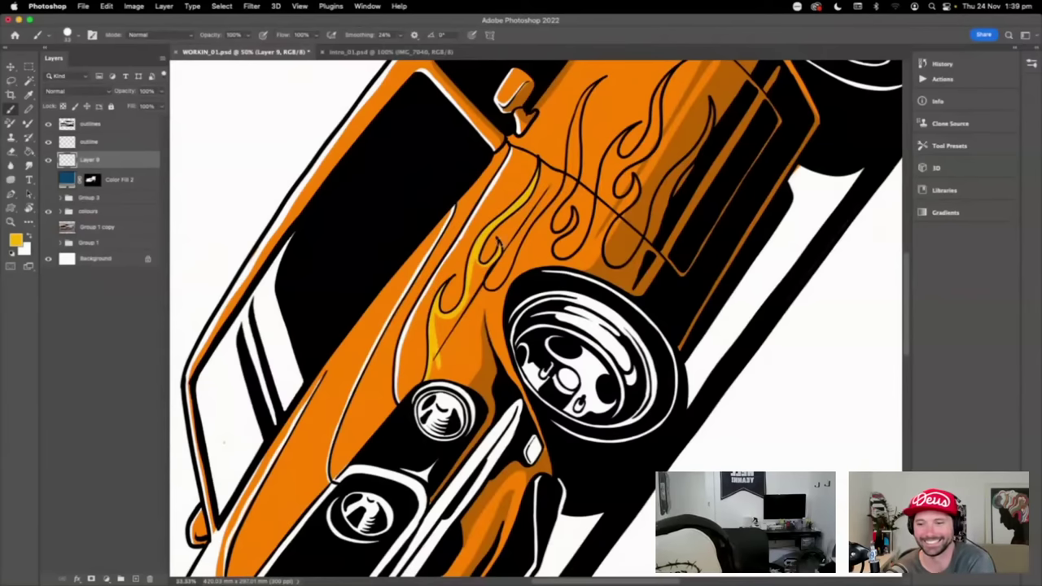
{"action": "mouse_move", "coordinate": [485, 276]}
{"action": "left_mouse_down"}
{"action": "mouse_move", "coordinate": [494, 293]}
{"action": "mouse_move", "coordinate": [510, 284]}
{"action": "mouse_move", "coordinate": [558, 202]}
{"action": "left_mouse_up"}
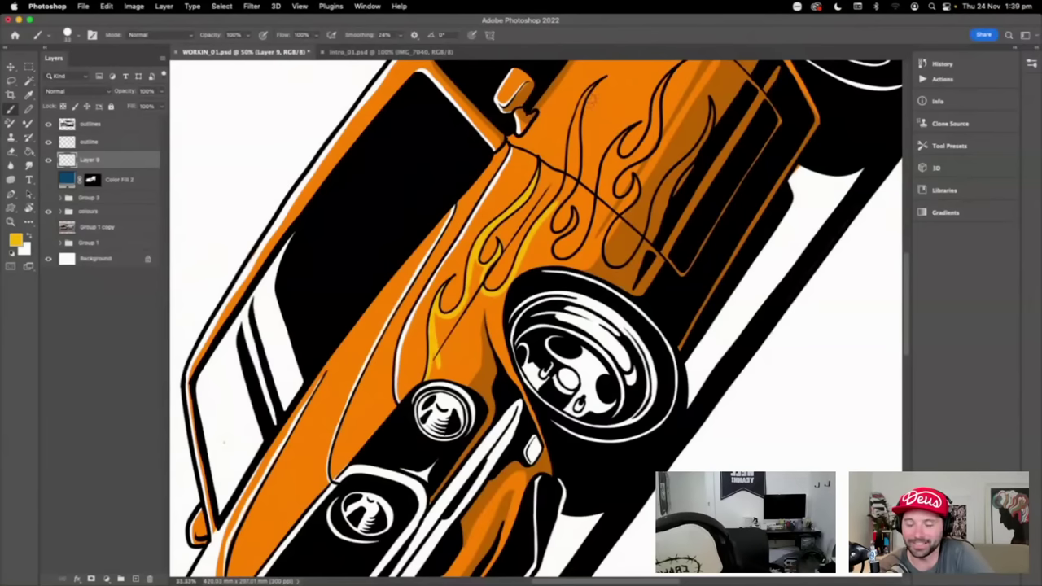
{"action": "left_click_drag", "start_coordinate": [588, 91], "coordinate": [557, 202]}
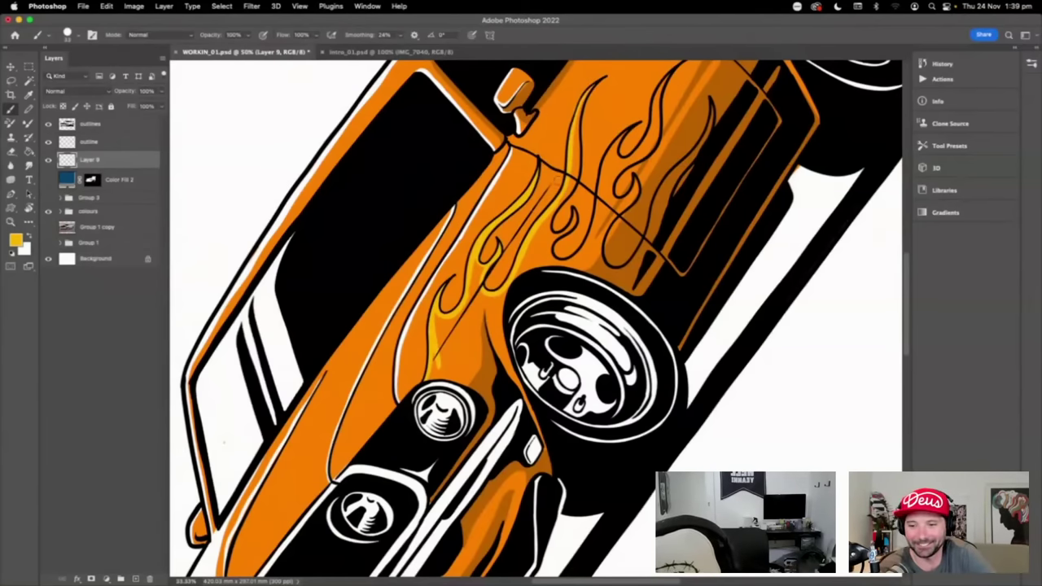
{"action": "mouse_move", "coordinate": [580, 124]}
{"action": "left_mouse_down"}
{"action": "mouse_move", "coordinate": [577, 181]}
{"action": "mouse_move", "coordinate": [556, 239]}
{"action": "mouse_move", "coordinate": [573, 216]}
{"action": "left_mouse_up"}
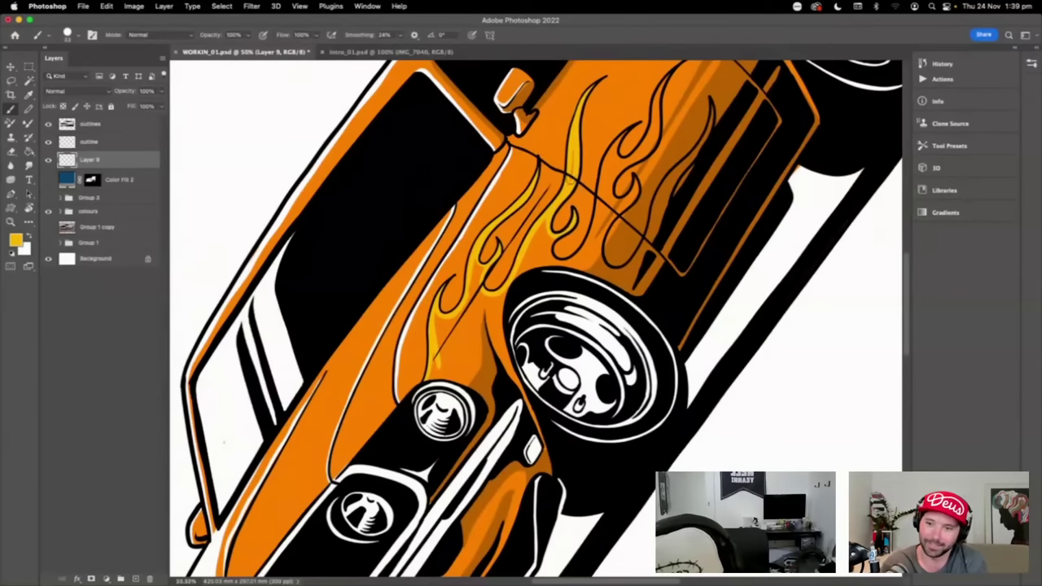
- Extend the highlights along the flames' lower parts, undoing one stray lower-edge stroke
{"action": "scroll", "coordinate": [557, 203], "scroll_direction": "right", "scroll_amount": 2}
{"action": "mouse_move", "coordinate": [526, 241]}
{"action": "left_mouse_down"}
{"action": "mouse_move", "coordinate": [539, 259]}
{"action": "mouse_move", "coordinate": [570, 204]}
{"action": "mouse_move", "coordinate": [565, 228]}
{"action": "mouse_move", "coordinate": [584, 146]}
{"action": "left_mouse_up"}
{"action": "scroll", "coordinate": [585, 147], "scroll_direction": "right", "scroll_amount": 3}
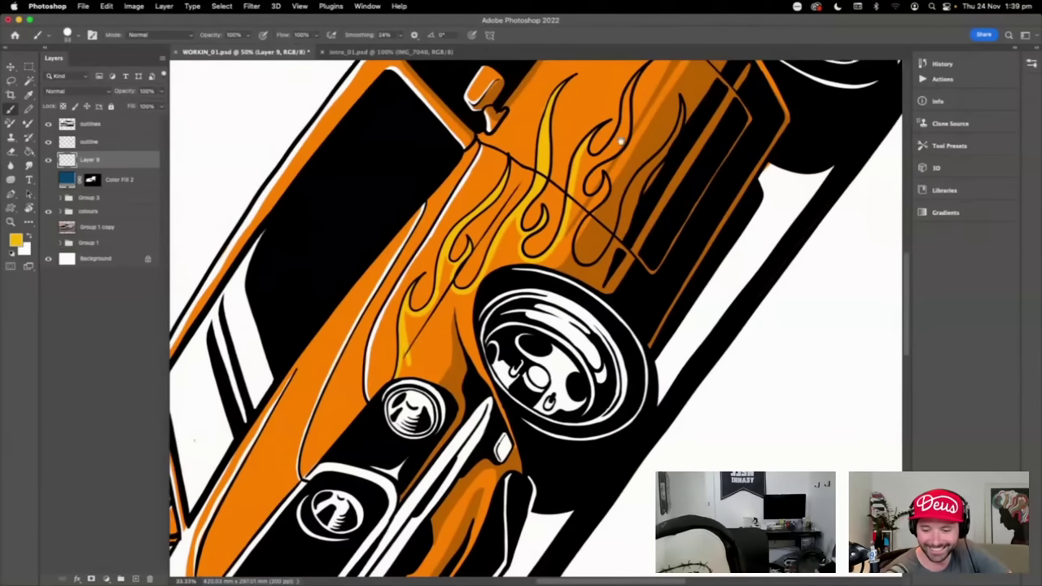
{"action": "scroll", "coordinate": [584, 146], "scroll_direction": "up", "scroll_amount": 3}
{"action": "mouse_move", "coordinate": [523, 205]}
{"action": "left_mouse_down"}
{"action": "mouse_move", "coordinate": [549, 198]}
{"action": "mouse_move", "coordinate": [573, 122]}
{"action": "mouse_move", "coordinate": [564, 187]}
{"action": "mouse_move", "coordinate": [521, 239]}
{"action": "mouse_move", "coordinate": [542, 223]}
{"action": "left_mouse_up"}
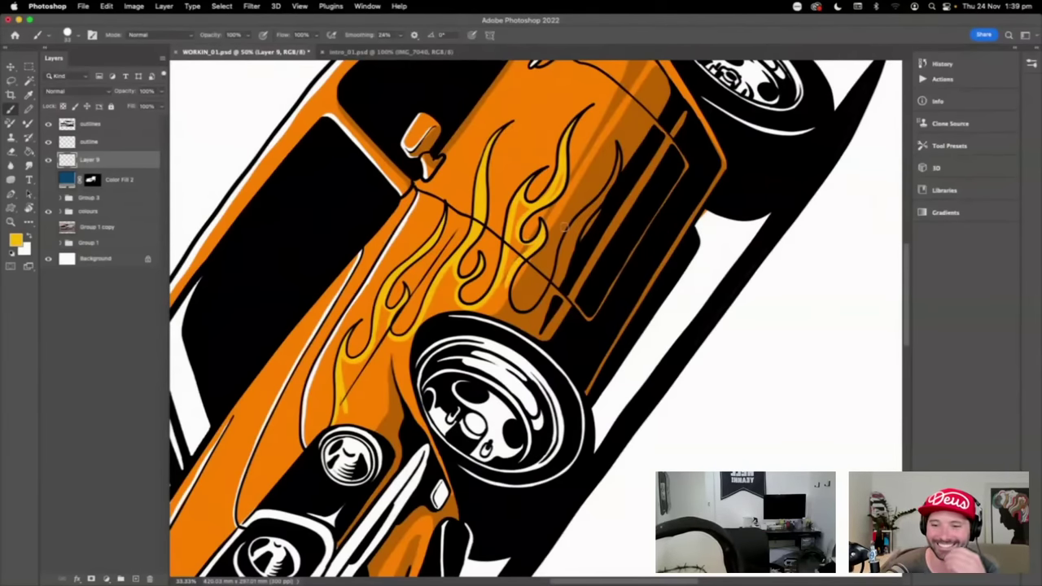
{"action": "left_click_drag", "start_coordinate": [609, 231], "coordinate": [658, 191]}
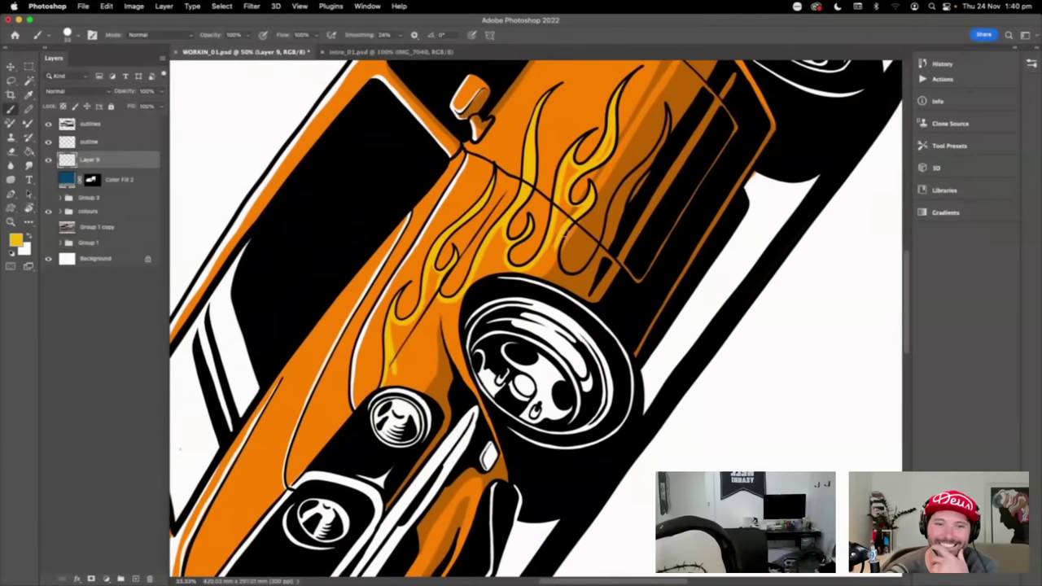
{"action": "mouse_move", "coordinate": [563, 235]}
{"action": "left_mouse_down"}
{"action": "mouse_move", "coordinate": [555, 266]}
{"action": "mouse_move", "coordinate": [589, 269]}
{"action": "mouse_move", "coordinate": [562, 241]}
{"action": "mouse_move", "coordinate": [557, 259]}
{"action": "mouse_move", "coordinate": [570, 275]}
{"action": "mouse_move", "coordinate": [591, 268]}
{"action": "mouse_move", "coordinate": [620, 188]}
{"action": "mouse_move", "coordinate": [668, 109]}
{"action": "left_mouse_up"}
{"action": "key", "text": "ctrl+z"}
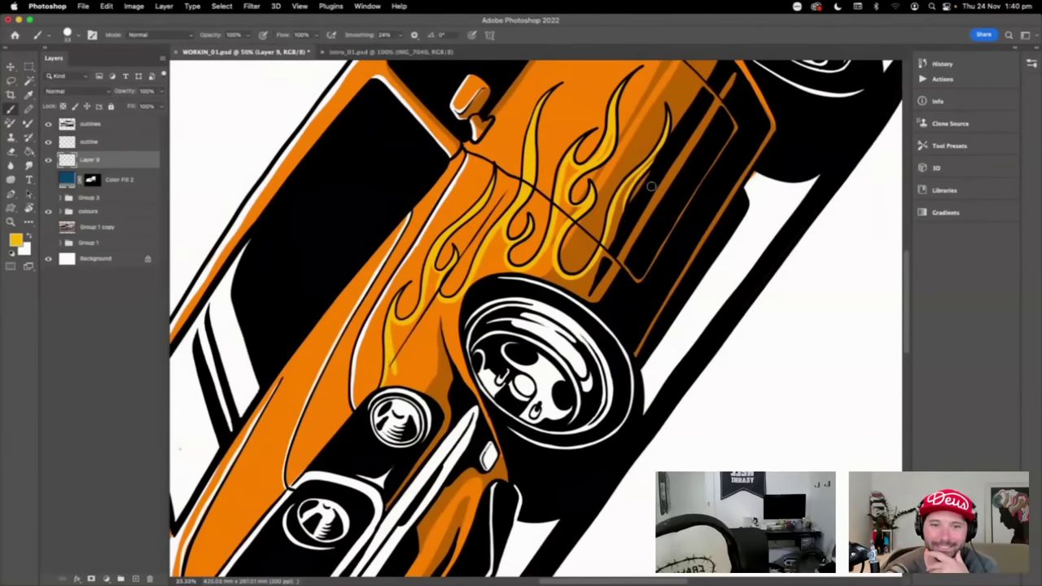
- Highlight the lower flame and edge around the headlight, then reach the flames above the wheel
{"action": "scroll", "coordinate": [689, 233], "scroll_direction": "up", "scroll_amount": 3}
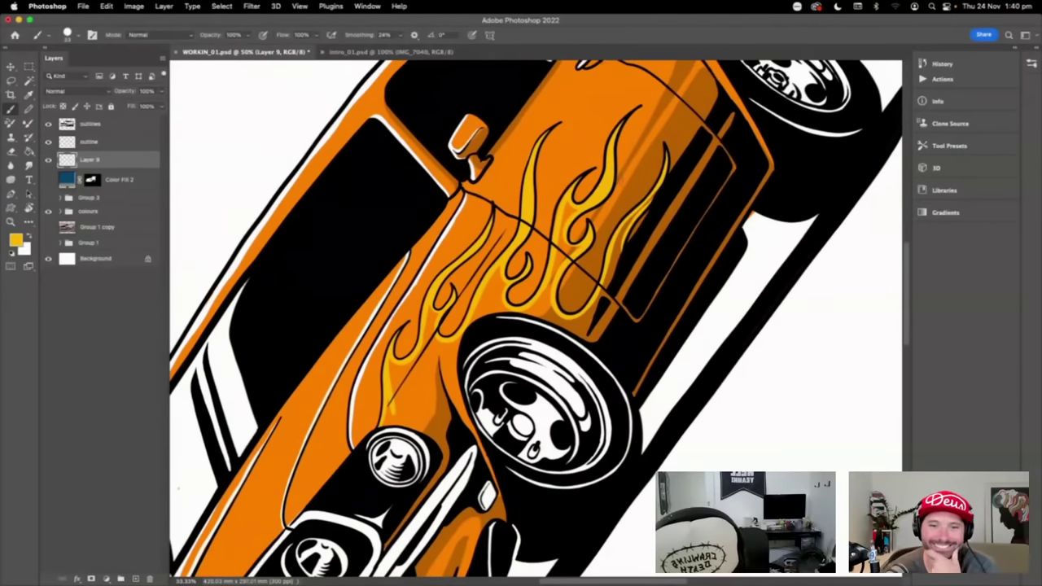
{"action": "scroll", "coordinate": [655, 95], "scroll_direction": "down", "scroll_amount": 4}
{"action": "mouse_move", "coordinate": [420, 358]}
{"action": "left_mouse_down"}
{"action": "mouse_move", "coordinate": [462, 362]}
{"action": "mouse_move", "coordinate": [481, 390]}
{"action": "mouse_move", "coordinate": [418, 483]}
{"action": "left_mouse_up"}
{"action": "mouse_move", "coordinate": [454, 447]}
{"action": "left_mouse_down"}
{"action": "mouse_move", "coordinate": [490, 369]}
{"action": "mouse_move", "coordinate": [474, 412]}
{"action": "mouse_move", "coordinate": [439, 358]}
{"action": "mouse_move", "coordinate": [469, 369]}
{"action": "left_mouse_up"}
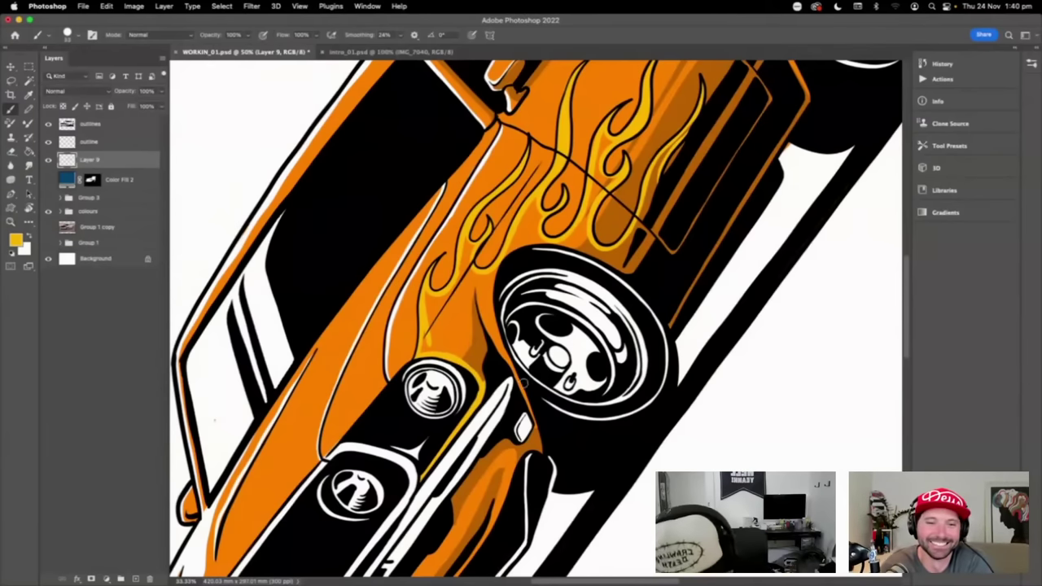
{"action": "left_click_drag", "start_coordinate": [524, 450], "coordinate": [546, 352]}
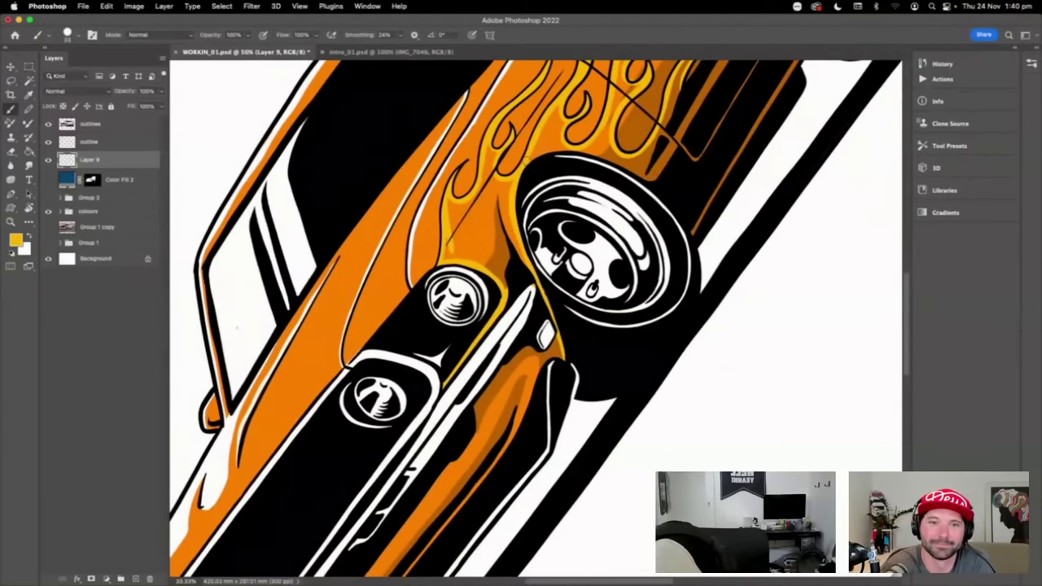
{"action": "scroll", "coordinate": [627, 135], "scroll_direction": "right", "scroll_amount": 3}
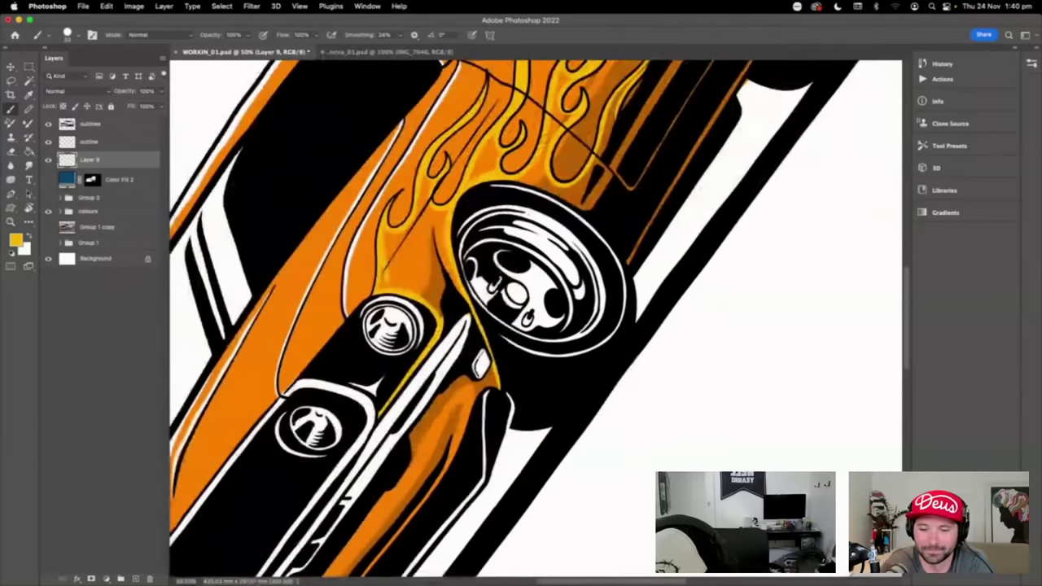
{"action": "scroll", "coordinate": [644, 179], "scroll_direction": "up", "scroll_amount": 3}
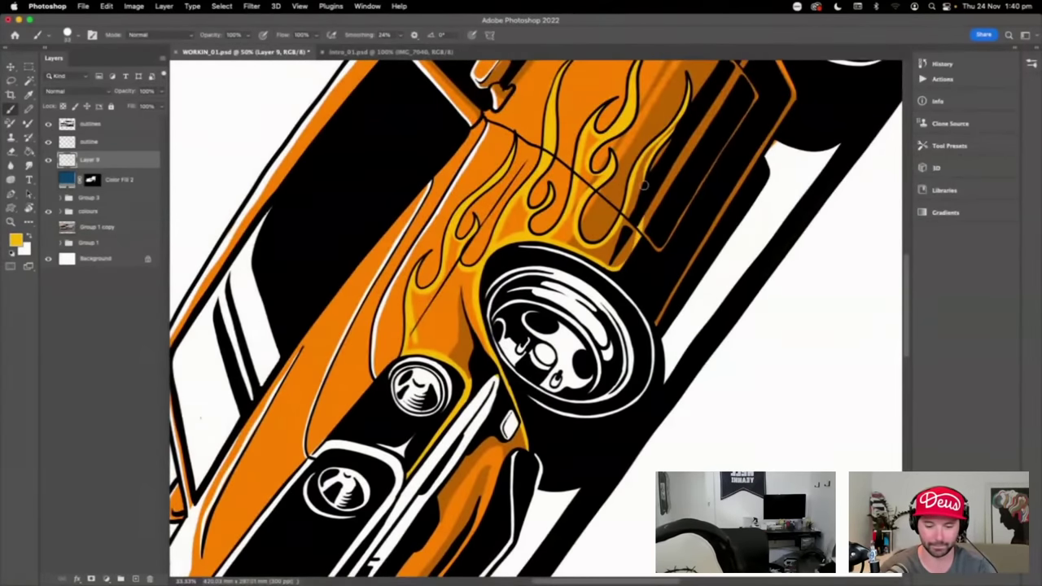
{"action": "scroll", "coordinate": [674, 114], "scroll_direction": "left", "scroll_amount": 2}
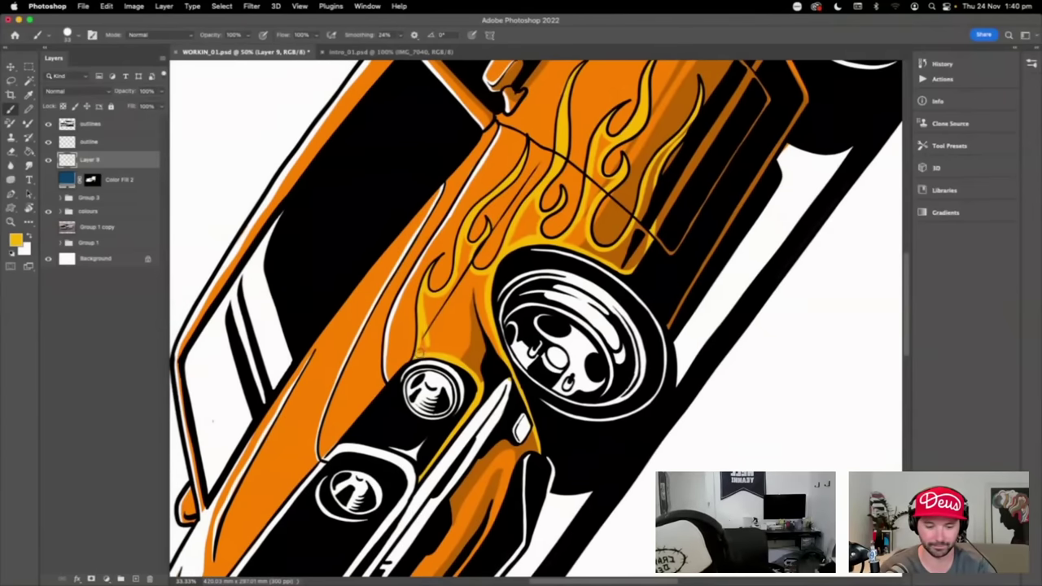
{"action": "scroll", "coordinate": [427, 354], "scroll_direction": "up", "scroll_amount": 3}
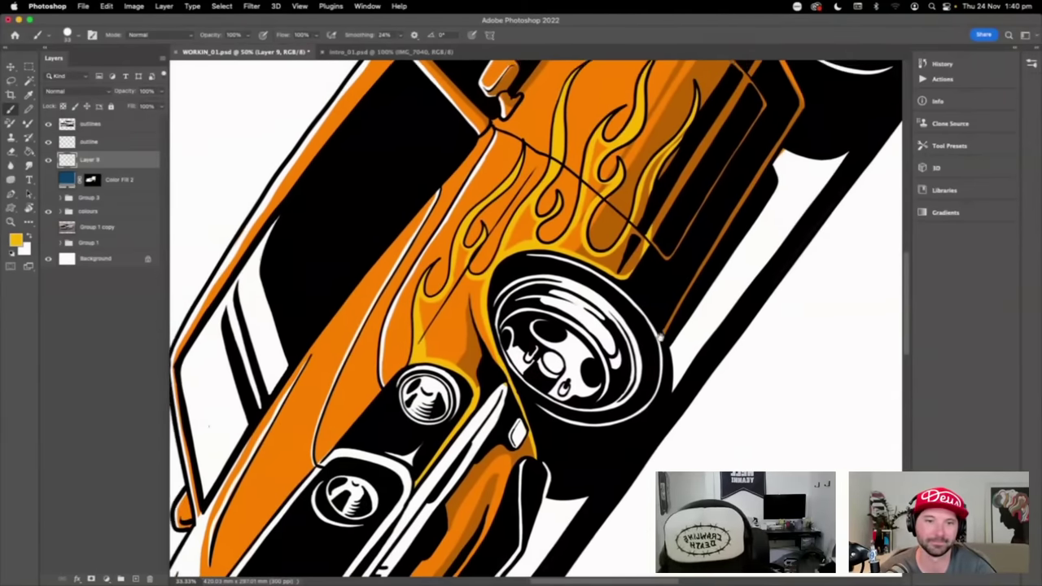
- Fill three flame regions along the fender and door with yellow using the Paint Bucket
{"action": "key", "text": "g"}
{"action": "left_click", "coordinate": [489, 356]}
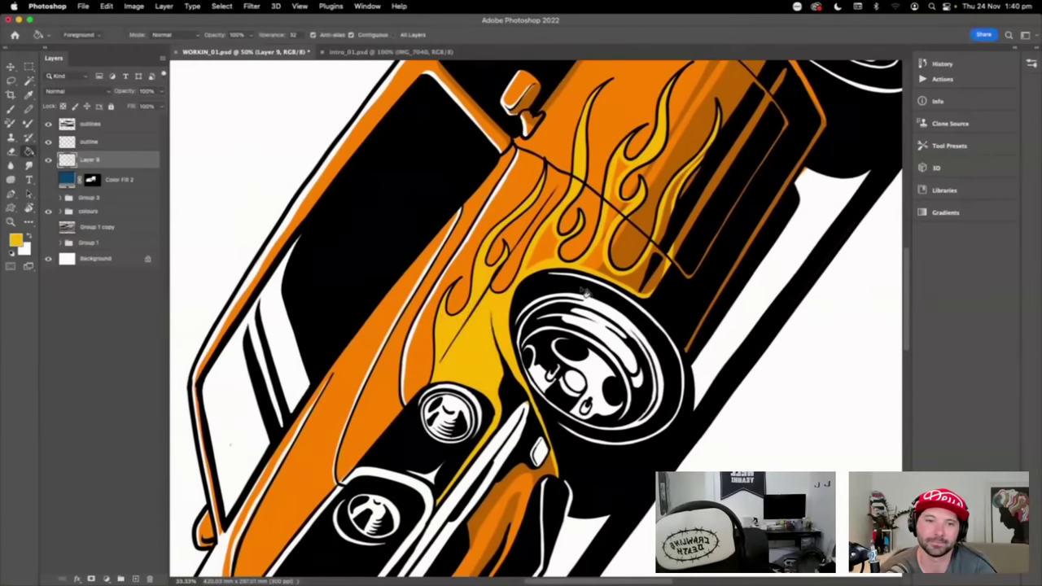
{"action": "left_click", "coordinate": [549, 256]}
{"action": "left_click", "coordinate": [610, 262]}
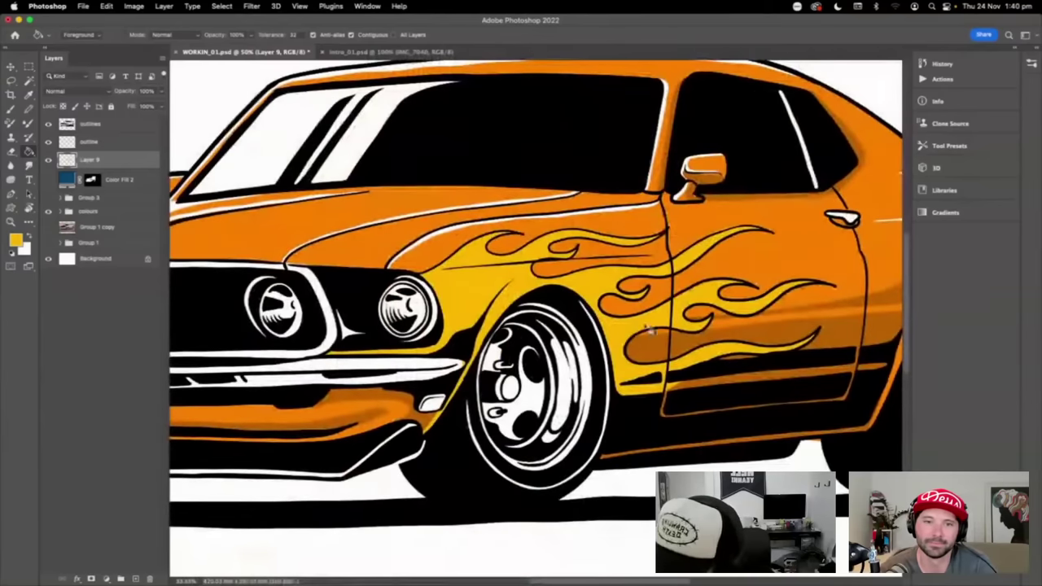
- Level the car's side, then rotate the view toward the car's front end
{"action": "left_click_drag", "start_coordinate": [732, 307], "coordinate": [806, 264]}
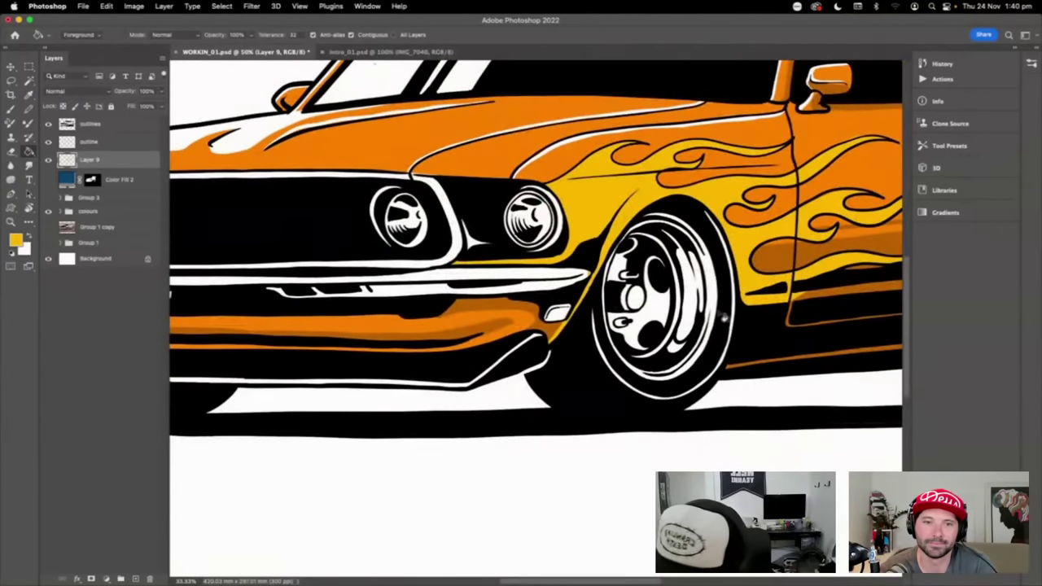
{"action": "key", "text": "r"}
{"action": "left_click_drag", "start_coordinate": [695, 309], "coordinate": [680, 248]}
{"action": "left_click_drag", "start_coordinate": [536, 322], "coordinate": [297, 466]}
- Brush yellow over the lower orange panel under the bumper and headlight, then zoom out to 25%
{"action": "key", "text": "g"}
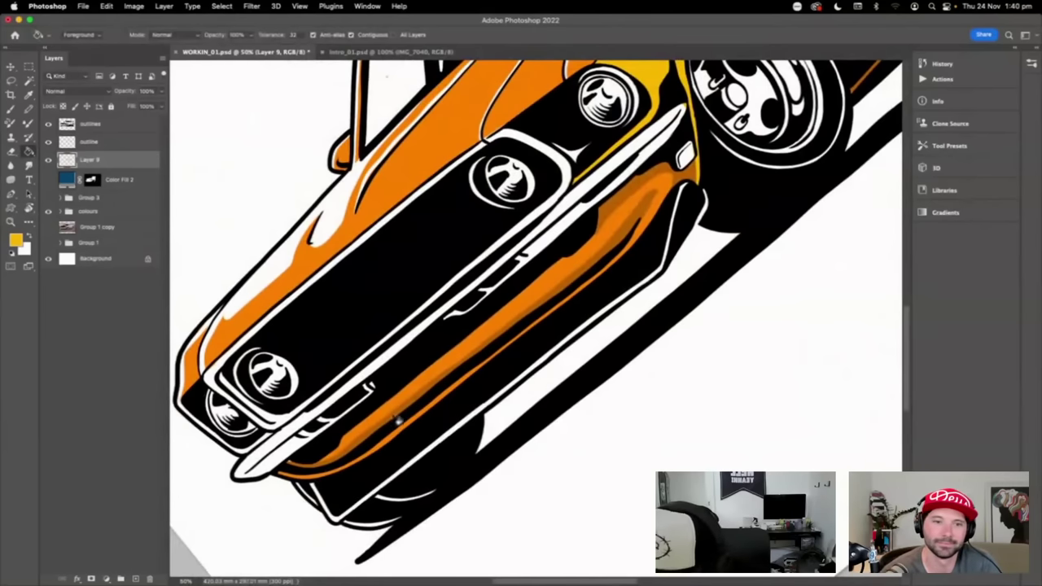
{"action": "key", "text": "b"}
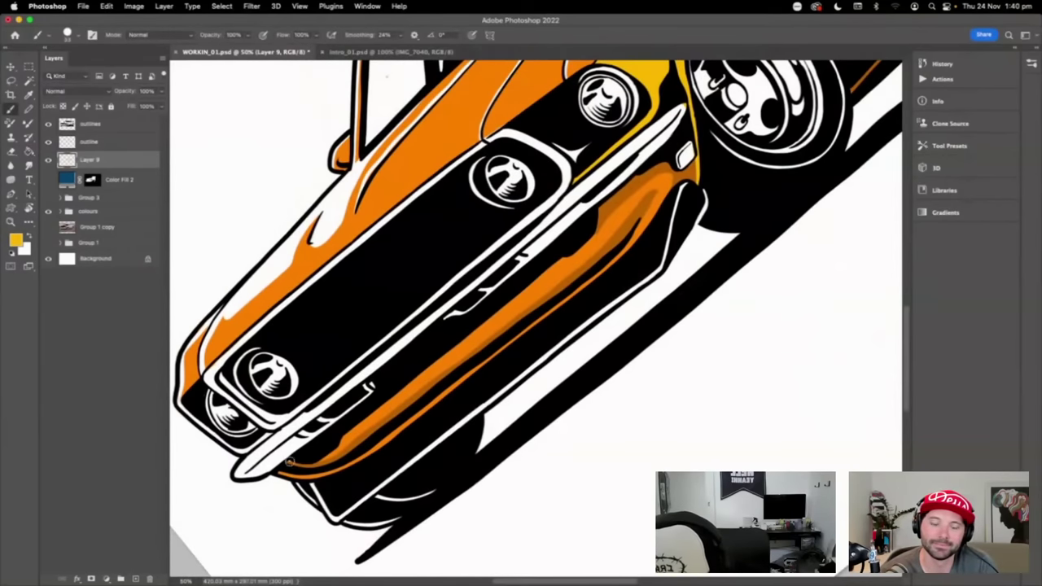
{"action": "left_click_drag", "start_coordinate": [317, 461], "coordinate": [444, 376]}
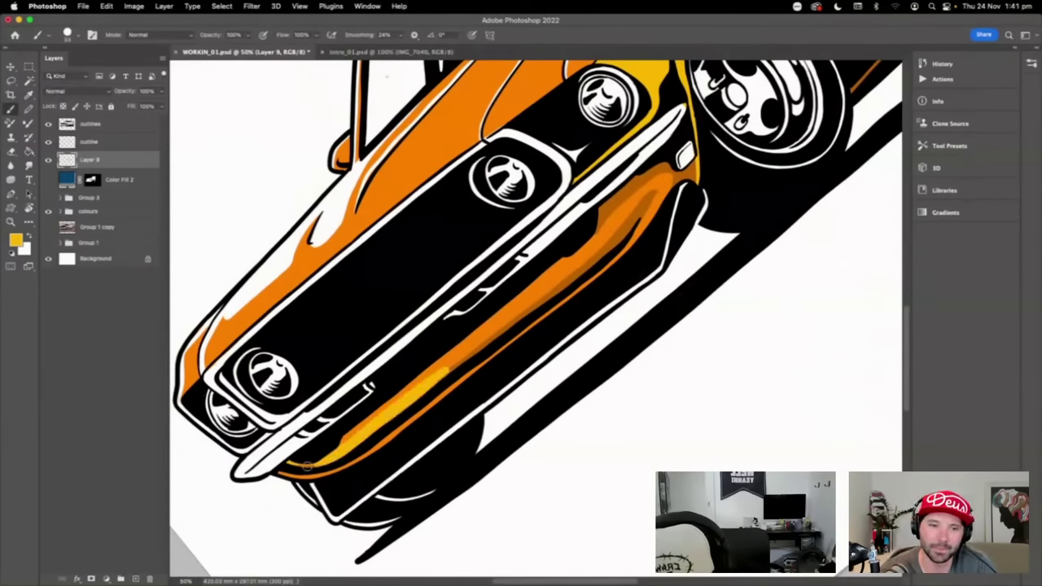
{"action": "mouse_move", "coordinate": [308, 466]}
{"action": "left_mouse_down"}
{"action": "mouse_move", "coordinate": [280, 469]}
{"action": "mouse_move", "coordinate": [320, 479]}
{"action": "mouse_move", "coordinate": [378, 444]}
{"action": "left_mouse_up"}
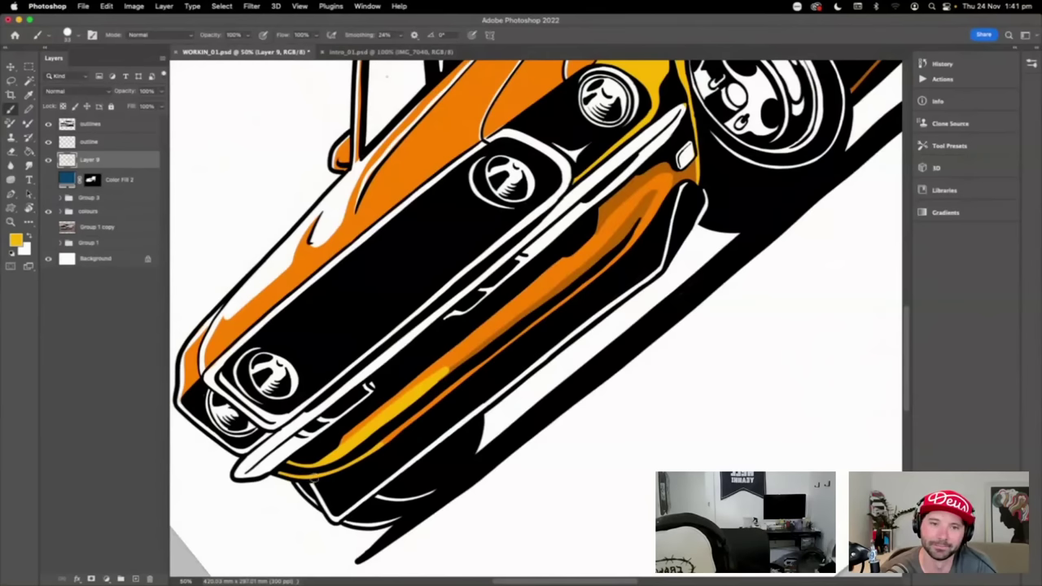
{"action": "mouse_move", "coordinate": [415, 414]}
{"action": "left_mouse_down"}
{"action": "mouse_move", "coordinate": [436, 407]}
{"action": "mouse_move", "coordinate": [439, 390]}
{"action": "mouse_move", "coordinate": [410, 408]}
{"action": "left_mouse_up"}
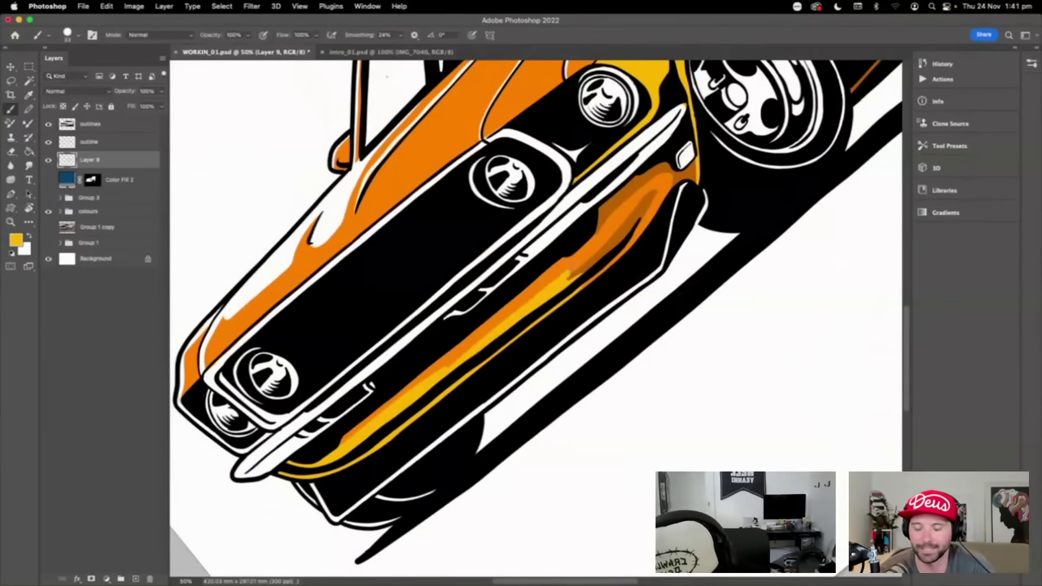
{"action": "left_click_drag", "start_coordinate": [562, 275], "coordinate": [338, 447]}
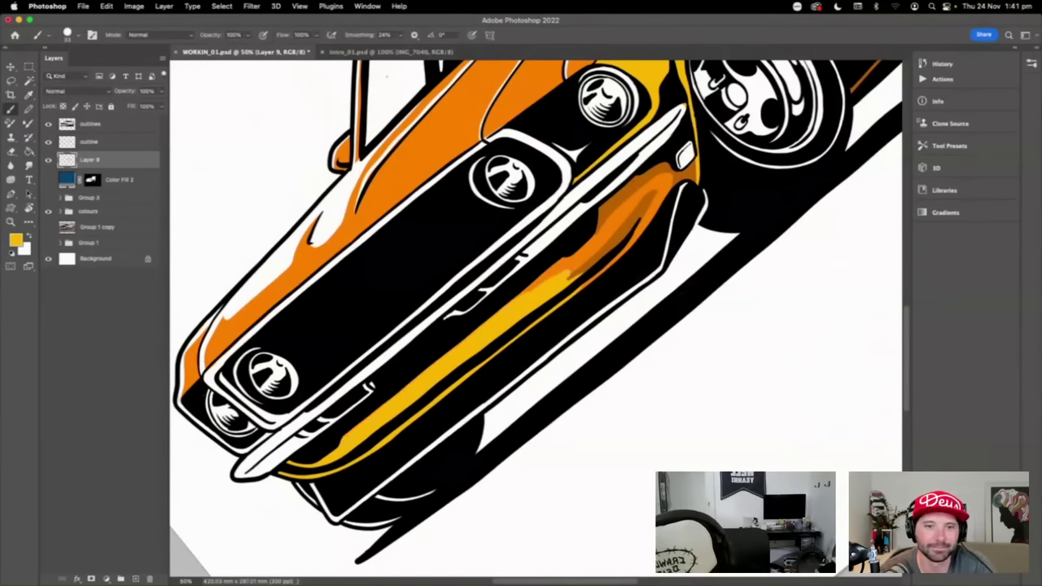
{"action": "mouse_move", "coordinate": [562, 259]}
{"action": "left_mouse_down"}
{"action": "mouse_move", "coordinate": [595, 236]}
{"action": "mouse_move", "coordinate": [550, 301]}
{"action": "mouse_move", "coordinate": [642, 231]}
{"action": "mouse_move", "coordinate": [619, 257]}
{"action": "left_mouse_up"}
{"action": "left_click_drag", "start_coordinate": [676, 210], "coordinate": [647, 263]}
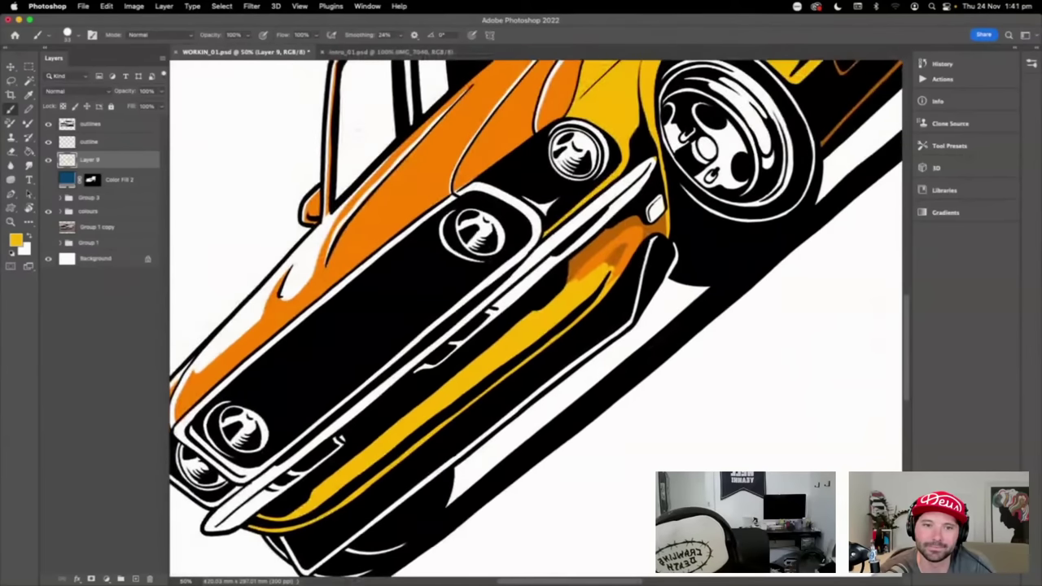
{"action": "mouse_move", "coordinate": [619, 221]}
{"action": "left_mouse_down"}
{"action": "mouse_move", "coordinate": [552, 282]}
{"action": "mouse_move", "coordinate": [561, 271]}
{"action": "mouse_move", "coordinate": [556, 295]}
{"action": "mouse_move", "coordinate": [637, 209]}
{"action": "mouse_move", "coordinate": [607, 280]}
{"action": "left_mouse_up"}
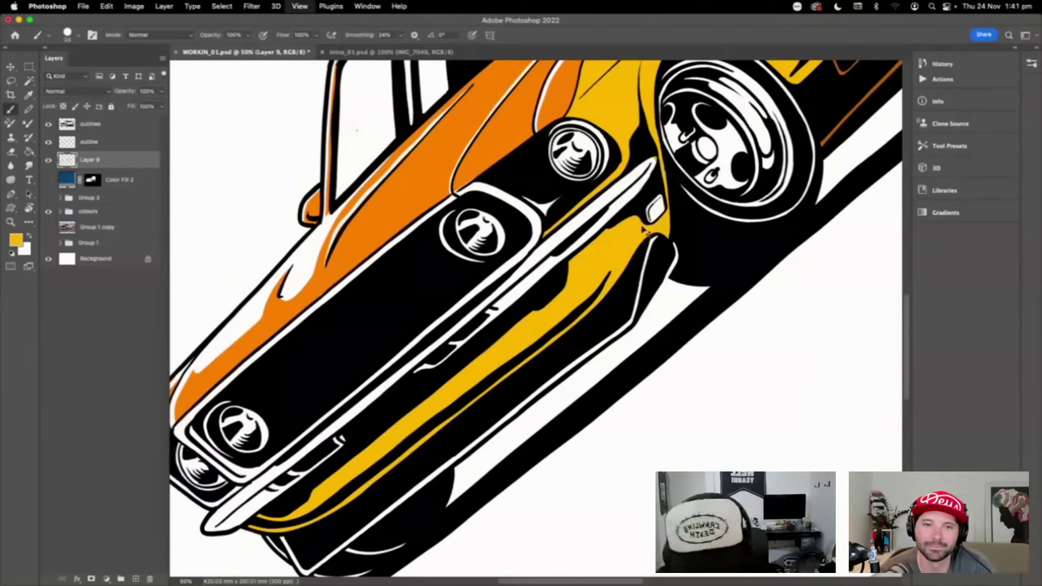
{"action": "key", "text": "super+minus"}
{"action": "key", "text": "super+minus"}
{"action": "key", "text": "super+minus"}
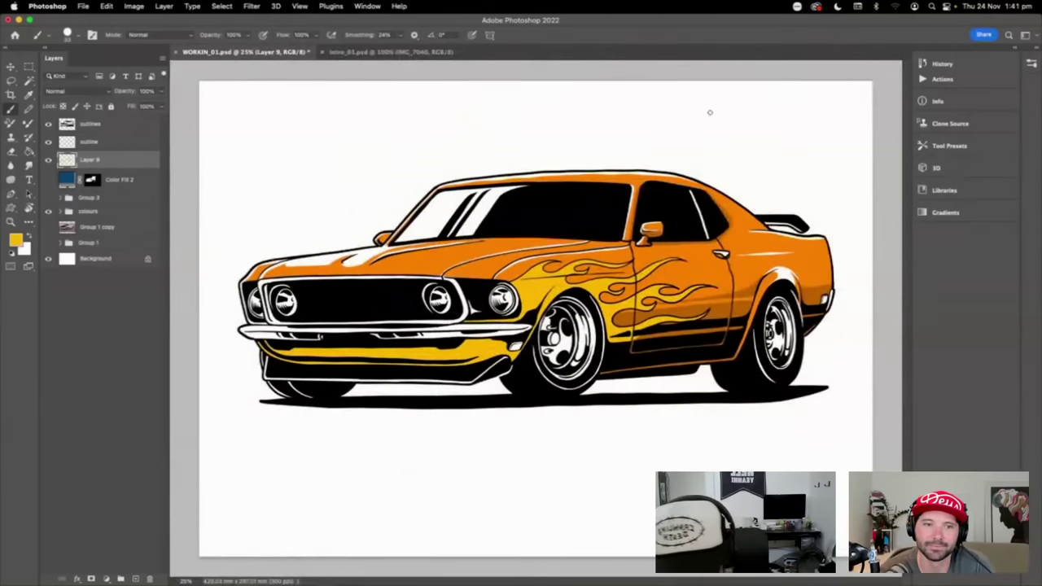
- Turn the yellow painting into a Solid Color fill layer and delete the hand-painted yellow layer
{"action": "left_click", "coordinate": [68, 161], "text": "super"}
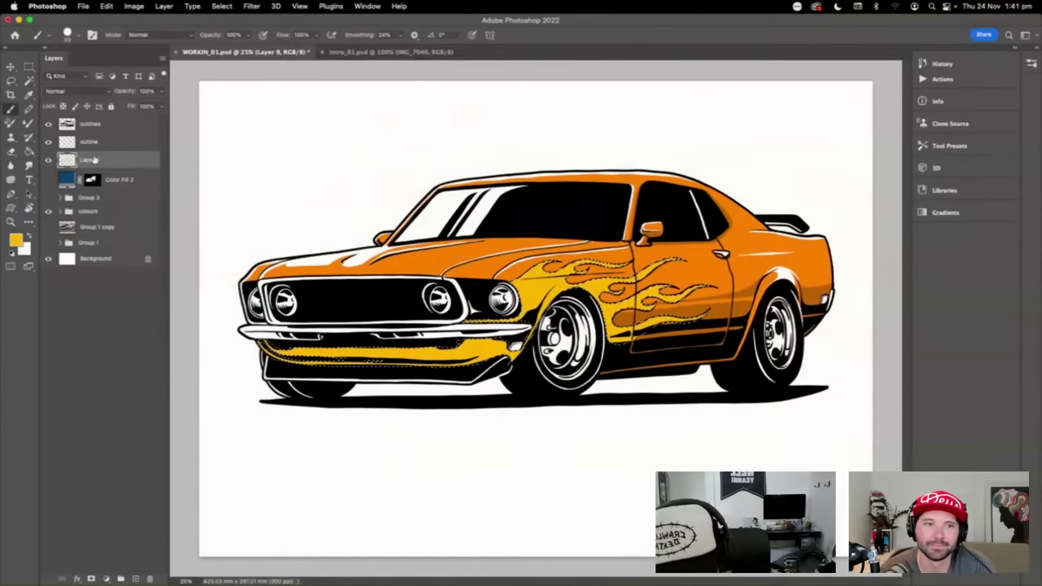
{"action": "left_click", "coordinate": [130, 580]}
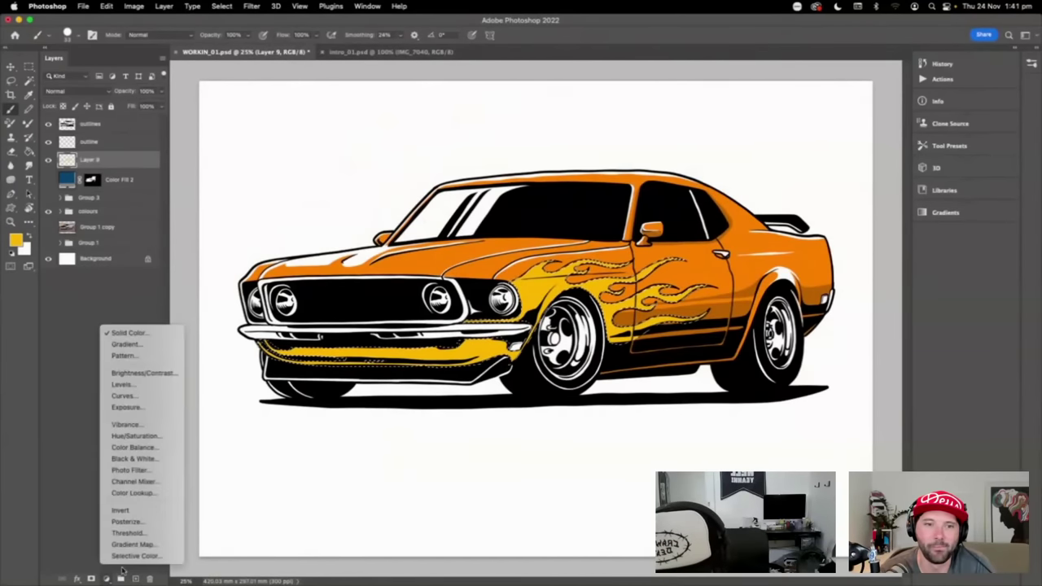
{"action": "left_click", "coordinate": [139, 332]}
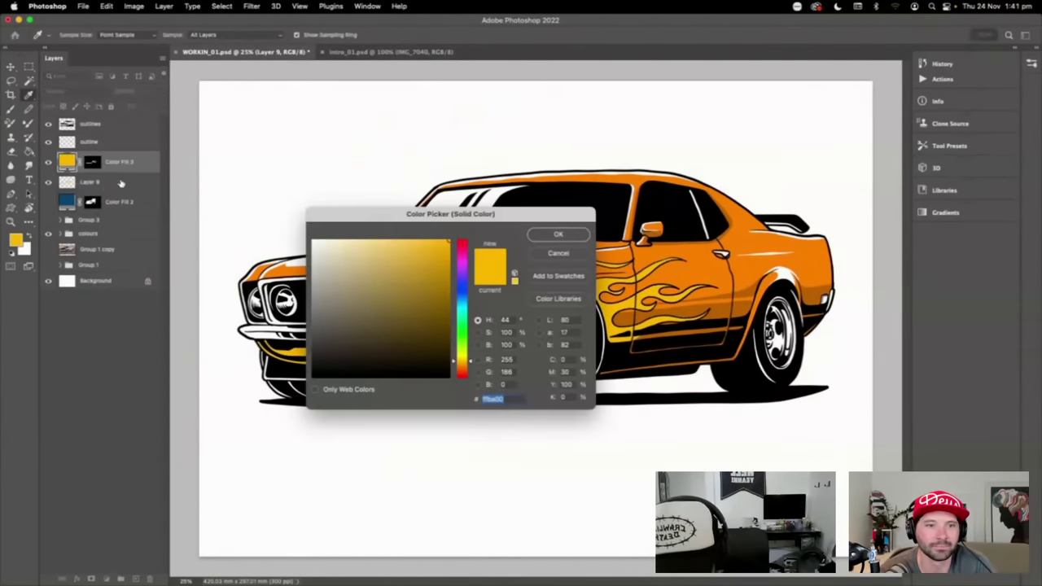
{"action": "left_click", "coordinate": [559, 235]}
{"action": "left_click", "coordinate": [122, 182]}
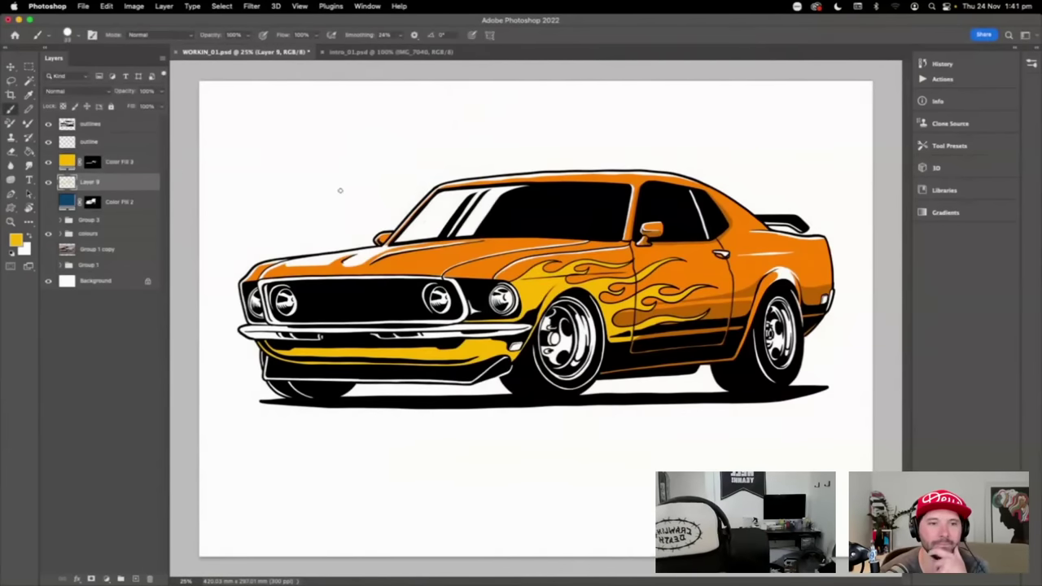
{"action": "key", "text": "BackSpace"}
- Recolour Color Fill 3 to lime green #8baf1d and target its mask
{"action": "double_click", "coordinate": [69, 162]}
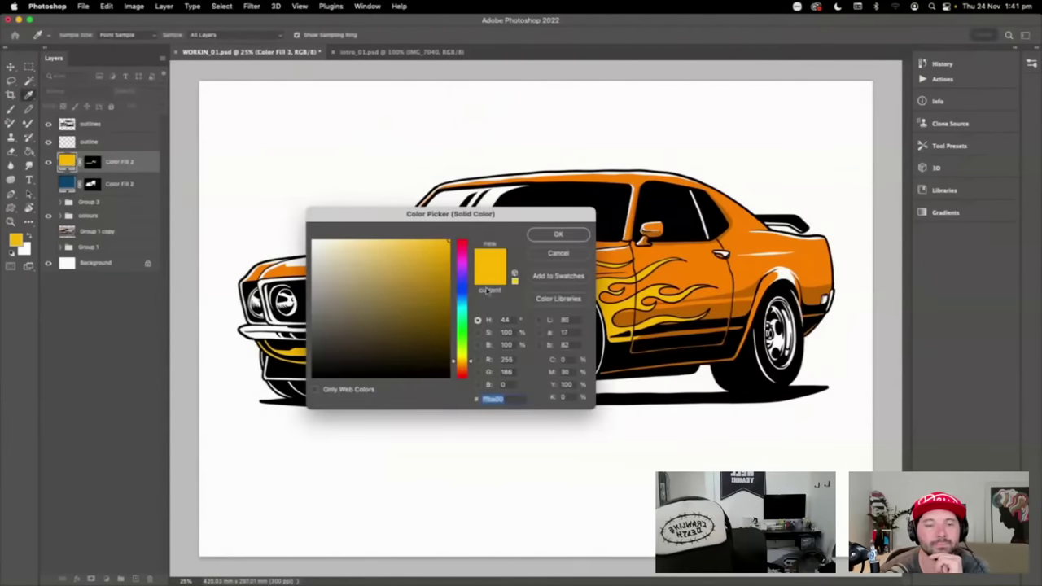
{"action": "left_click_drag", "start_coordinate": [488, 216], "coordinate": [841, 62]}
{"action": "left_click", "coordinate": [780, 128]}
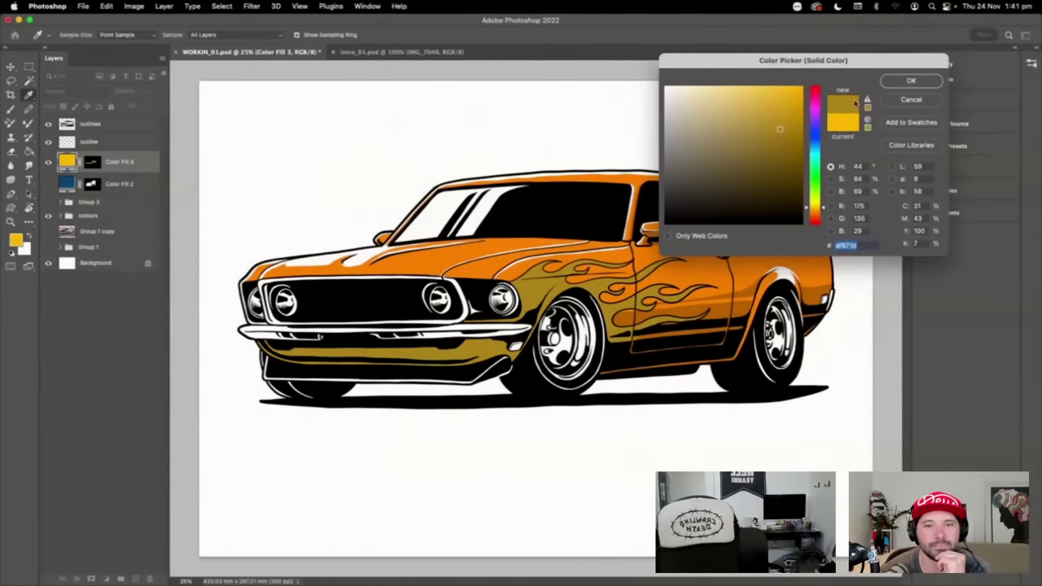
{"action": "left_click", "coordinate": [815, 194]}
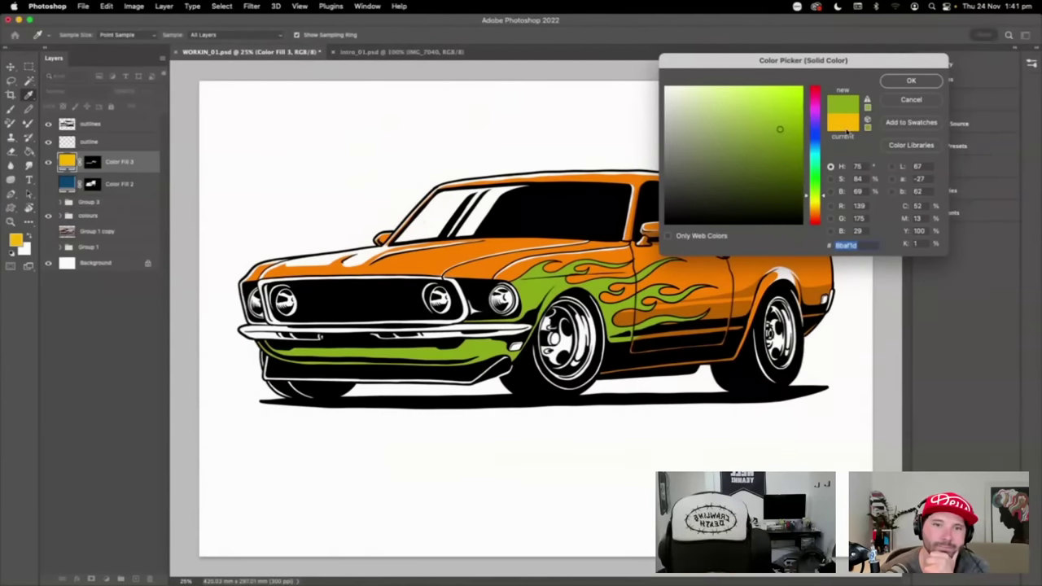
{"action": "left_click_drag", "start_coordinate": [884, 60], "coordinate": [1009, 61]}
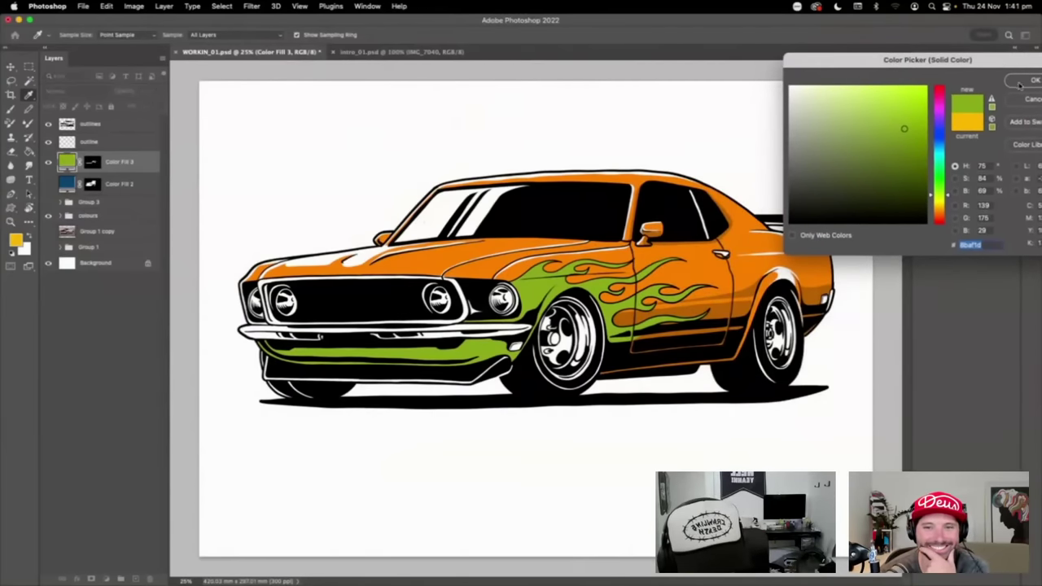
{"action": "left_click", "coordinate": [1021, 83]}
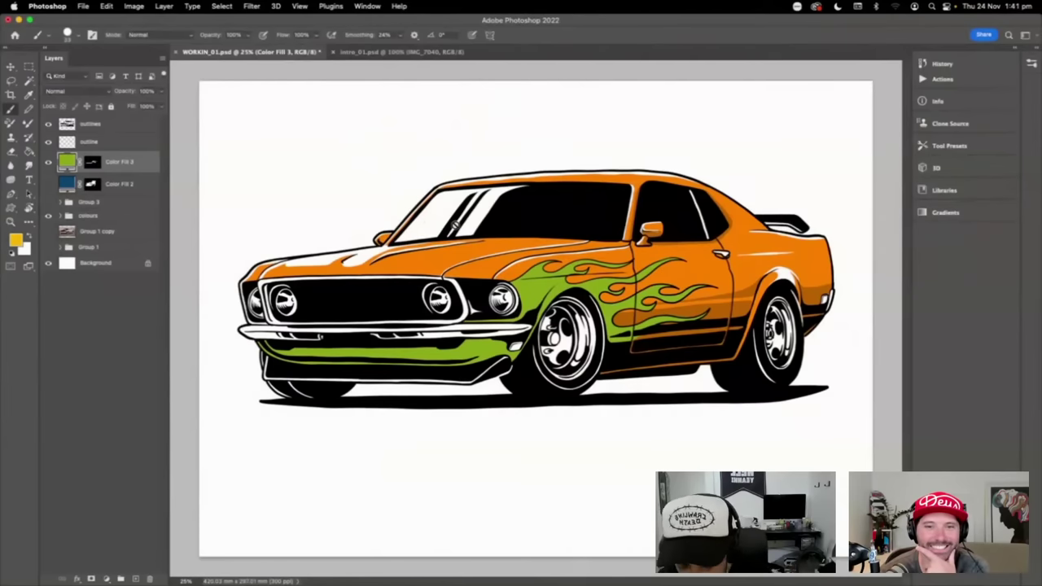
{"action": "left_click", "coordinate": [92, 162]}
- Add Layer 8, tilt and zoom the view, load the flame selection and pick bright yellow-green
{"action": "left_click", "coordinate": [135, 579]}
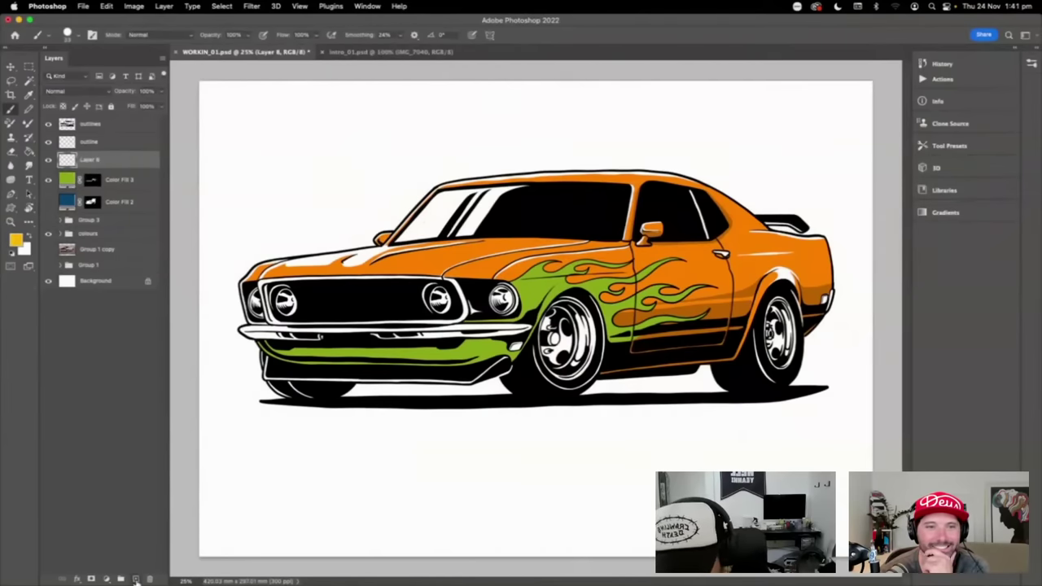
{"action": "key", "text": "r"}
{"action": "mouse_move", "coordinate": [751, 348]}
{"action": "left_mouse_down"}
{"action": "mouse_move", "coordinate": [708, 244]}
{"action": "mouse_move", "coordinate": [670, 308]}
{"action": "left_mouse_up"}
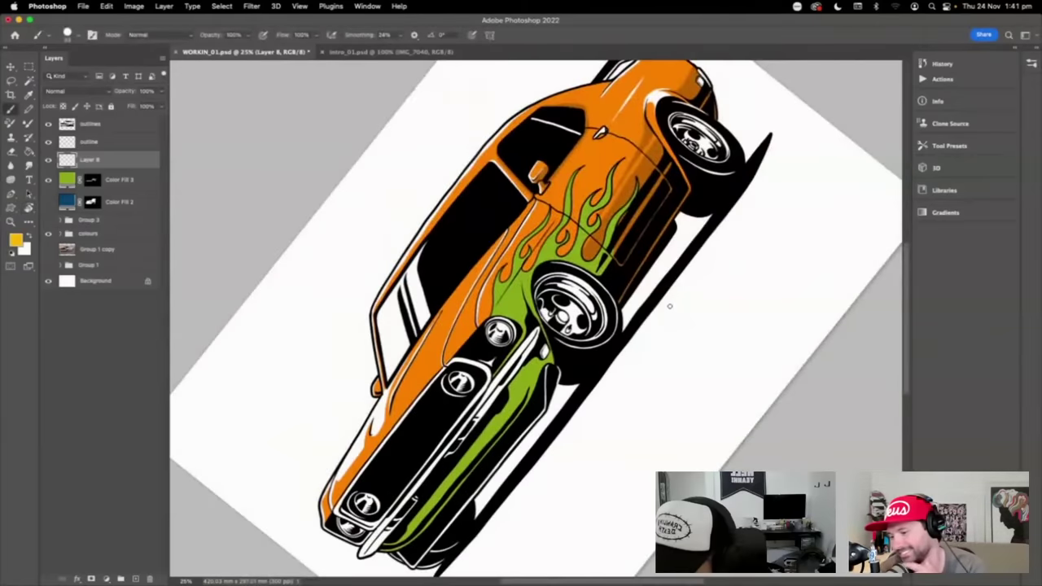
{"action": "key", "text": "super+equal"}
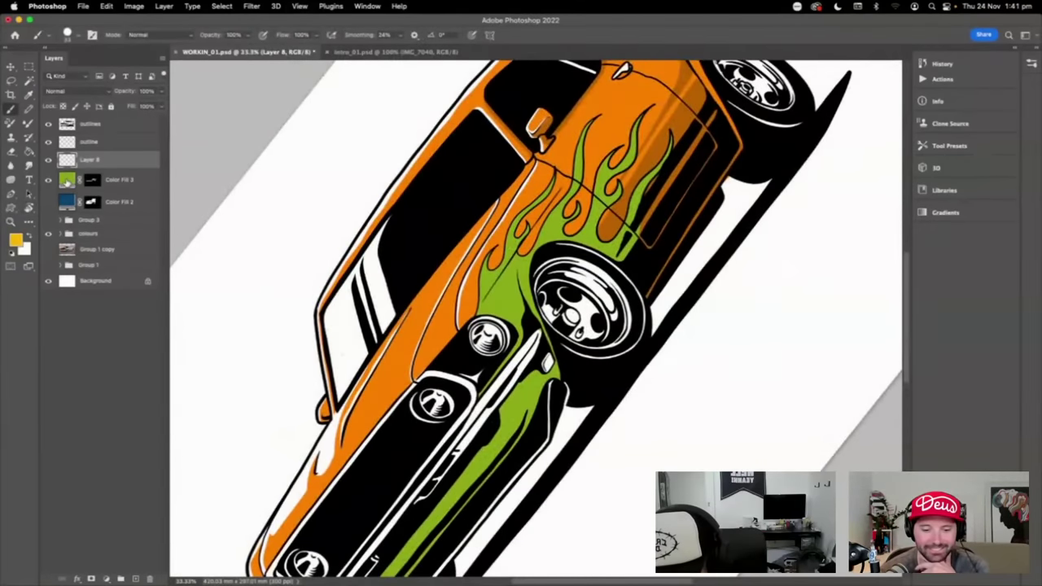
{"action": "left_click", "coordinate": [91, 180], "text": "super"}
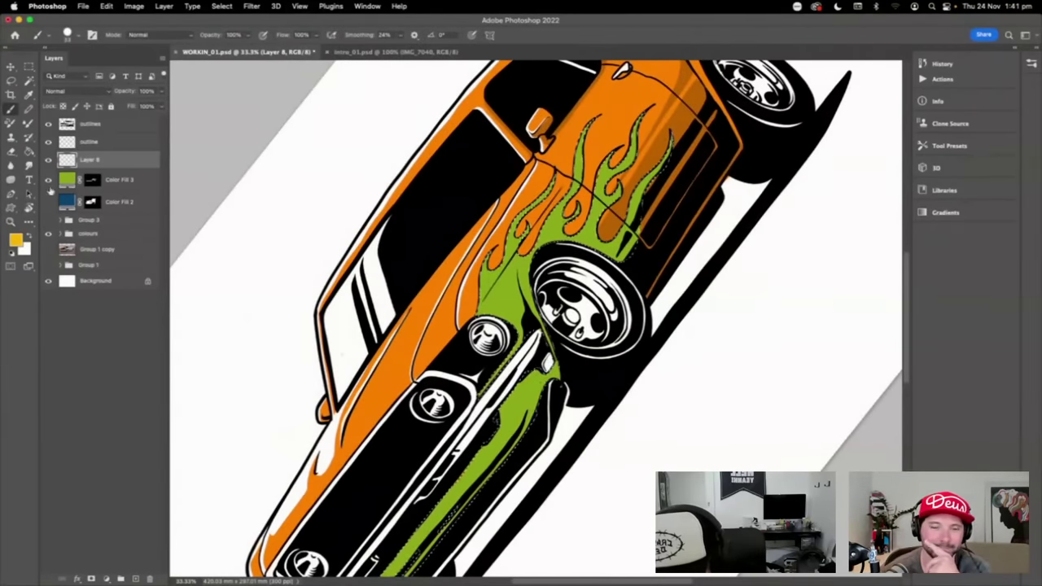
{"action": "left_click", "coordinate": [16, 239]}
{"action": "mouse_move", "coordinate": [908, 200]}
{"action": "left_mouse_down"}
{"action": "mouse_move", "coordinate": [909, 108]}
{"action": "mouse_move", "coordinate": [910, 201]}
{"action": "left_mouse_up"}
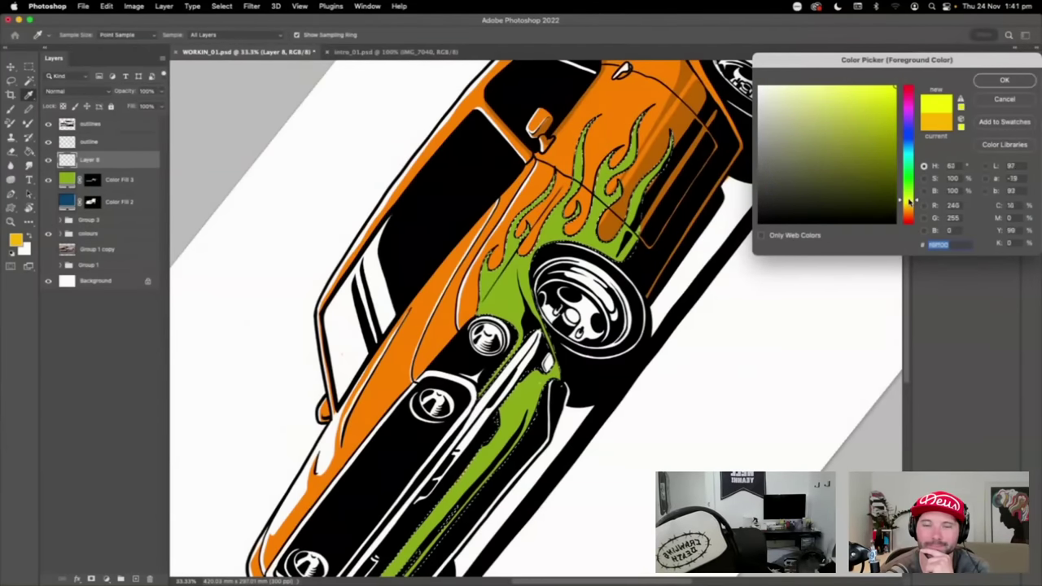
{"action": "left_click", "coordinate": [1005, 79]}
- Pick a large Soft Round pressure-opacity brush
{"action": "key", "text": "b"}
{"action": "left_click", "coordinate": [72, 35]}
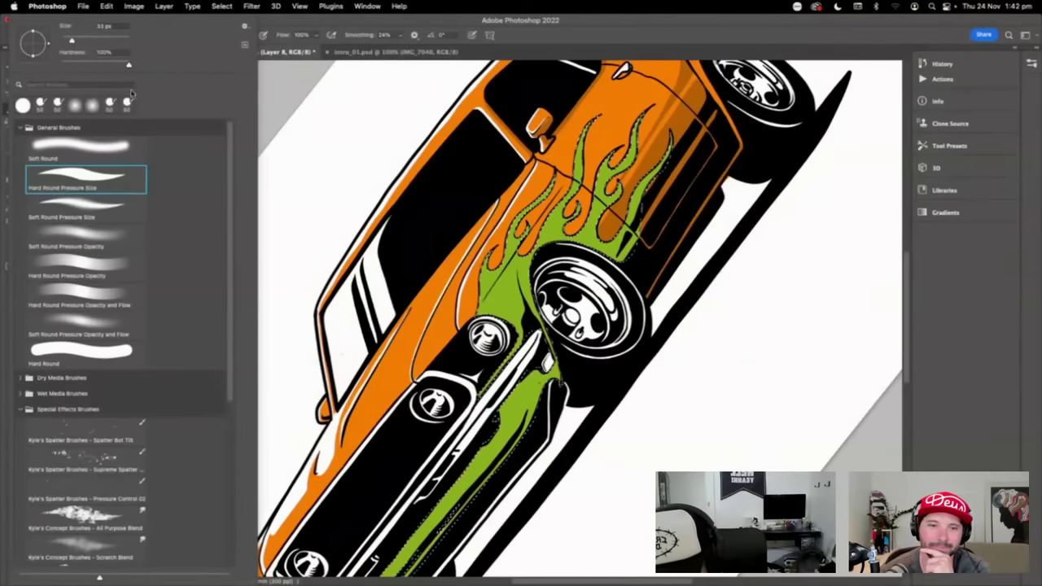
{"action": "left_click", "coordinate": [114, 252]}
{"action": "left_click_drag", "start_coordinate": [105, 40], "coordinate": [129, 41]}
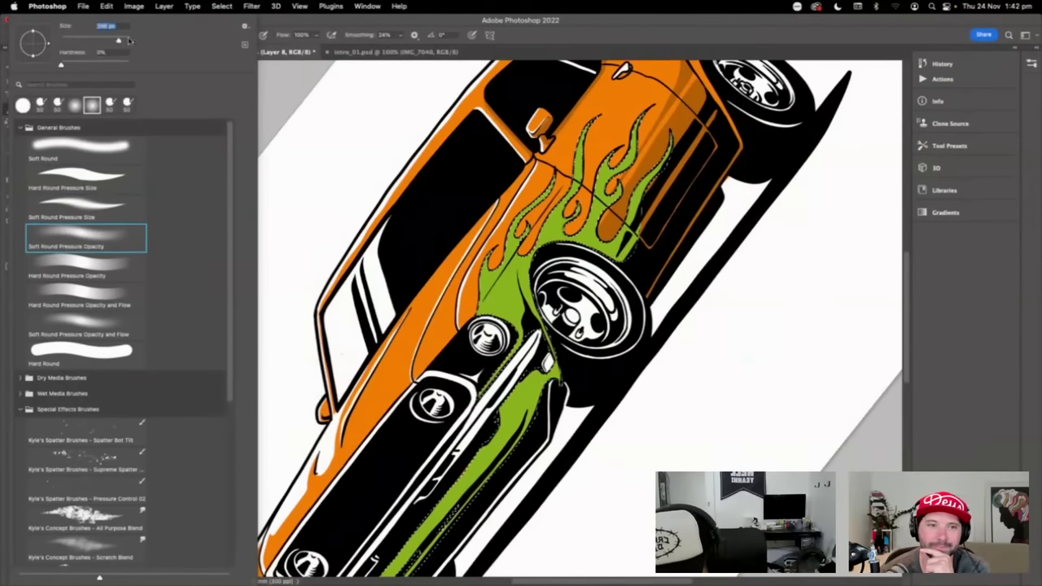
{"action": "left_click", "coordinate": [285, 20]}
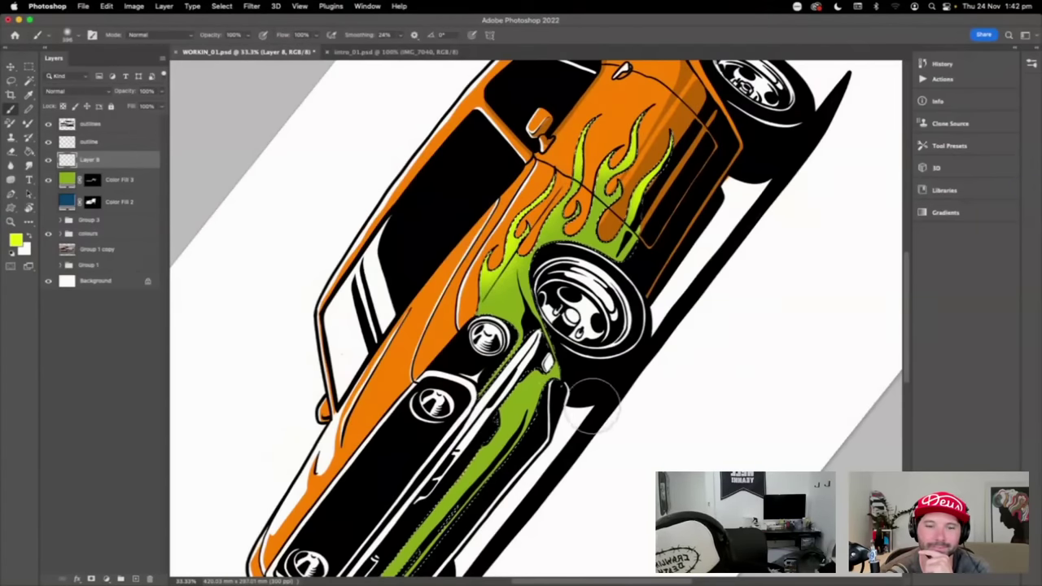
- Straighten the view, zoom out to the whole car, and toggle the glow layer to compare
{"action": "scroll", "coordinate": [619, 382], "scroll_direction": "down", "scroll_amount": 3}
{"action": "scroll", "coordinate": [630, 359], "scroll_direction": "up", "scroll_amount": 1}
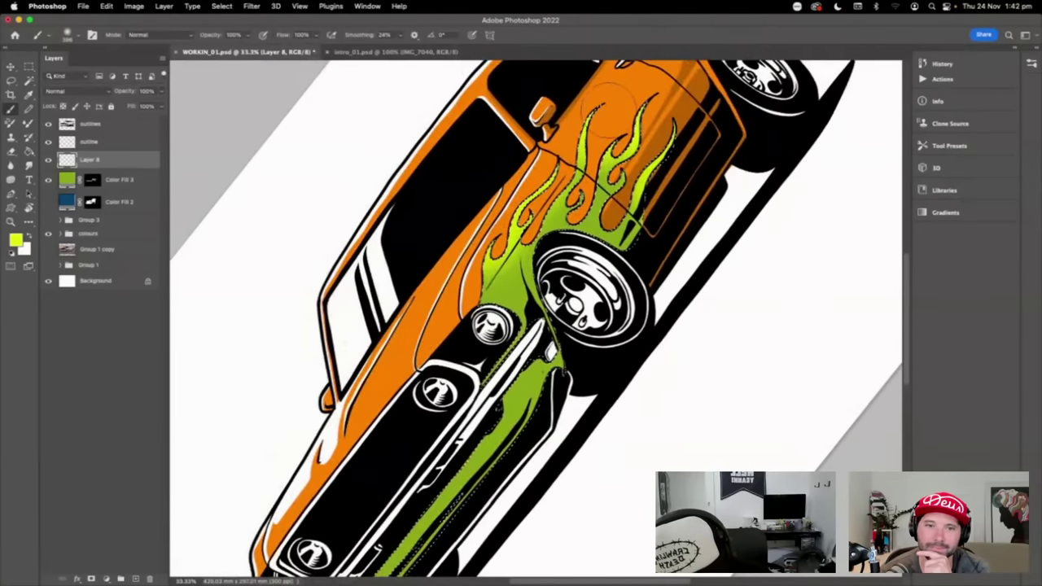
{"action": "scroll", "coordinate": [630, 359], "scroll_direction": "up", "scroll_amount": 3}
{"action": "left_click_drag", "start_coordinate": [707, 223], "coordinate": [709, 233]}
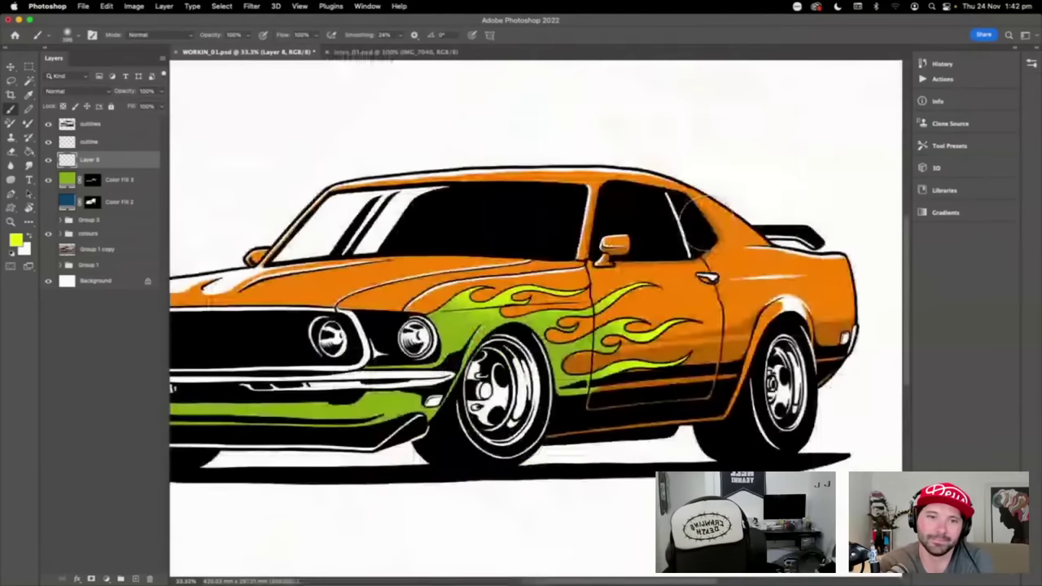
{"action": "key", "text": "super+minus"}
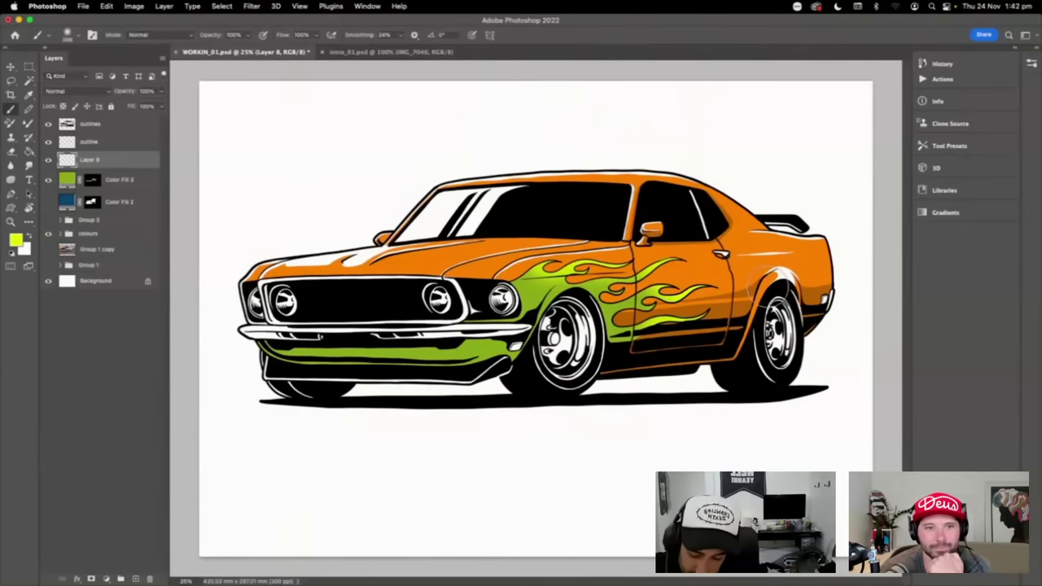
{"action": "left_click", "coordinate": [48, 161]}
{"action": "left_click", "coordinate": [48, 160]}
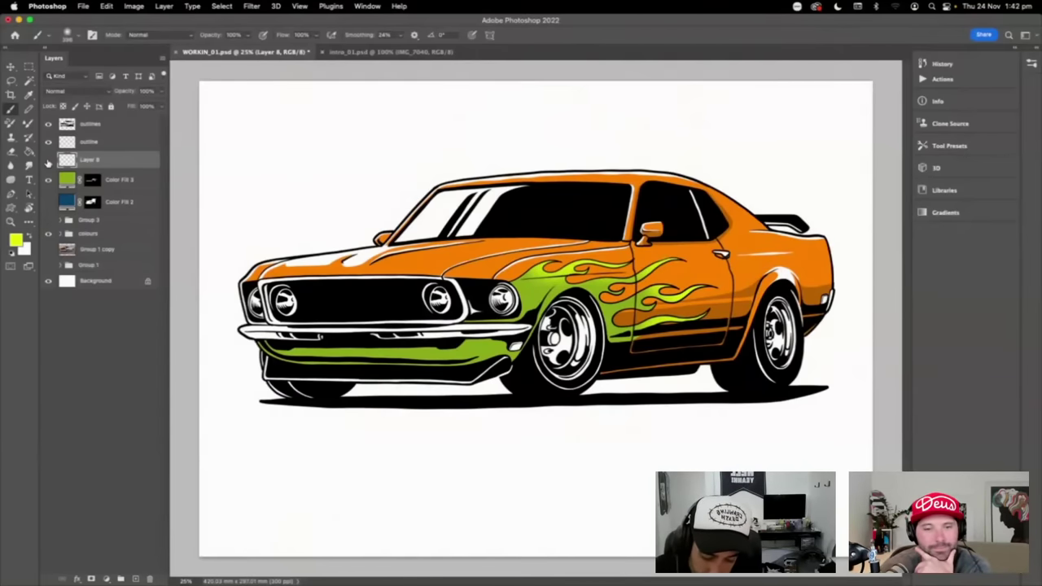
{"action": "left_click", "coordinate": [48, 160]}
{"action": "left_click", "coordinate": [48, 161]}
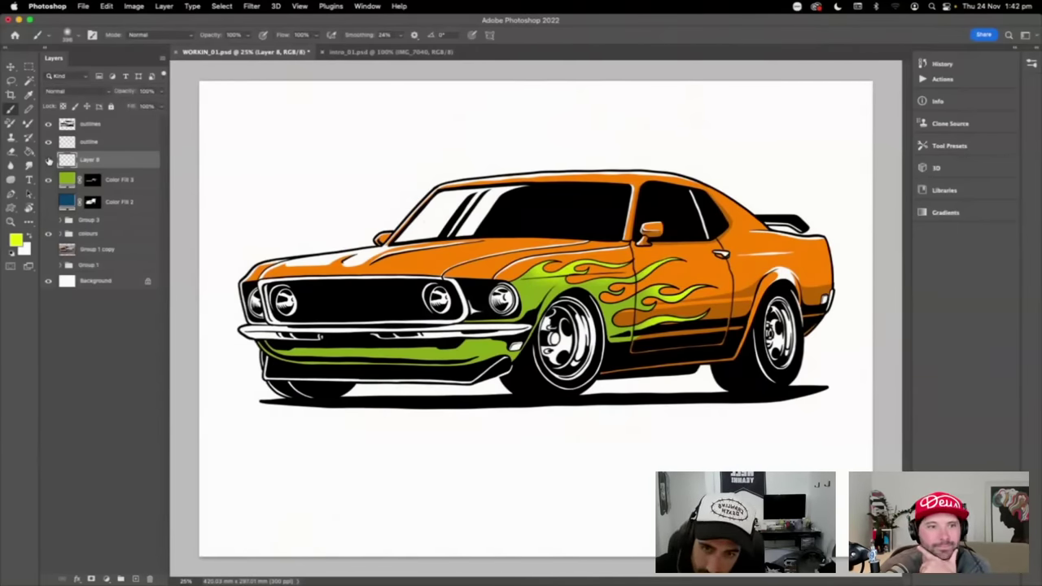
{"action": "left_click", "coordinate": [48, 160]}
{"action": "left_click", "coordinate": [48, 161]}
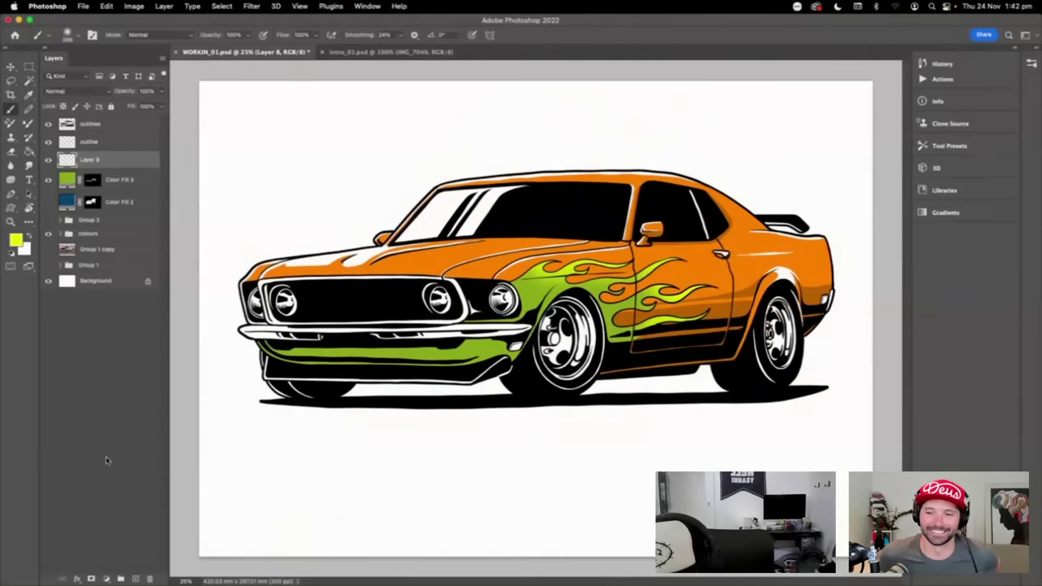
- Add an empty Layer 9 and set the foreground colour to light grey #c9c9c9
{"action": "left_click", "coordinate": [135, 579]}
{"action": "left_click", "coordinate": [16, 239]}
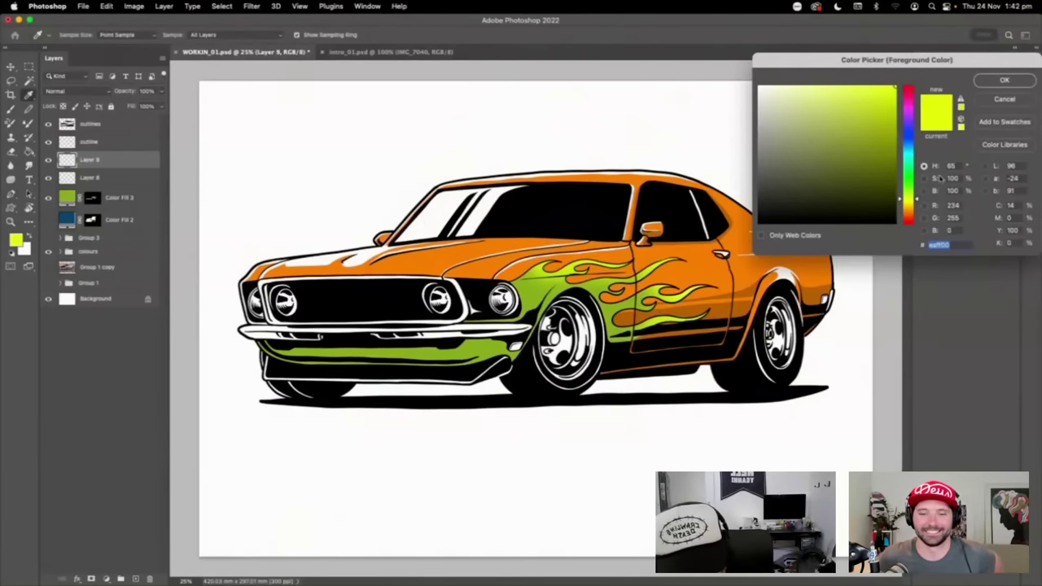
{"action": "left_click_drag", "start_coordinate": [902, 61], "coordinate": [693, 211]}
{"action": "left_click", "coordinate": [548, 264]}
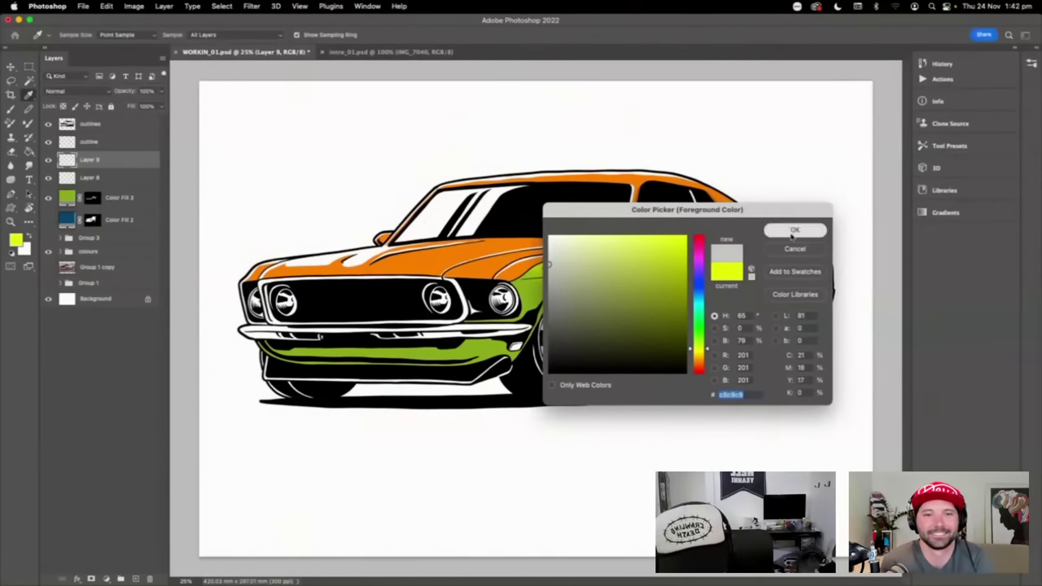
{"action": "left_click", "coordinate": [794, 232]}
- Select the Hard Round Pressure Size brush (47 px, 100% hardness) and zoom to 50%
{"action": "key", "text": "b"}
{"action": "left_click", "coordinate": [70, 34]}
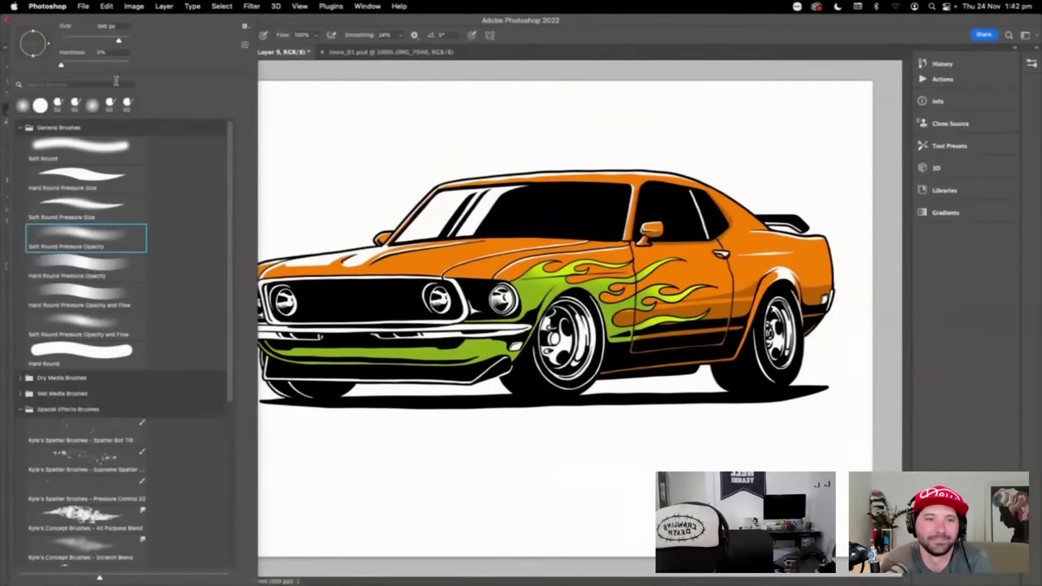
{"action": "left_click", "coordinate": [107, 188]}
{"action": "left_click", "coordinate": [309, 27]}
{"action": "key", "text": "super+plus"}
{"action": "key", "text": "super+plus"}
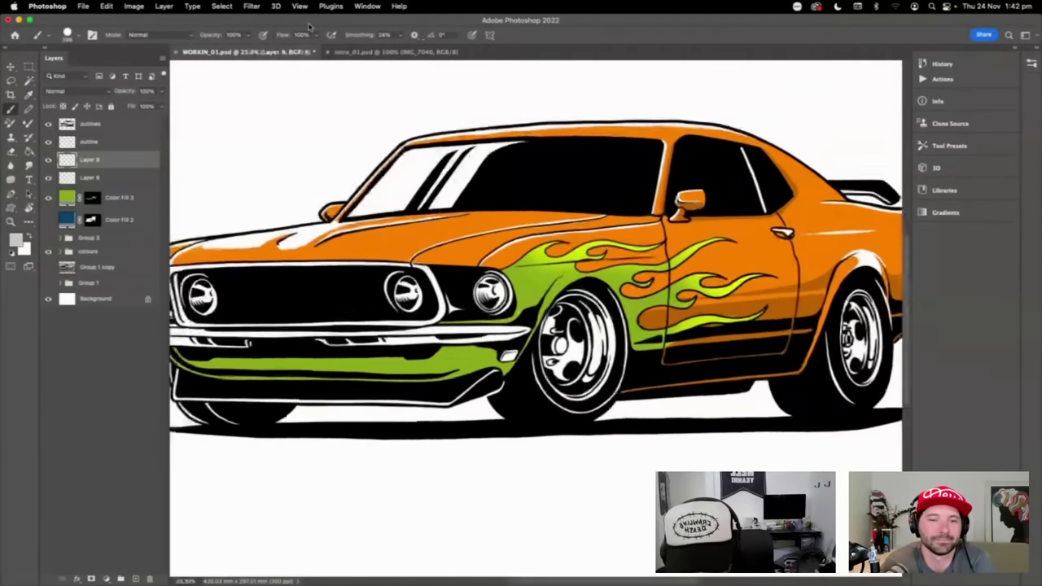
{"action": "left_click", "coordinate": [80, 36]}
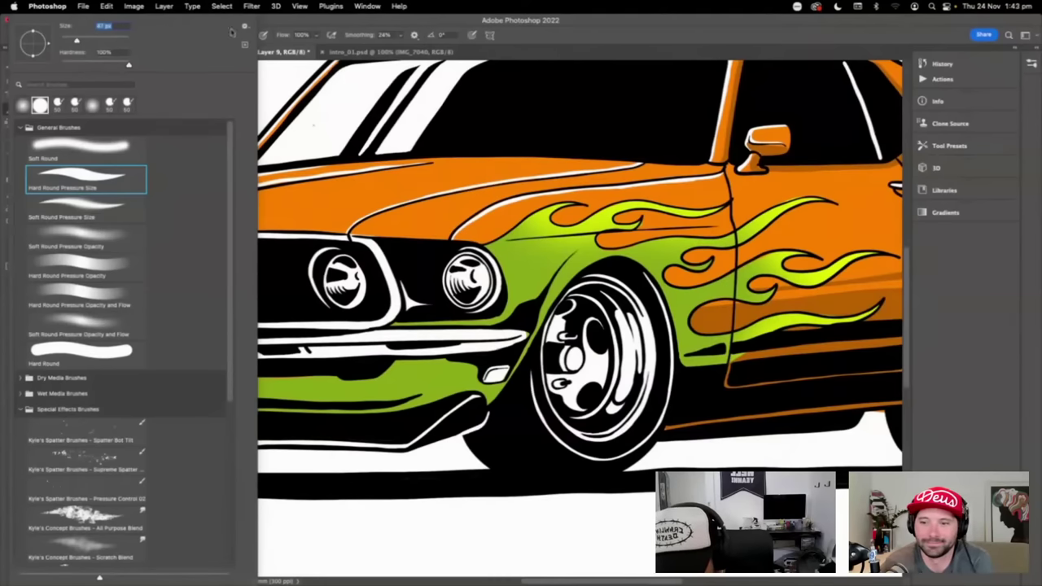
{"action": "left_click", "coordinate": [309, 21]}
{"action": "left_click", "coordinate": [18, 241]}
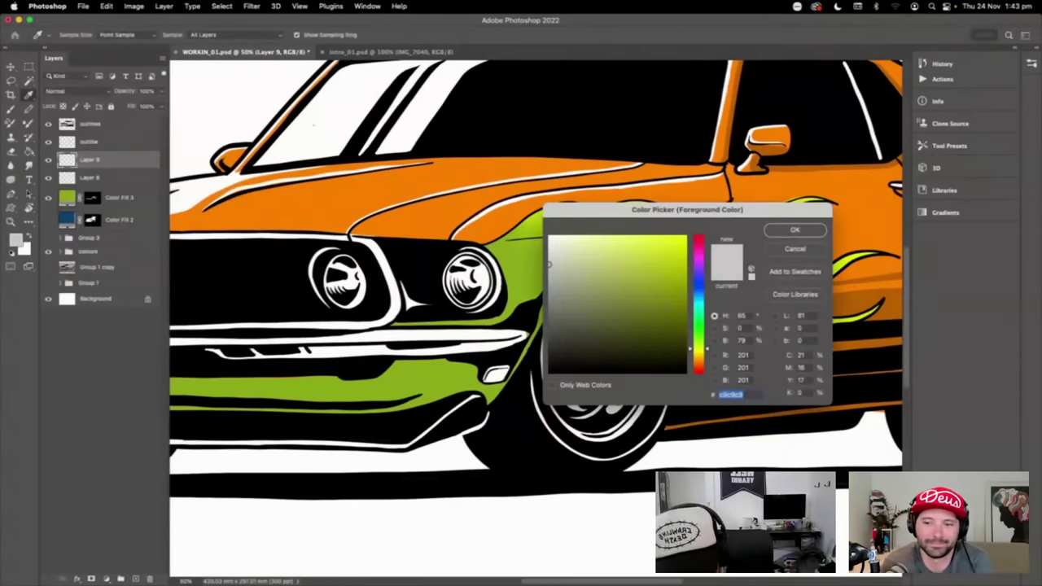
{"action": "left_click", "coordinate": [796, 231]}
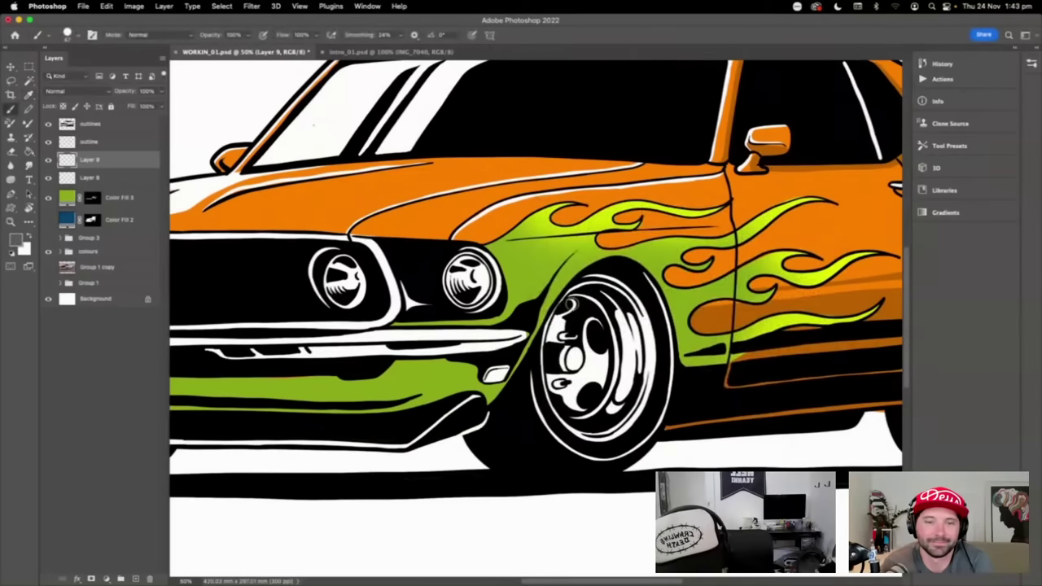
{"action": "left_click", "coordinate": [12, 80]}
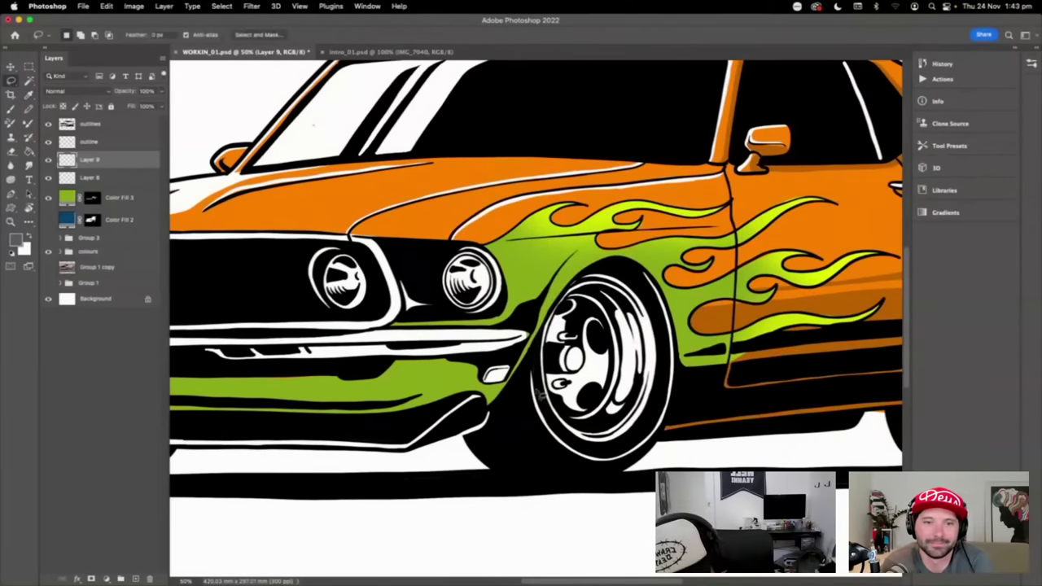
- Lasso the front wheel and shade it with a grey Solid Color fill, Color Fill 4
{"action": "mouse_move", "coordinate": [666, 371]}
{"action": "left_mouse_down"}
{"action": "mouse_move", "coordinate": [661, 313]}
{"action": "mouse_move", "coordinate": [591, 277]}
{"action": "left_mouse_up"}
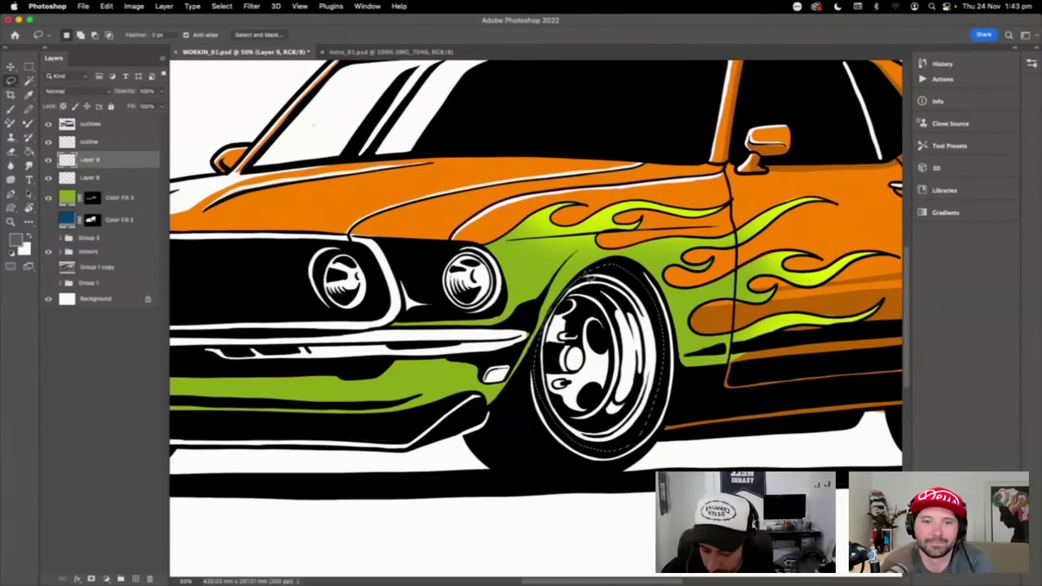
{"action": "left_click", "coordinate": [106, 579]}
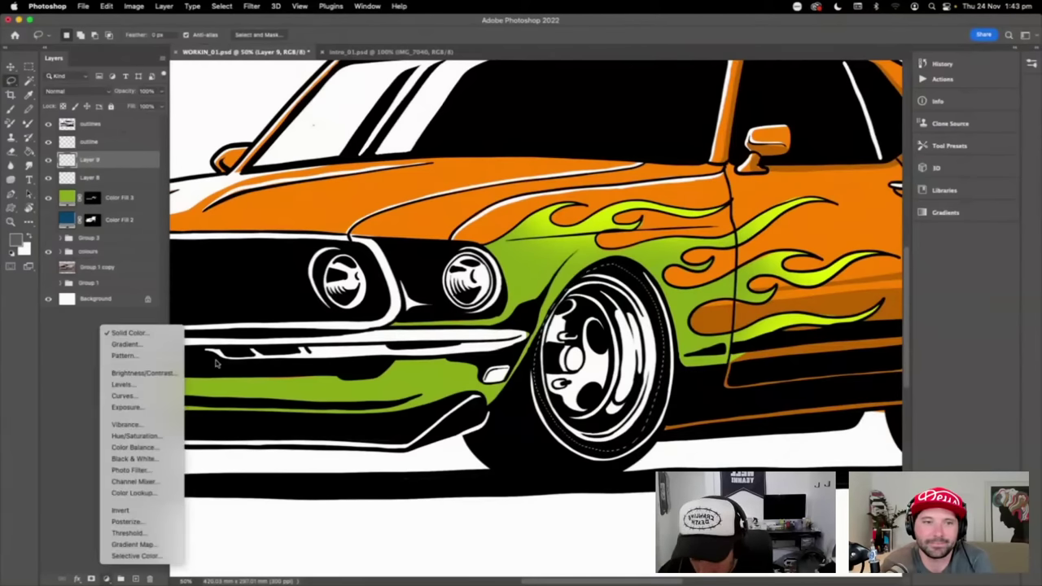
{"action": "left_click", "coordinate": [138, 333]}
{"action": "left_click", "coordinate": [822, 230]}
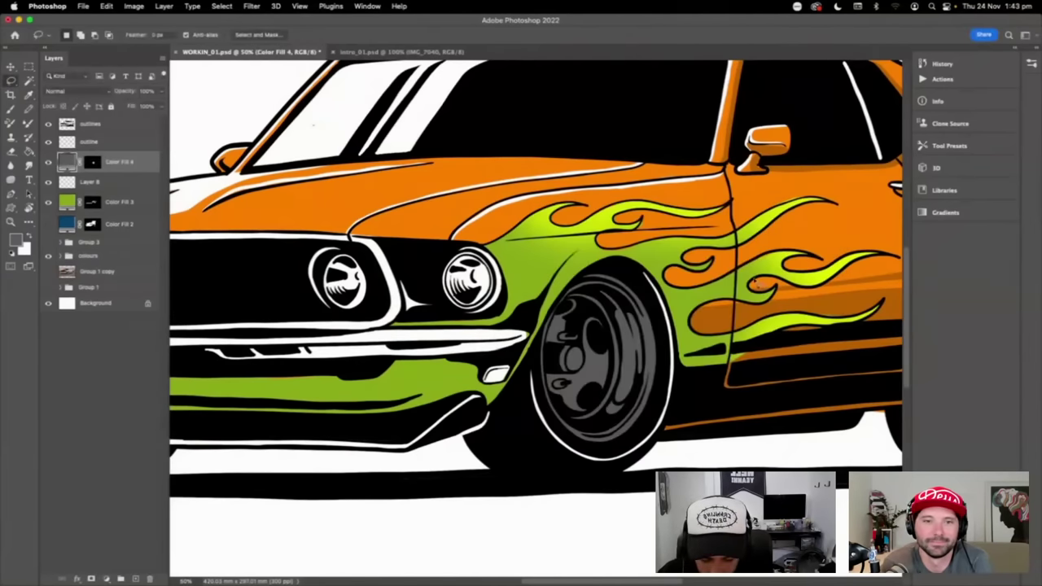
- Lasso the rear wheel, add grey Color Fill 5 (#5d5d5d), and tilt the view about -33°
{"action": "scroll", "coordinate": [756, 283], "scroll_direction": "right", "scroll_amount": 10}
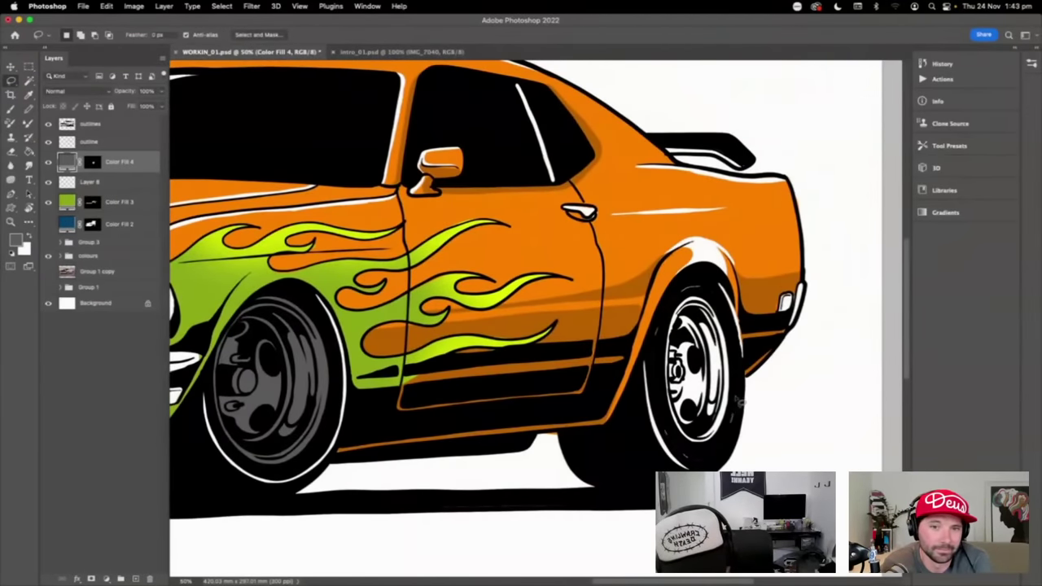
{"action": "left_click_drag", "start_coordinate": [737, 399], "coordinate": [702, 282]}
{"action": "left_click", "coordinate": [105, 579]}
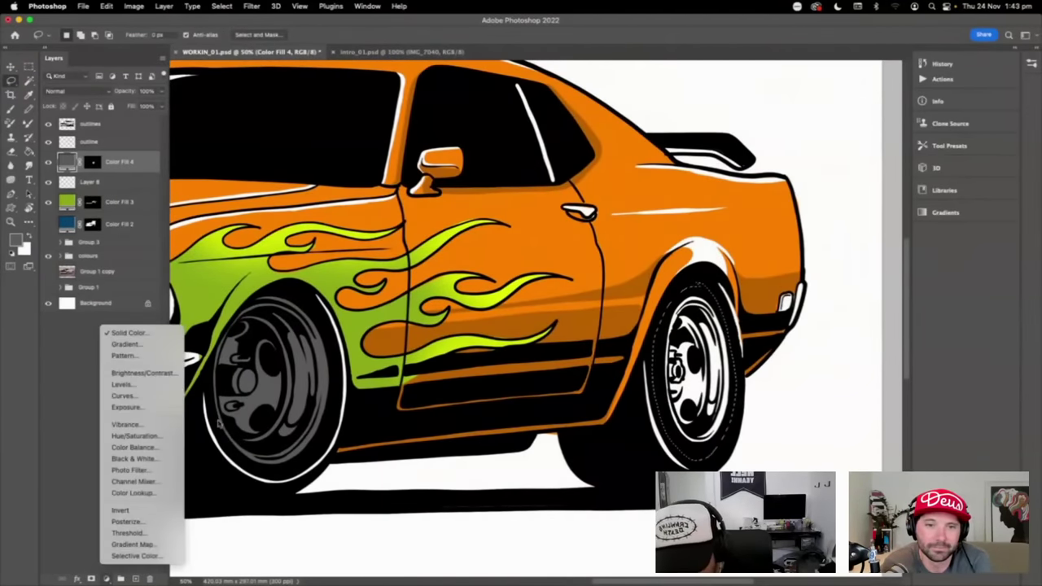
{"action": "left_click", "coordinate": [157, 333]}
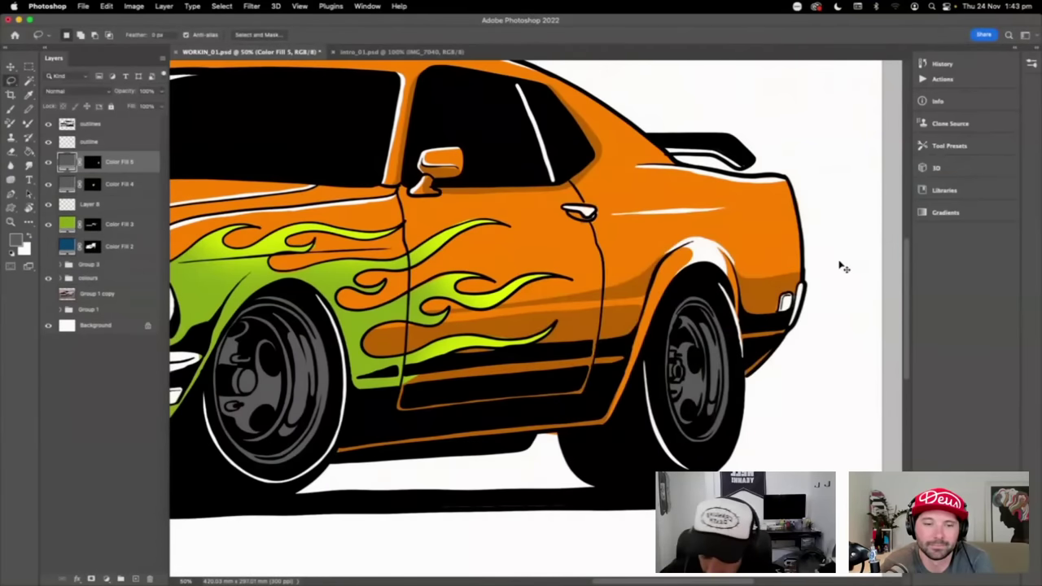
{"action": "key", "text": "super+minus"}
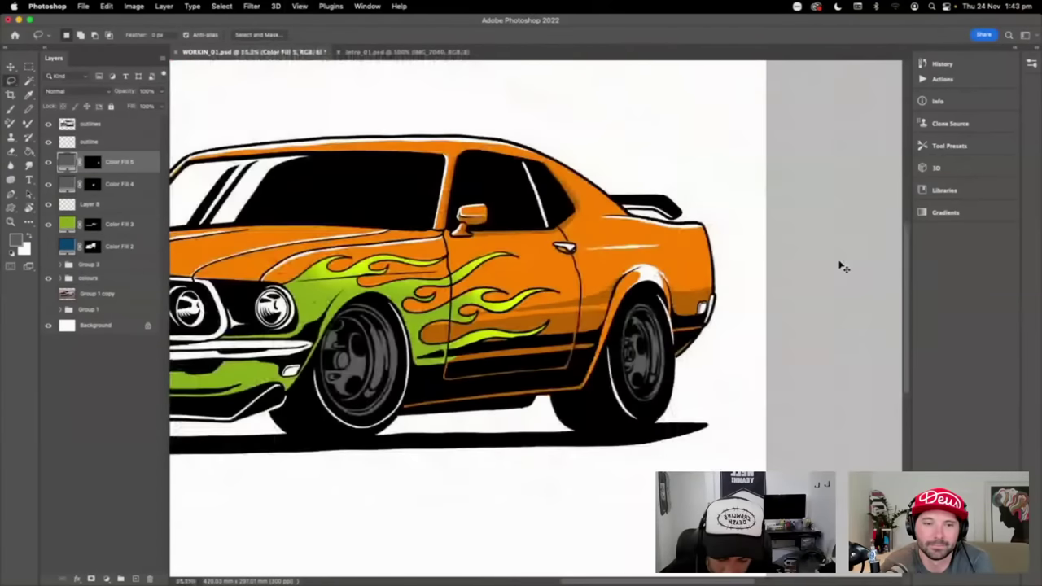
{"action": "key", "text": "super+minus"}
{"action": "key", "text": "super+minus"}
{"action": "key", "text": "super+minus"}
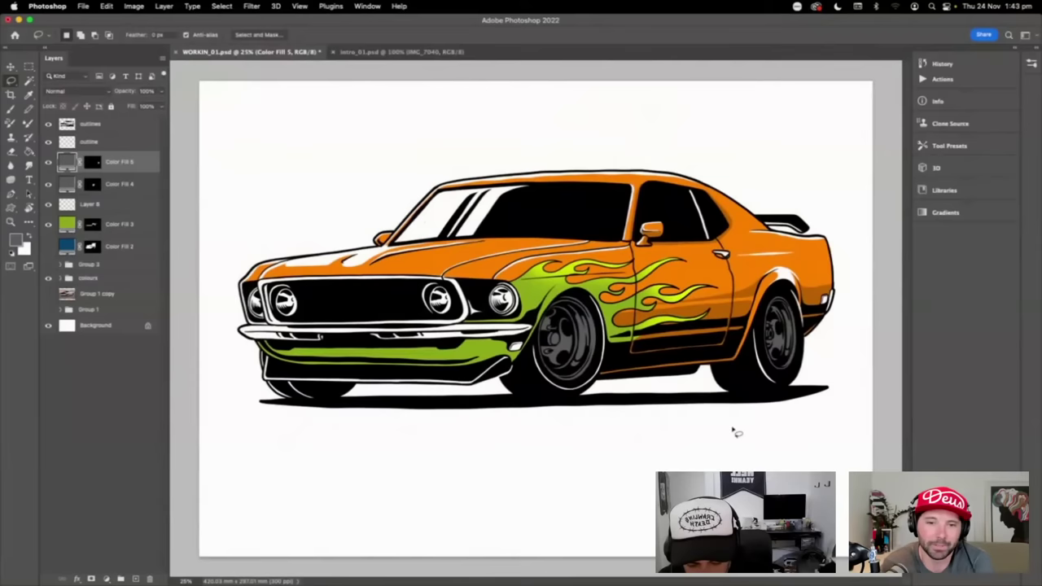
{"action": "key", "text": "r"}
{"action": "mouse_move", "coordinate": [733, 412]}
{"action": "left_mouse_down"}
{"action": "mouse_move", "coordinate": [754, 319]}
{"action": "mouse_move", "coordinate": [735, 211]}
{"action": "mouse_move", "coordinate": [761, 252]}
{"action": "mouse_move", "coordinate": [778, 317]}
{"action": "left_mouse_up"}
- Merge Color Fill 4 and Color Fill 5 into a single layer
{"action": "key", "text": "l"}
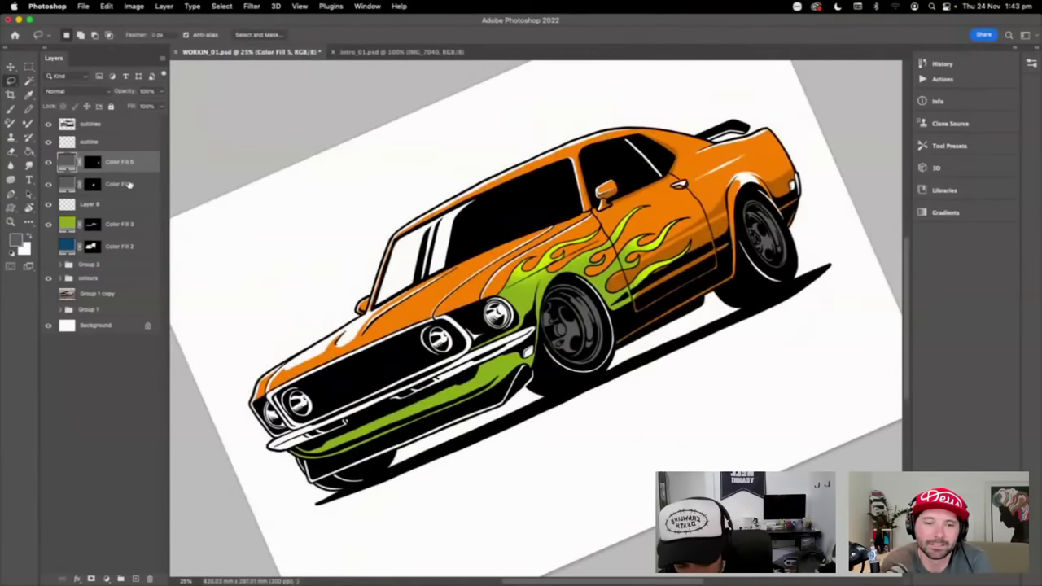
{"action": "left_click", "coordinate": [129, 184], "text": "shift"}
{"action": "left_click", "coordinate": [161, 58]}
{"action": "left_click", "coordinate": [237, 383]}
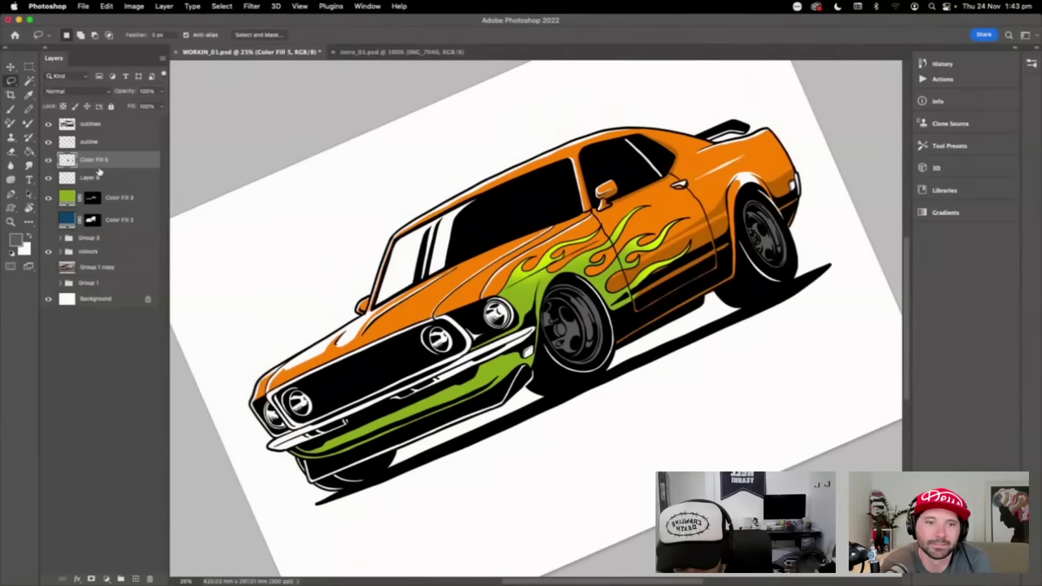
- Add a dark grey Solid Color fill (Color Fill 6) and delete the merged layer
{"action": "left_click", "coordinate": [106, 579]}
{"action": "left_click", "coordinate": [159, 335]}
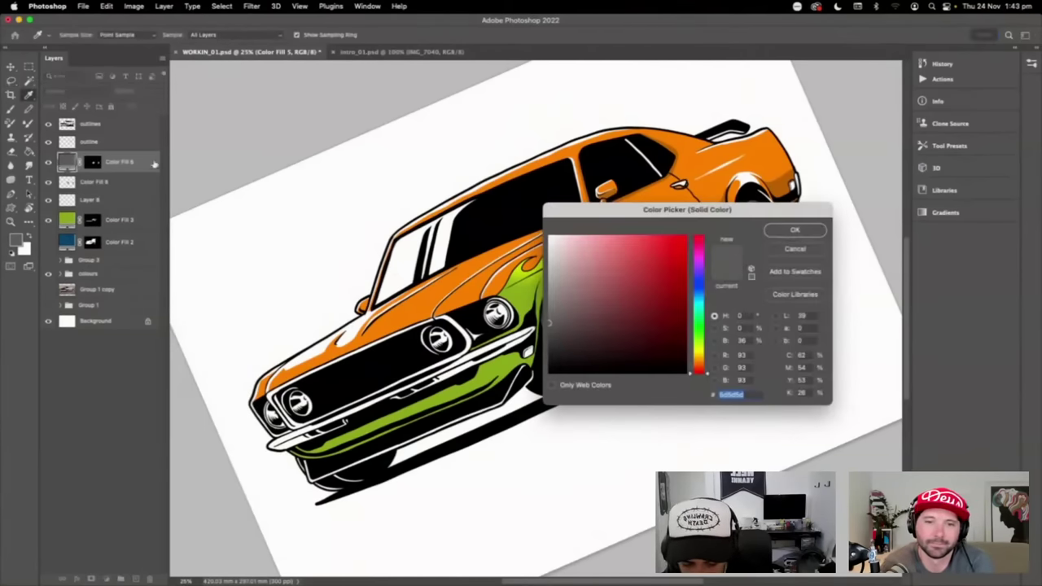
{"action": "left_click", "coordinate": [790, 230]}
{"action": "key", "text": "Delete"}
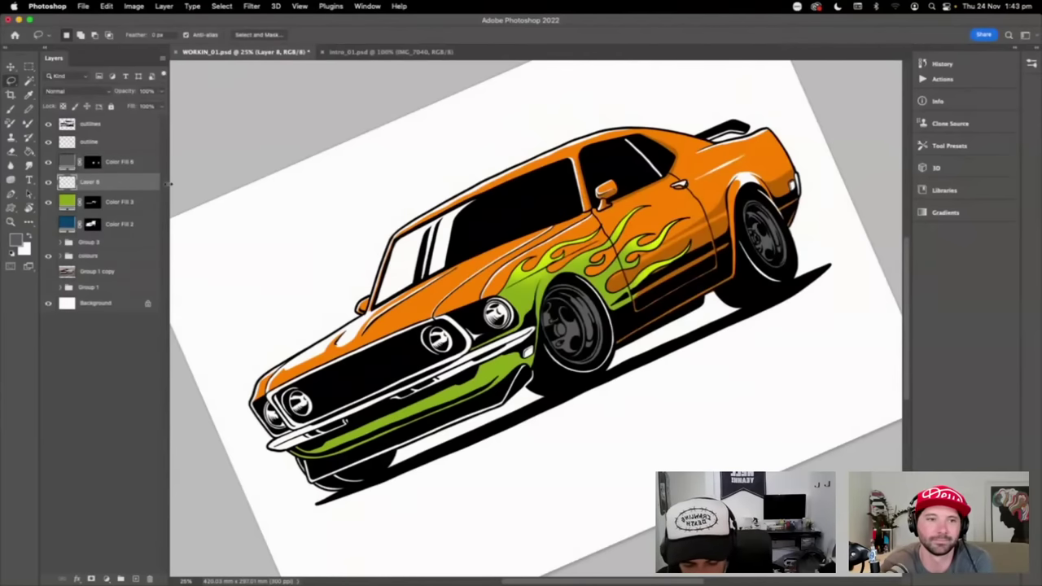
- Add an empty Layer 9 above Color Fill 6 and zoom to 50% on the wheel
{"action": "left_click", "coordinate": [104, 165]}
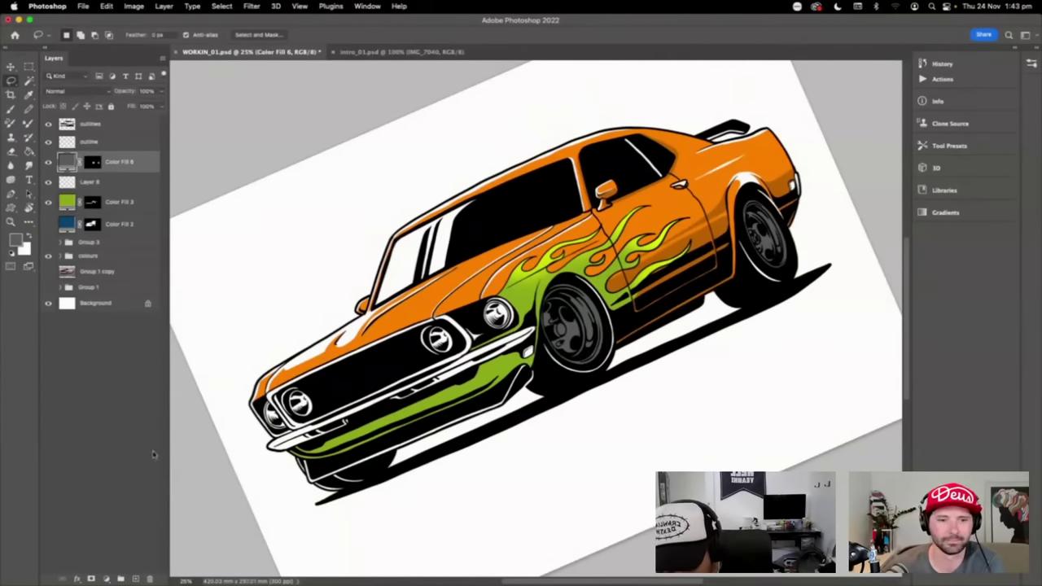
{"action": "left_click", "coordinate": [136, 579]}
{"action": "left_click", "coordinate": [12, 111]}
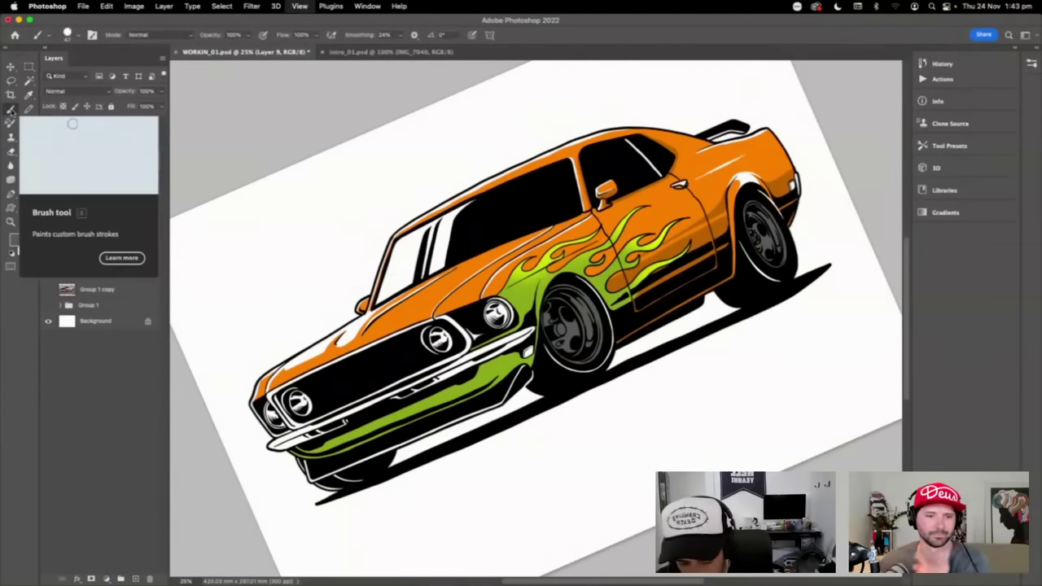
{"action": "key", "text": "super+equal"}
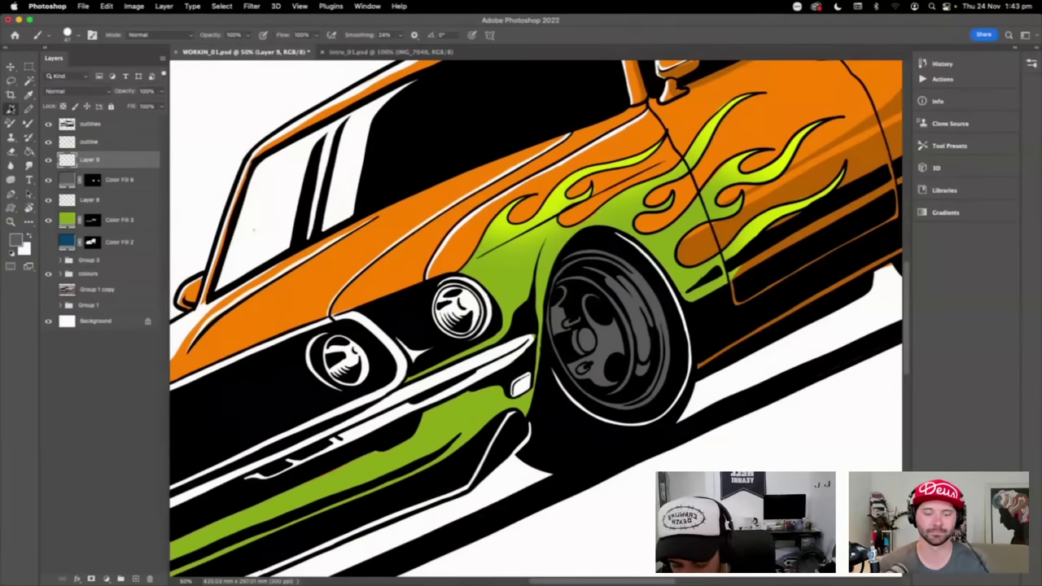
- Pick a grey colour and brush highlights along the front tyre's right side and rim
{"action": "left_click", "coordinate": [14, 239]}
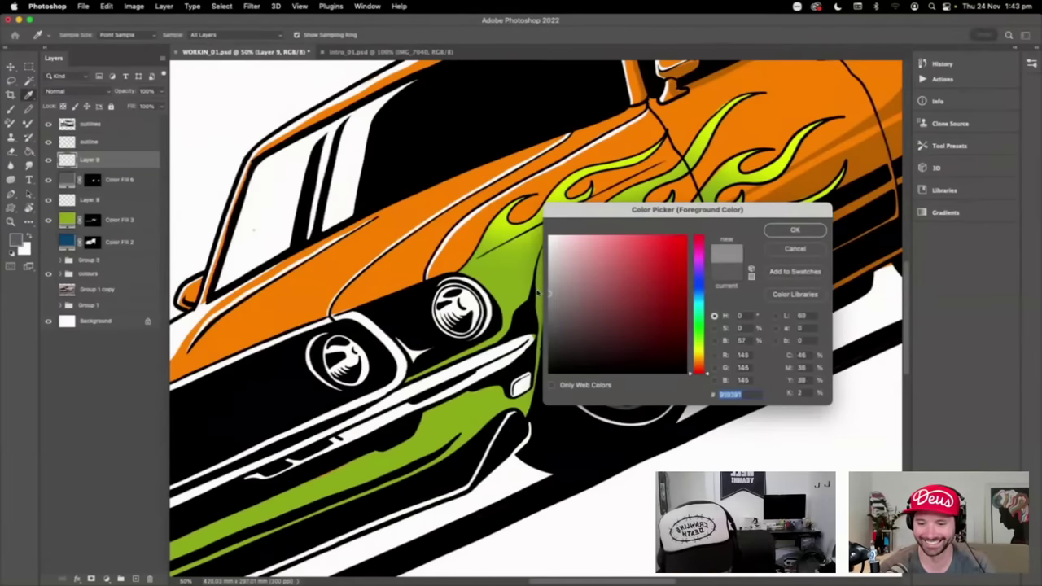
{"action": "left_click", "coordinate": [795, 230]}
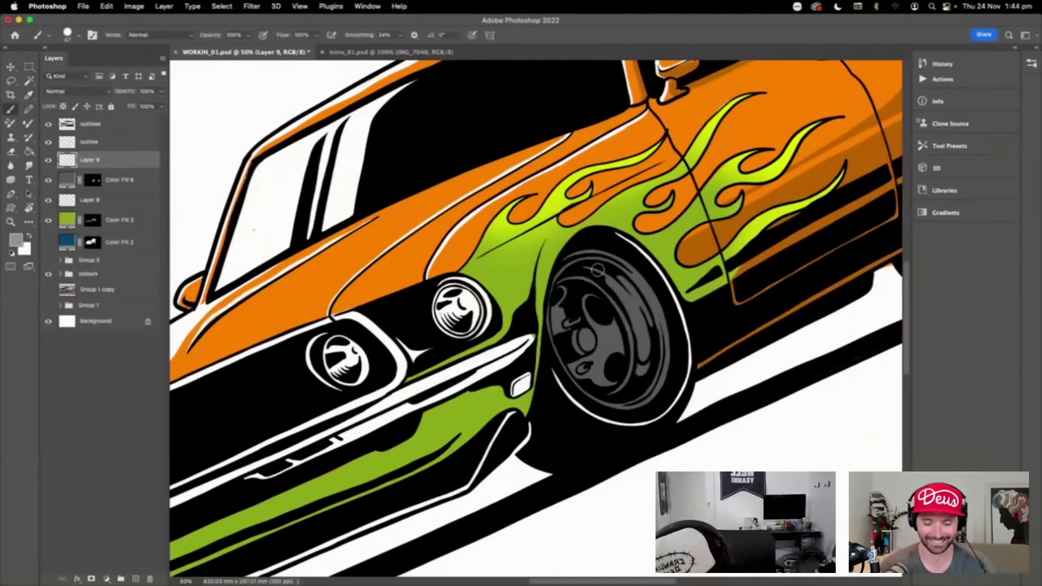
{"action": "mouse_move", "coordinate": [617, 275]}
{"action": "left_mouse_down"}
{"action": "mouse_move", "coordinate": [655, 340]}
{"action": "mouse_move", "coordinate": [648, 322]}
{"action": "left_mouse_up"}
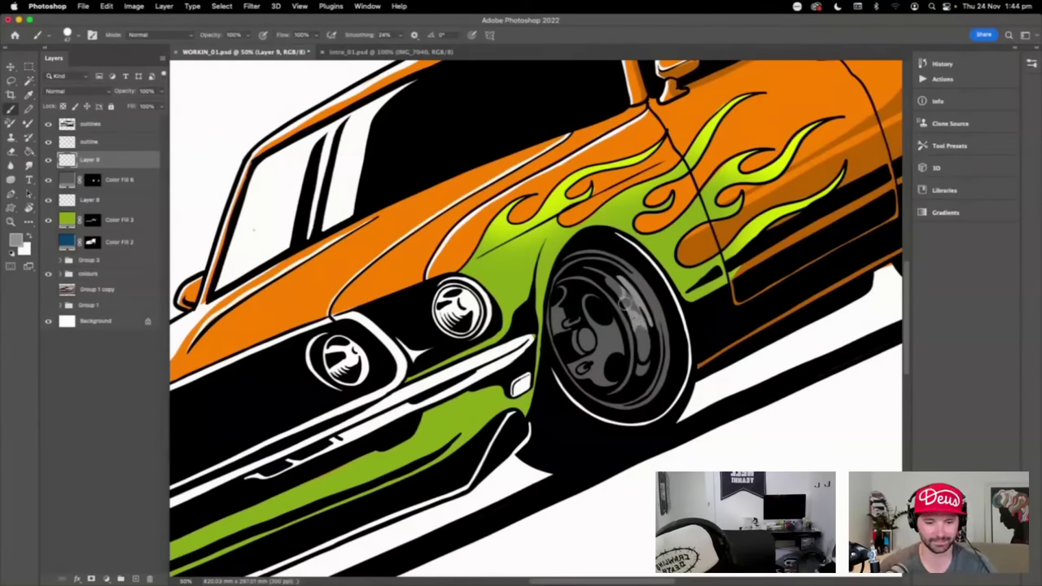
{"action": "mouse_move", "coordinate": [627, 306]}
{"action": "left_mouse_down"}
{"action": "mouse_move", "coordinate": [617, 278]}
{"action": "mouse_move", "coordinate": [619, 303]}
{"action": "mouse_move", "coordinate": [652, 329]}
{"action": "mouse_move", "coordinate": [638, 342]}
{"action": "mouse_move", "coordinate": [650, 341]}
{"action": "mouse_move", "coordinate": [648, 327]}
{"action": "left_mouse_up"}
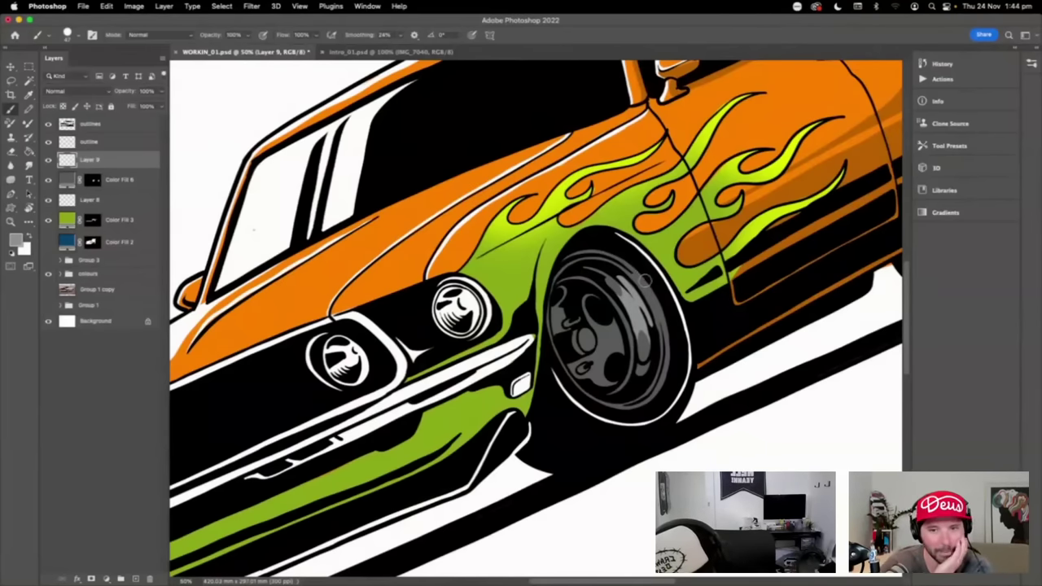
{"action": "left_click_drag", "start_coordinate": [638, 277], "coordinate": [662, 320]}
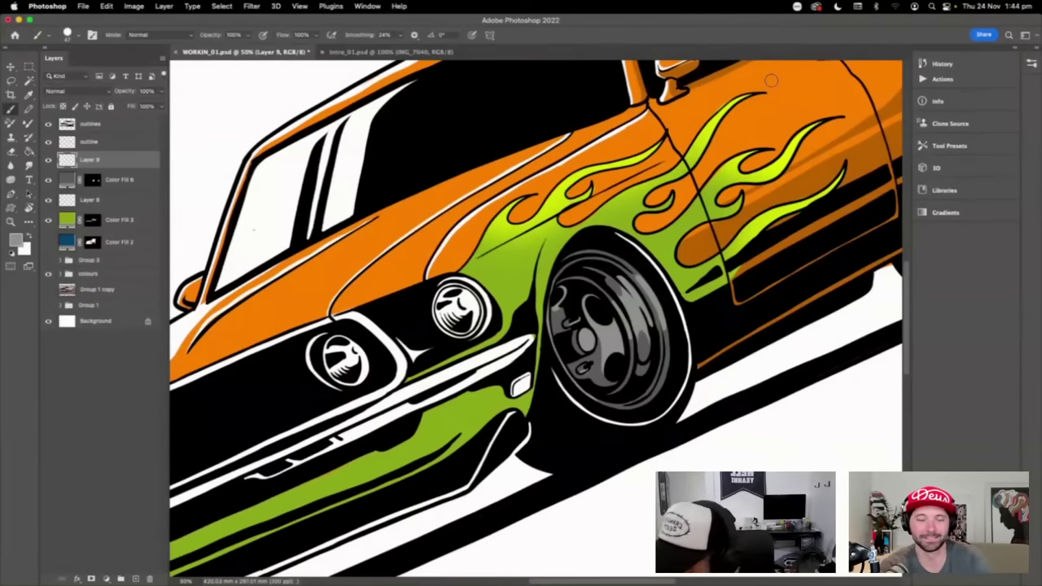
- Switch the painting colour to white, then zoom out and level the view rotation
{"action": "key", "text": "d"}
{"action": "key", "text": "x"}
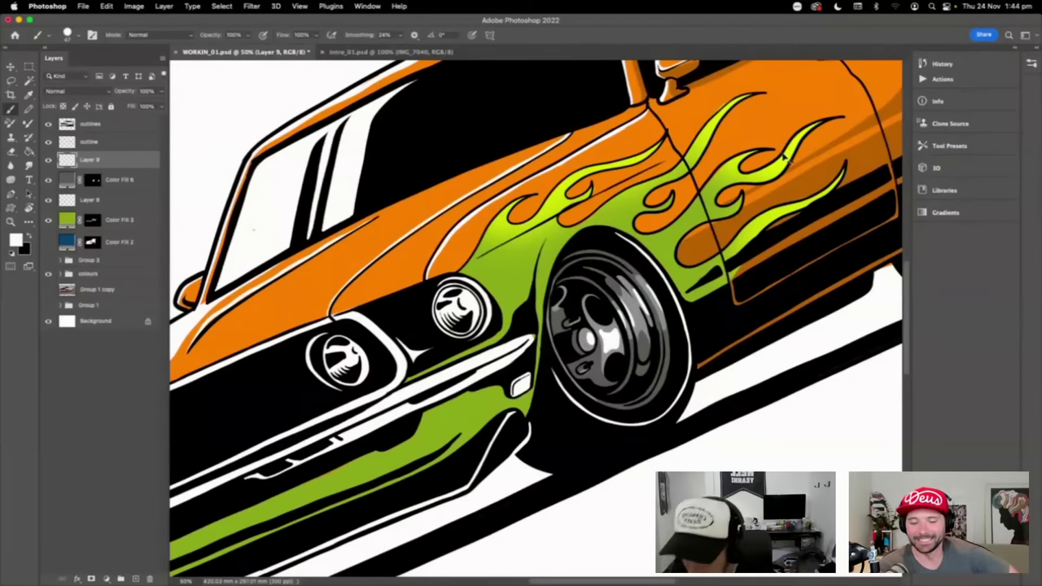
{"action": "key", "text": "super+minus"}
{"action": "key", "text": "super+minus"}
{"action": "key", "text": "Escape"}
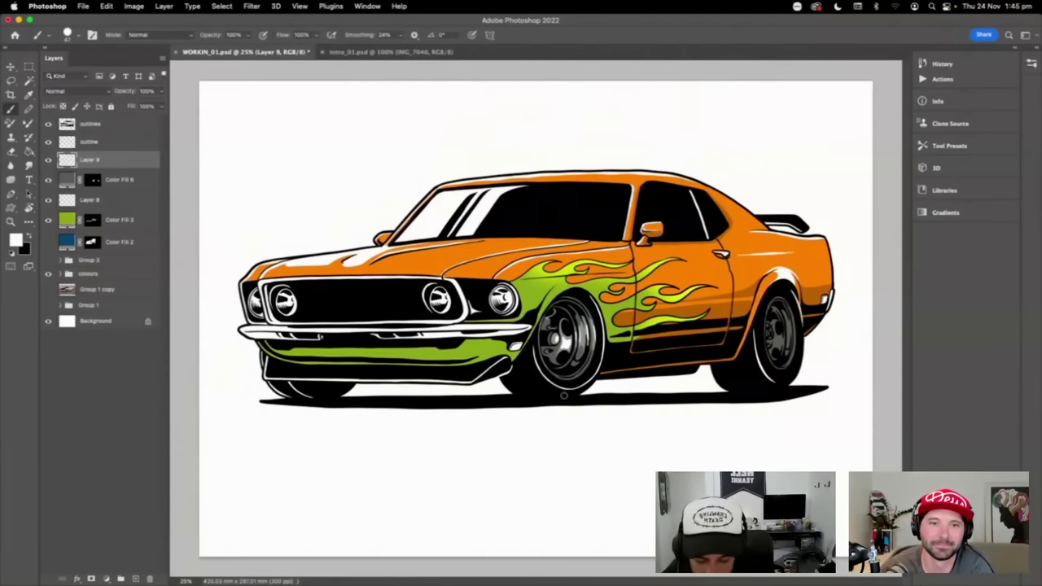
- Sample the wheel's grey and shade the side trim and lower front trim on a tilted view
{"action": "left_click", "coordinate": [587, 329], "text": "alt"}
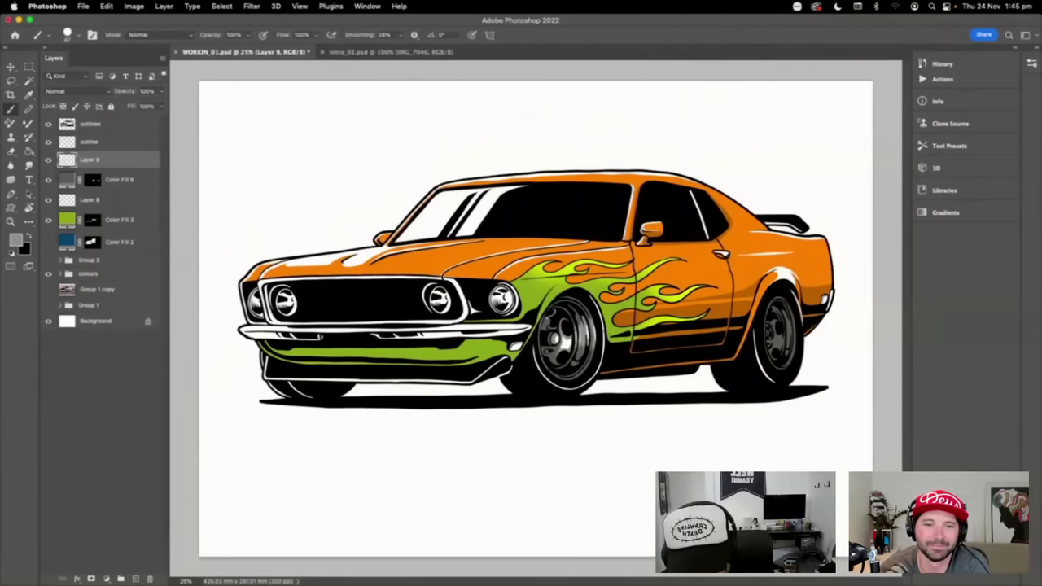
{"action": "key", "text": "r"}
{"action": "mouse_move", "coordinate": [309, 371]}
{"action": "left_mouse_down"}
{"action": "mouse_move", "coordinate": [365, 478]}
{"action": "mouse_move", "coordinate": [450, 535]}
{"action": "mouse_move", "coordinate": [397, 505]}
{"action": "mouse_move", "coordinate": [557, 284]}
{"action": "mouse_move", "coordinate": [541, 326]}
{"action": "mouse_move", "coordinate": [456, 431]}
{"action": "left_mouse_up"}
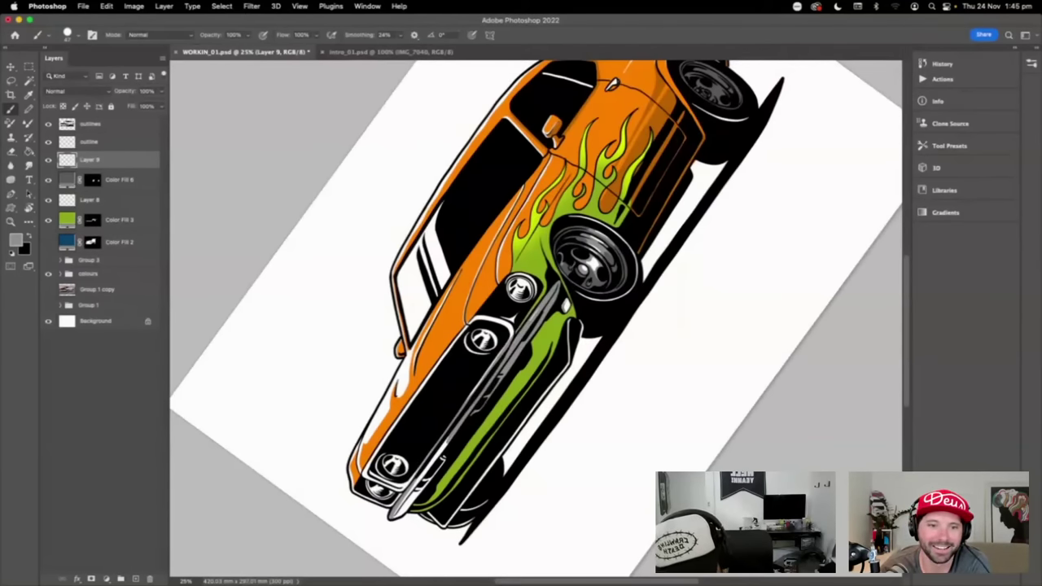
{"action": "left_click_drag", "start_coordinate": [510, 335], "coordinate": [470, 395]}
{"action": "scroll", "coordinate": [537, 318], "scroll_direction": "down", "scroll_amount": 2}
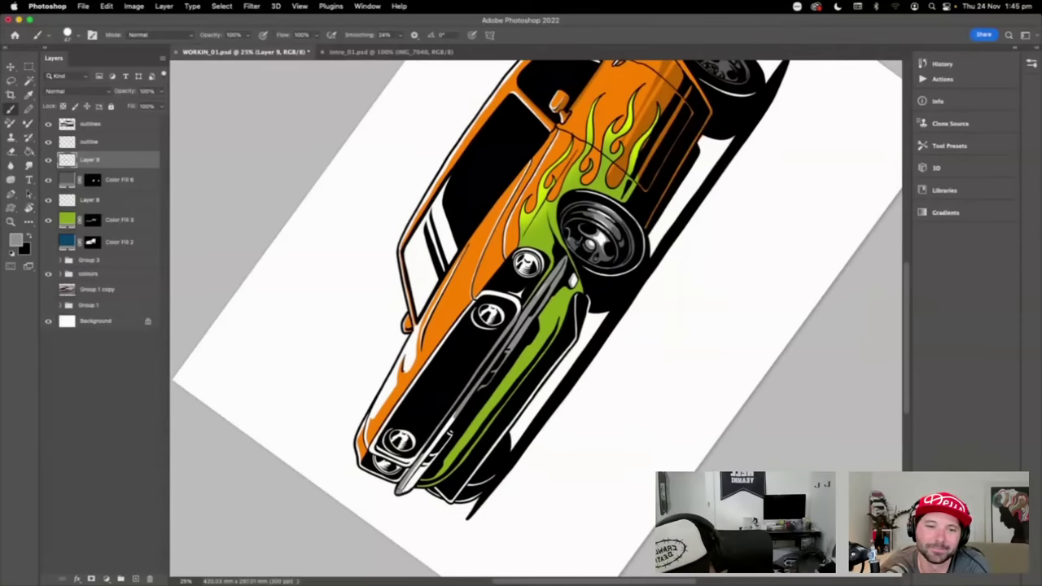
{"action": "mouse_move", "coordinate": [404, 491]}
{"action": "left_mouse_down"}
{"action": "mouse_move", "coordinate": [448, 435]}
{"action": "mouse_move", "coordinate": [412, 479]}
{"action": "mouse_move", "coordinate": [439, 438]}
{"action": "mouse_move", "coordinate": [427, 458]}
{"action": "left_mouse_up"}
{"action": "key", "text": "Escape"}
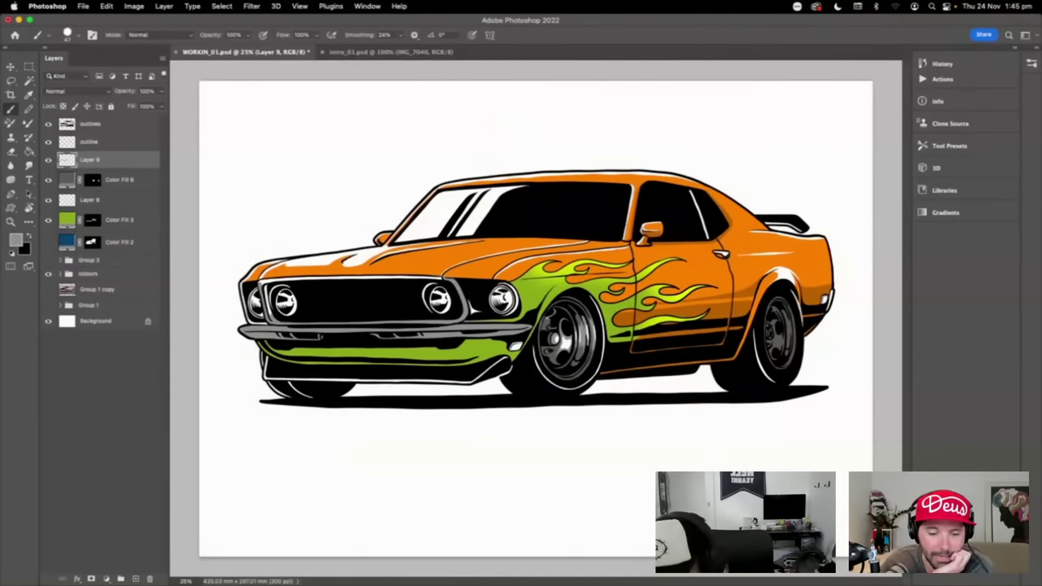
- Tilt the view again and paint a dark stroke along the car's front and lower front edge
{"action": "key", "text": "r"}
{"action": "left_click_drag", "start_coordinate": [645, 415], "coordinate": [681, 270]}
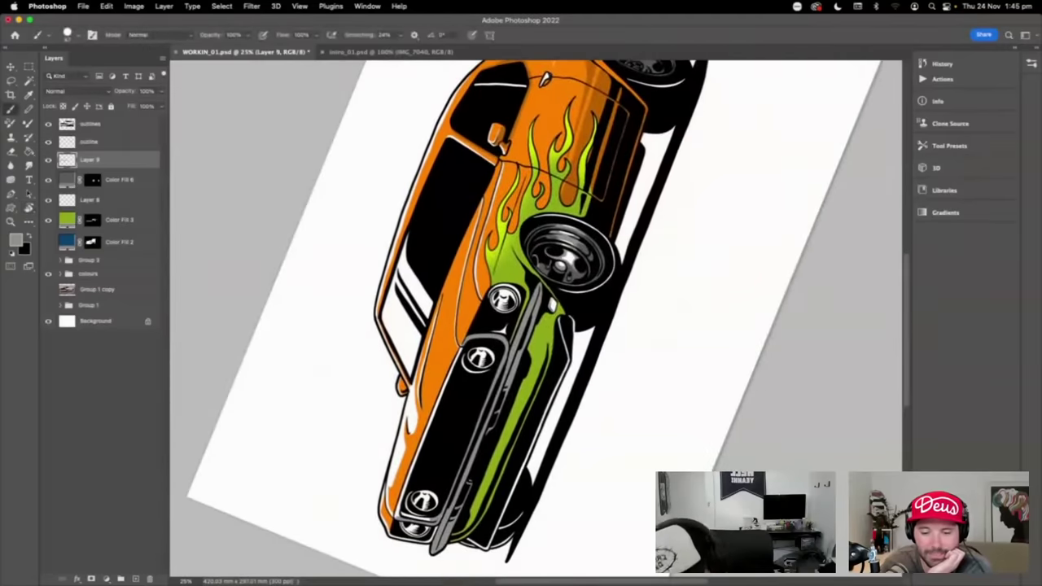
{"action": "left_click_drag", "start_coordinate": [399, 516], "coordinate": [467, 341]}
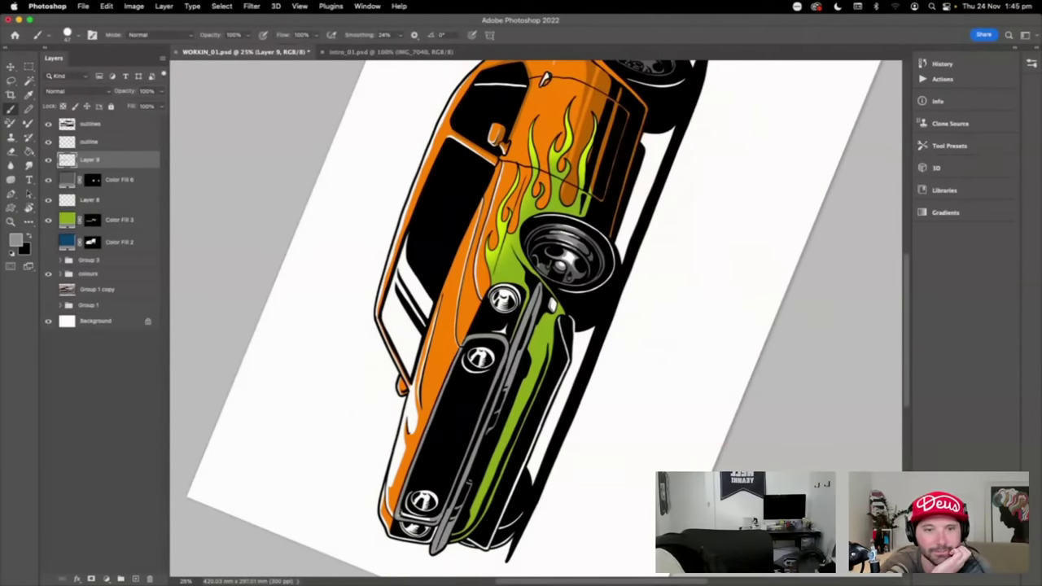
{"action": "left_click_drag", "start_coordinate": [408, 514], "coordinate": [438, 523]}
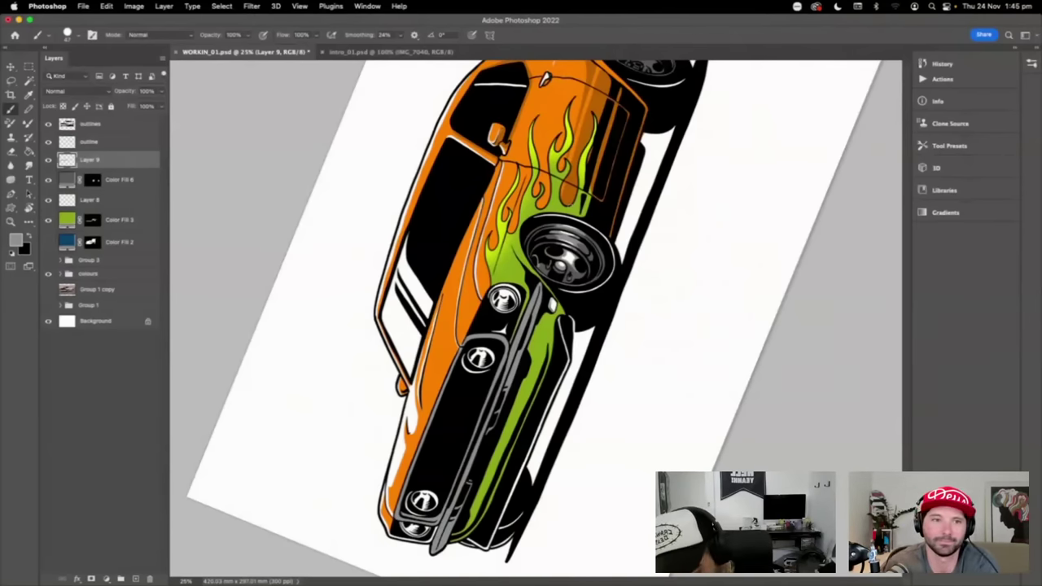
{"action": "key", "text": "Escape"}
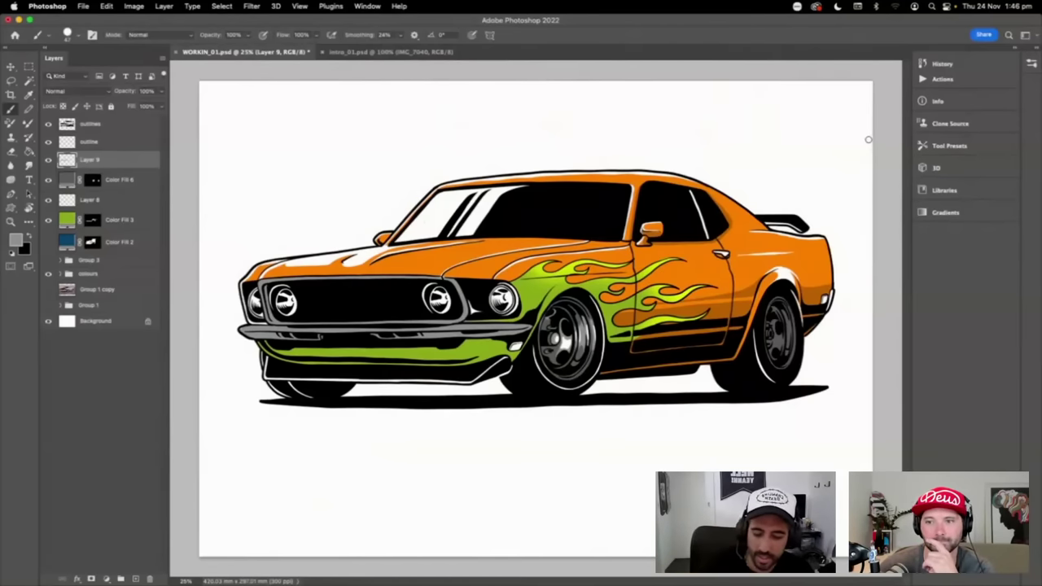
- Add a new empty layer and choose the soft round pressure-opacity brush
{"action": "key", "text": "super+equal"}
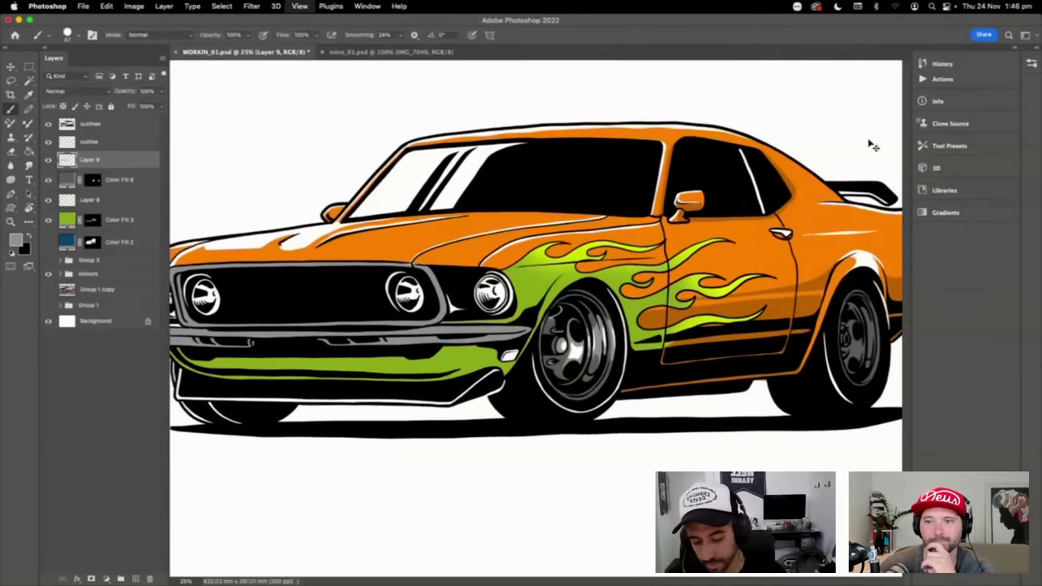
{"action": "left_click", "coordinate": [135, 579]}
{"action": "left_click_drag", "start_coordinate": [523, 285], "coordinate": [616, 297]}
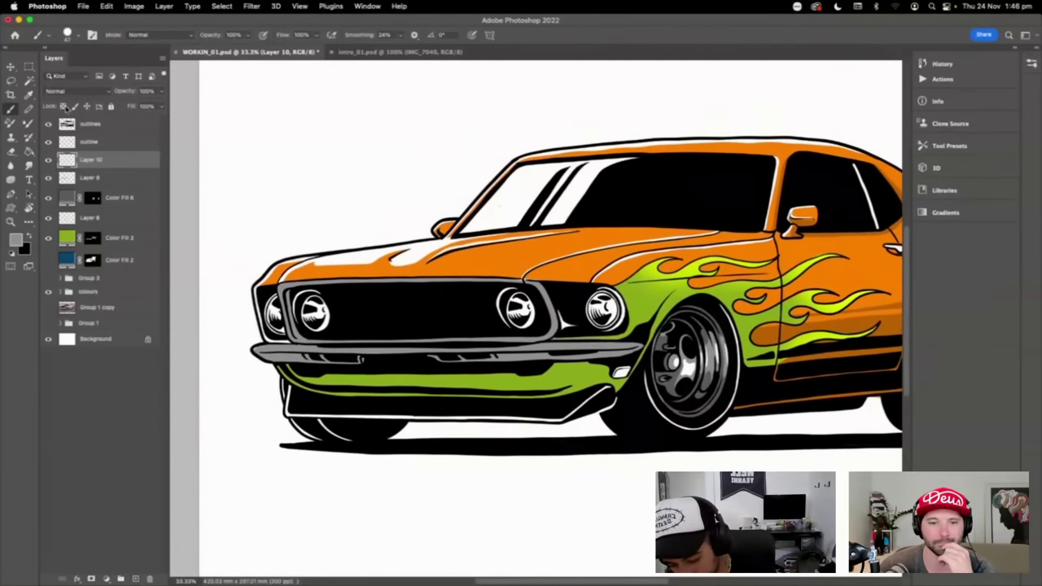
{"action": "left_click", "coordinate": [72, 37]}
{"action": "left_click", "coordinate": [119, 251]}
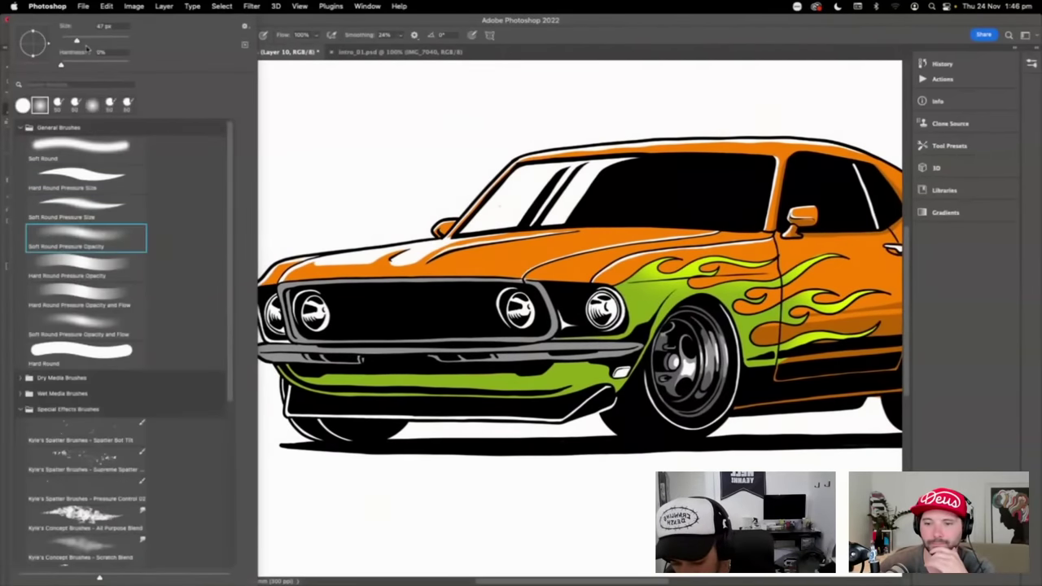
{"action": "left_click", "coordinate": [322, 29]}
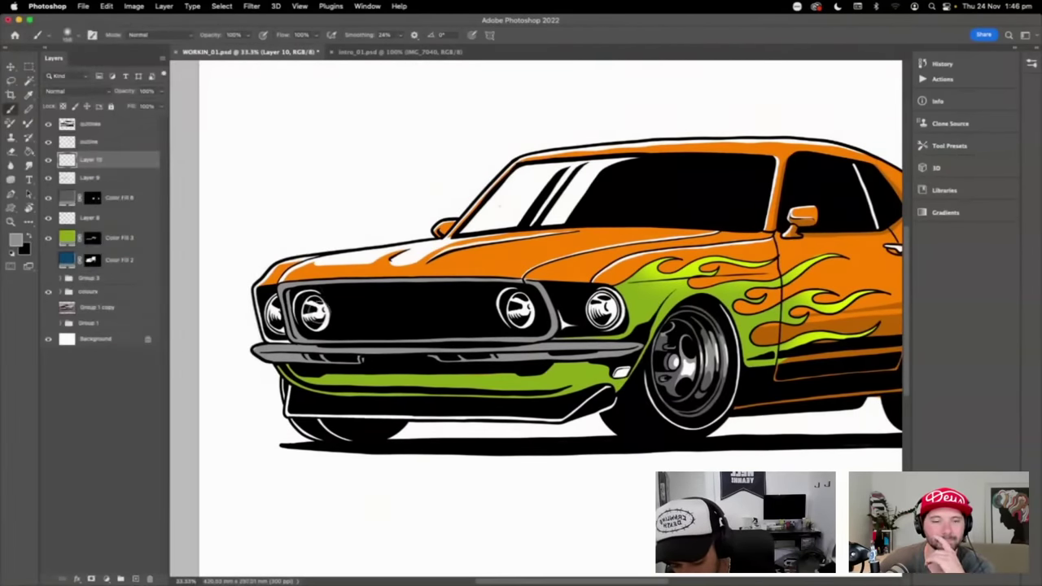
{"action": "left_click", "coordinate": [71, 35]}
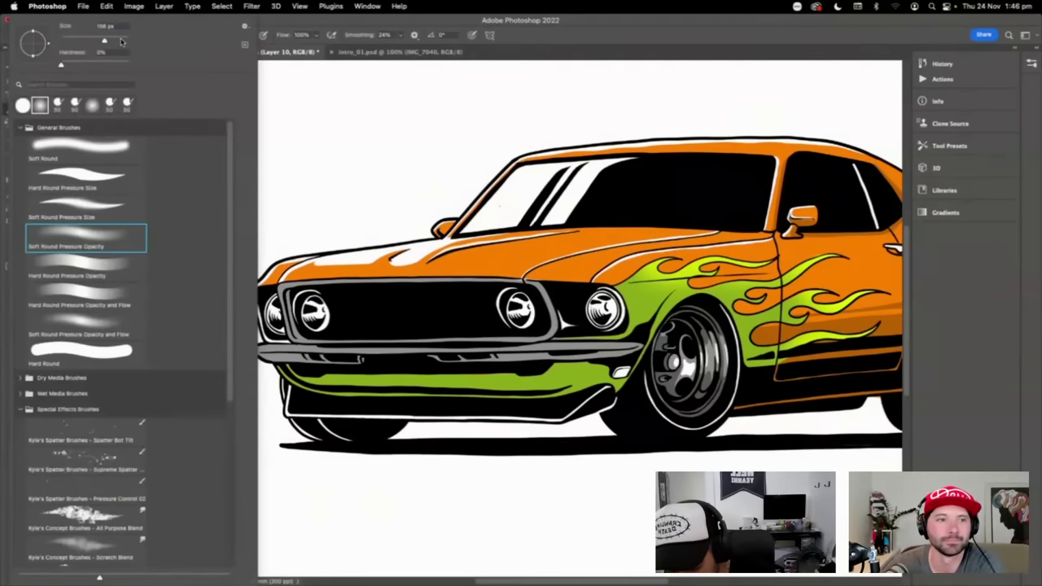
{"action": "left_click", "coordinate": [263, 30]}
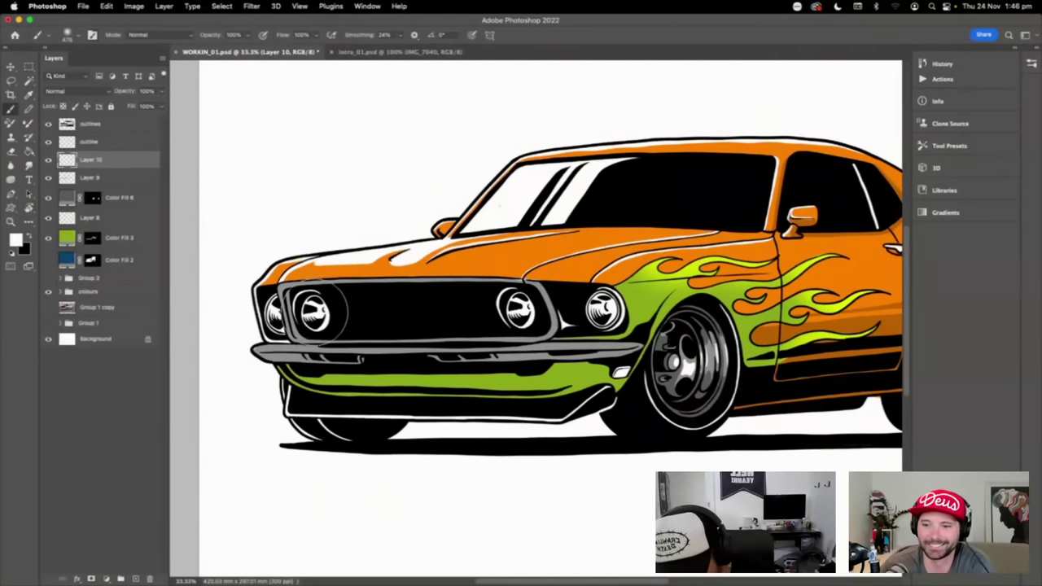
- Move Layer 10 above the outlines, add a new top layer, and enlarge the brush to 5000 px
{"action": "left_click_drag", "start_coordinate": [116, 163], "coordinate": [130, 134]}
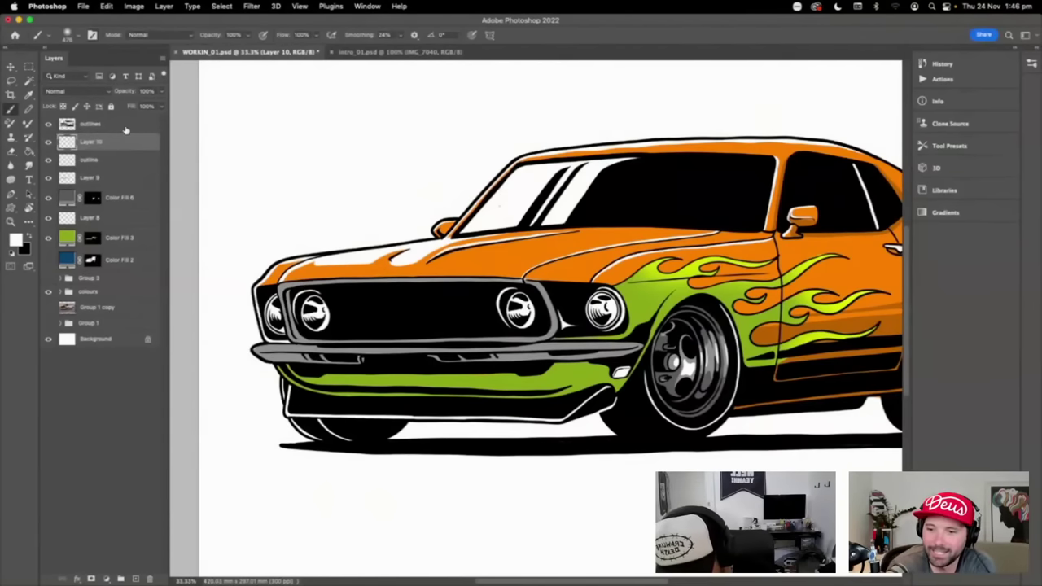
{"action": "left_click", "coordinate": [126, 127]}
{"action": "left_click", "coordinate": [135, 579]}
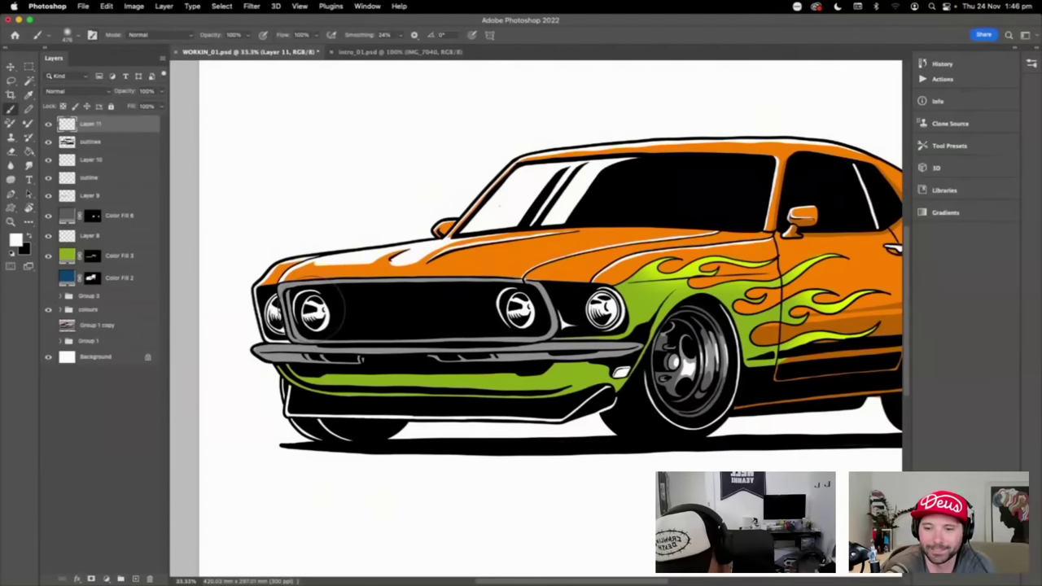
{"action": "left_click", "coordinate": [75, 35]}
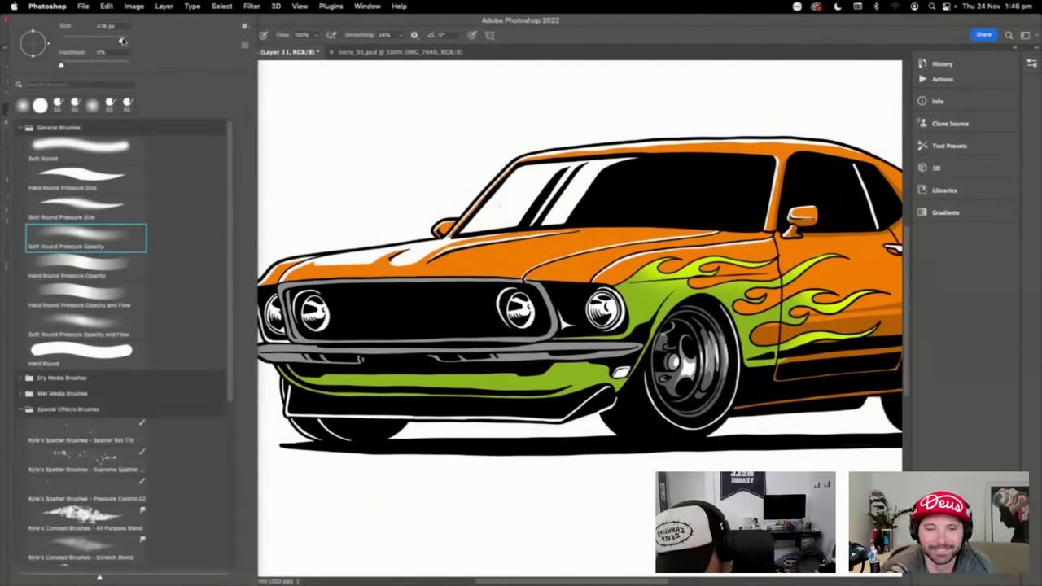
{"action": "left_click_drag", "start_coordinate": [122, 41], "coordinate": [122, 41]}
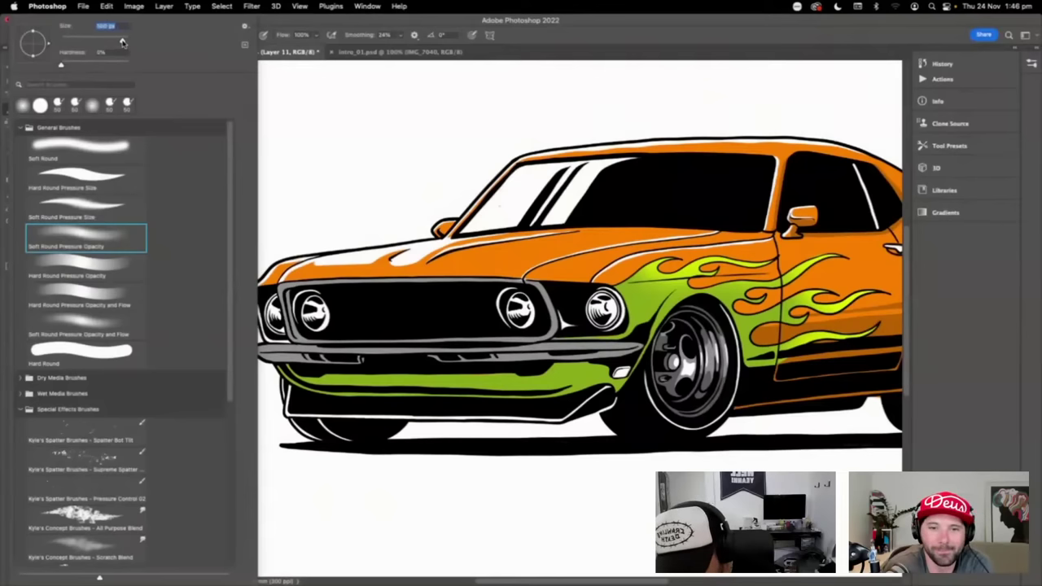
{"action": "left_click", "coordinate": [334, 188]}
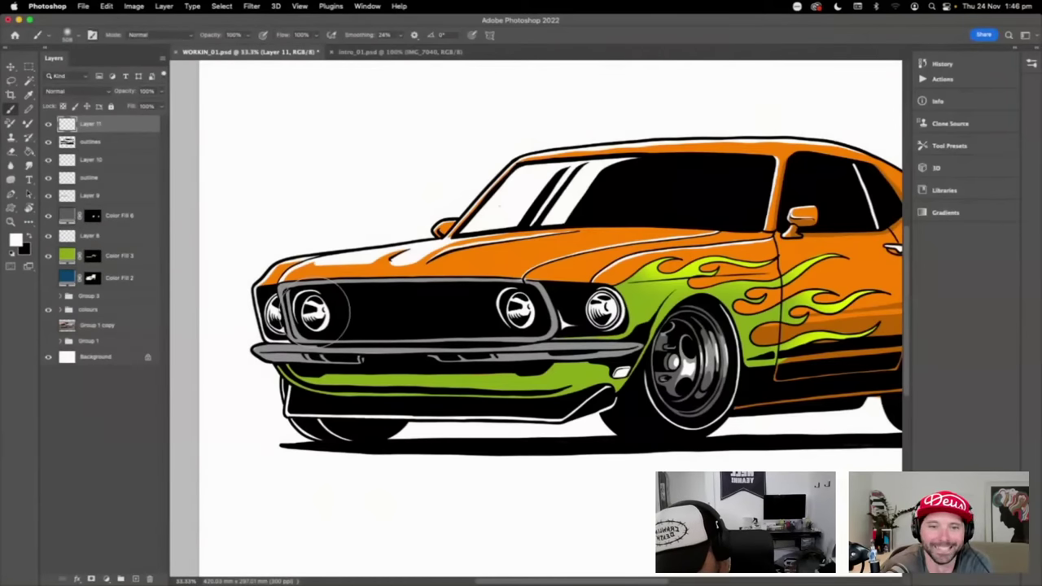
- Paint a soft white glow over each of the four headlights, then zoom out
{"action": "left_click", "coordinate": [311, 311]}
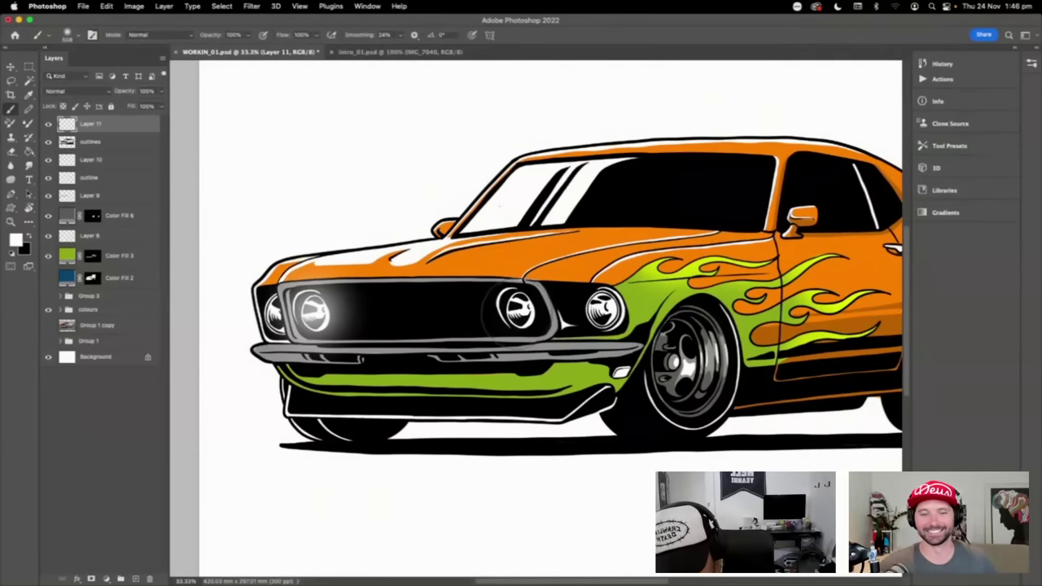
{"action": "left_click", "coordinate": [516, 310]}
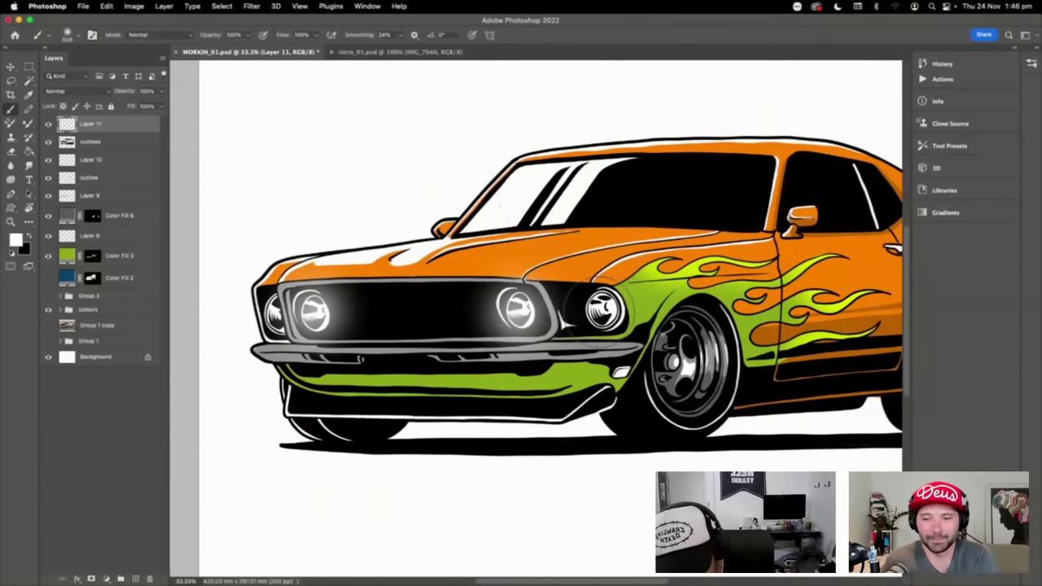
{"action": "left_click", "coordinate": [605, 311]}
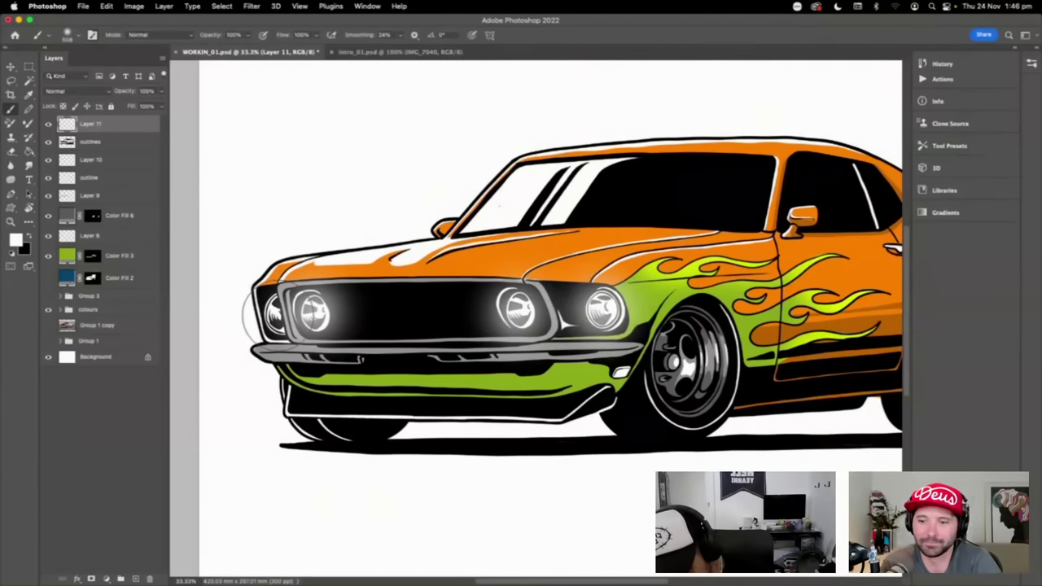
{"action": "left_click", "coordinate": [275, 314]}
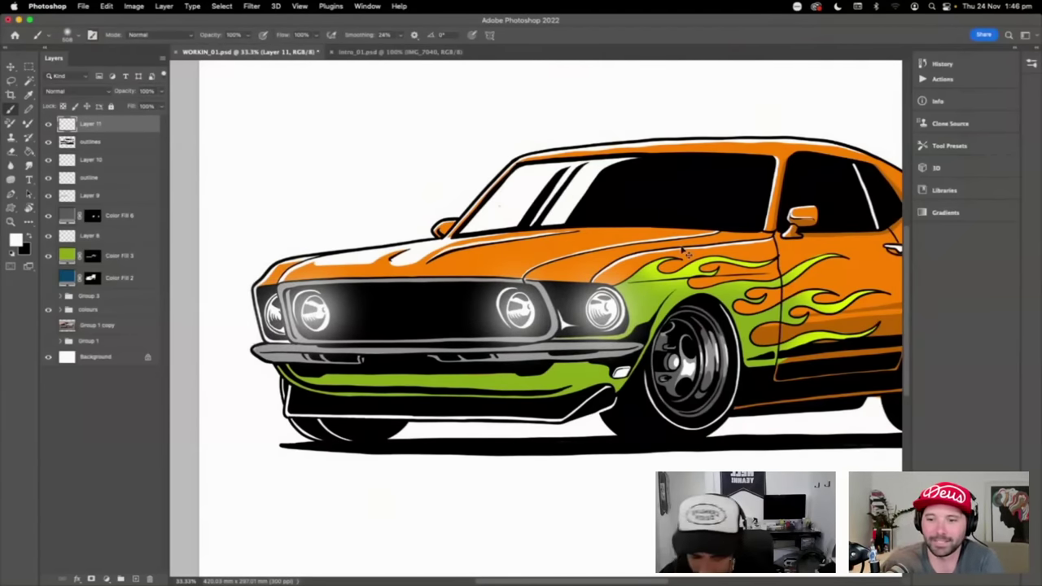
{"action": "key", "text": "super+minus"}
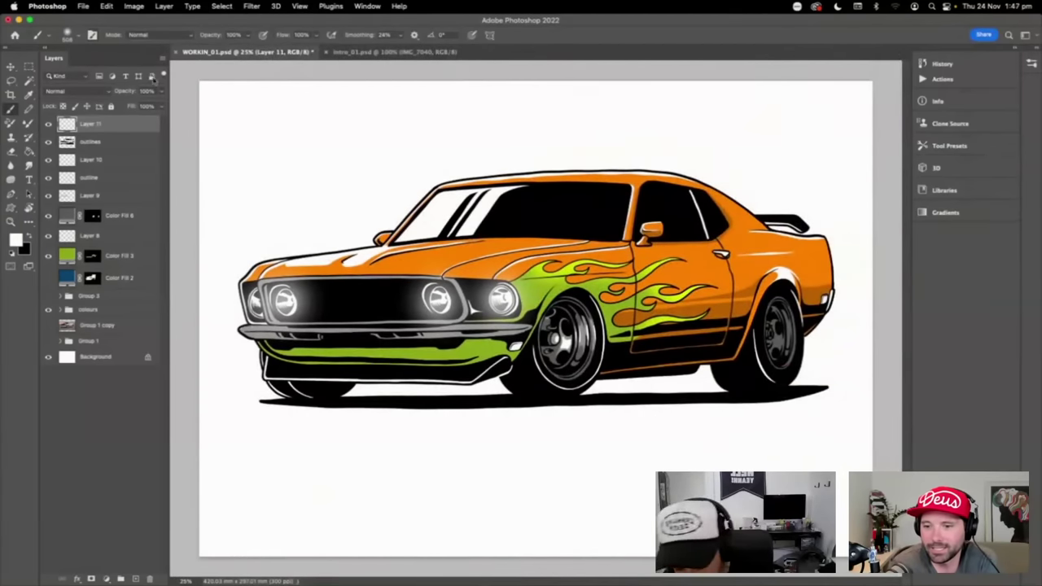
- Shrink the brush to about 412 px and paint a bright glare across the windshield in full-screen view
{"action": "left_click", "coordinate": [79, 36]}
{"action": "left_click_drag", "start_coordinate": [122, 40], "coordinate": [119, 41]}
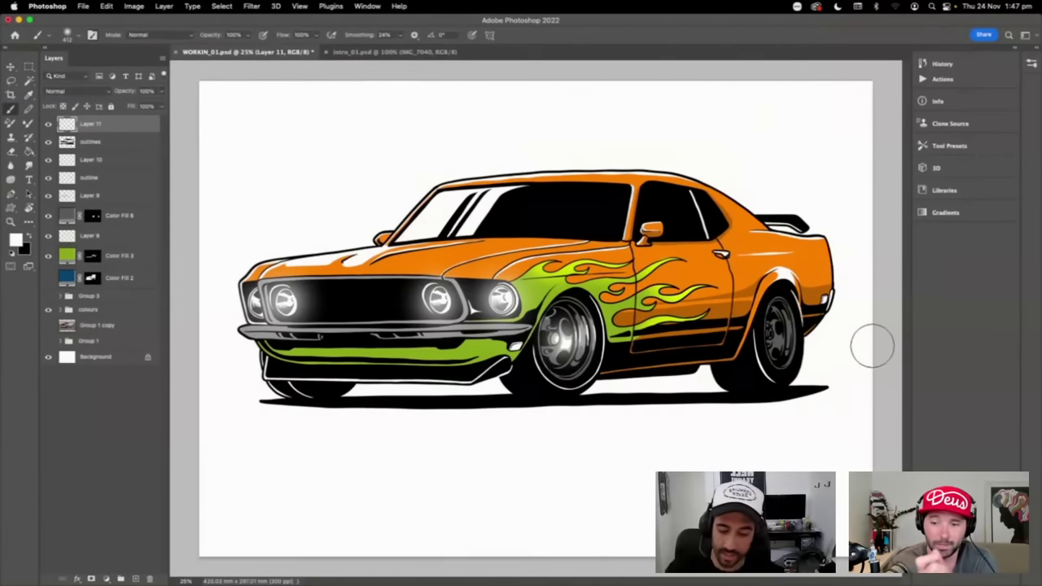
{"action": "key", "text": "f"}
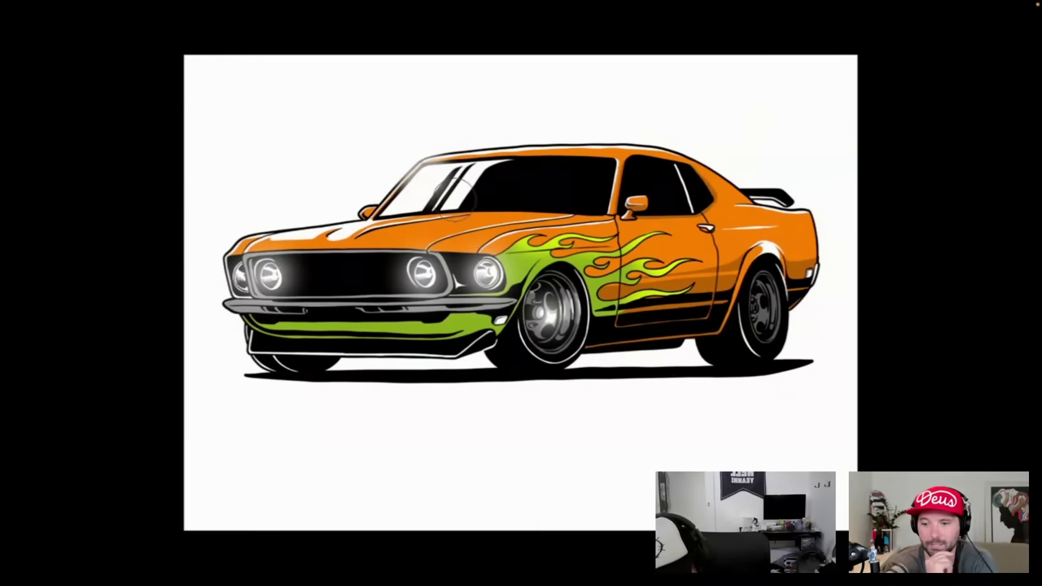
{"action": "left_click_drag", "start_coordinate": [492, 159], "coordinate": [454, 194]}
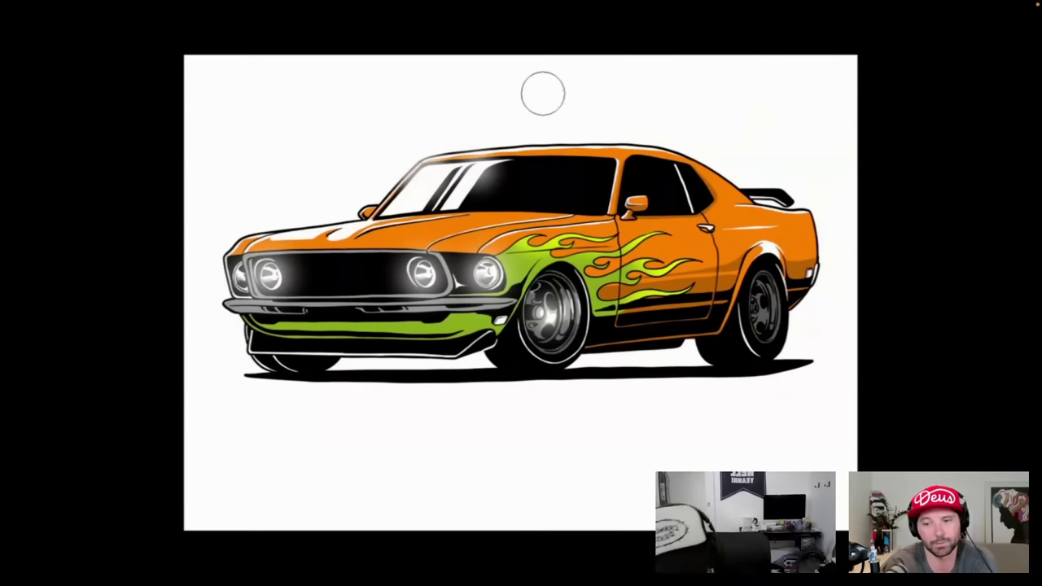
{"action": "mouse_move", "coordinate": [521, 294]}
{"action": "left_mouse_down"}
{"action": "mouse_move", "coordinate": [560, 274]}
{"action": "mouse_move", "coordinate": [540, 318]}
{"action": "left_mouse_up"}
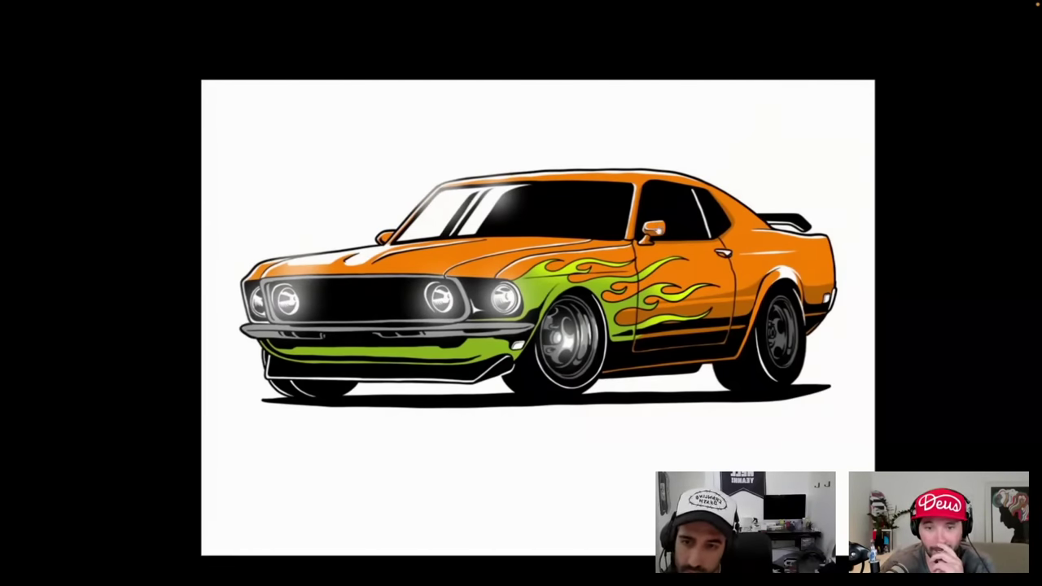
{"action": "scroll", "coordinate": [651, 210], "scroll_direction": "down", "scroll_amount": 3}
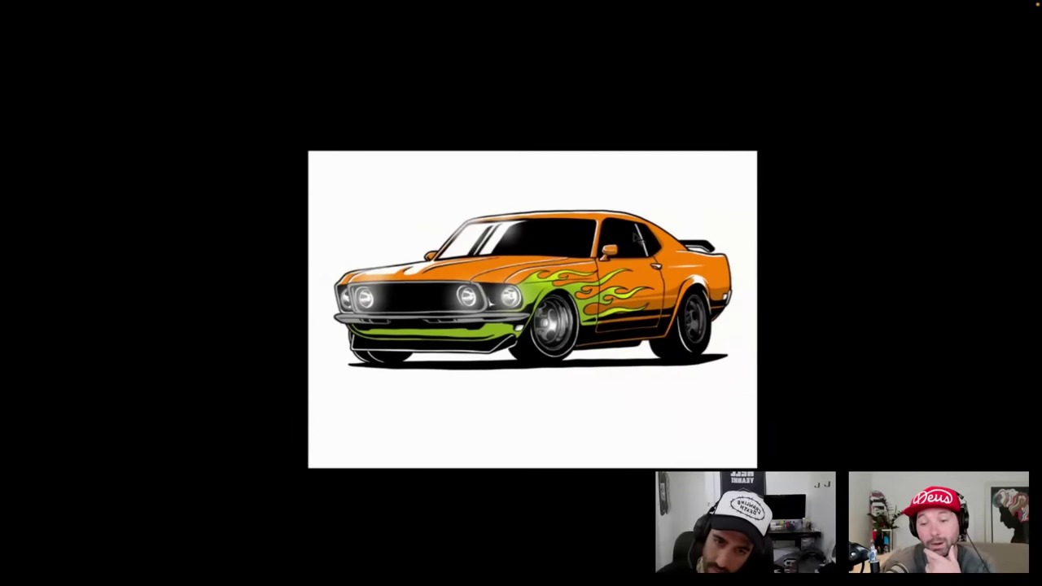
{"action": "scroll", "coordinate": [627, 232], "scroll_direction": "up", "scroll_amount": 3}
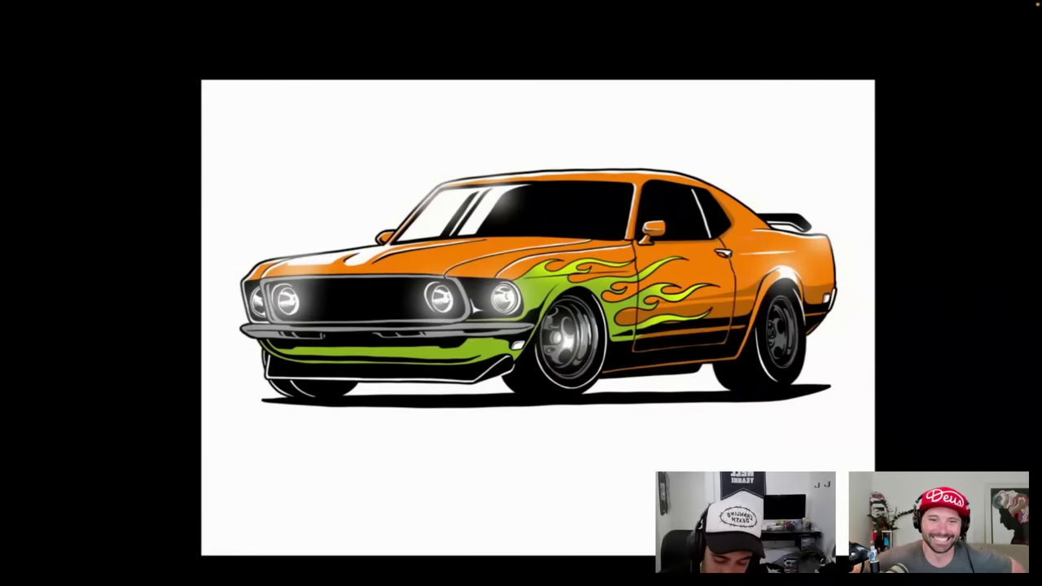
- Restore the panels, expand the colours group, and set the Base fill colour to cyan
{"action": "key", "text": "f"}
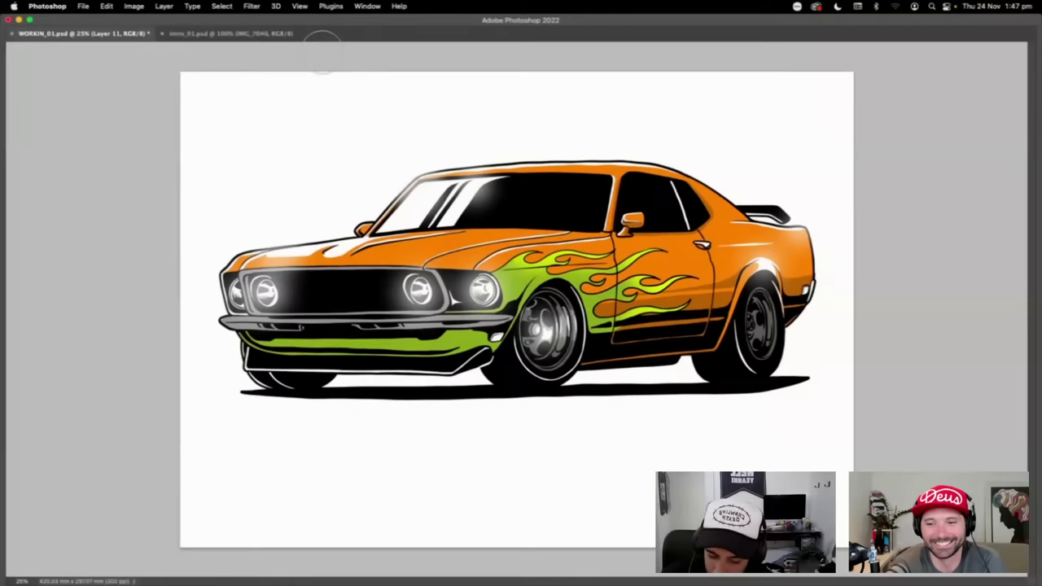
{"action": "key", "text": "Tab"}
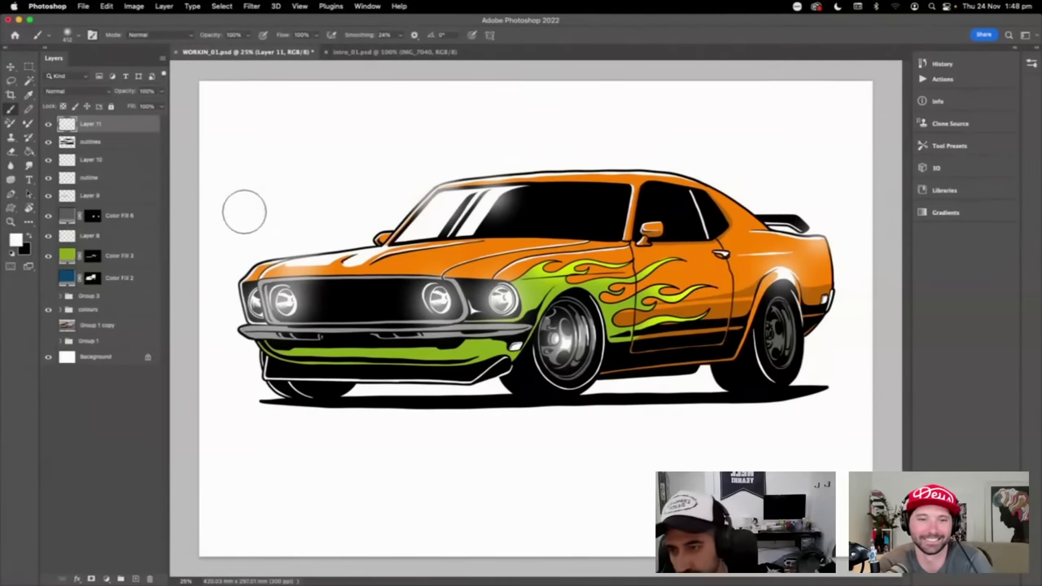
{"action": "left_click", "coordinate": [62, 311]}
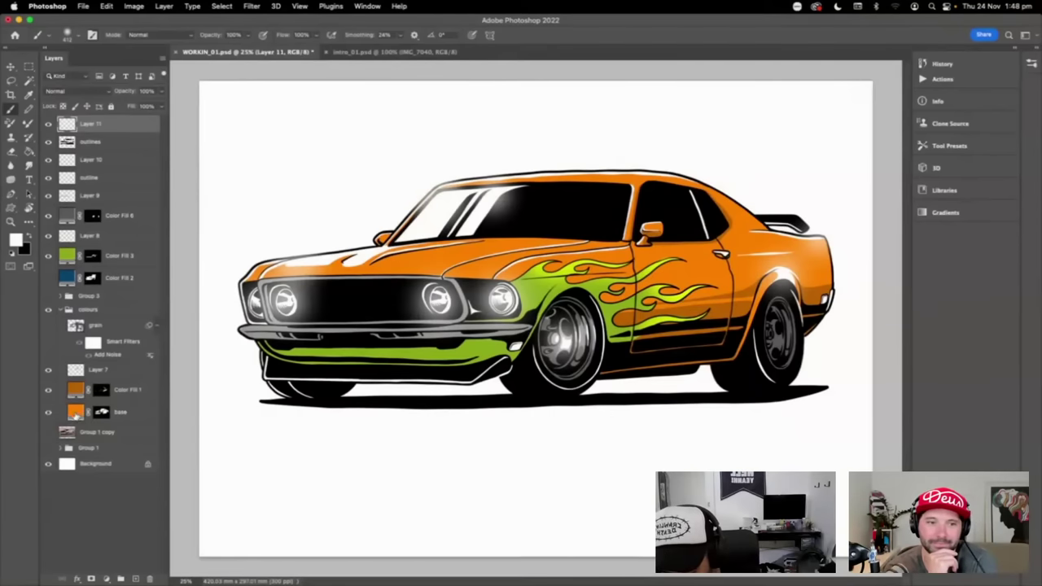
{"action": "double_click", "coordinate": [75, 413]}
{"action": "left_click_drag", "start_coordinate": [675, 208], "coordinate": [913, 332]}
{"action": "left_click_drag", "start_coordinate": [925, 458], "coordinate": [928, 425]}
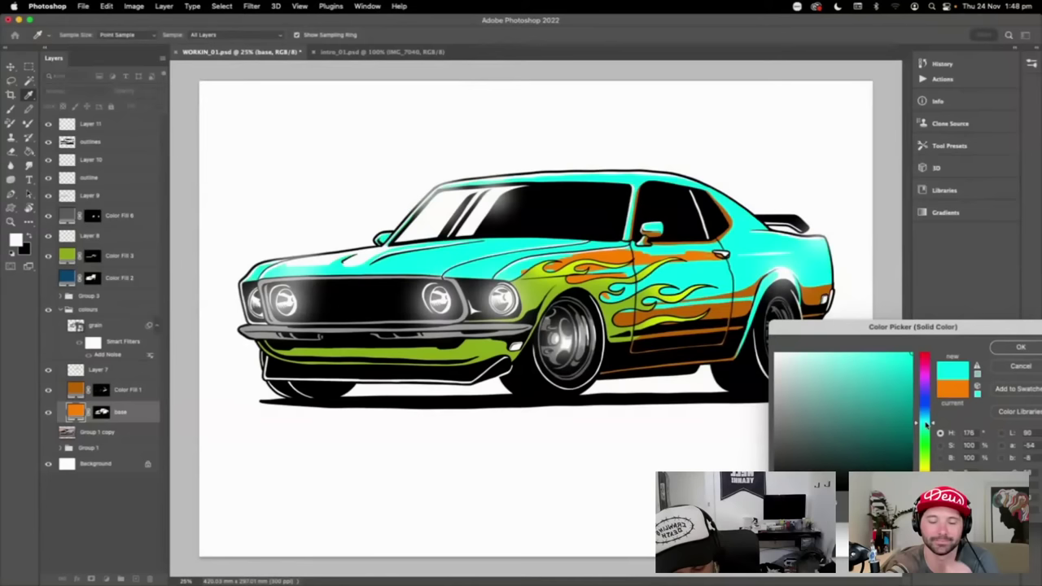
{"action": "left_click_drag", "start_coordinate": [945, 334], "coordinate": [846, 353]}
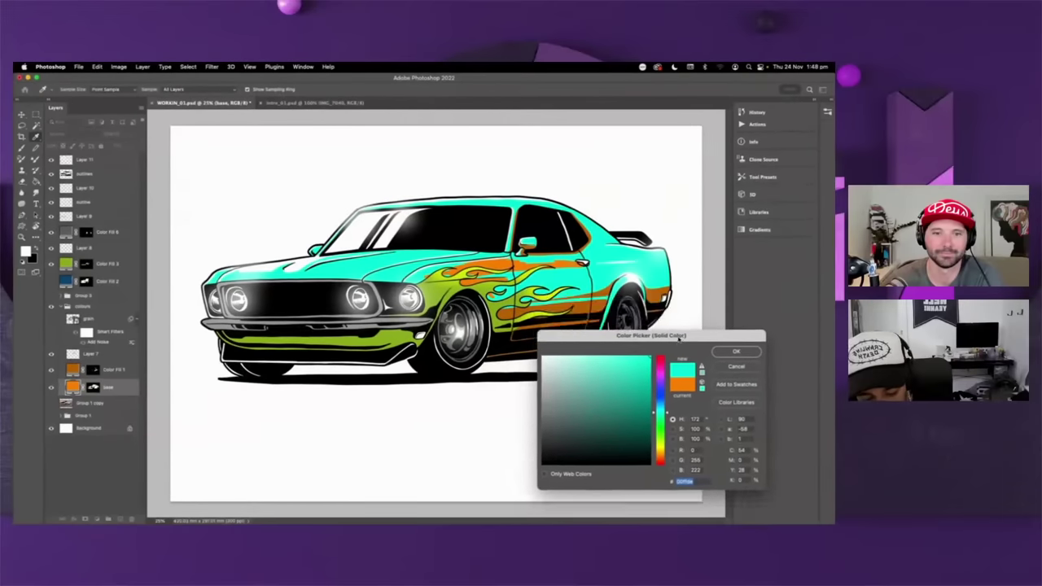
{"action": "left_click_drag", "start_coordinate": [680, 337], "coordinate": [591, 294]}
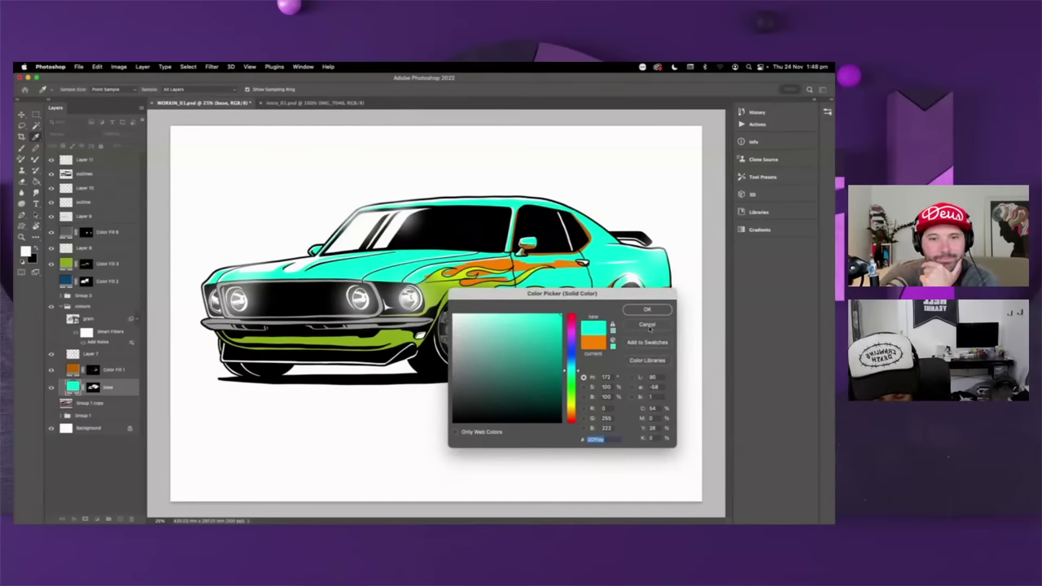
{"action": "left_click", "coordinate": [649, 312]}
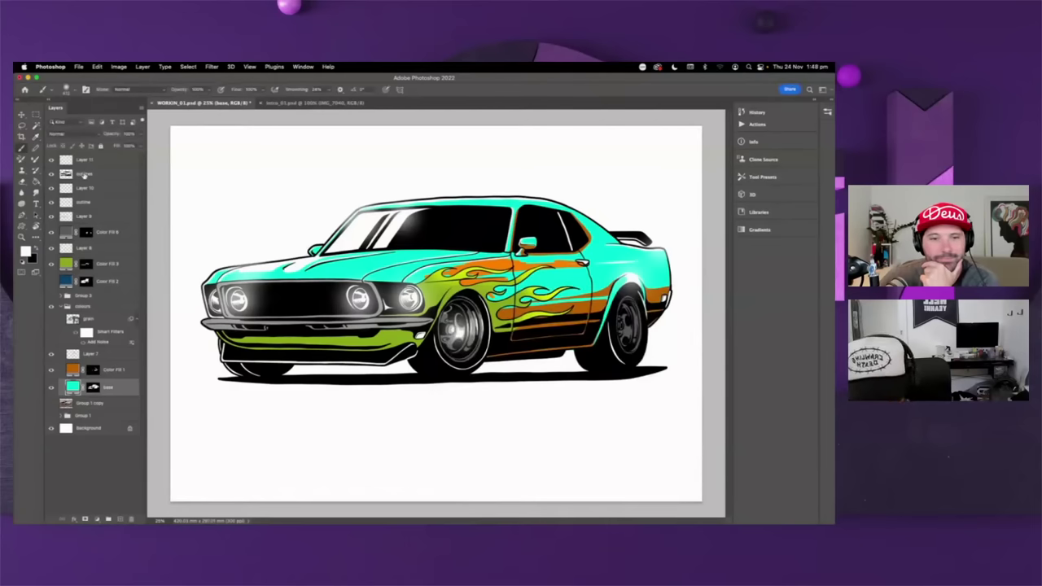
- Compare the bumper and flame shading layers on and off, then hide Layer 7
{"action": "left_click", "coordinate": [52, 216]}
{"action": "left_click", "coordinate": [52, 205]}
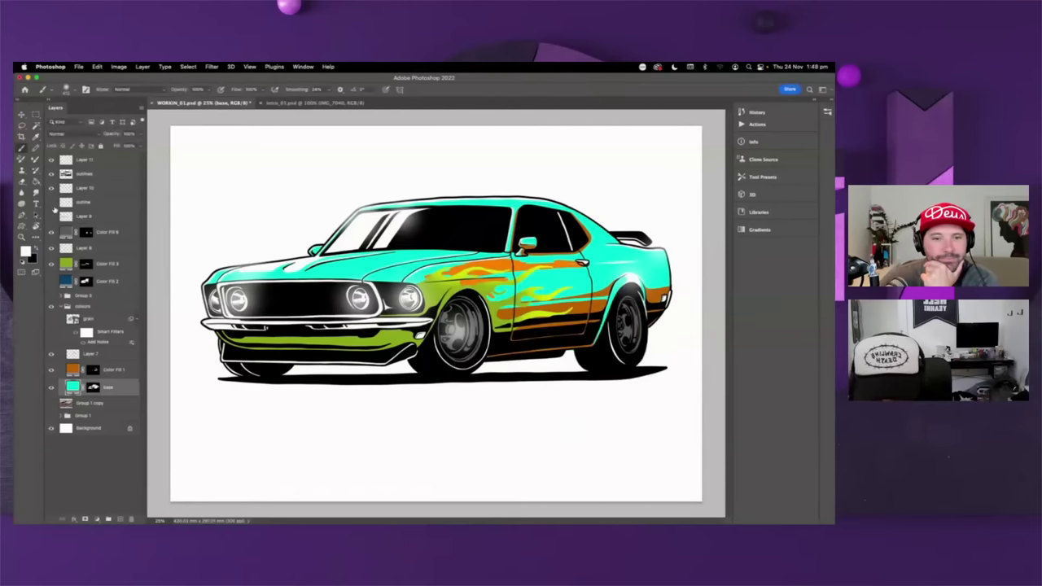
{"action": "left_click", "coordinate": [51, 215]}
{"action": "left_click", "coordinate": [51, 204]}
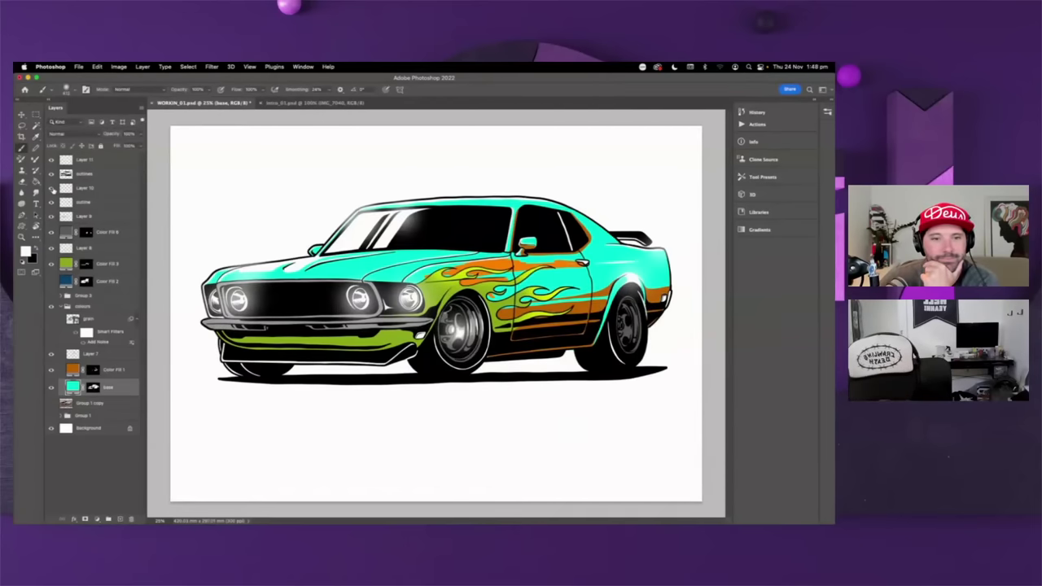
{"action": "left_click", "coordinate": [52, 204]}
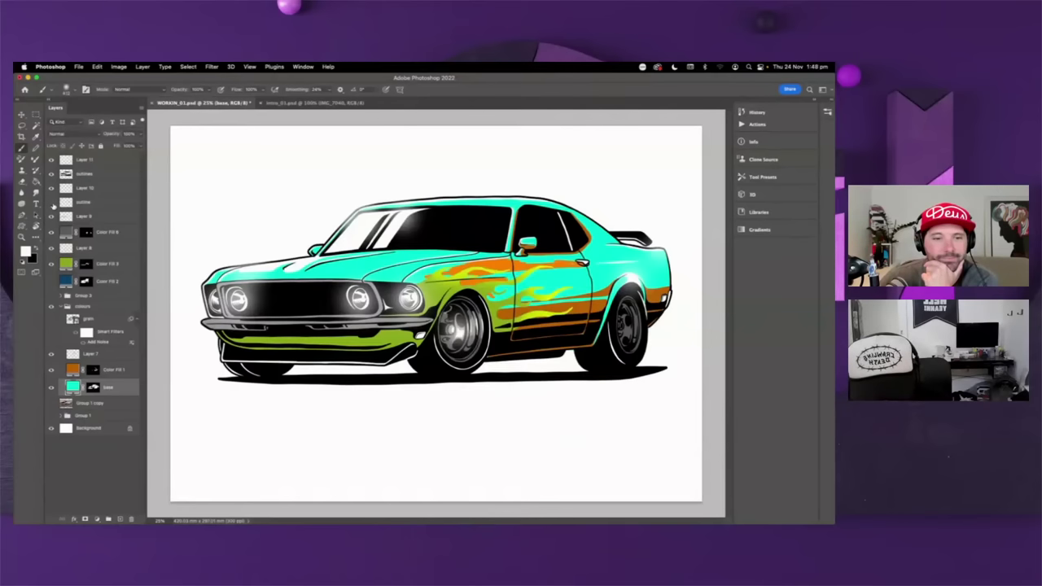
{"action": "left_click", "coordinate": [51, 205]}
{"action": "left_click", "coordinate": [51, 217]}
{"action": "left_click", "coordinate": [51, 217]}
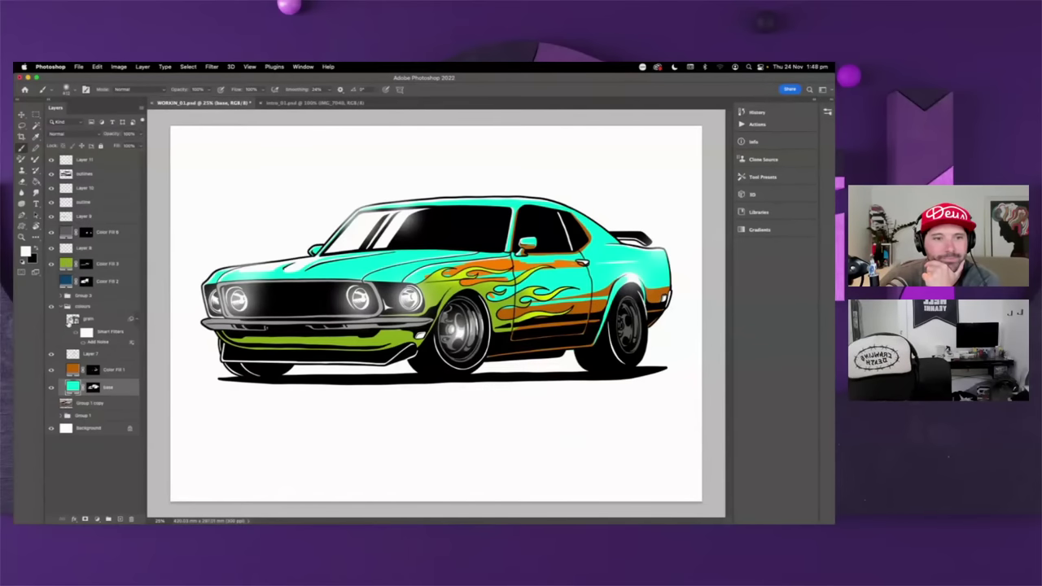
{"action": "left_click", "coordinate": [51, 355]}
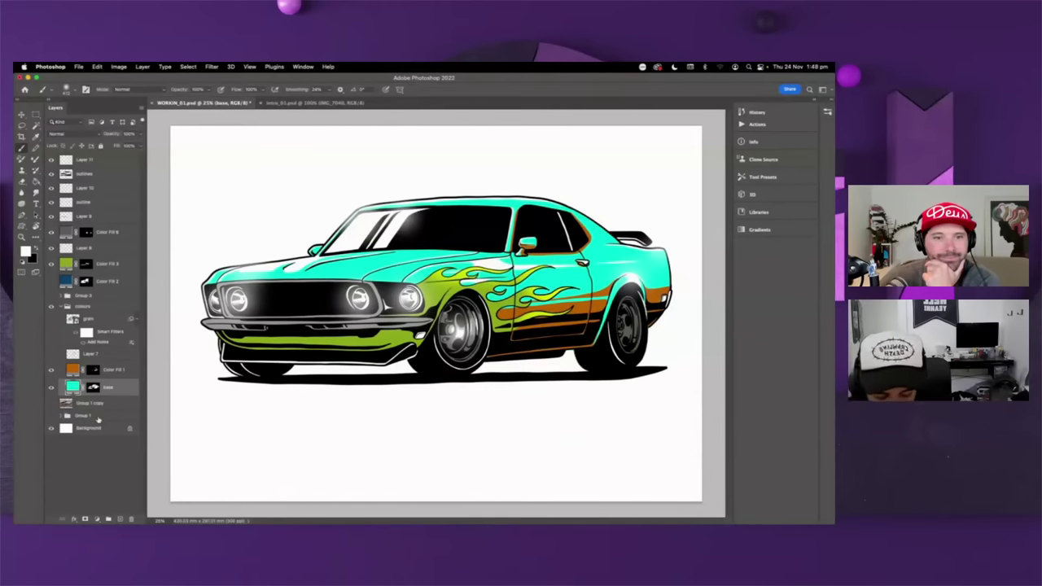
- Change Color Fill 1's accent colour from orange to a dark teal
{"action": "double_click", "coordinate": [73, 370]}
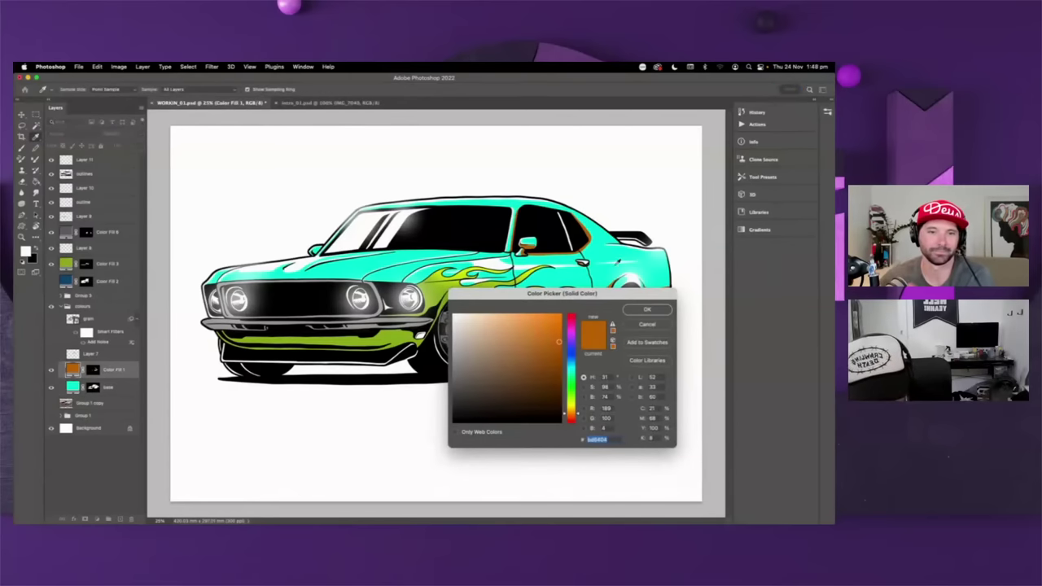
{"action": "left_click_drag", "start_coordinate": [609, 304], "coordinate": [642, 344]}
{"action": "left_click_drag", "start_coordinate": [593, 430], "coordinate": [596, 416]}
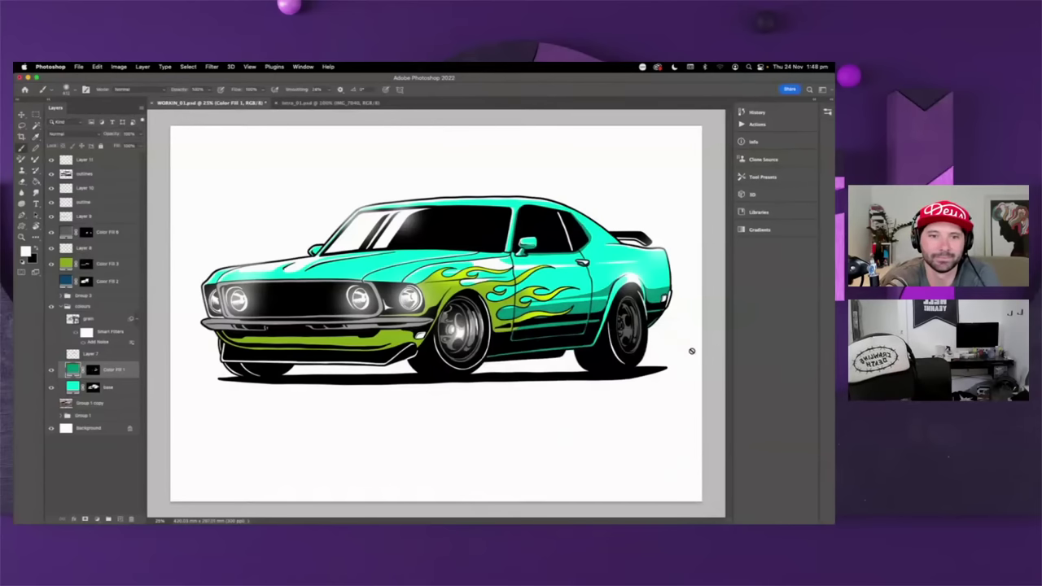
{"action": "left_click", "coordinate": [684, 351]}
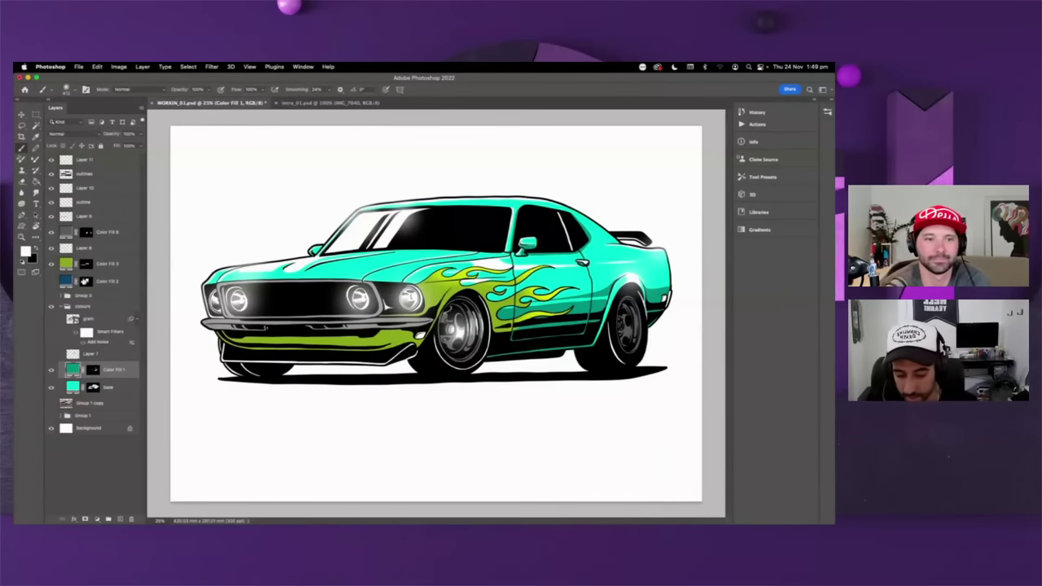
- Change Color Fill 3's green to a paler, greyer tone
{"action": "double_click", "coordinate": [66, 264]}
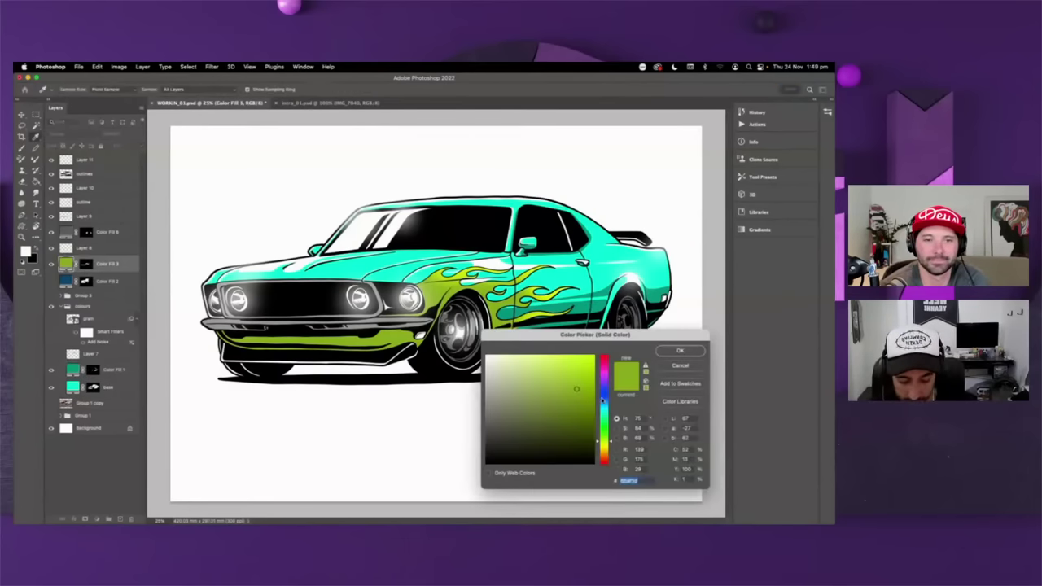
{"action": "left_click", "coordinate": [563, 368]}
{"action": "mouse_move", "coordinate": [563, 368]}
{"action": "left_mouse_down"}
{"action": "mouse_move", "coordinate": [513, 373]}
{"action": "mouse_move", "coordinate": [501, 363]}
{"action": "left_mouse_up"}
{"action": "left_click", "coordinate": [679, 351]}
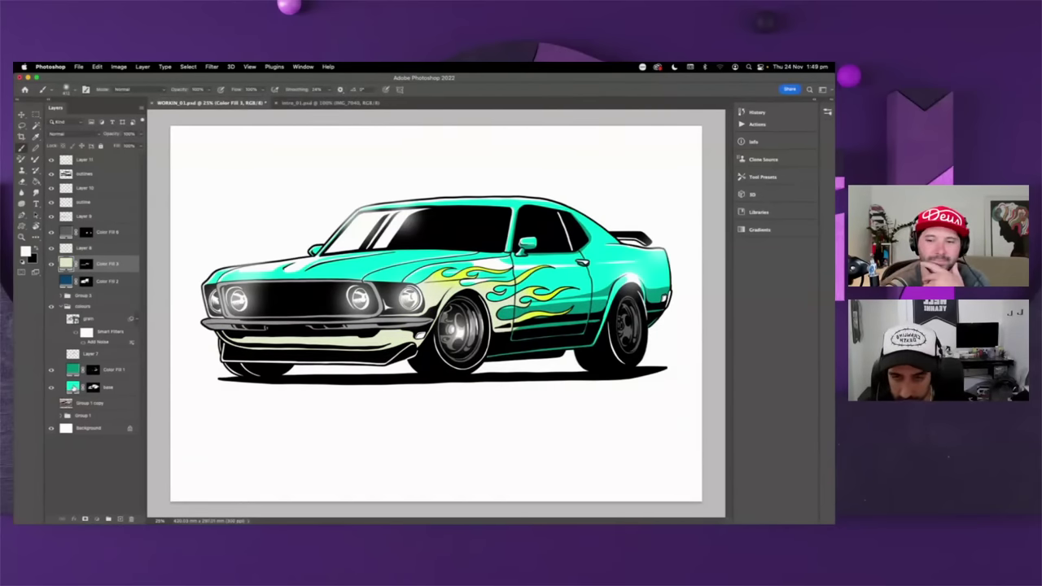
- Set both the body base fill and the Color Fill 1 stripe to magenta
{"action": "double_click", "coordinate": [74, 388]}
{"action": "left_click", "coordinate": [605, 445]}
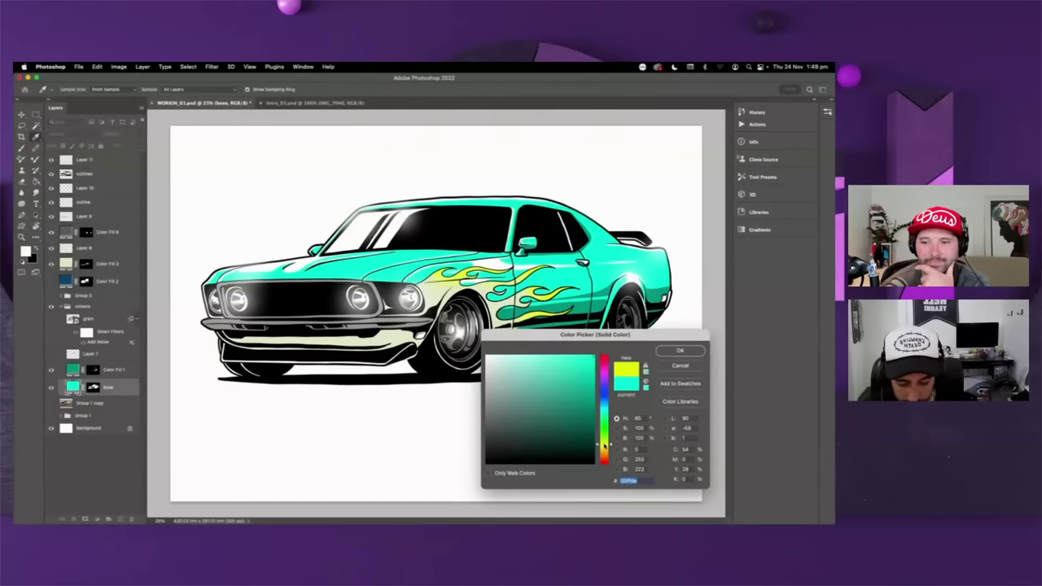
{"action": "left_click", "coordinate": [607, 454]}
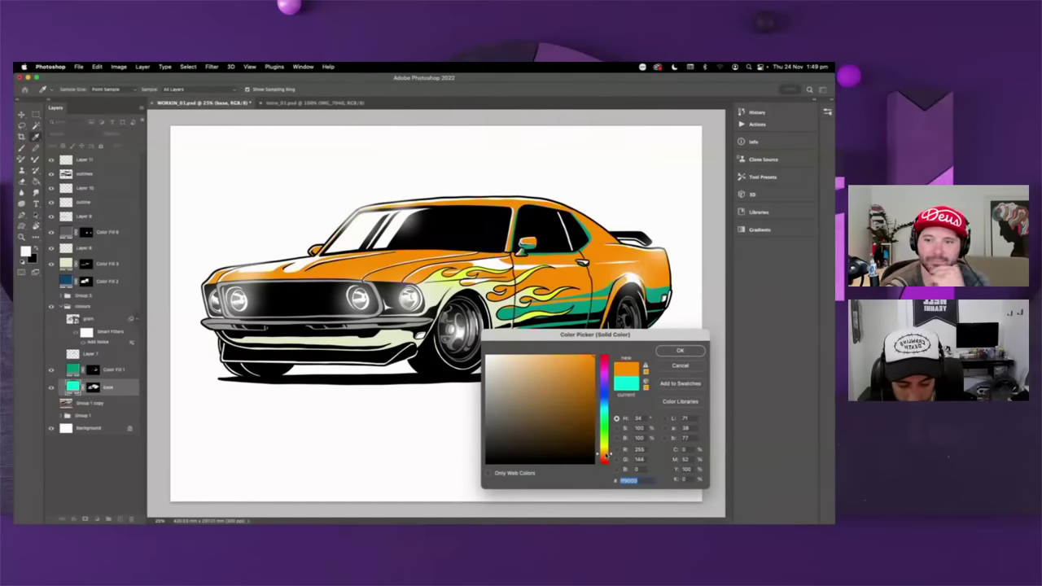
{"action": "left_click", "coordinate": [609, 367]}
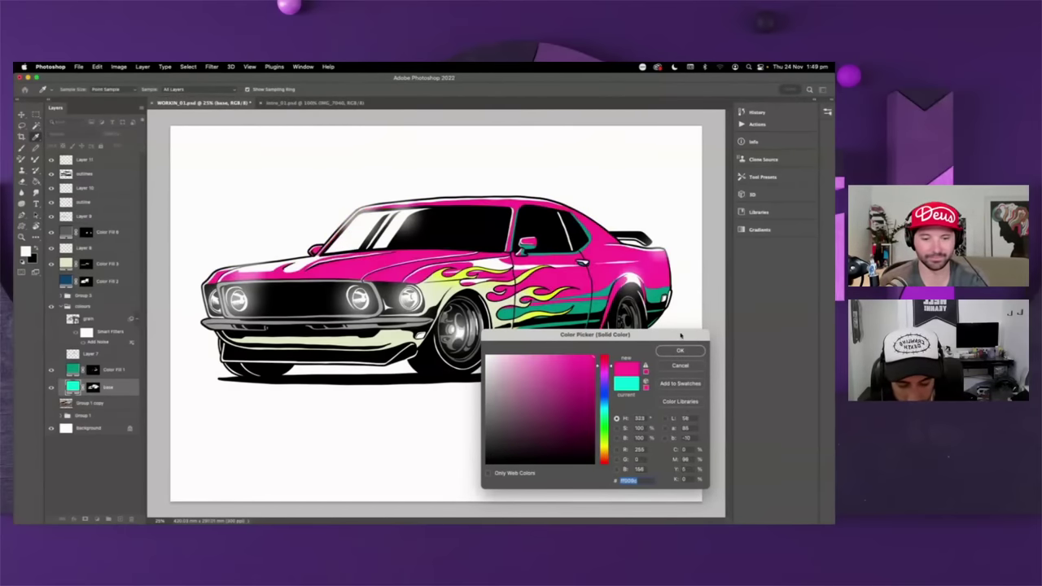
{"action": "left_click", "coordinate": [680, 350]}
{"action": "double_click", "coordinate": [73, 371]}
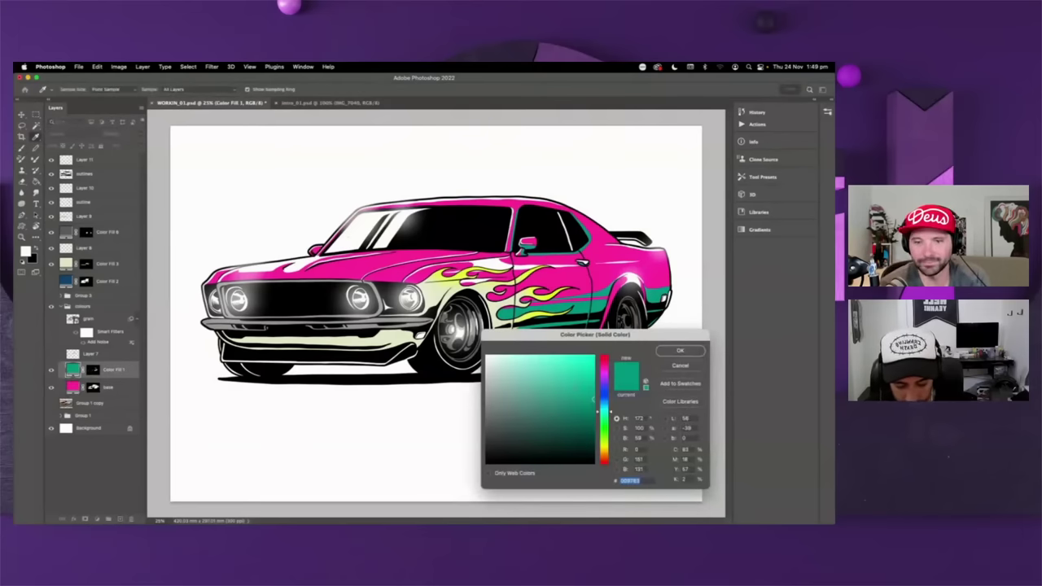
{"action": "left_click", "coordinate": [607, 371]}
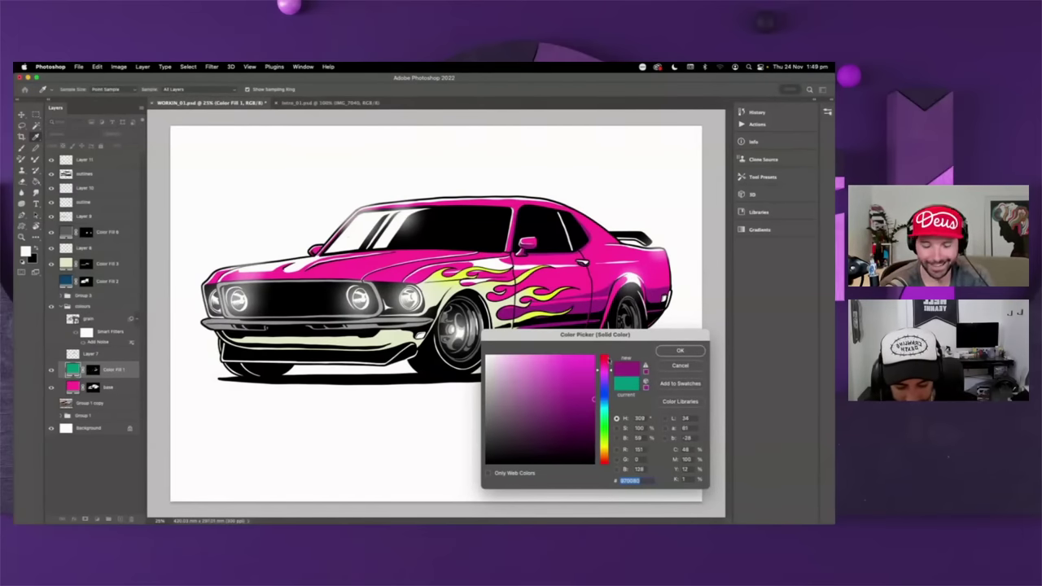
{"action": "left_click", "coordinate": [680, 350]}
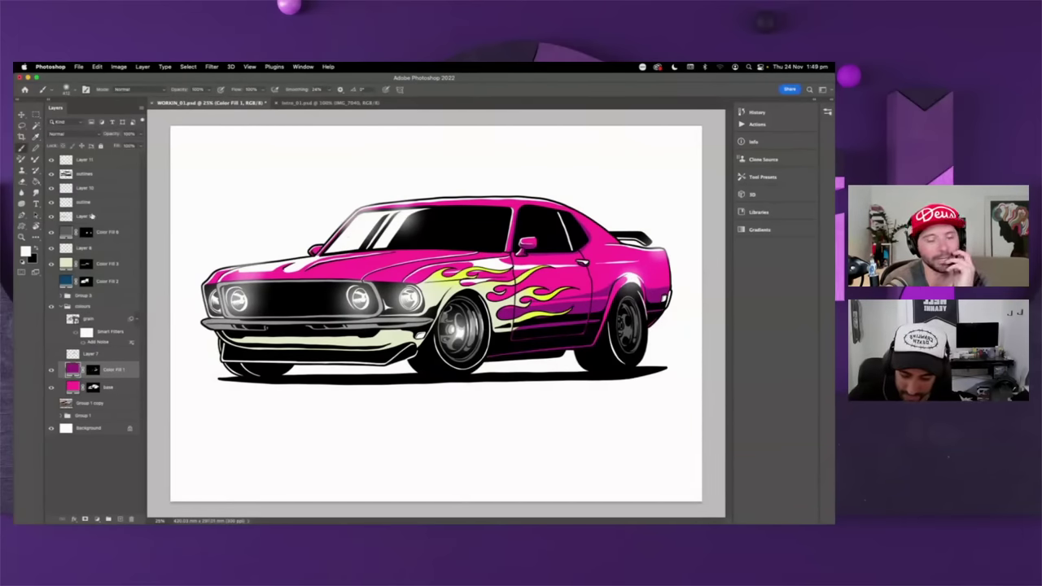
- Recolour the Color Fill 3 lower panel to a fully saturated bright cyan
{"action": "left_click", "coordinate": [65, 265]}
{"action": "double_click", "coordinate": [65, 264]}
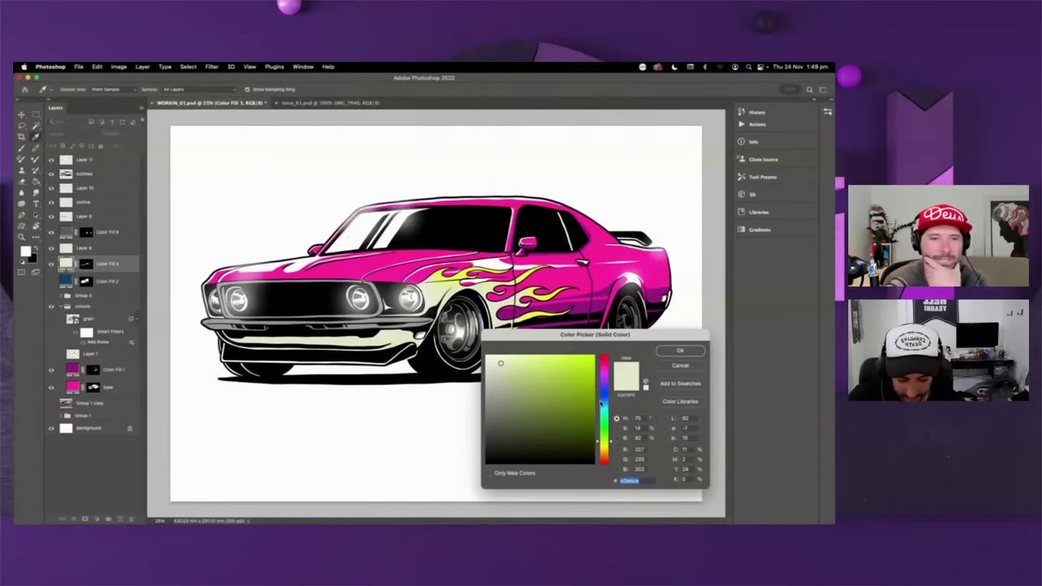
{"action": "left_click", "coordinate": [603, 409]}
{"action": "left_click_drag", "start_coordinate": [574, 371], "coordinate": [606, 351]}
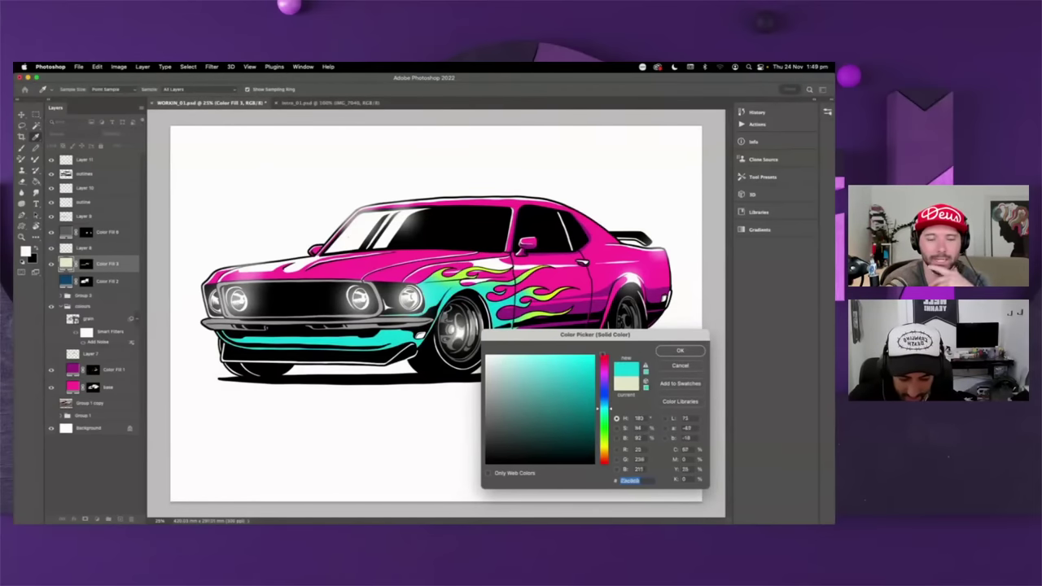
{"action": "left_click", "coordinate": [677, 350]}
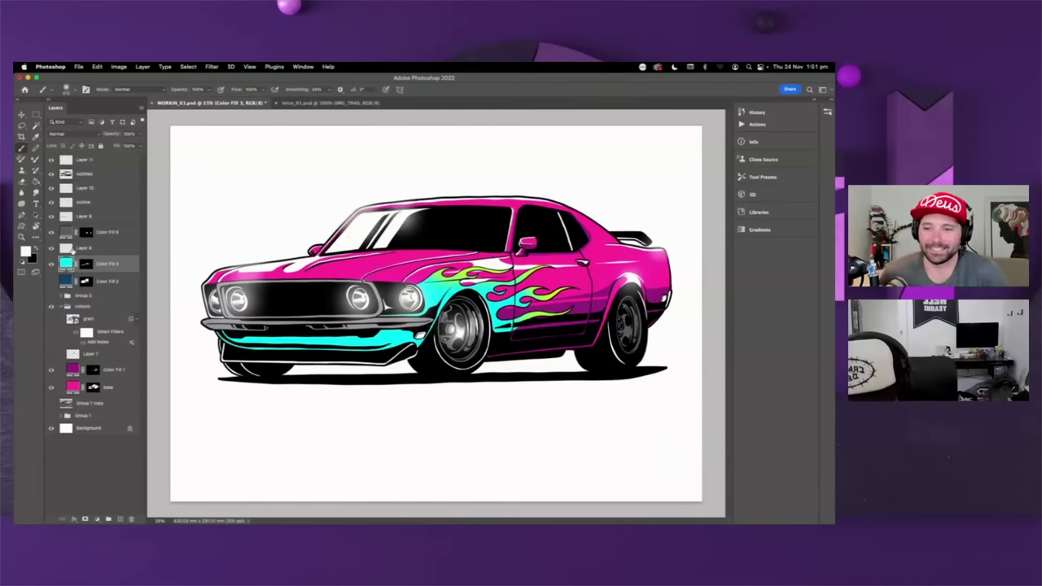
- Collapse the colours group, zoom and tilt the view, then select Layer 9 with black colour
{"action": "left_click", "coordinate": [62, 307]}
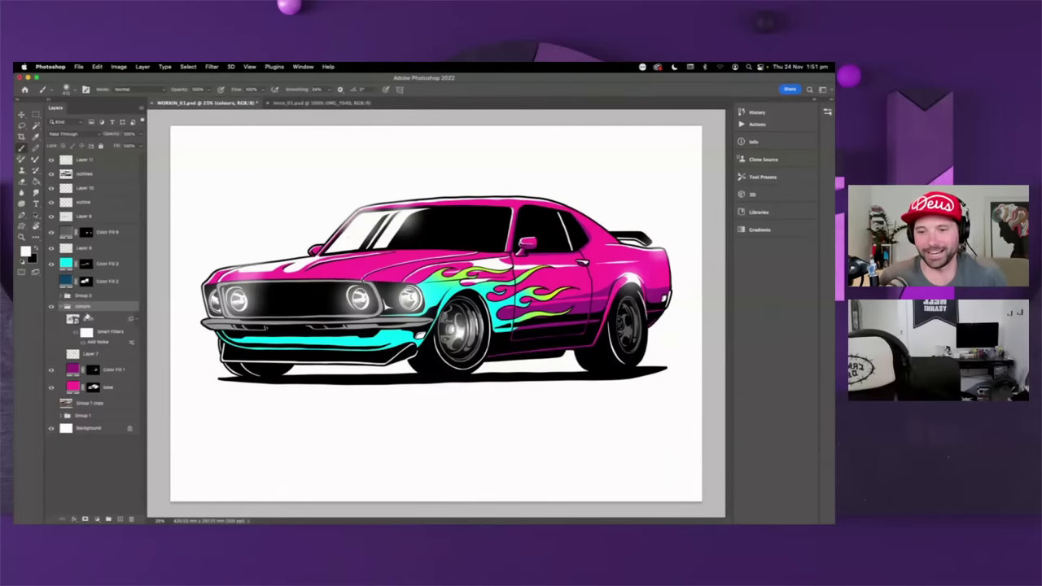
{"action": "left_click", "coordinate": [61, 307]}
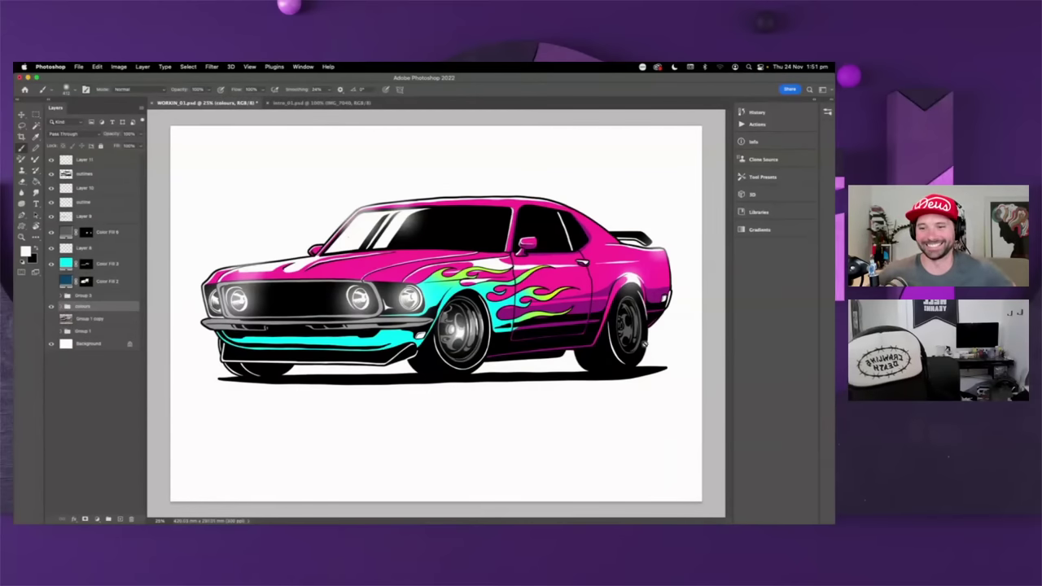
{"action": "key", "text": "super+equal"}
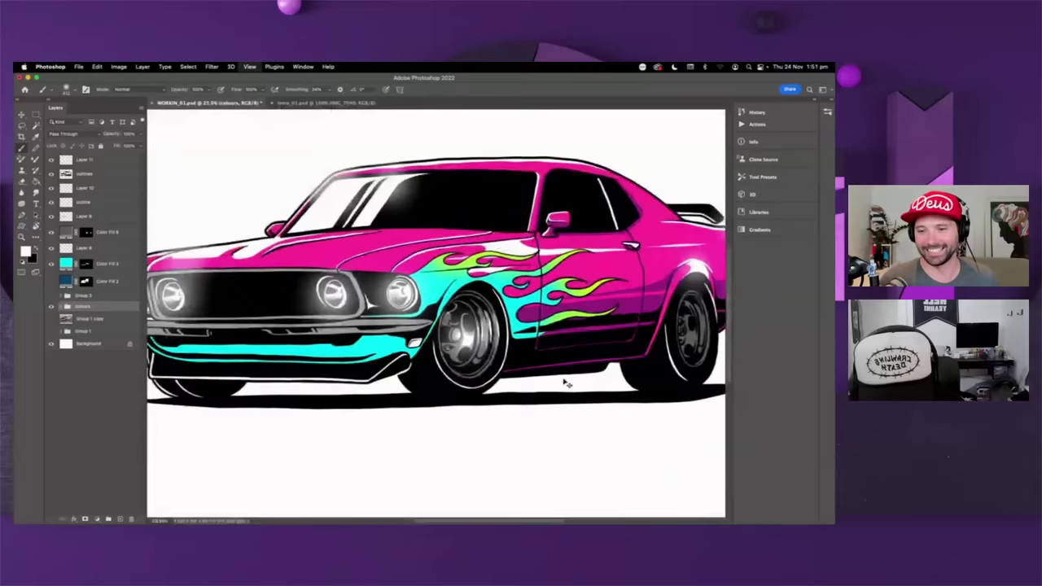
{"action": "key", "text": "r"}
{"action": "left_click_drag", "start_coordinate": [518, 360], "coordinate": [588, 332]}
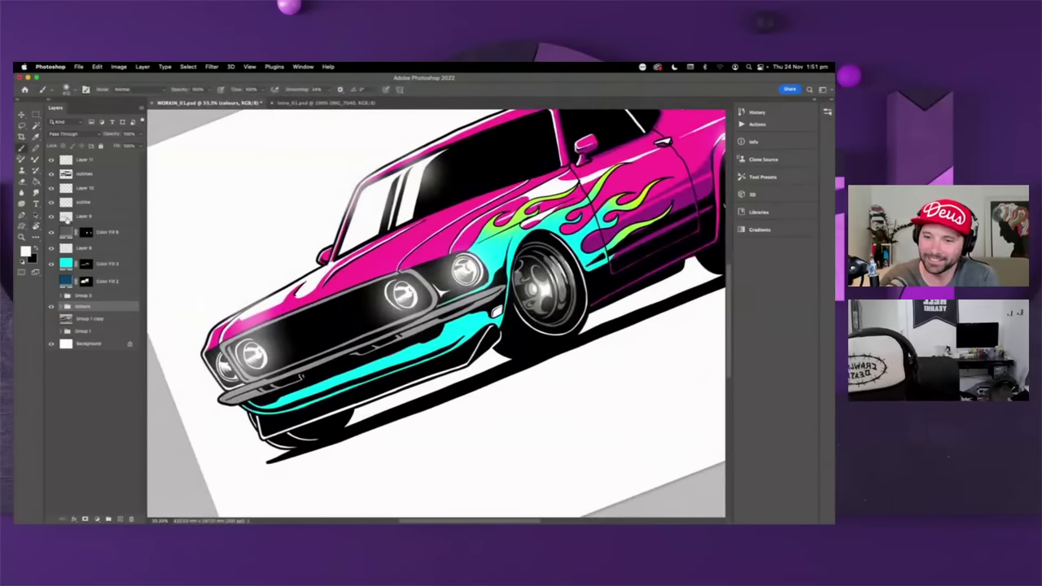
{"action": "left_click", "coordinate": [83, 217]}
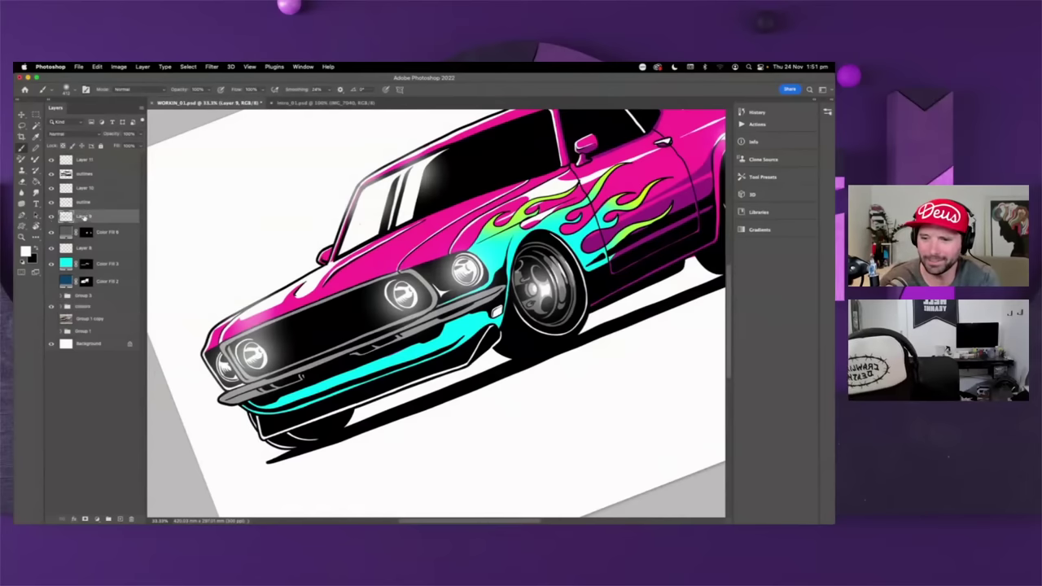
{"action": "key", "text": "x"}
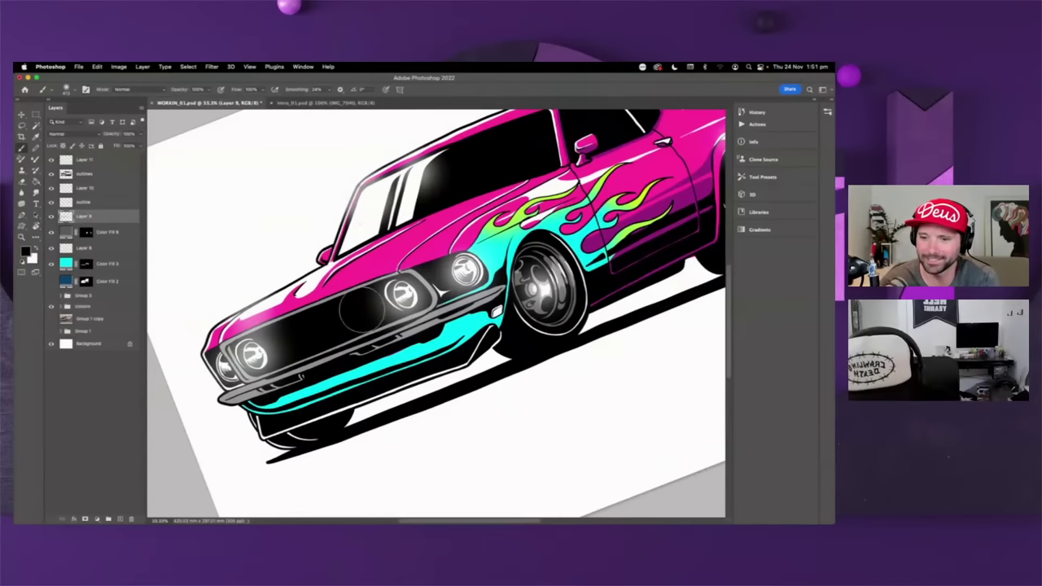
- Choose the Hard Round Pressure Size brush and set it to 68 px
{"action": "left_click", "coordinate": [73, 88]}
{"action": "left_click", "coordinate": [98, 201]}
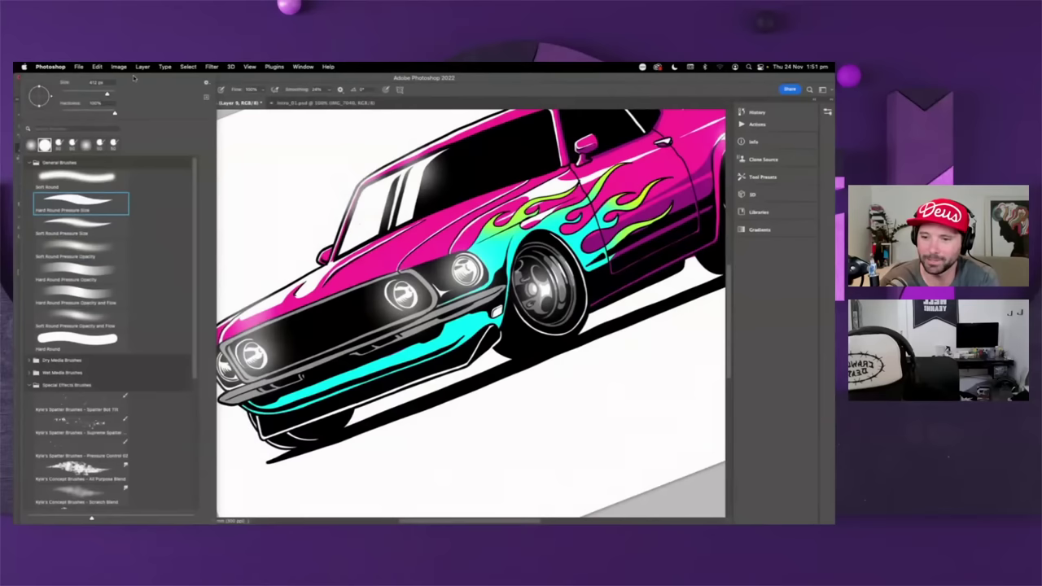
{"action": "left_click", "coordinate": [259, 137]}
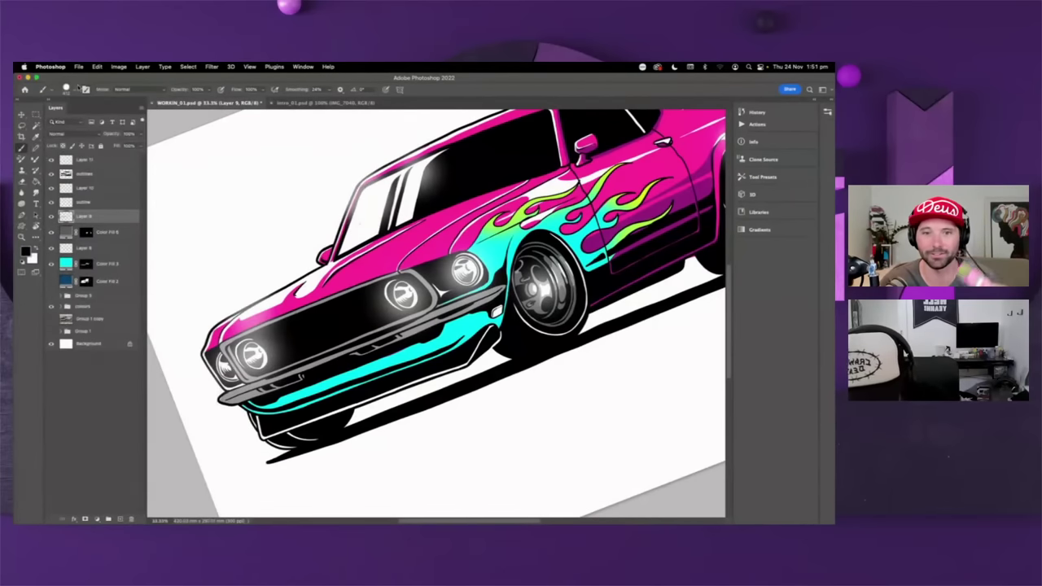
{"action": "left_click", "coordinate": [73, 88]}
{"action": "left_click", "coordinate": [79, 93]}
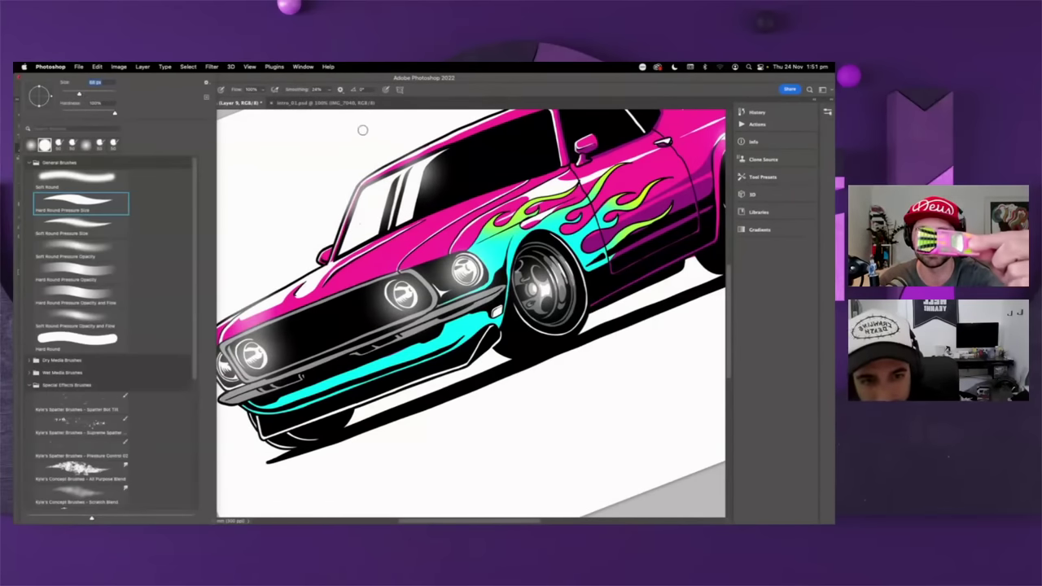
{"action": "left_click", "coordinate": [411, 149]}
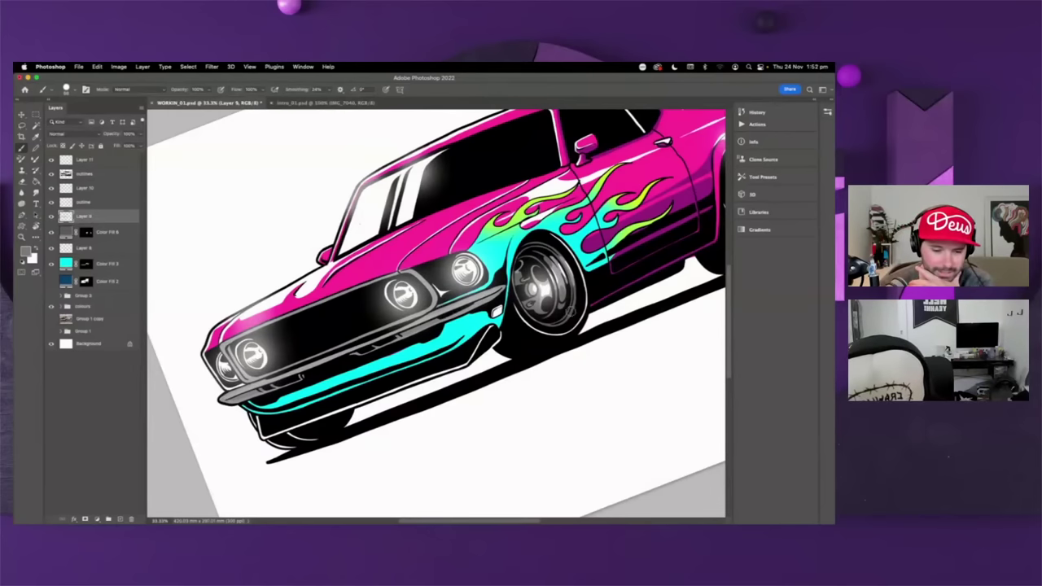
{"action": "key", "text": "s"}
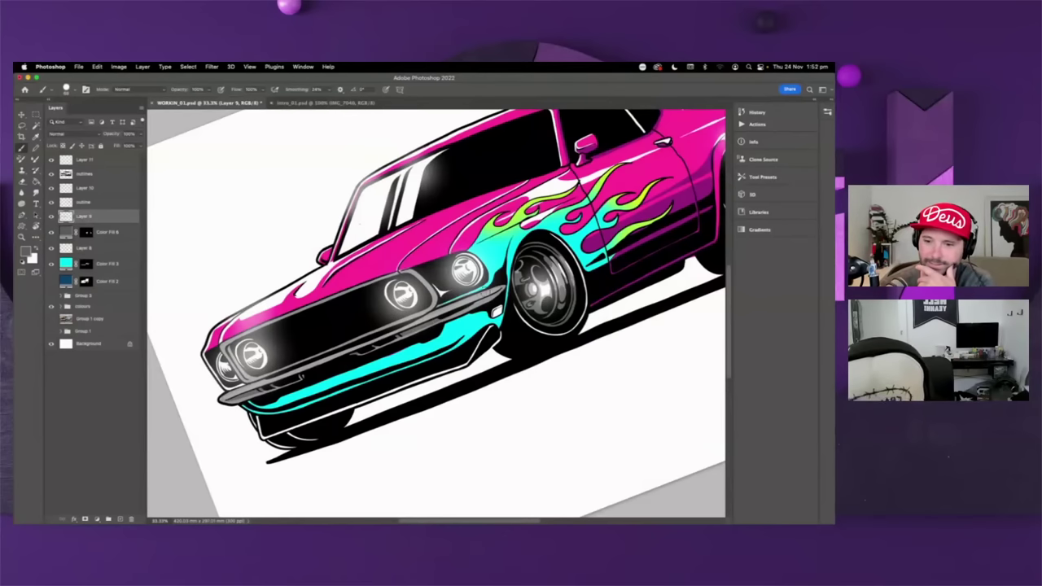
{"action": "scroll", "coordinate": [439, 316], "scroll_direction": "up", "scroll_amount": 2}
{"action": "scroll", "coordinate": [439, 317], "scroll_direction": "right", "scroll_amount": 2}
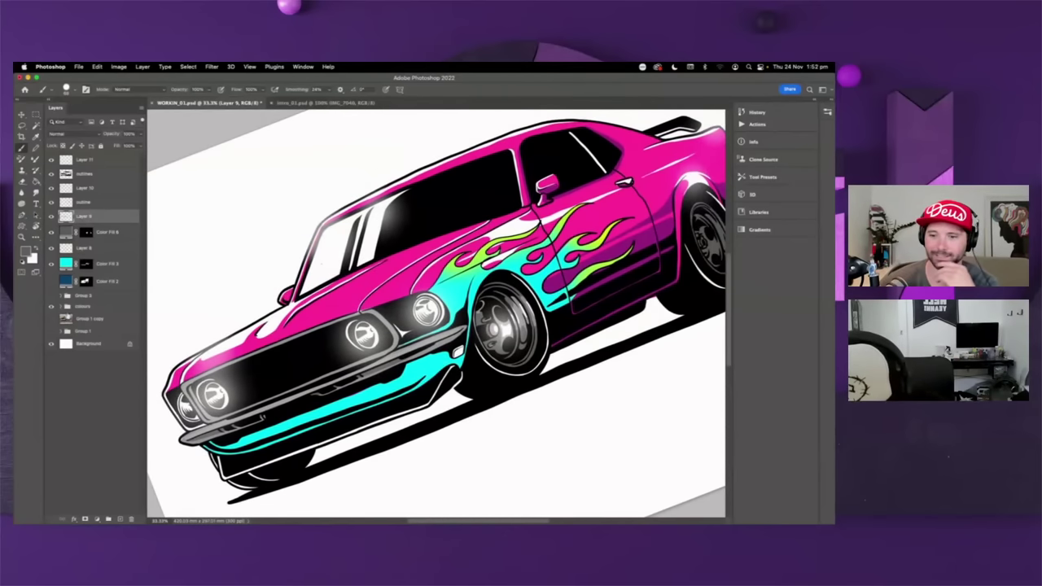
- Shift the car body's base fill hue to about 338 for a redder pink
{"action": "left_click", "coordinate": [57, 306]}
{"action": "double_click", "coordinate": [74, 389]}
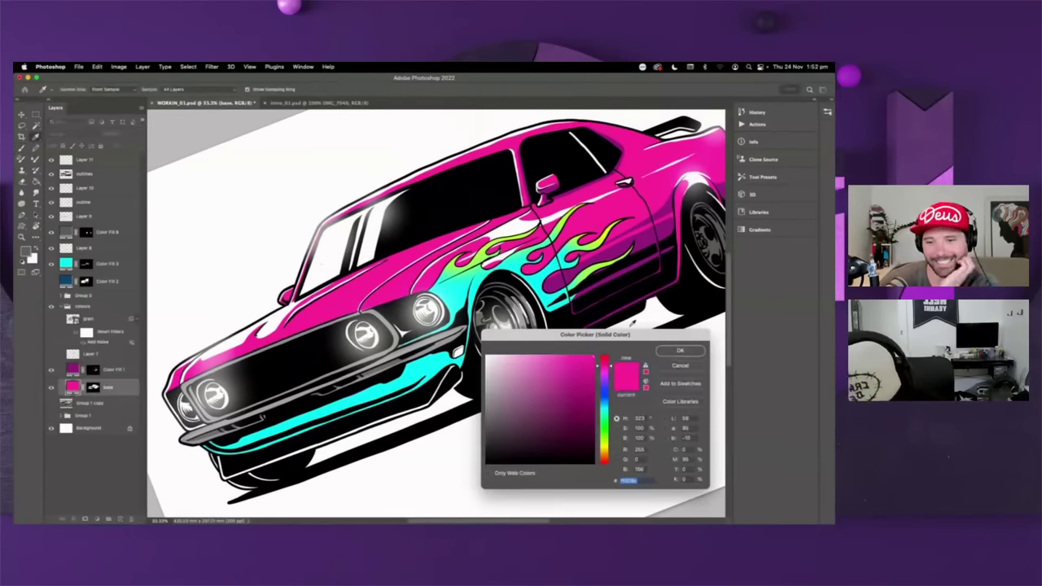
{"action": "left_click_drag", "start_coordinate": [610, 365], "coordinate": [588, 373]}
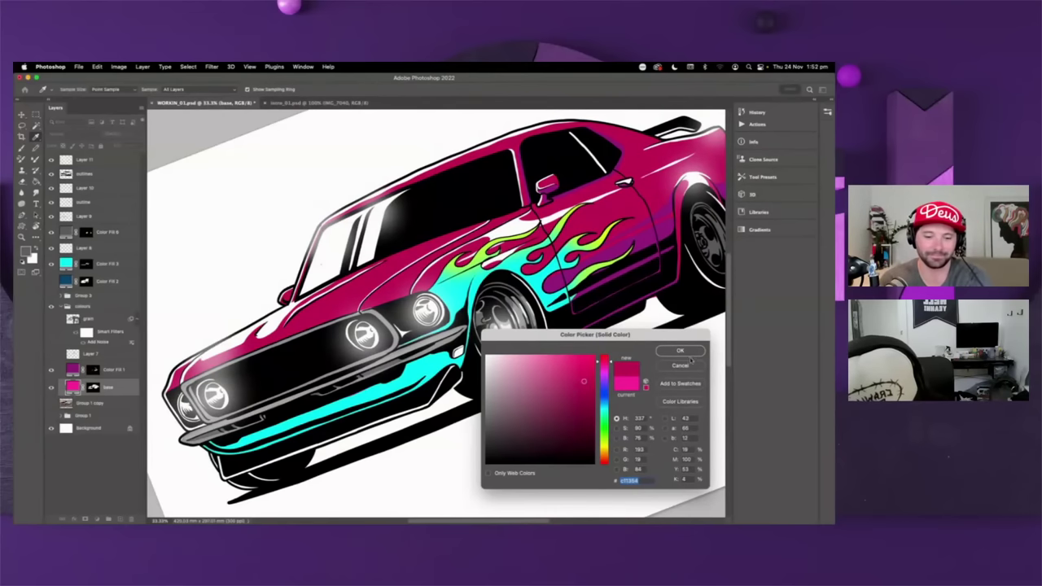
{"action": "left_click", "coordinate": [680, 351]}
- Darken the Color Fill 1 stripe to a deeper red-magenta and fit the view on screen
{"action": "double_click", "coordinate": [72, 373]}
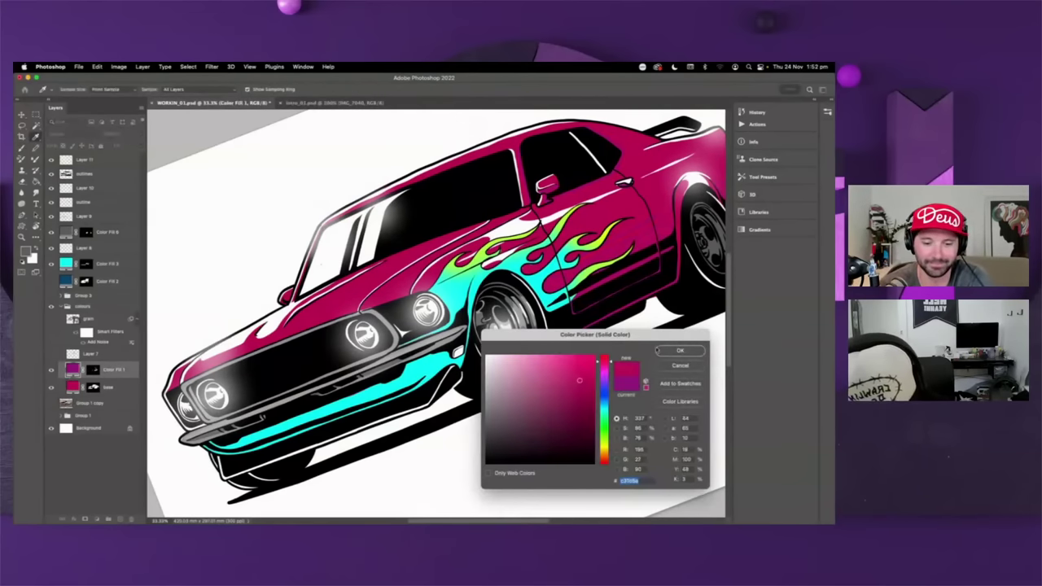
{"action": "left_click", "coordinate": [584, 381]}
{"action": "left_click", "coordinate": [588, 404]}
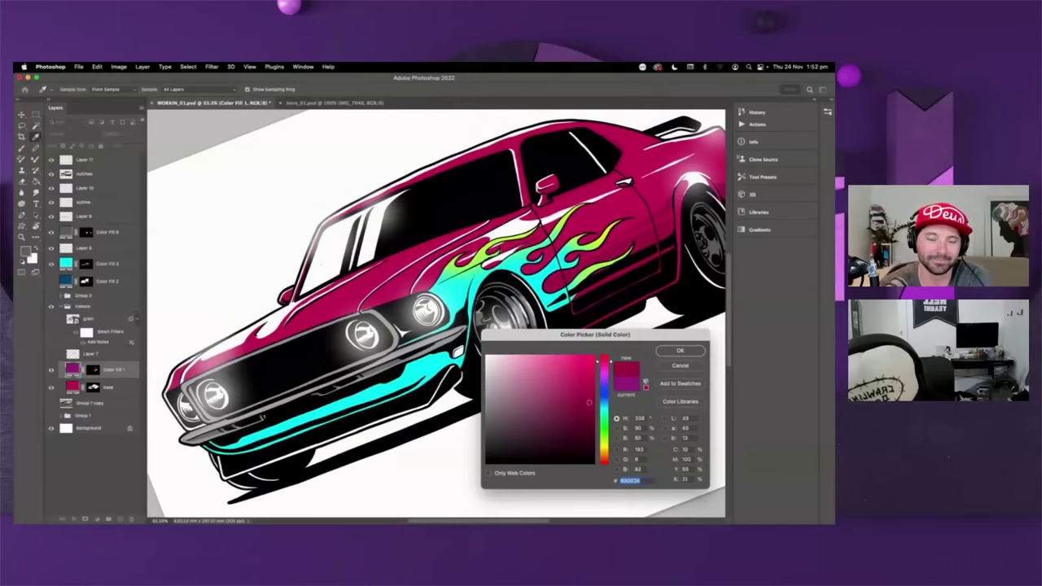
{"action": "left_click", "coordinate": [680, 350]}
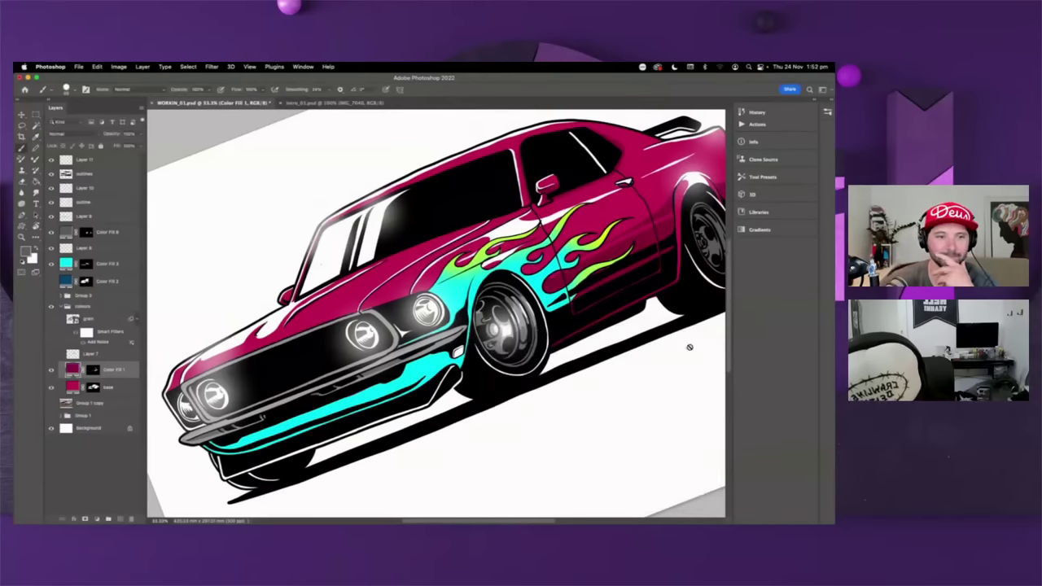
{"action": "key", "text": "super+0"}
- Fit the page on screen and group the layers from base through Layer 11 into Group 4
{"action": "key", "text": "super+minus"}
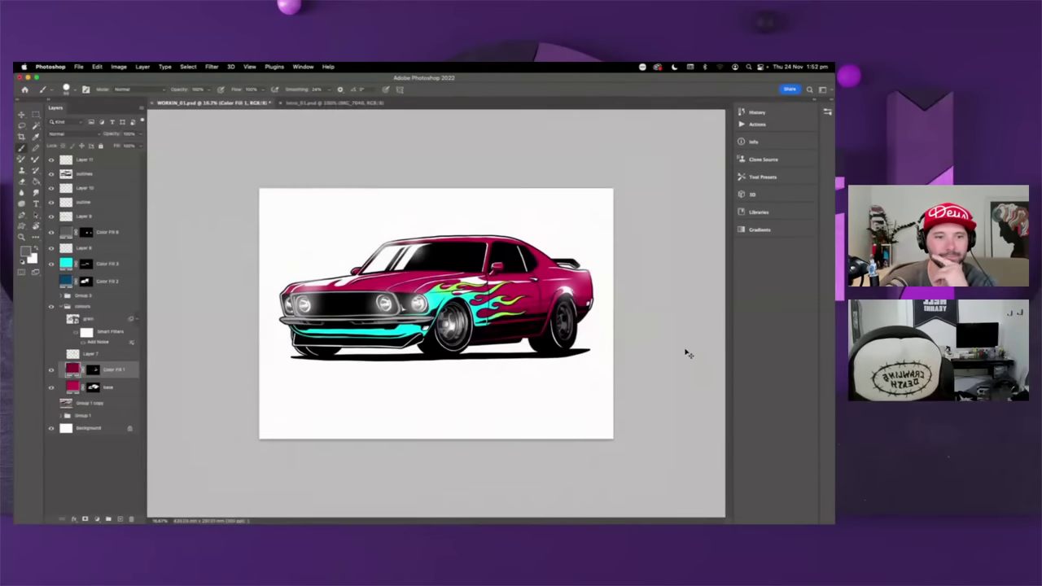
{"action": "key", "text": "super+0"}
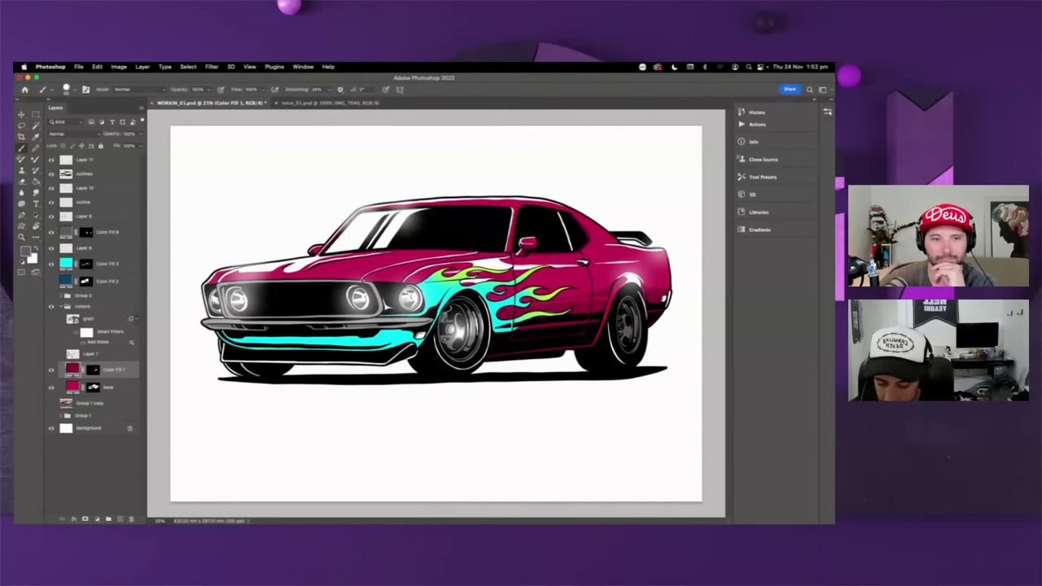
{"action": "left_click", "coordinate": [110, 386]}
{"action": "left_click", "coordinate": [110, 160], "text": "shift"}
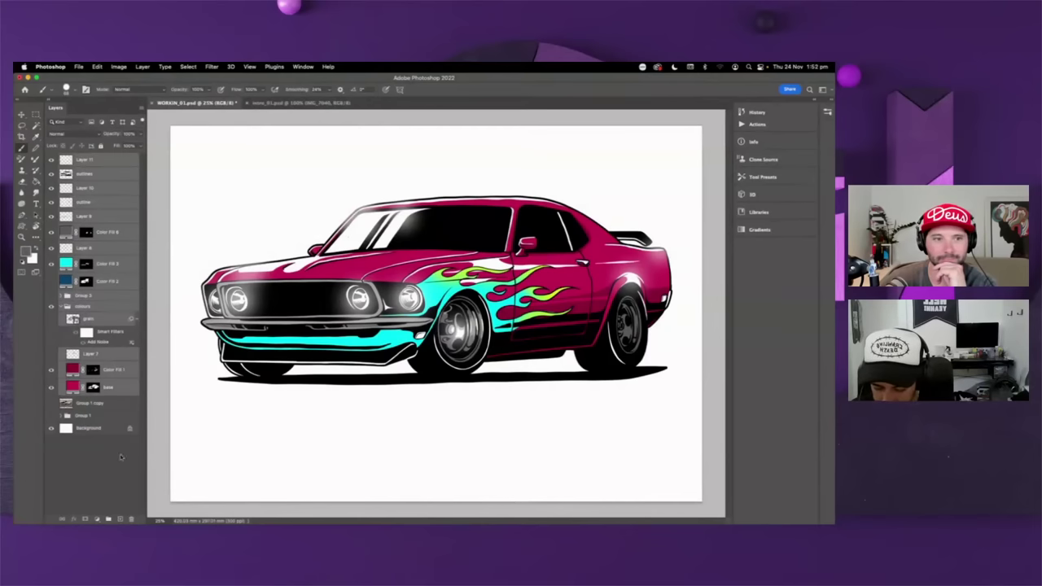
{"action": "left_click", "coordinate": [109, 519]}
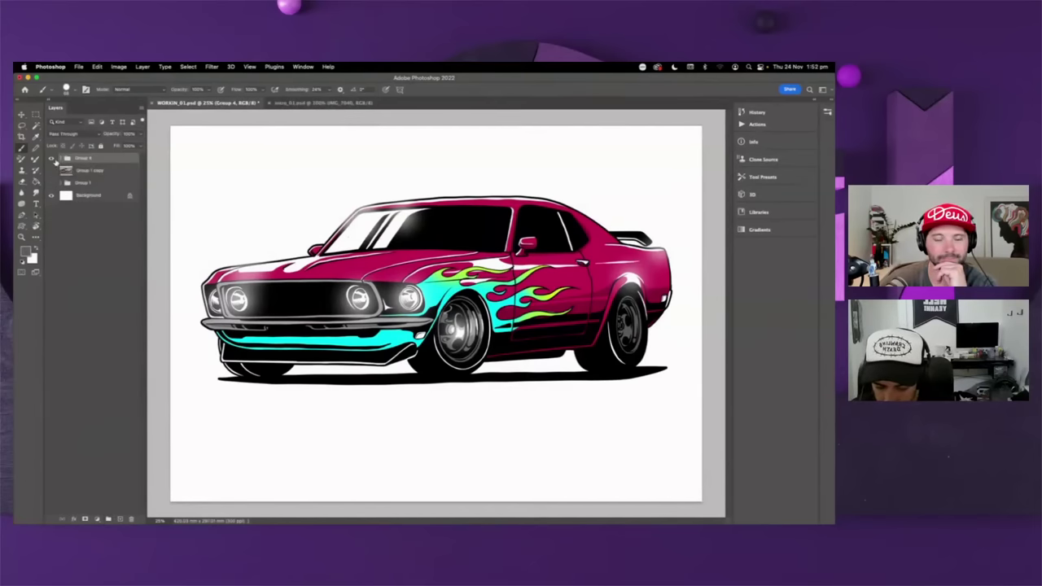
- Hide the faded reference copy and show the full-colour Mustang photo behind the car drawing
{"action": "left_click", "coordinate": [52, 158]}
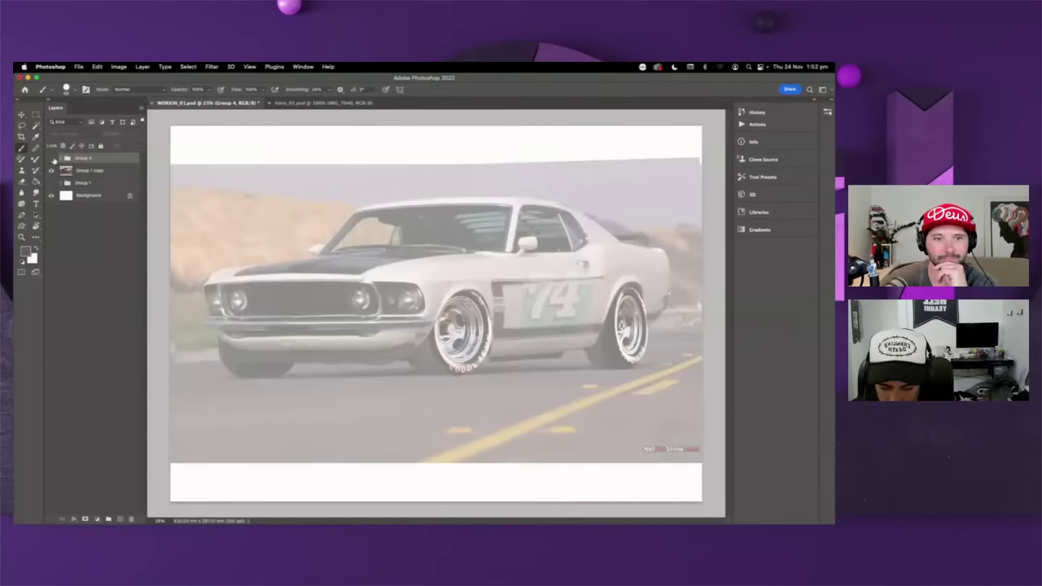
{"action": "left_click", "coordinate": [51, 158]}
{"action": "left_click", "coordinate": [52, 170]}
{"action": "left_click", "coordinate": [52, 182]}
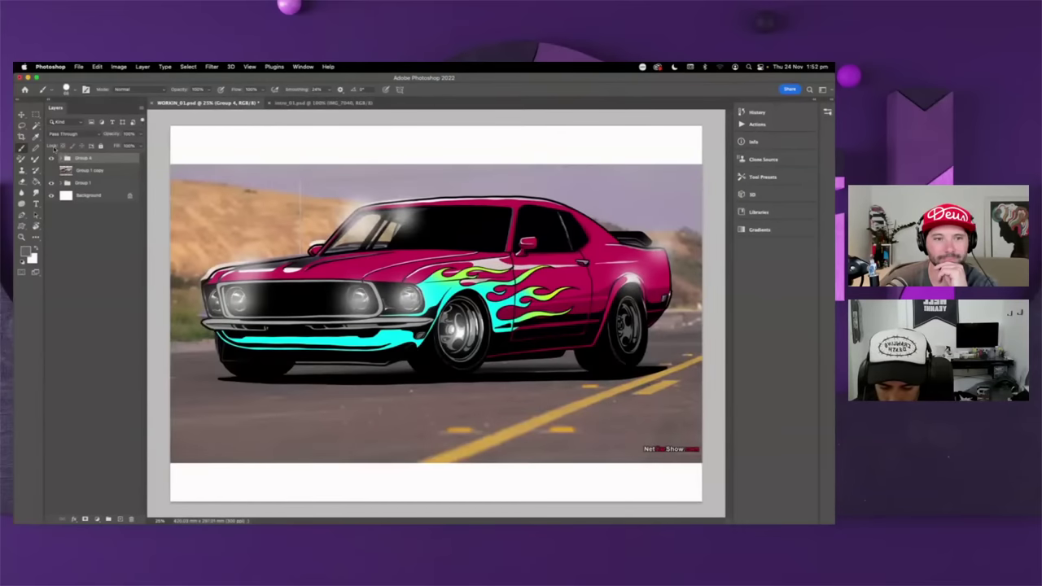
- Flick the Group 4 flame-car drawing on and off over the Mustang photo
{"action": "left_click", "coordinate": [52, 158]}
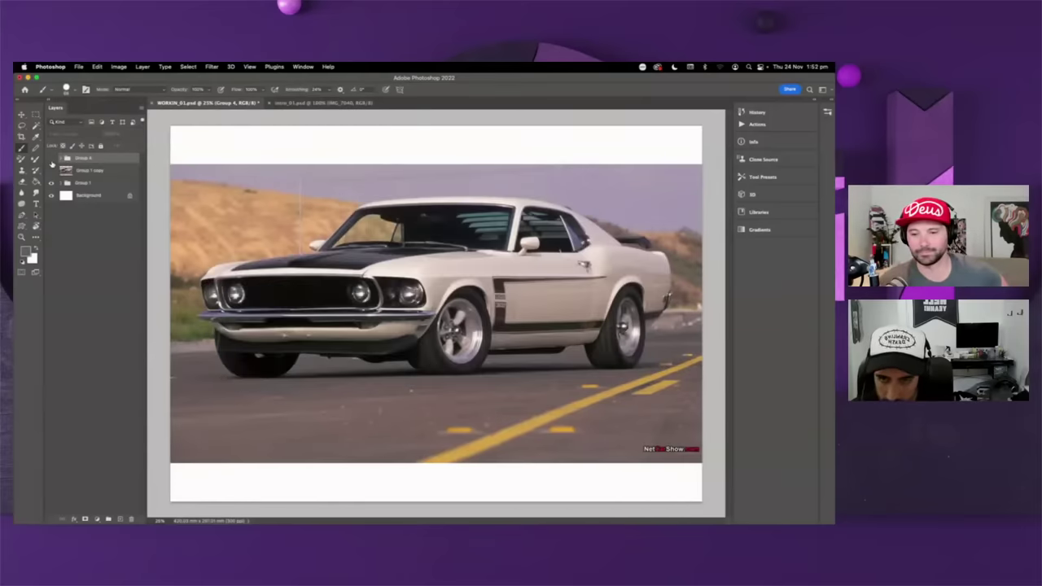
{"action": "left_click", "coordinate": [51, 158]}
{"action": "left_click", "coordinate": [51, 158]}
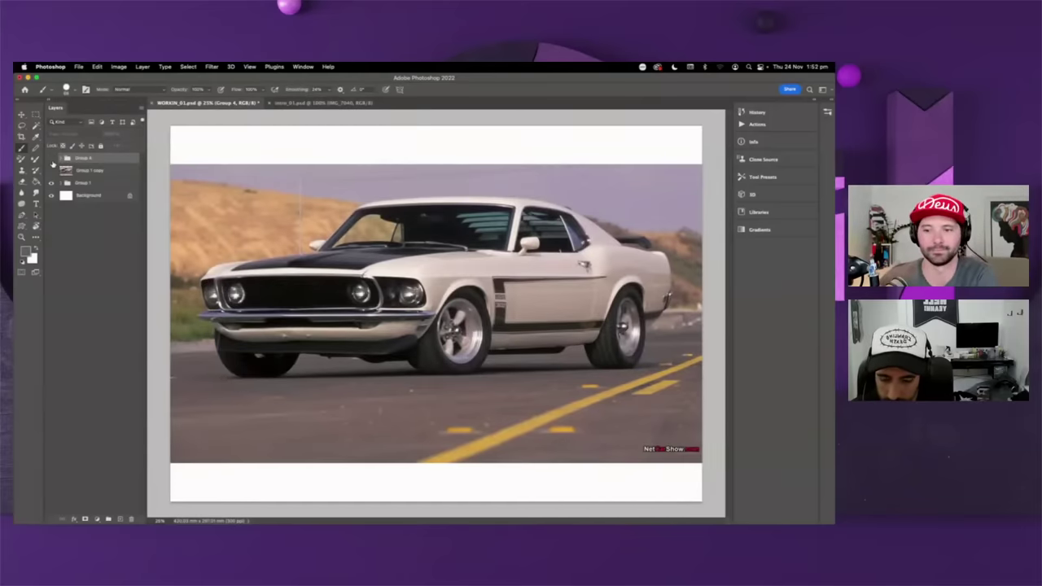
{"action": "left_click", "coordinate": [51, 158]}
{"action": "left_click", "coordinate": [51, 158]}
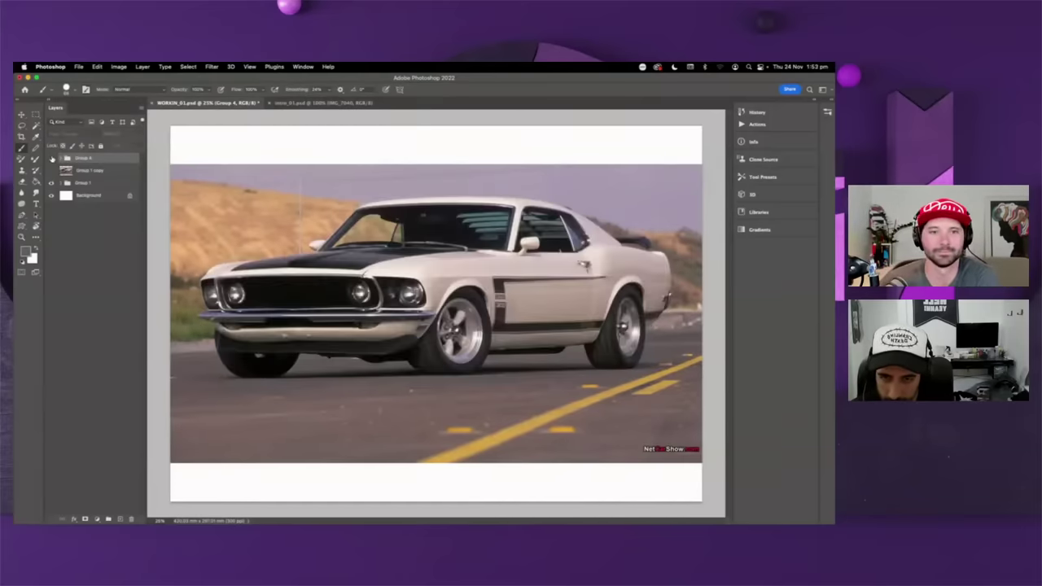
{"action": "left_click", "coordinate": [51, 158]}
{"action": "left_click", "coordinate": [52, 158]}
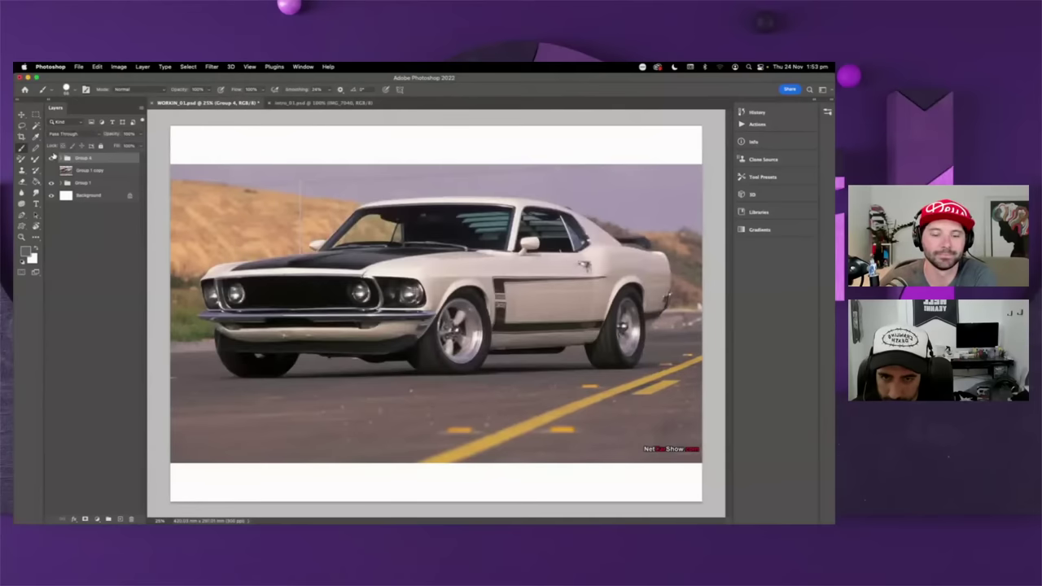
{"action": "left_click", "coordinate": [51, 158]}
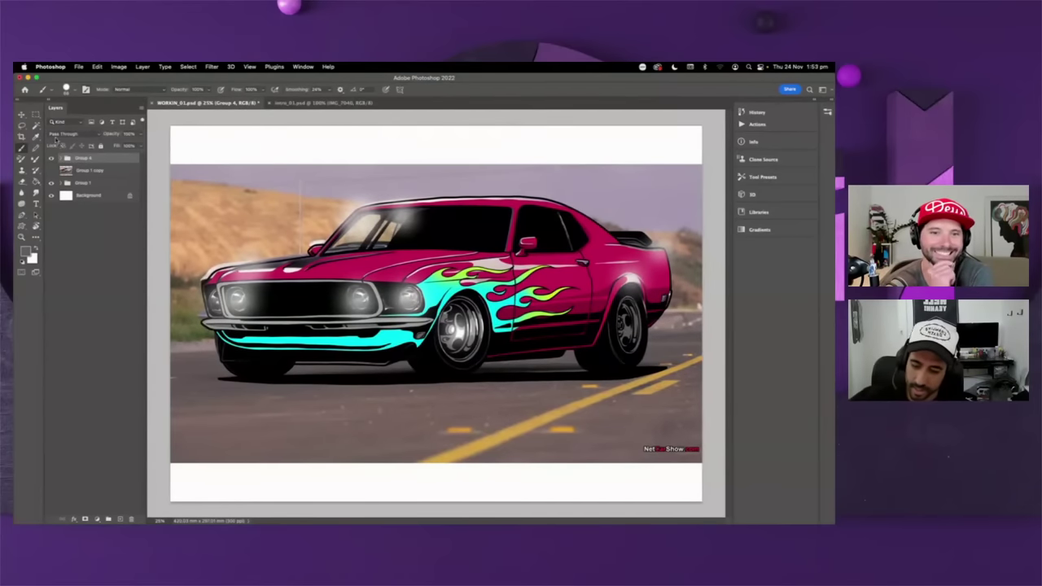
{"action": "left_click", "coordinate": [51, 158]}
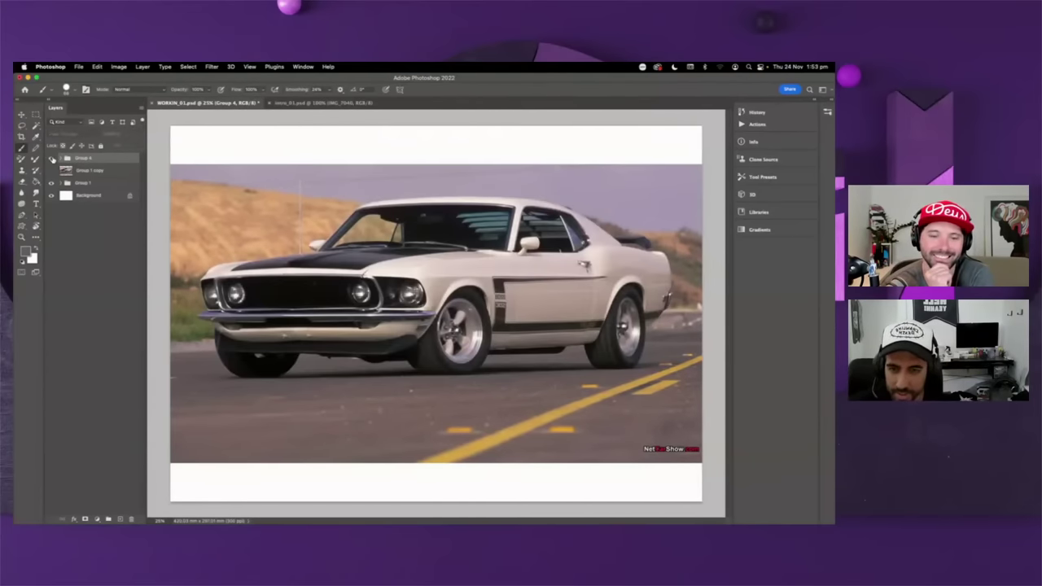
{"action": "left_click", "coordinate": [51, 158]}
{"action": "left_click", "coordinate": [51, 158]}
{"action": "left_click", "coordinate": [51, 158]}
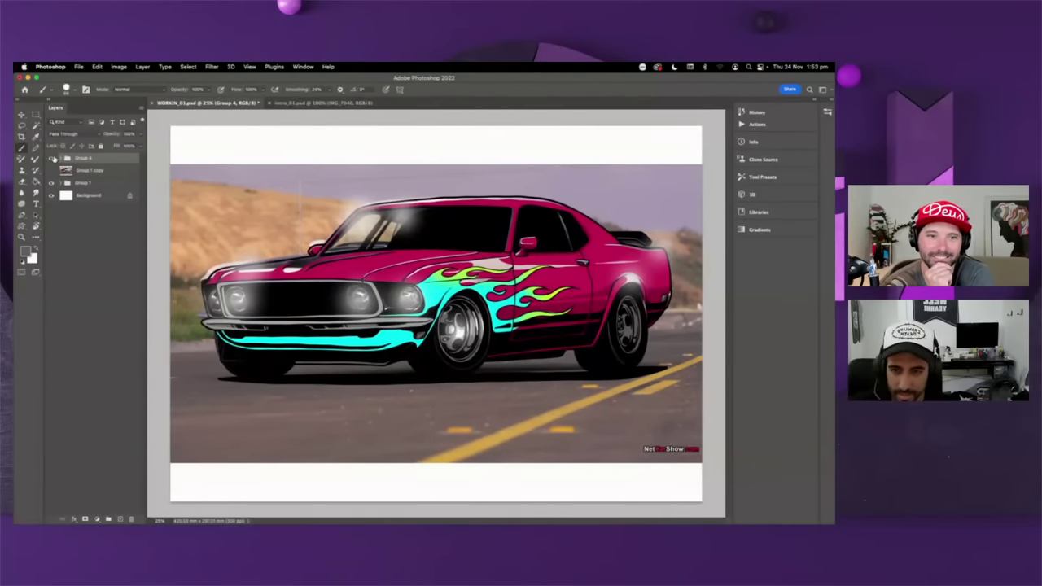
- Compare the Mustang and 74 livery reference photos, then show the flame-car drawing again
{"action": "left_click", "coordinate": [52, 158]}
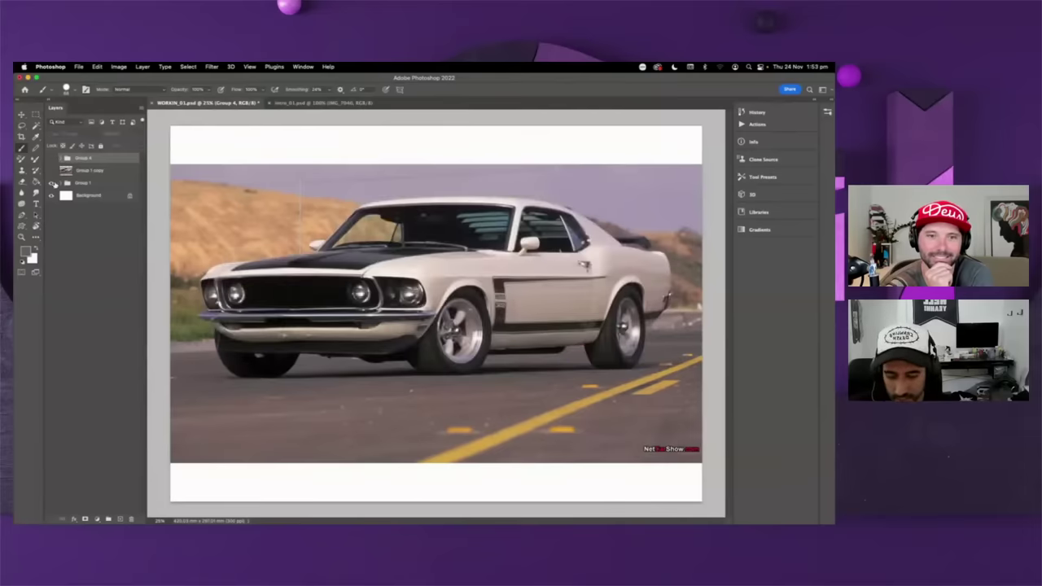
{"action": "left_click", "coordinate": [52, 184]}
{"action": "left_click", "coordinate": [51, 182]}
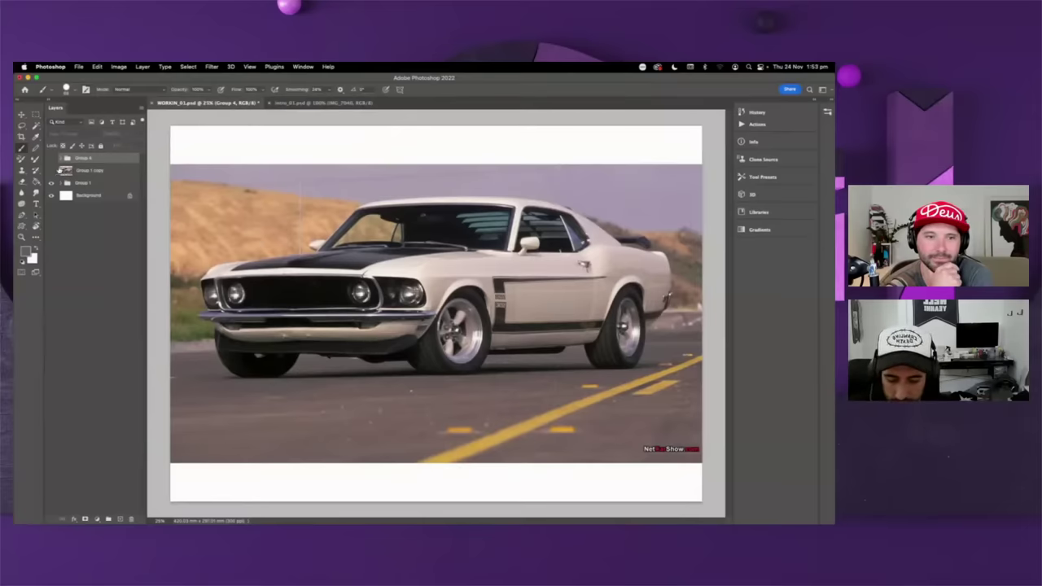
{"action": "left_click", "coordinate": [51, 171]}
{"action": "left_click", "coordinate": [51, 171]}
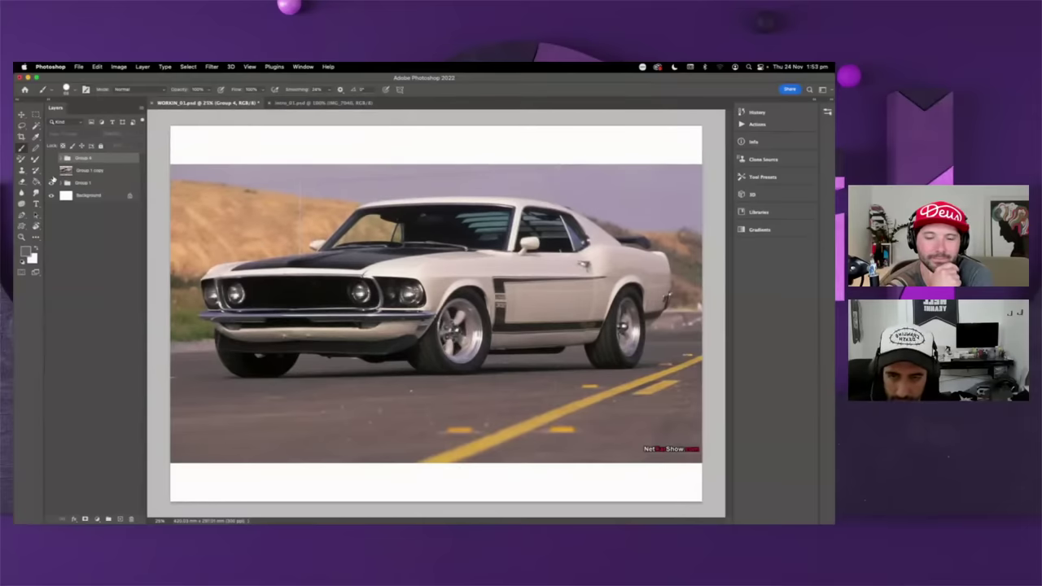
{"action": "left_click", "coordinate": [52, 171]}
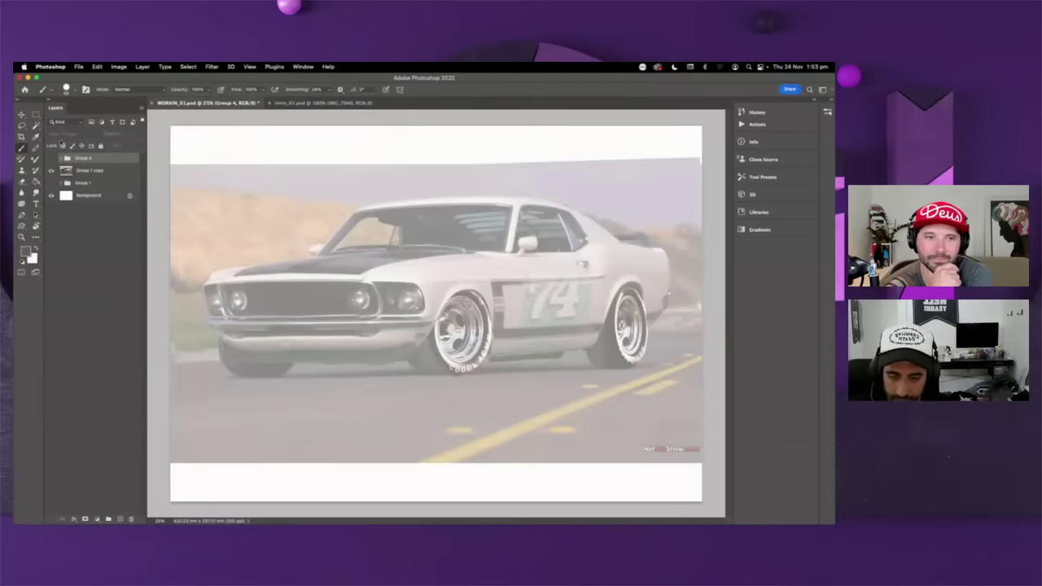
{"action": "left_click", "coordinate": [51, 158]}
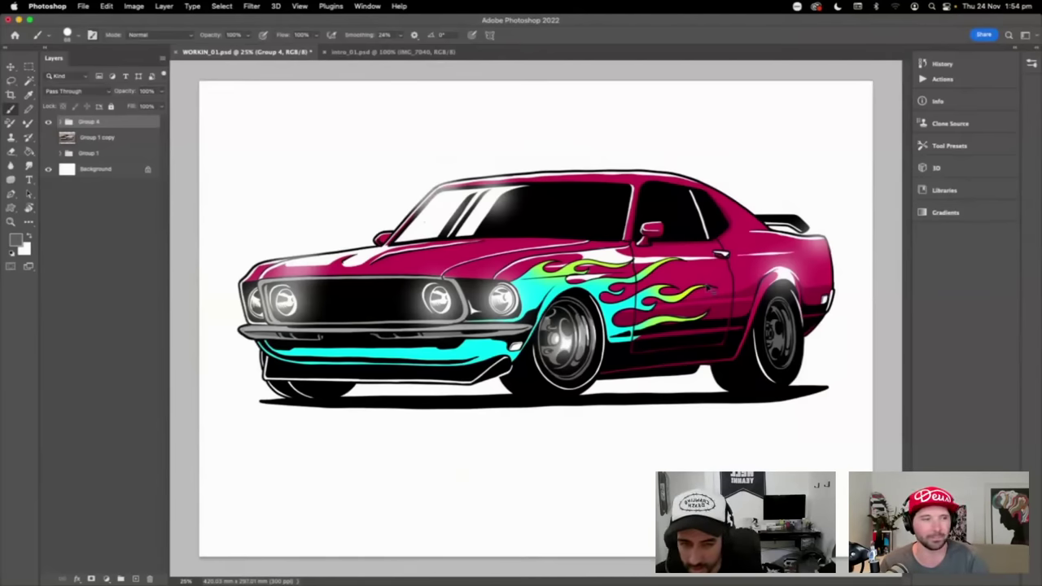
- Zoom in to 50% and pan over to the car's side
{"action": "scroll", "coordinate": [643, 318], "scroll_direction": "up", "scroll_amount": 3}
{"action": "scroll", "coordinate": [470, 322], "scroll_direction": "right", "scroll_amount": 5}
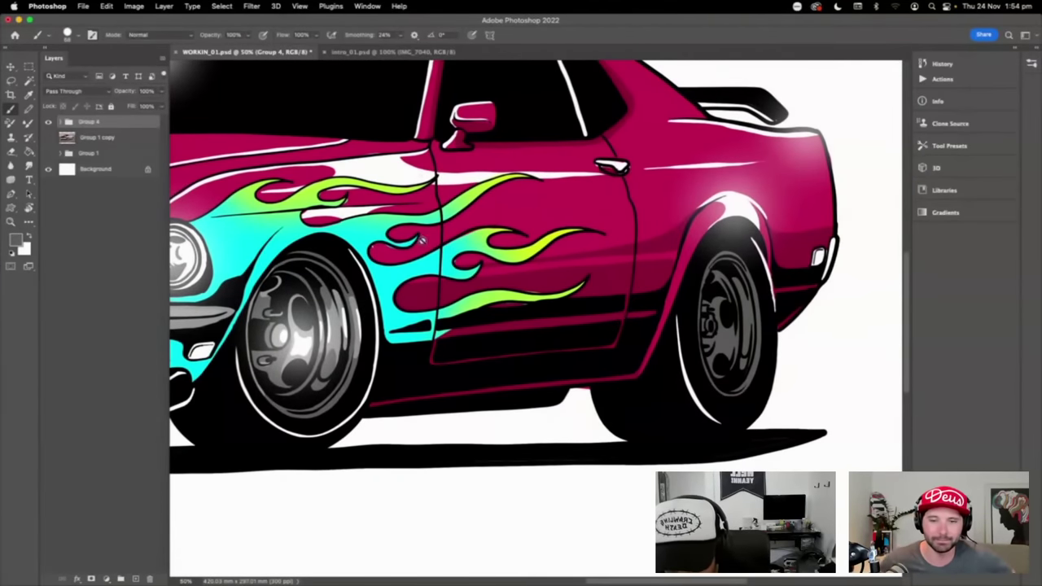
- Expand Group 4, check the wheel and flame shading layers, and select Layer 9
{"action": "left_click", "coordinate": [61, 122]}
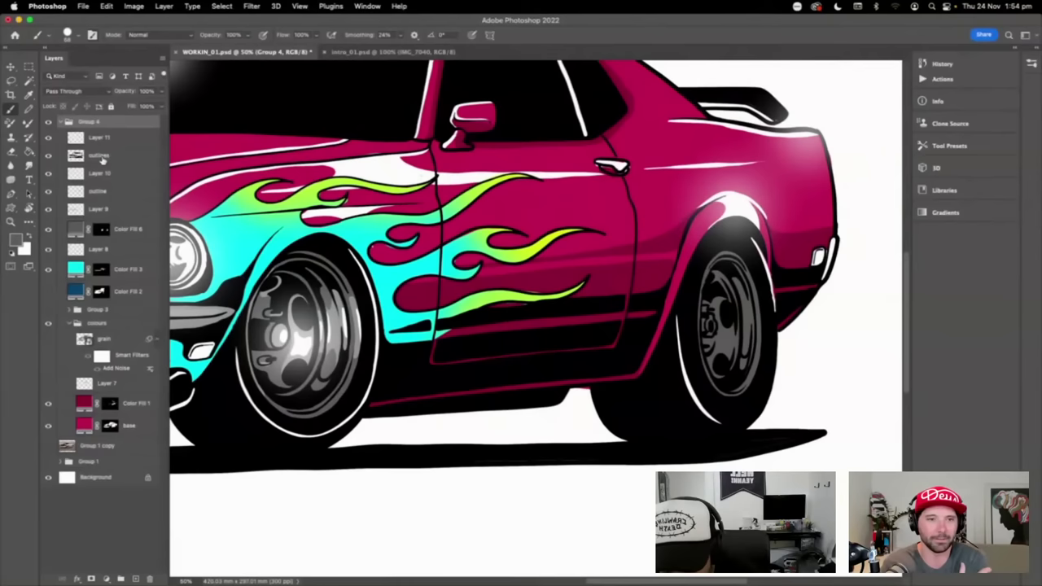
{"action": "left_click", "coordinate": [48, 209]}
{"action": "left_click", "coordinate": [48, 192]}
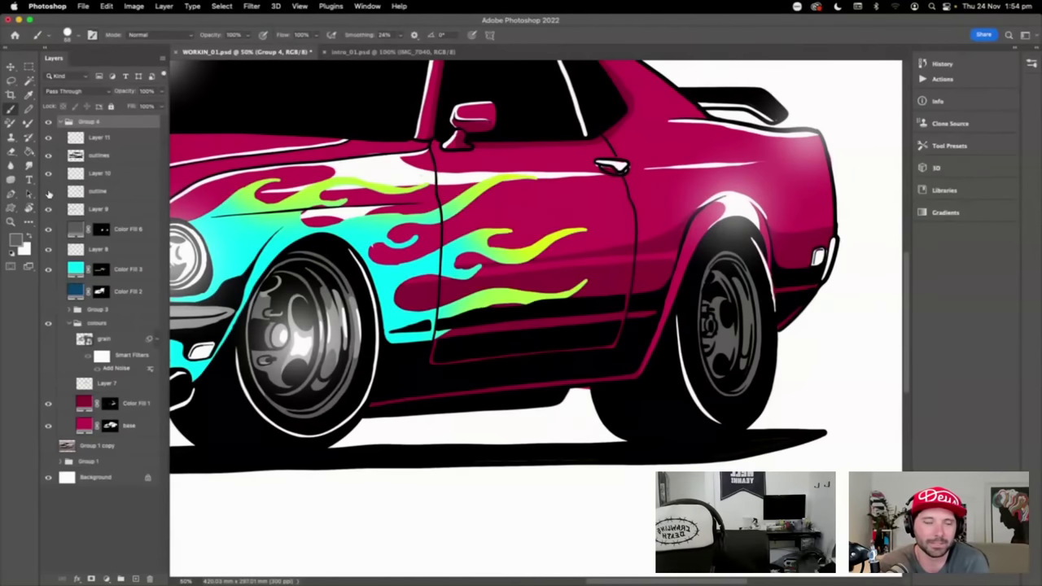
{"action": "left_click", "coordinate": [48, 209]}
{"action": "left_click", "coordinate": [48, 210]}
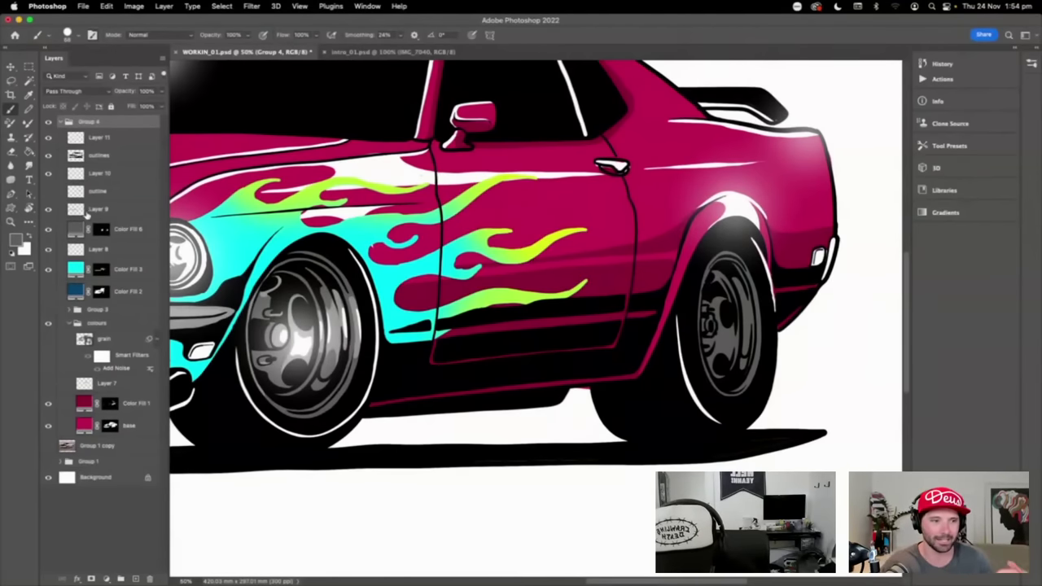
{"action": "left_click", "coordinate": [92, 210]}
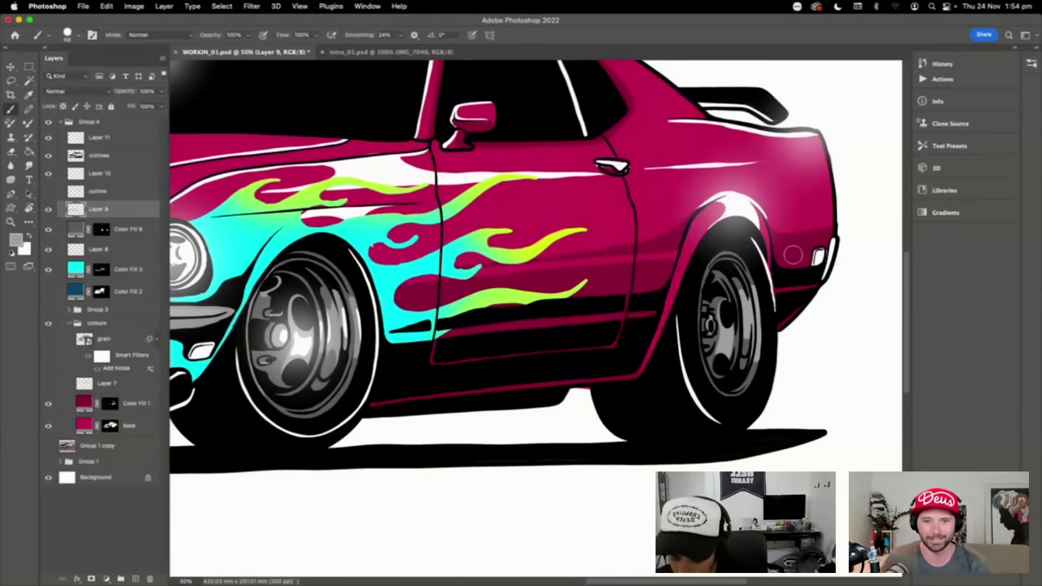
- Brush a white highlight onto the rear wheel hub, then check the flame shading
{"action": "key", "text": "d"}
{"action": "key", "text": "x"}
{"action": "left_click_drag", "start_coordinate": [720, 334], "coordinate": [725, 342]}
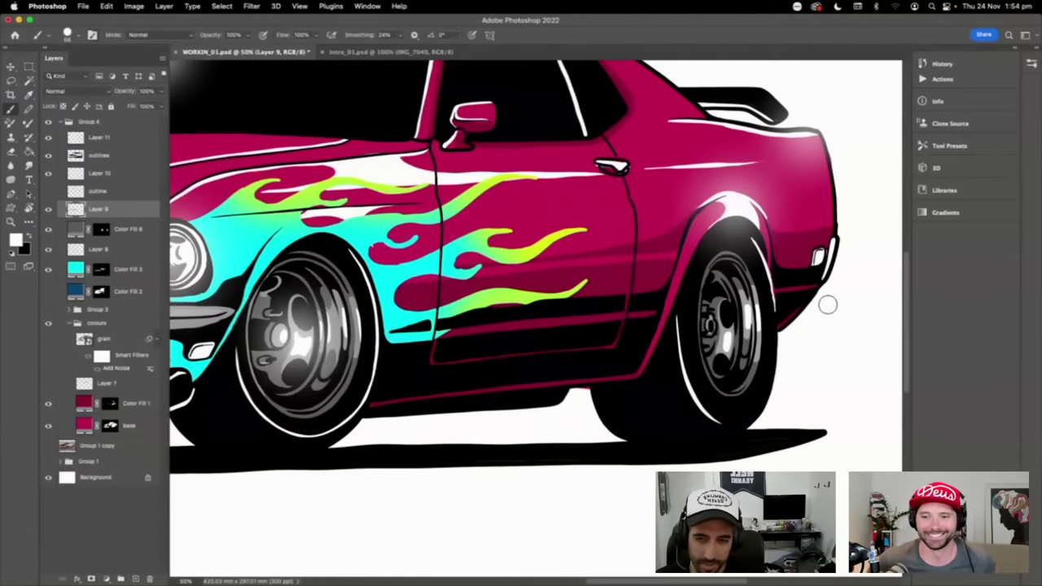
{"action": "left_click", "coordinate": [49, 191]}
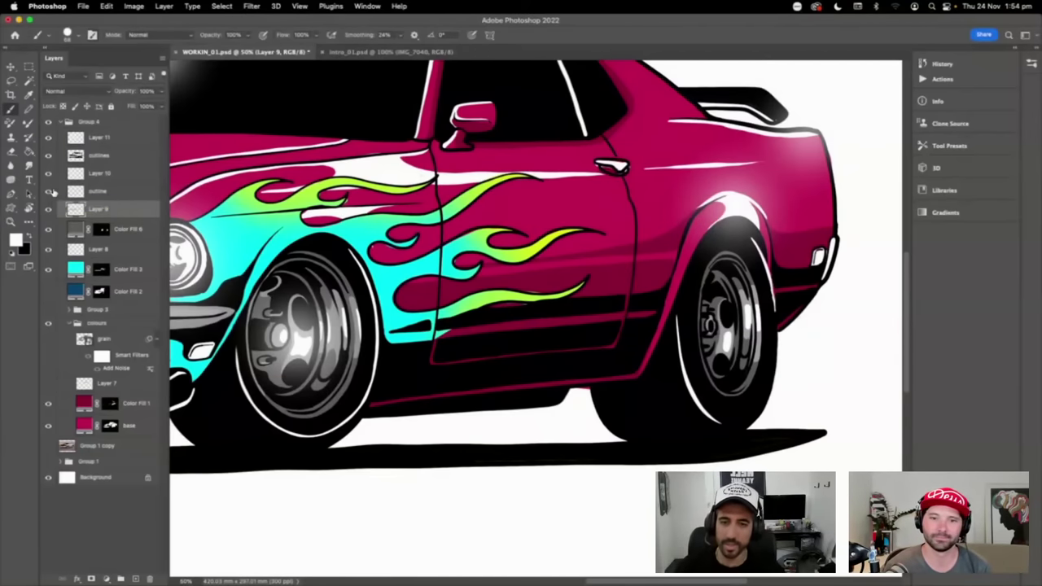
{"action": "key", "text": "super+minus"}
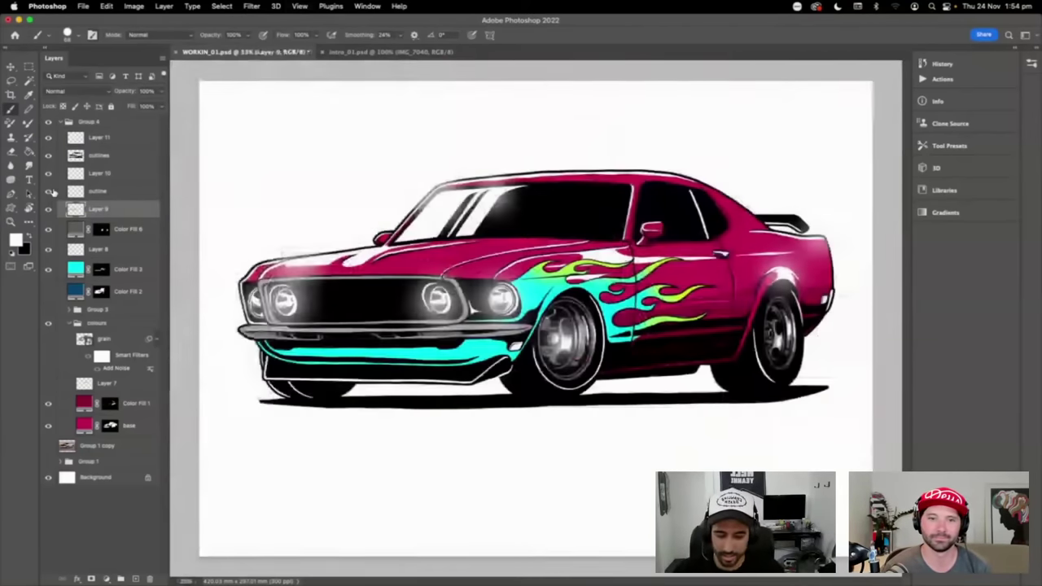
{"action": "left_click", "coordinate": [49, 461]}
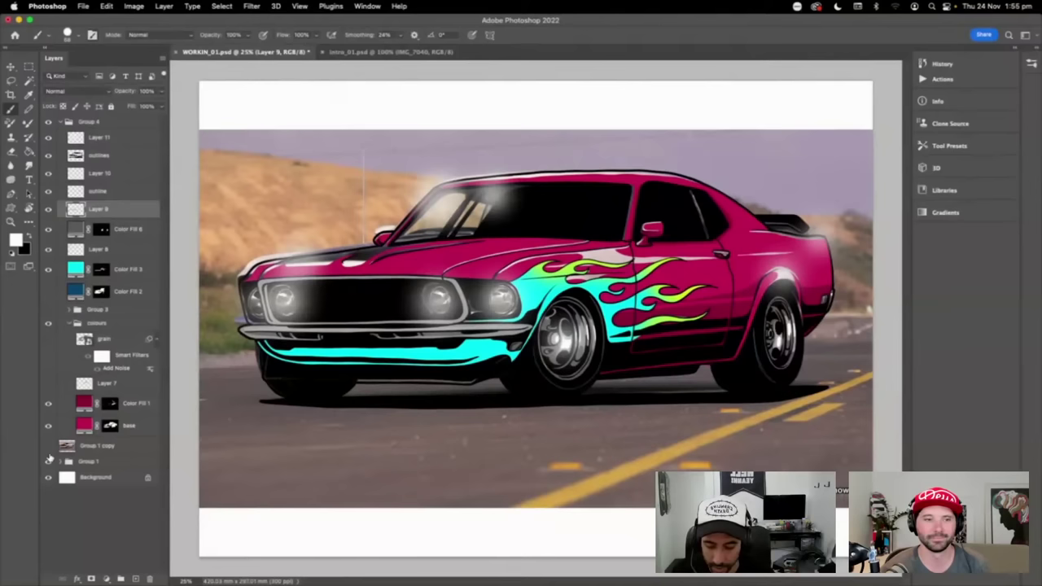
{"action": "left_click", "coordinate": [50, 463]}
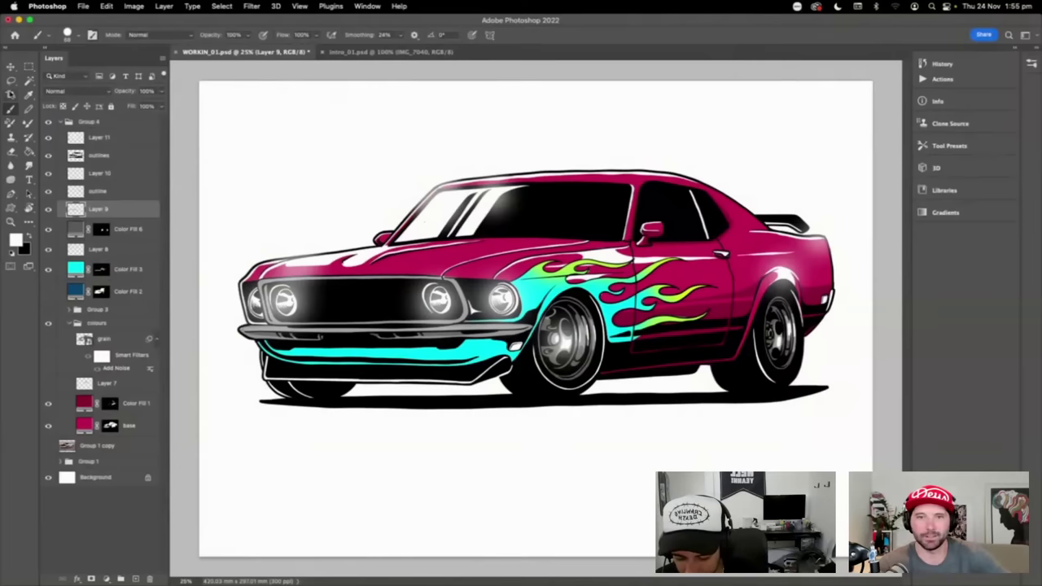
- Hatch shading lines on the rear tyre in a new Group 4 layer, then view full screen zoomed in
{"action": "left_click", "coordinate": [119, 126]}
{"action": "left_click", "coordinate": [136, 578]}
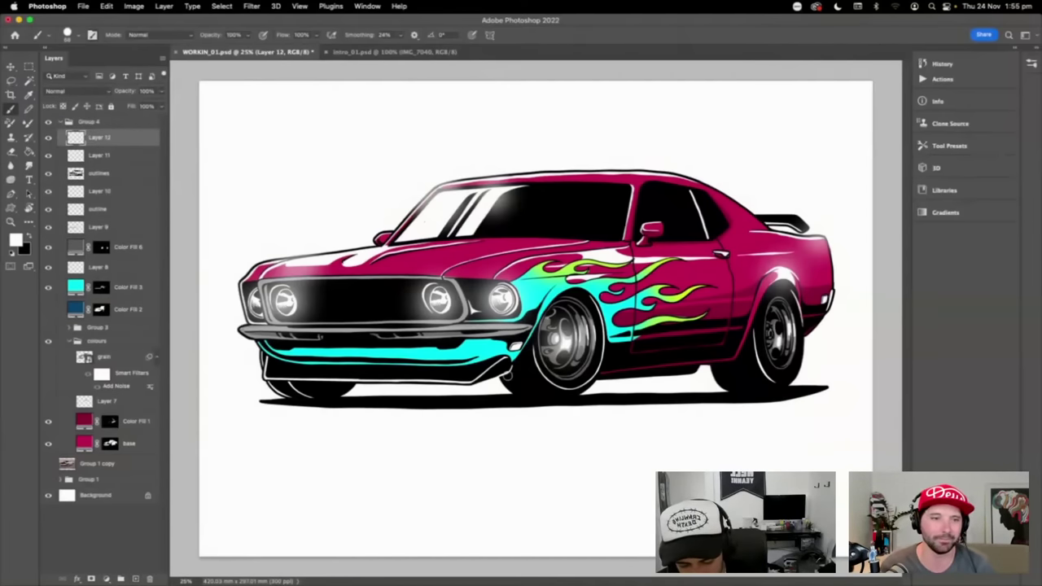
{"action": "mouse_move", "coordinate": [513, 377]}
{"action": "left_mouse_down"}
{"action": "mouse_move", "coordinate": [526, 376]}
{"action": "mouse_move", "coordinate": [523, 366]}
{"action": "left_mouse_up"}
{"action": "key", "text": "super+z"}
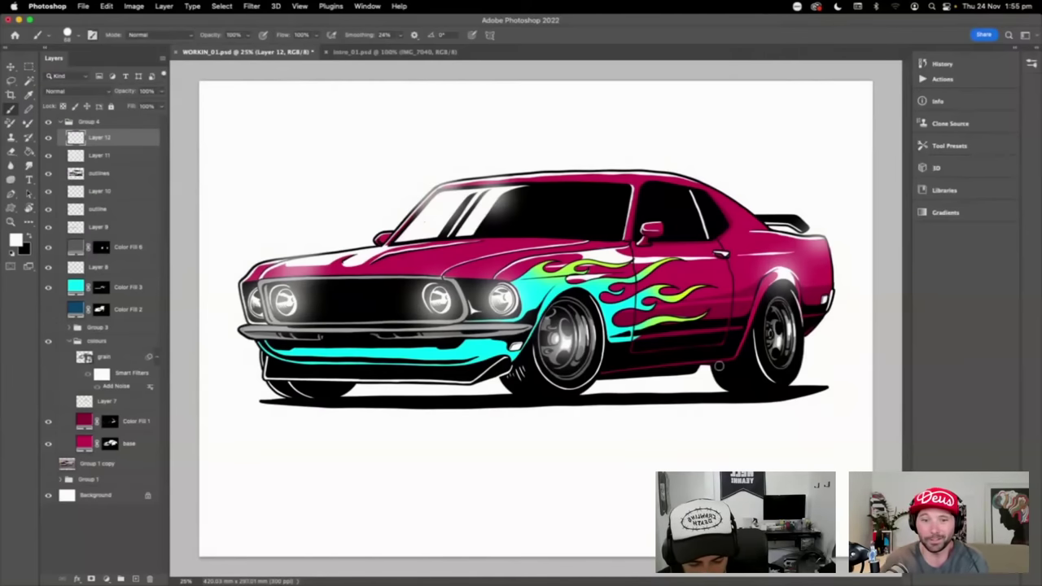
{"action": "mouse_move", "coordinate": [723, 368]}
{"action": "left_mouse_down"}
{"action": "mouse_move", "coordinate": [735, 376]}
{"action": "mouse_move", "coordinate": [739, 359]}
{"action": "left_mouse_up"}
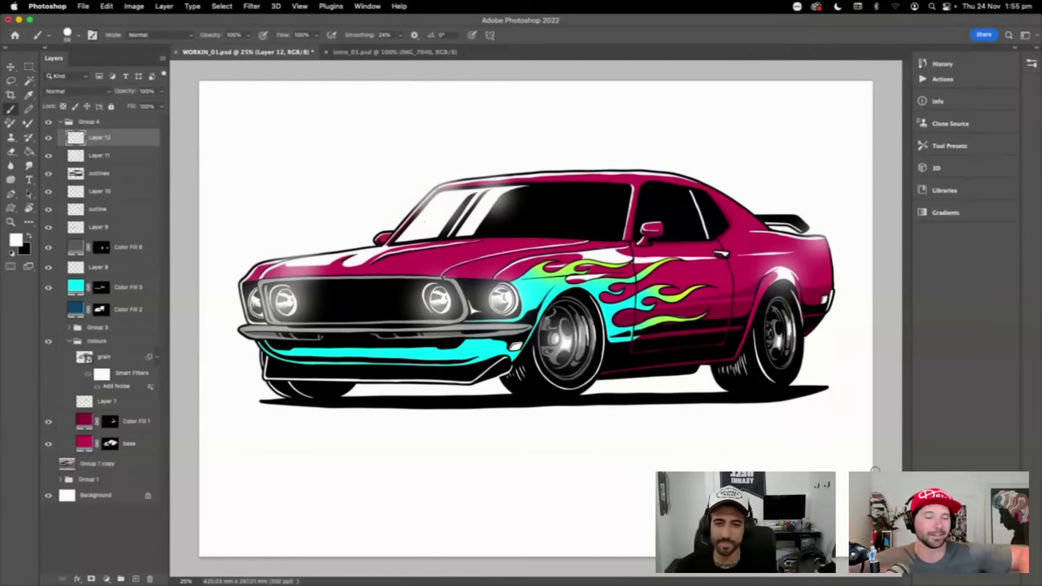
{"action": "key", "text": "f"}
{"action": "key", "text": "f"}
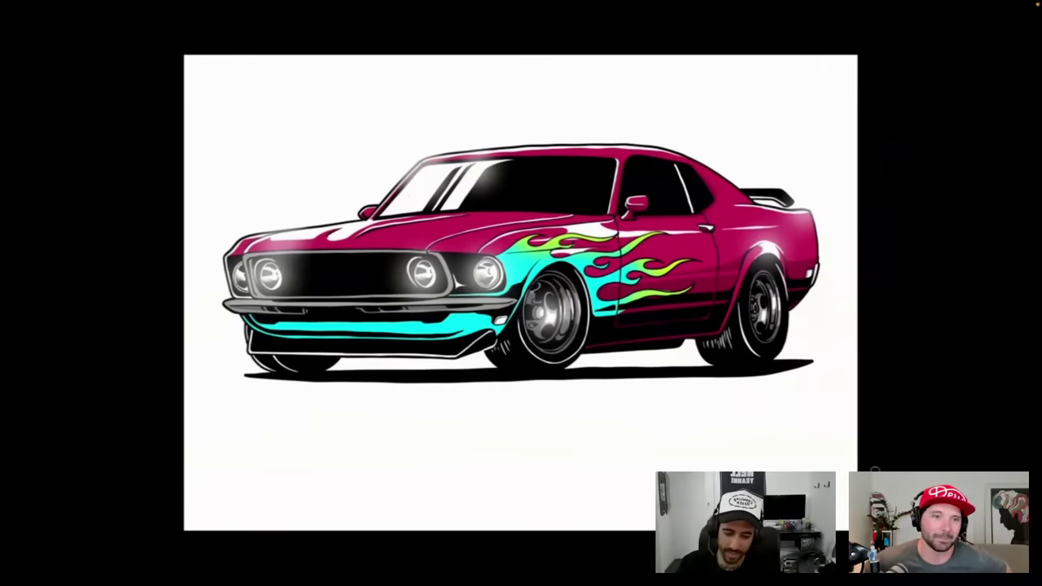
{"action": "key", "text": "ctrl+plus"}
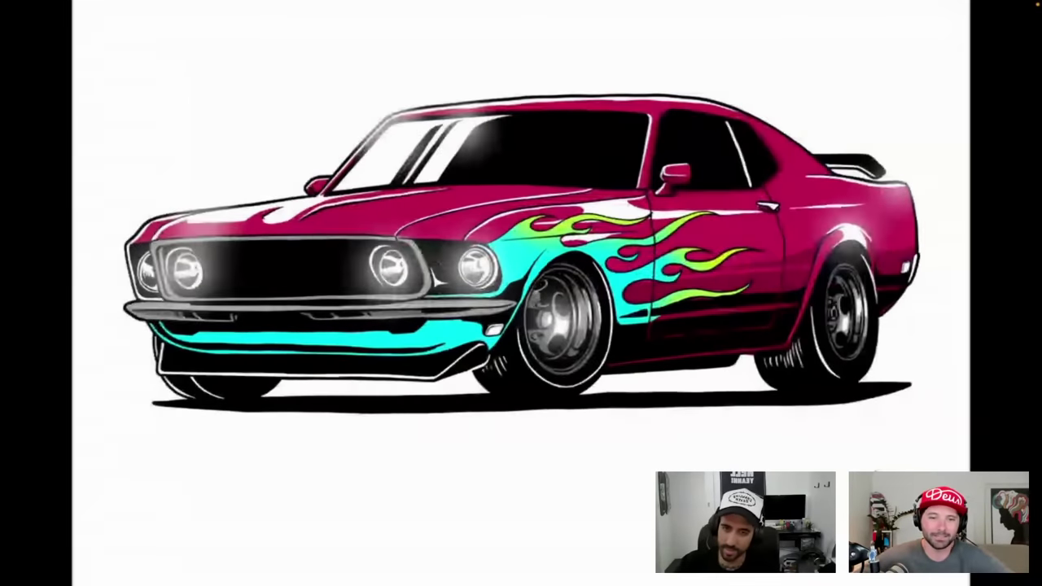